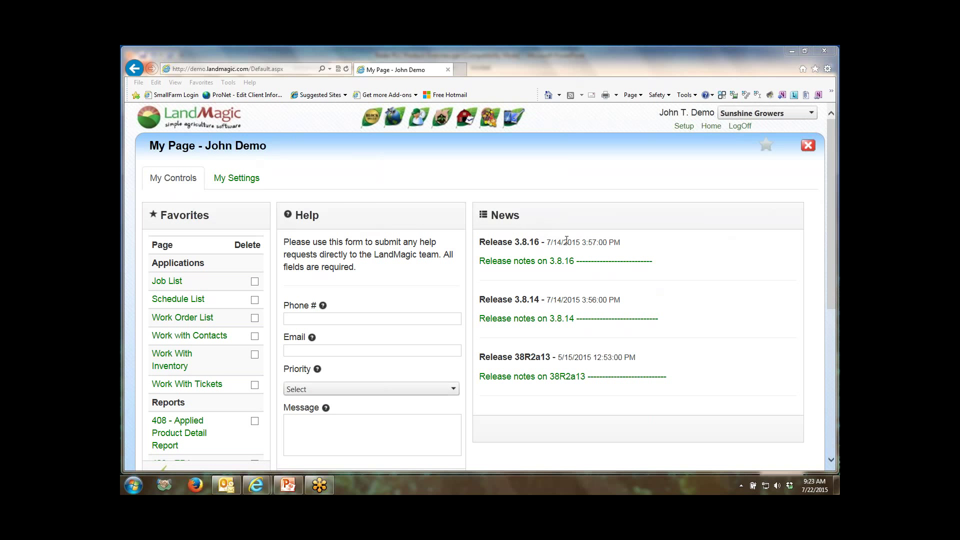
# Open the personal settings and review the available display languages without changing the selection
pyautogui.click(242, 181)
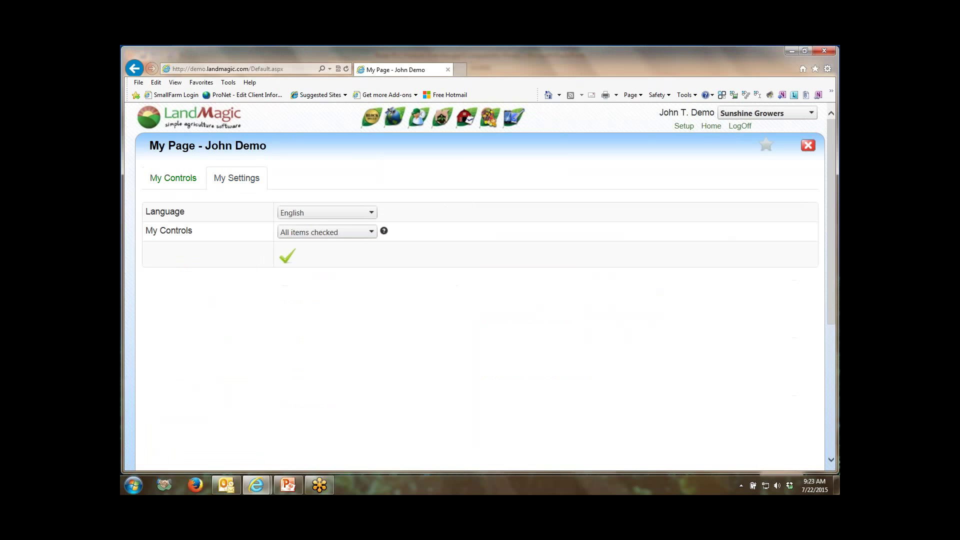
pyautogui.click(372, 214)
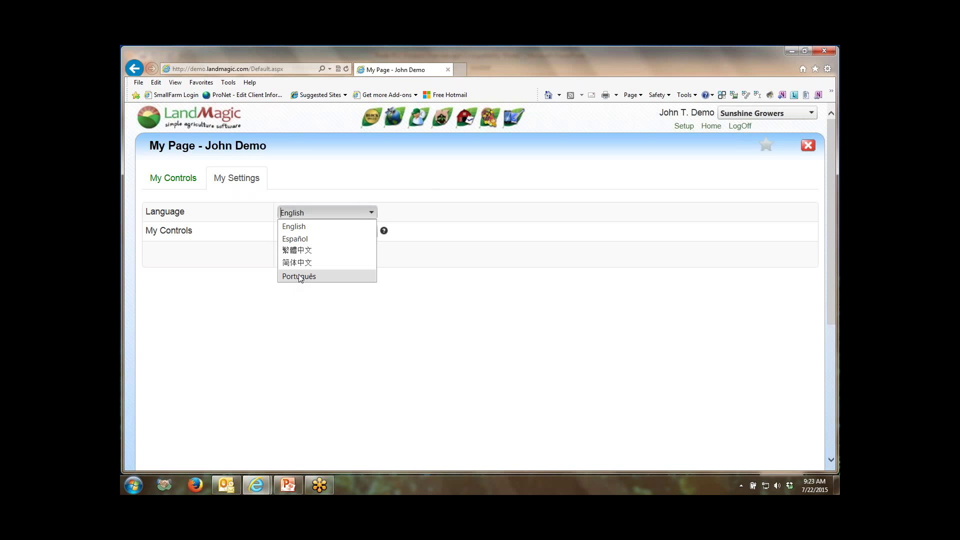
pyautogui.click(386, 192)
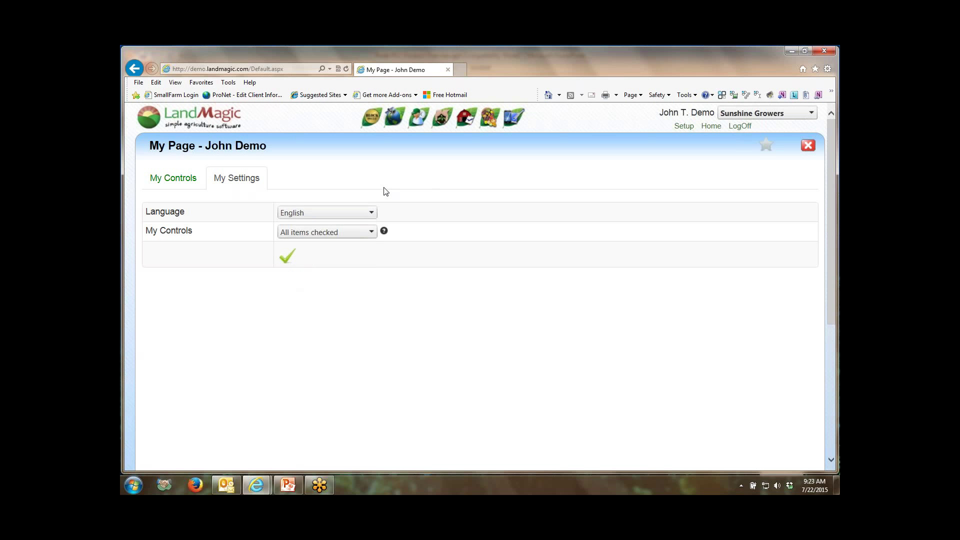
# Open the LandMaster Land List to examine its English labels, and return to the home page
pyautogui.moveTo(371, 117)
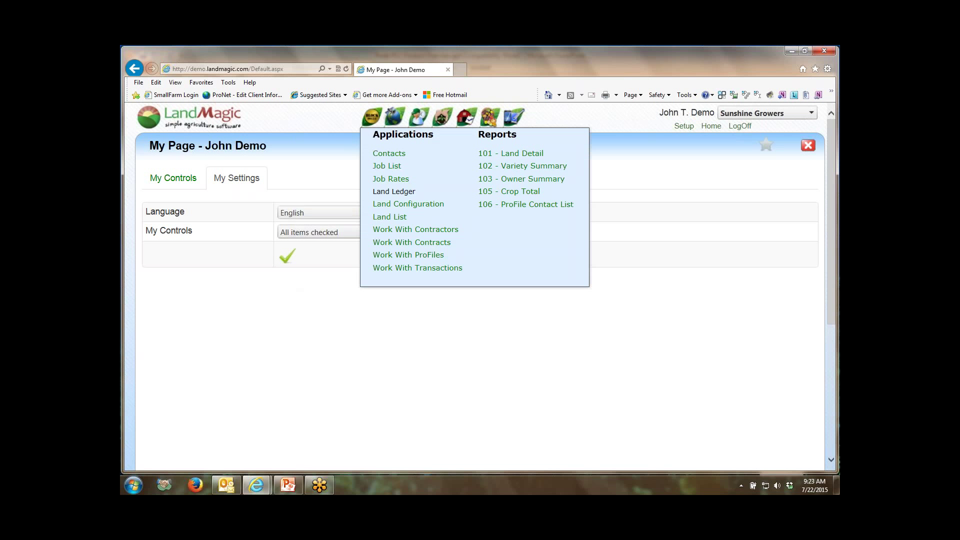
pyautogui.click(389, 216)
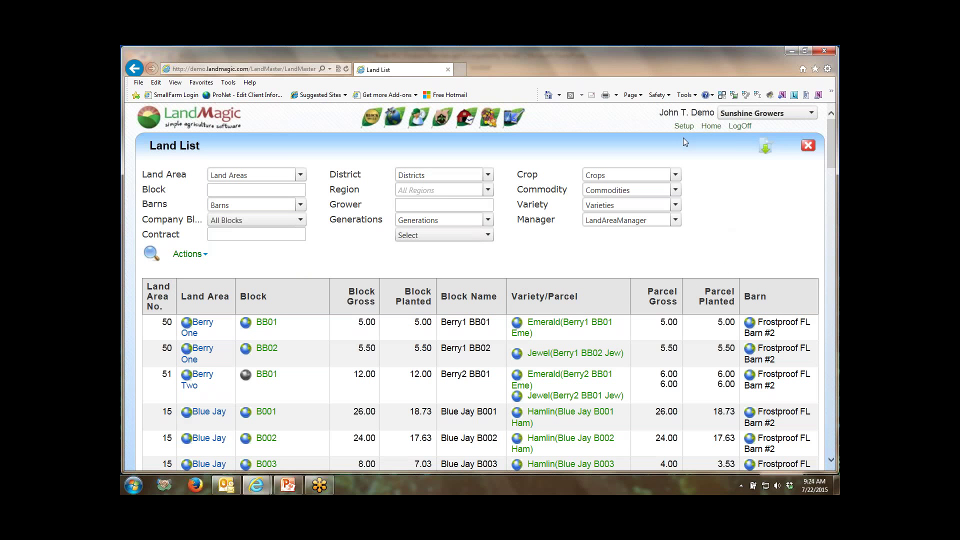
pyautogui.click(713, 127)
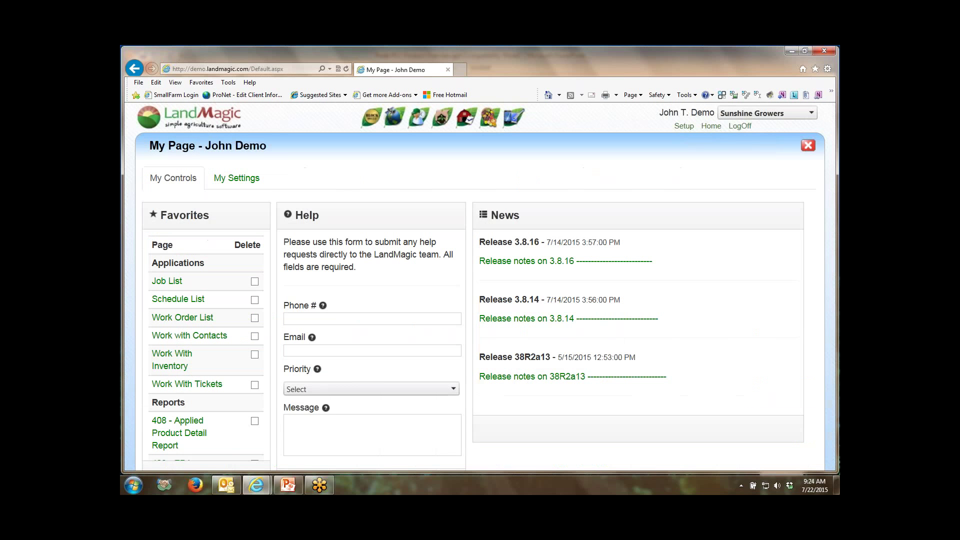
# Set the display language to Español in the personal settings
pyautogui.click(247, 182)
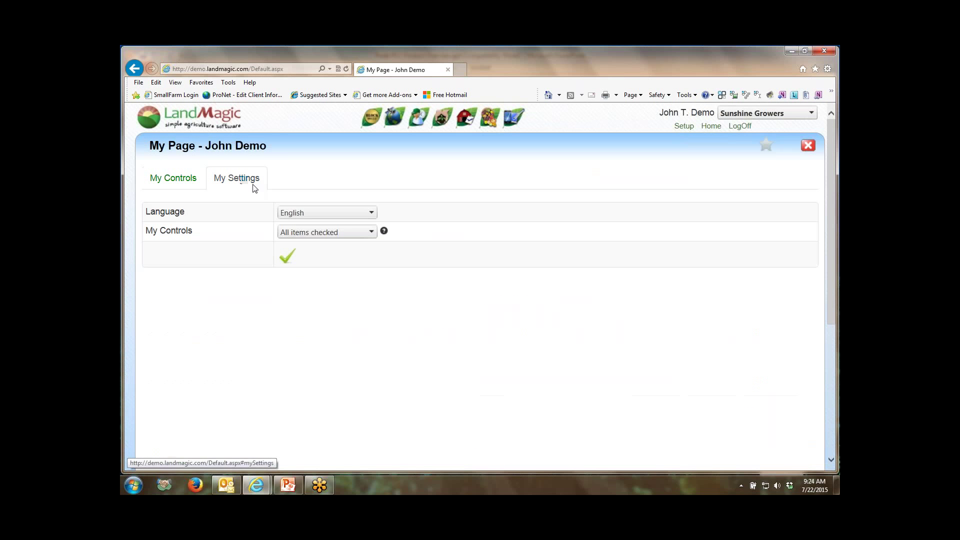
pyautogui.click(372, 212)
pyautogui.click(323, 239)
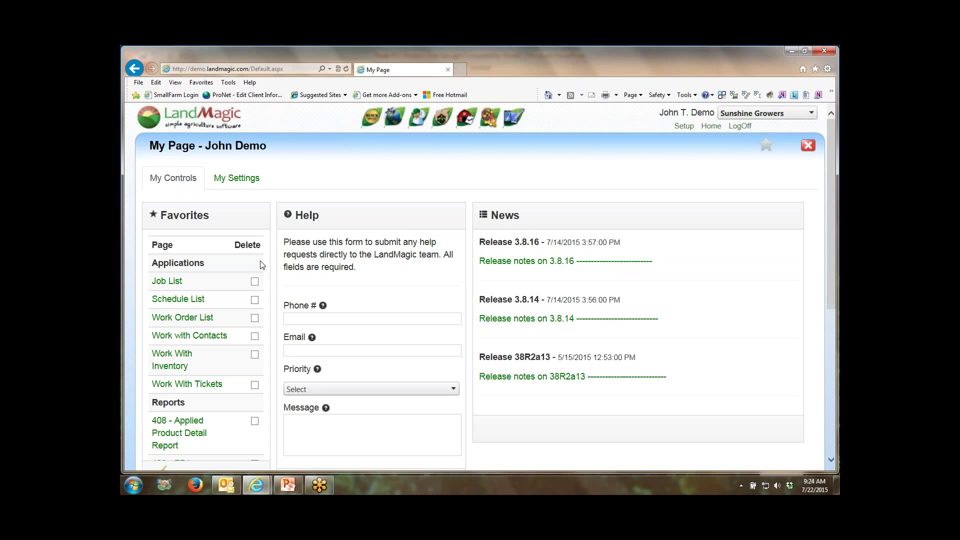
# Open the LandMaster Land List to examine its Spanish headings and filter labels, and return to the home page
pyautogui.moveTo(372, 118)
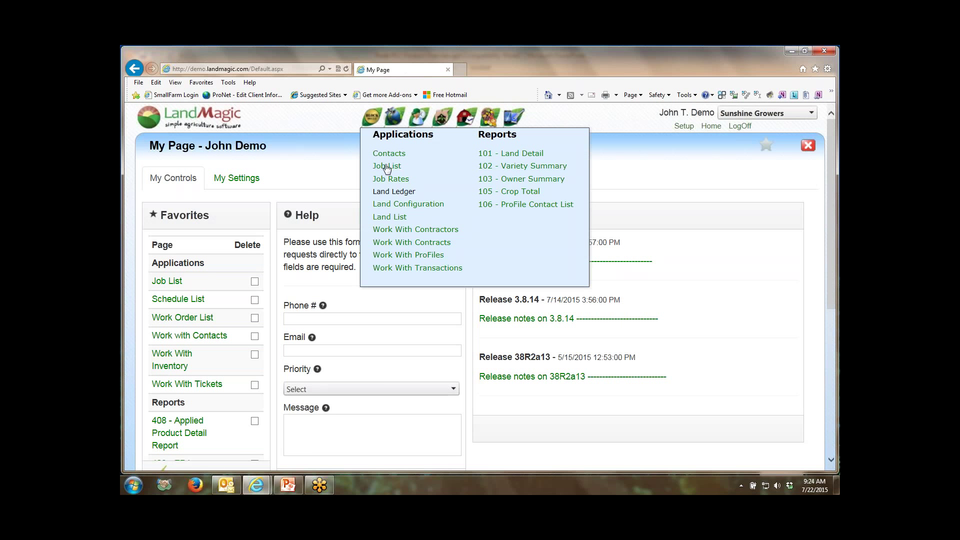
pyautogui.click(383, 219)
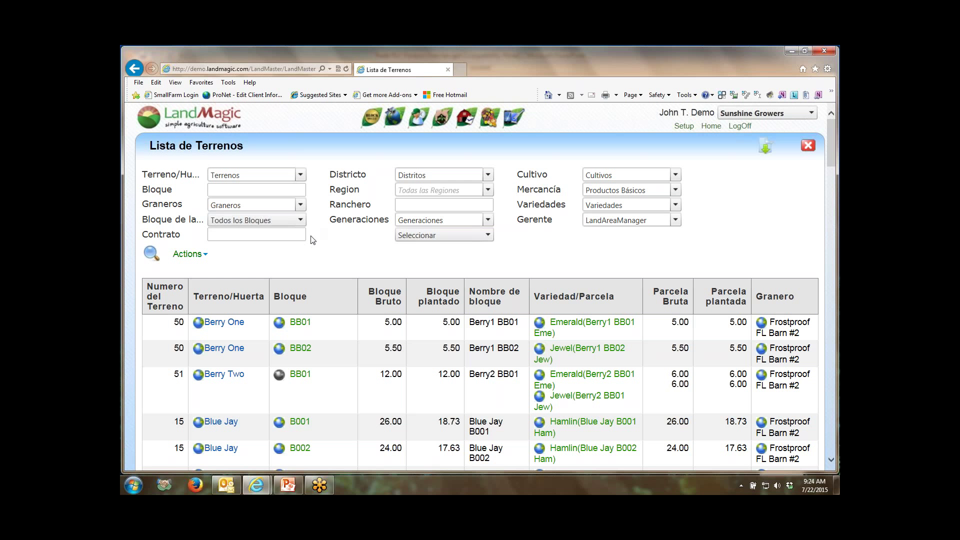
pyautogui.moveTo(373, 125)
pyautogui.click(711, 126)
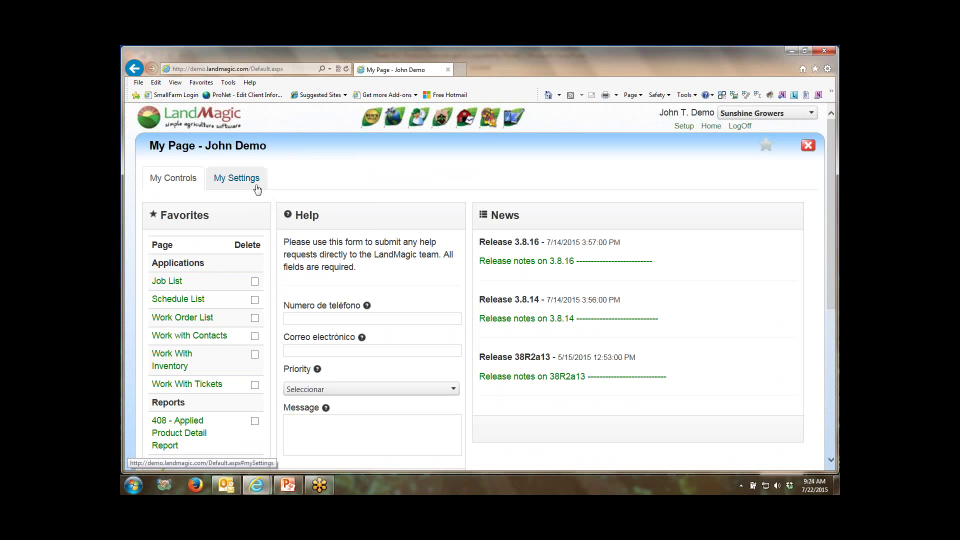
# Switch the display language in the personal settings back to English
pyautogui.click(257, 189)
pyautogui.click(373, 216)
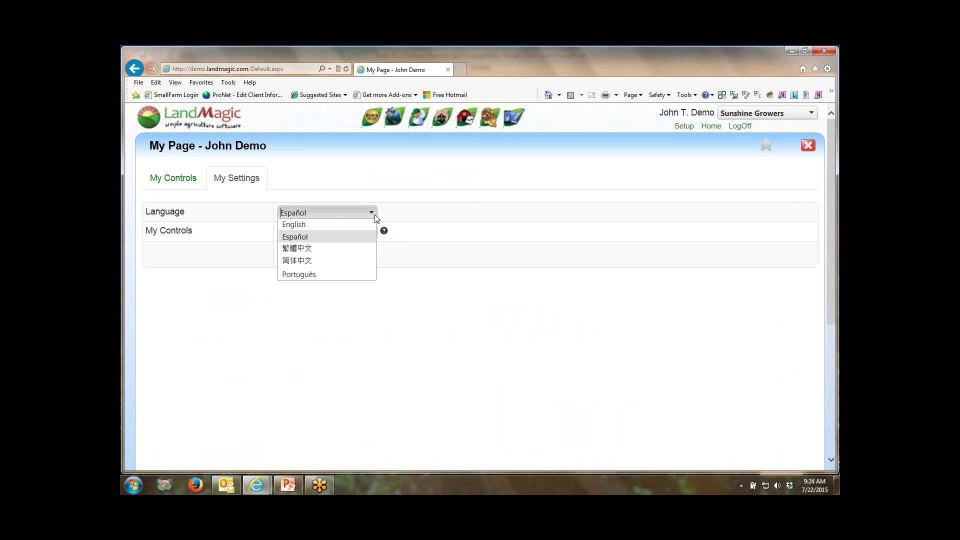
pyautogui.click(346, 228)
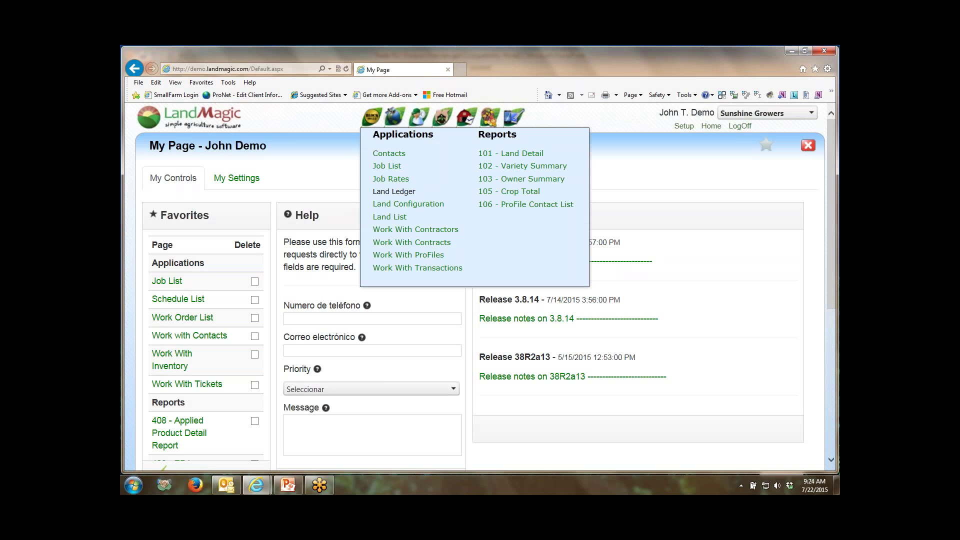
# Open Glossary Translation from the User Tables section of the Masterdata setup for LandMaster
pyautogui.moveTo(683, 127)
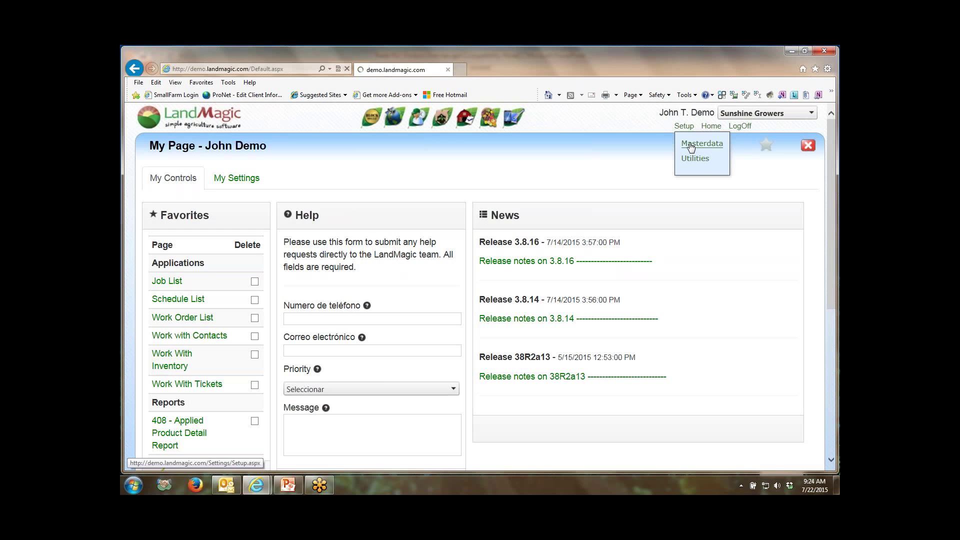
pyautogui.click(692, 145)
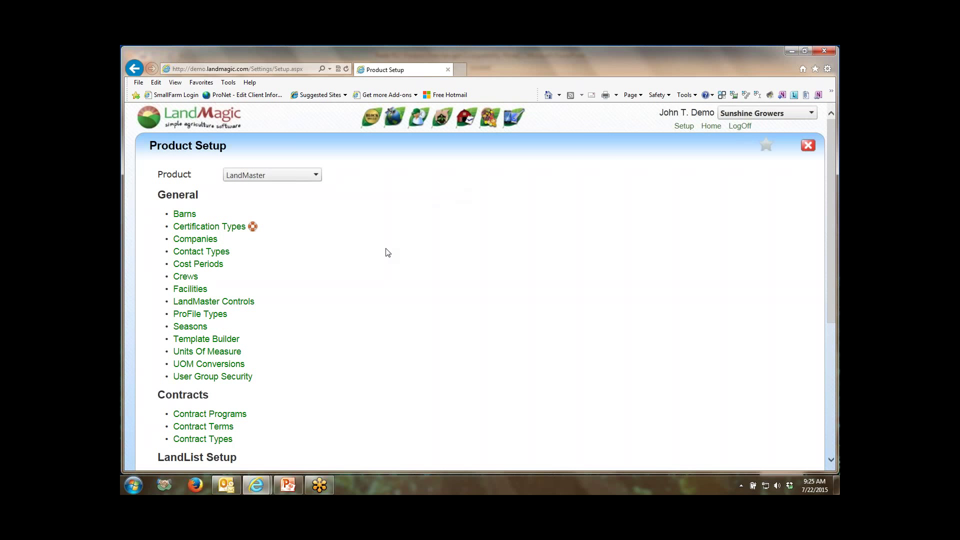
pyautogui.scroll(-2, 458, 220)
pyautogui.scroll(-1, 457, 221)
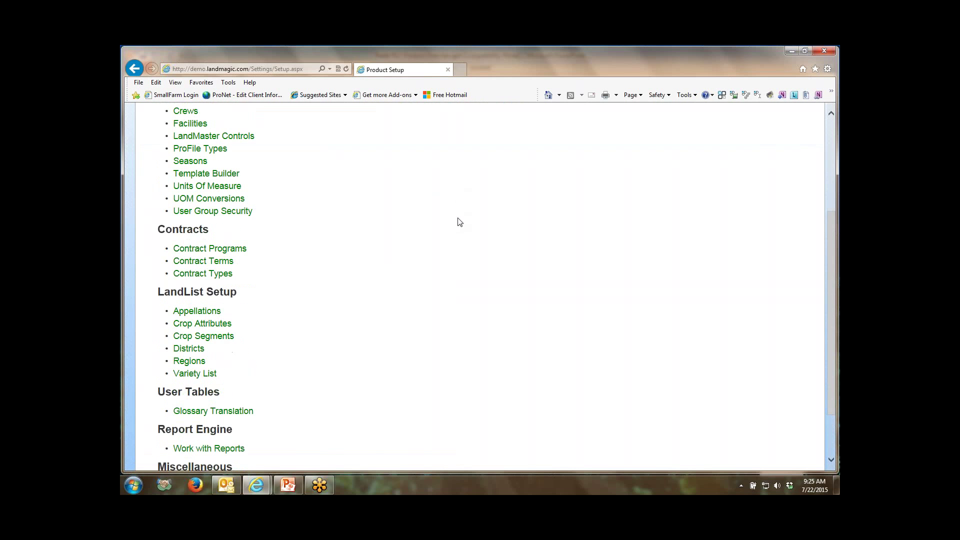
pyautogui.click(231, 416)
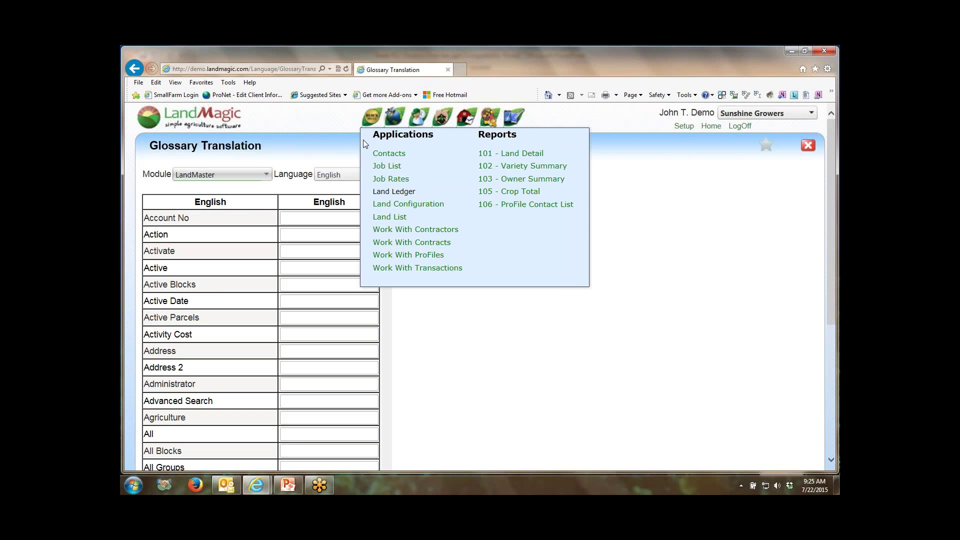
# Review the glossary's module and language choices, keeping LandMaster and English selected
pyautogui.click(266, 175)
pyautogui.click(198, 264)
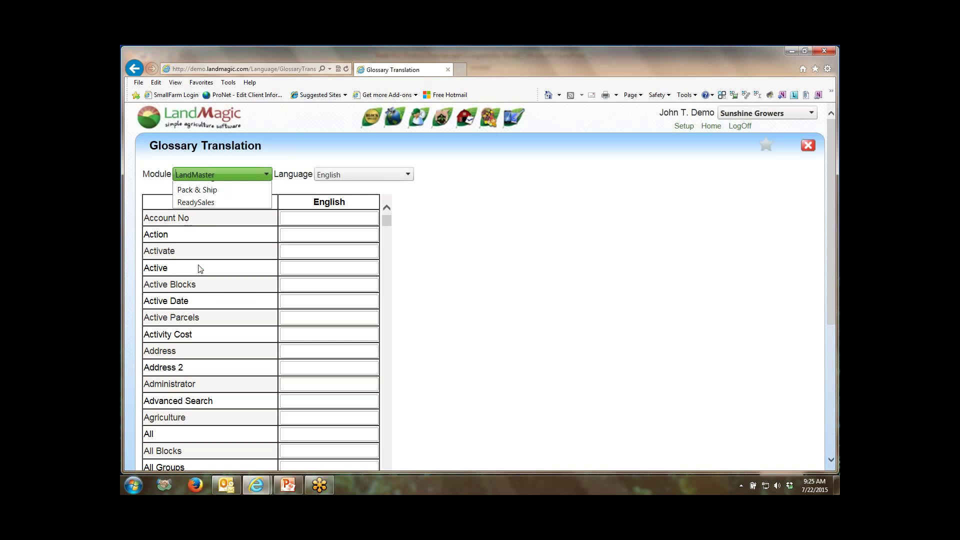
pyautogui.click(407, 173)
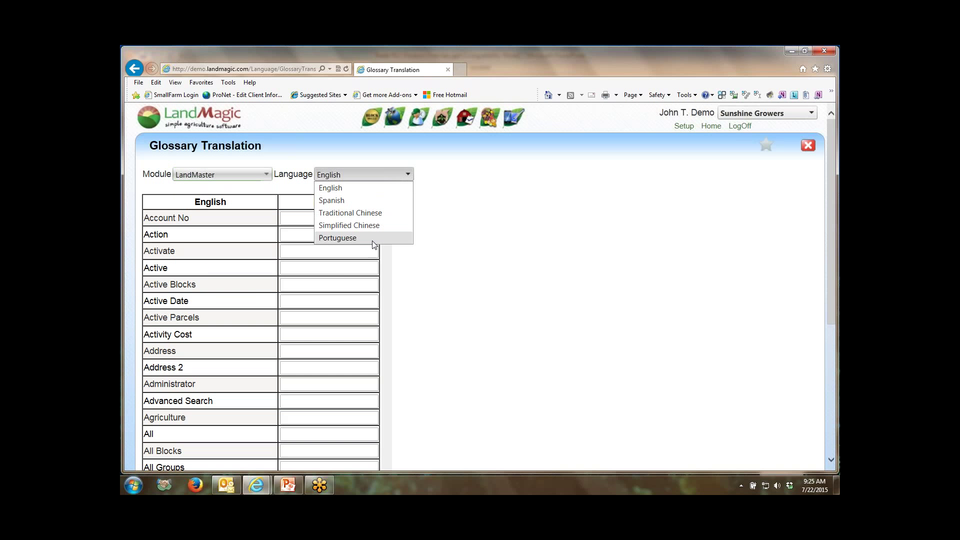
pyautogui.click(365, 190)
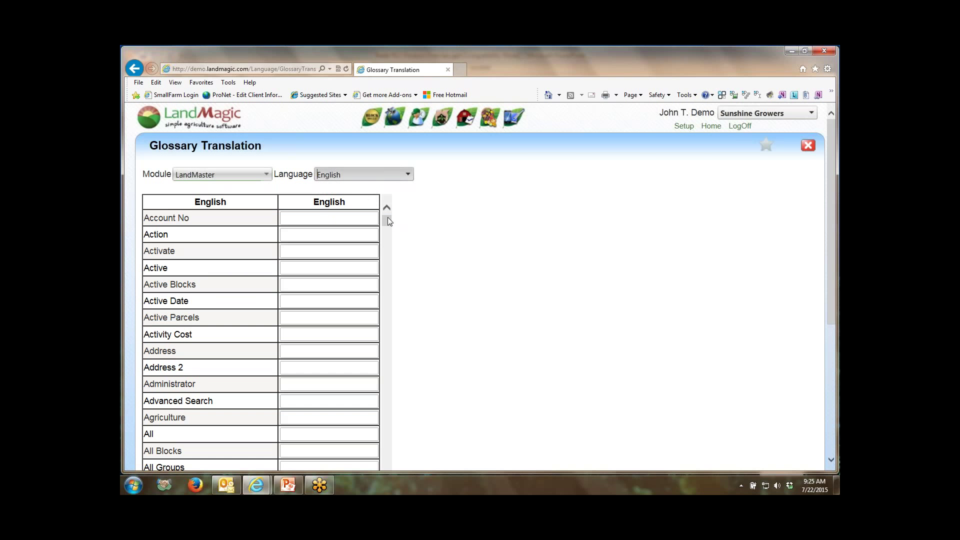
# Open the Land List separately from the glossary to examine its current field labels, and close it again
pyautogui.moveTo(372, 125)
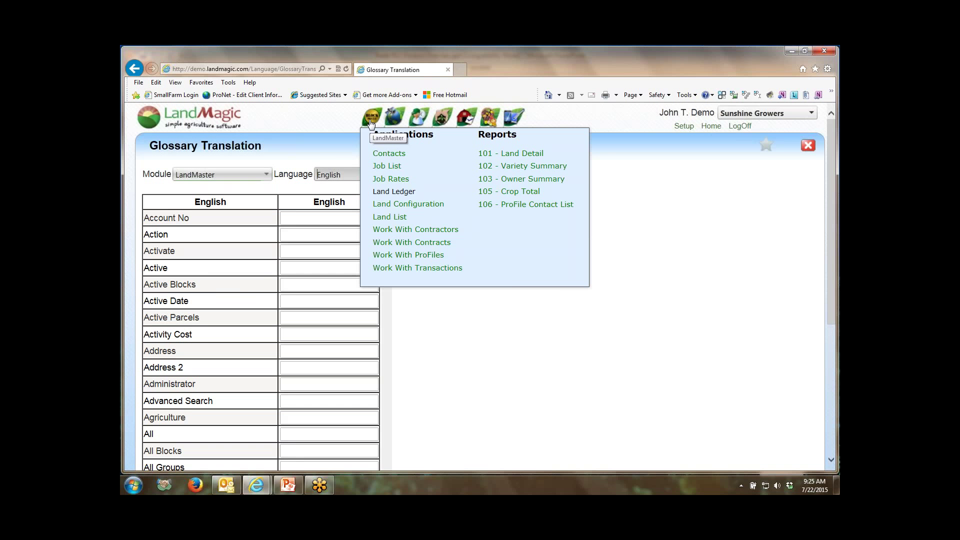
pyautogui.rightClick(383, 220)
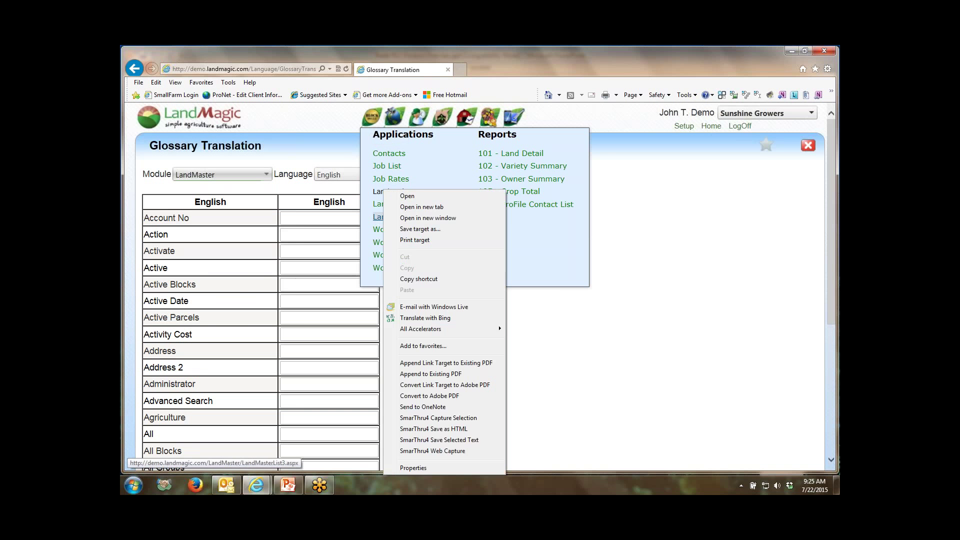
pyautogui.click(428, 217)
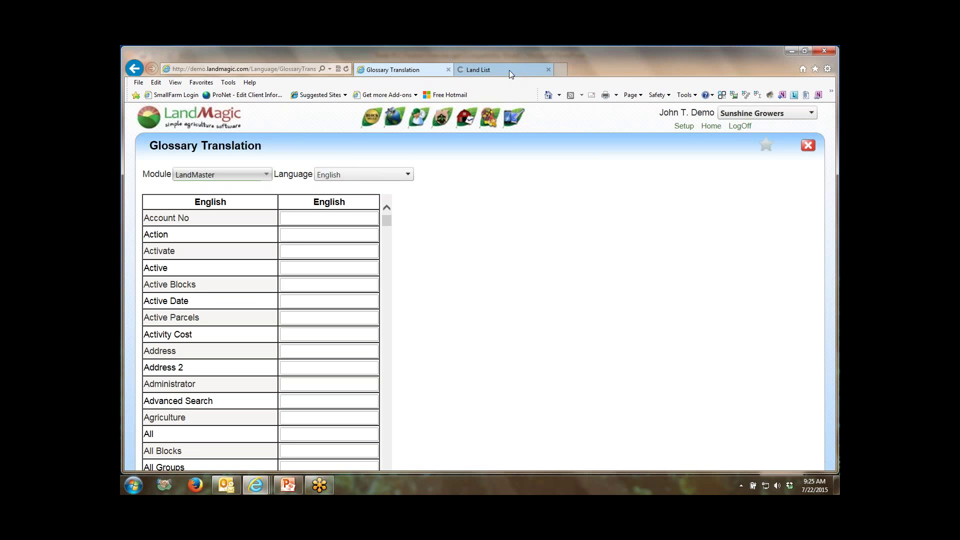
pyautogui.click(509, 70)
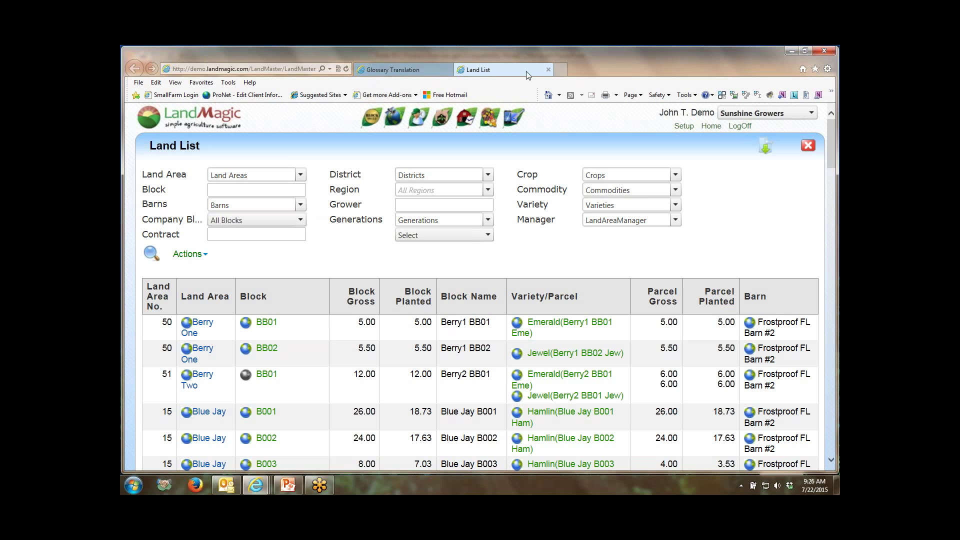
pyautogui.click(548, 69)
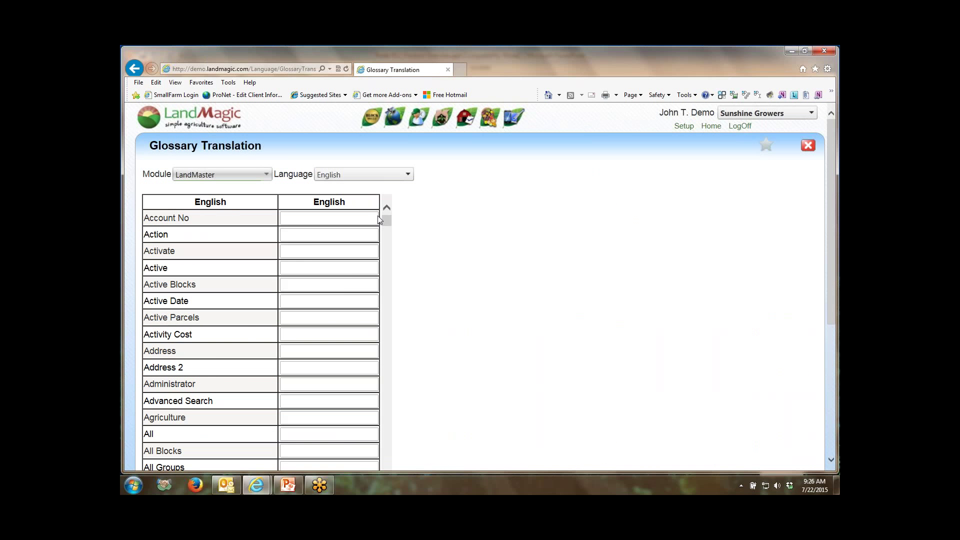
# Enter "Field" as the English glossary translation for Land Area and save the glossary
pyautogui.moveTo(388, 222); pyautogui.dragTo(397, 334)
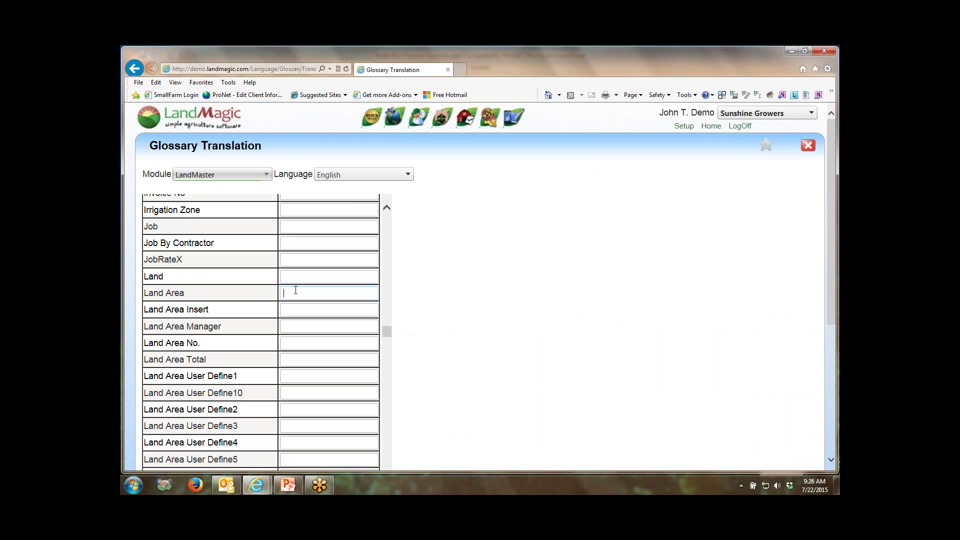
pyautogui.write('Field')
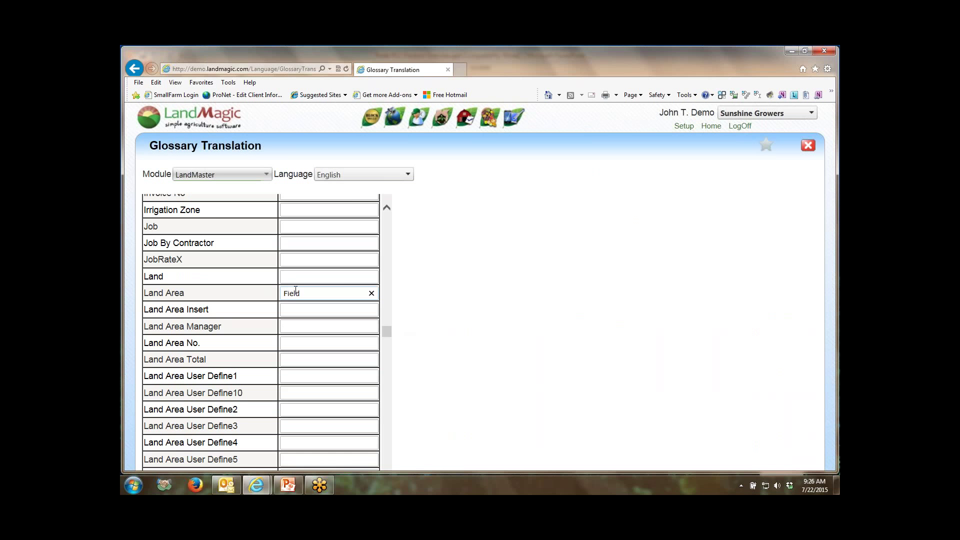
pyautogui.scroll(-5, 526, 253)
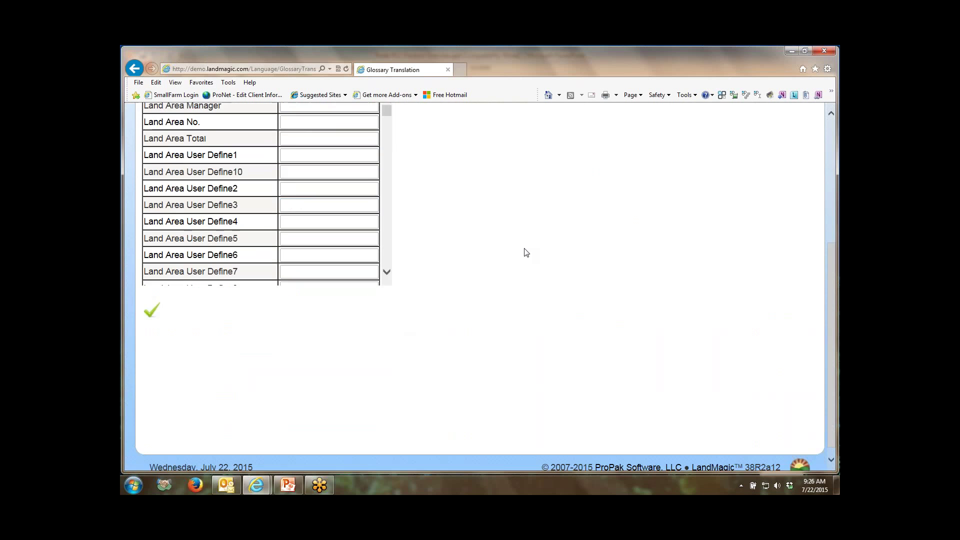
pyautogui.click(152, 309)
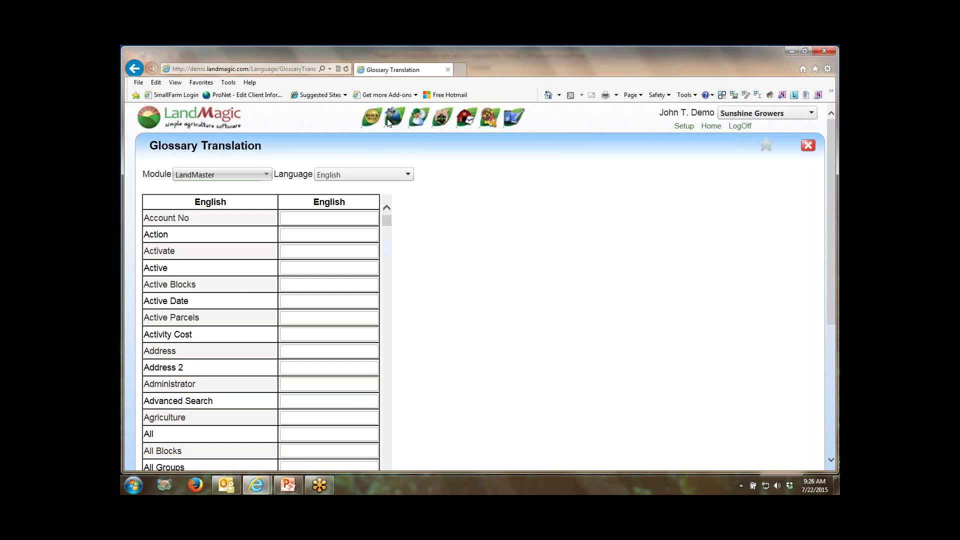
# Open the LandMaster Land List and move the Block Planted column in front of Block Gross
pyautogui.moveTo(371, 117)
pyautogui.click(391, 220)
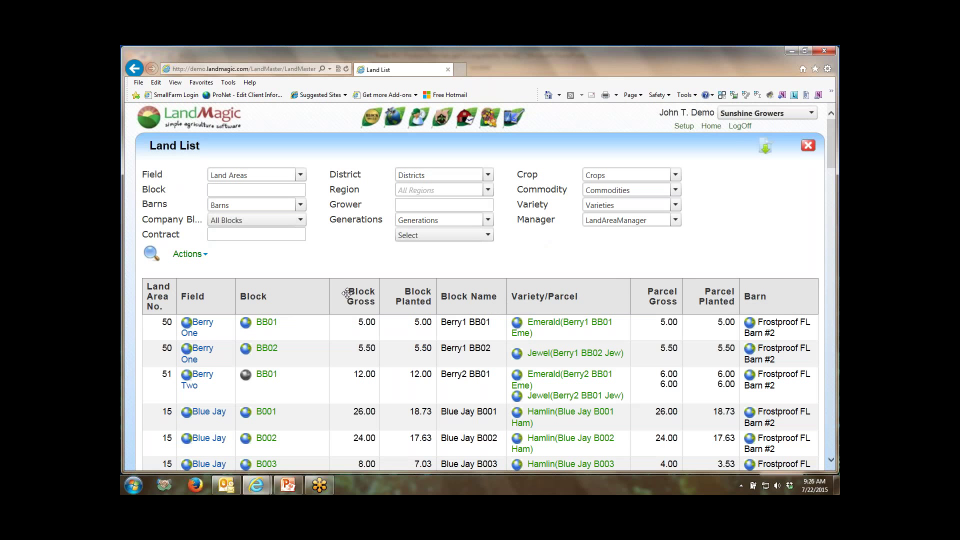
pyautogui.moveTo(415, 302); pyautogui.dragTo(337, 298)
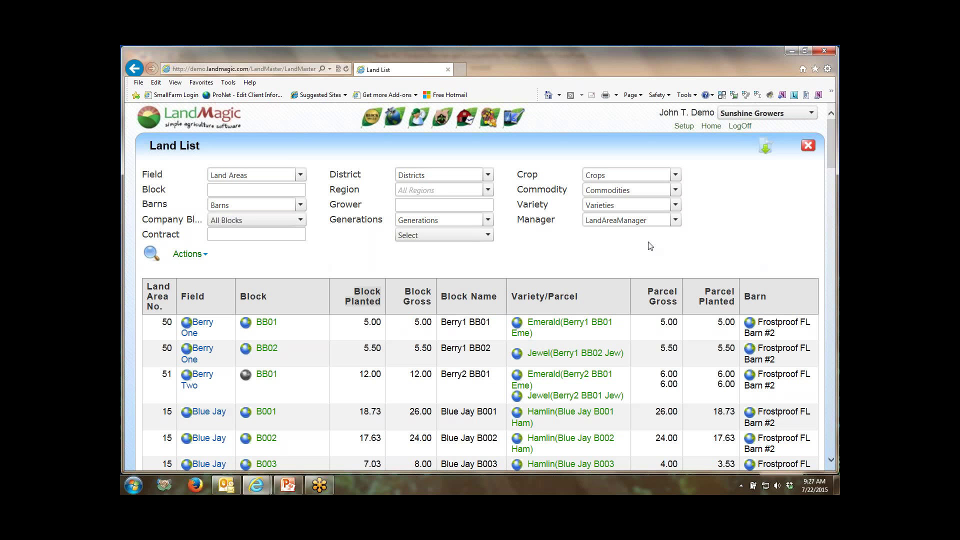
# Hide the Land List's header information and show it again
pyautogui.click(205, 255)
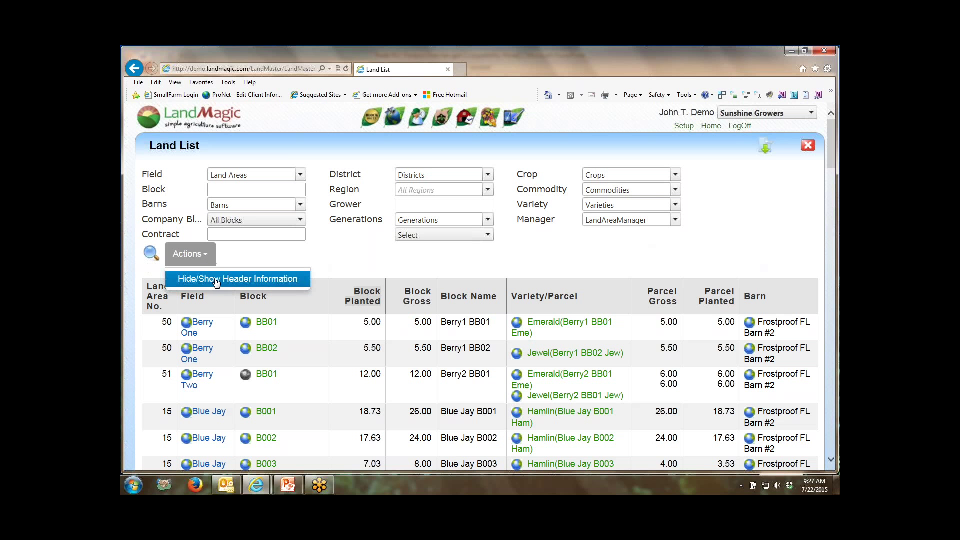
pyautogui.click(217, 281)
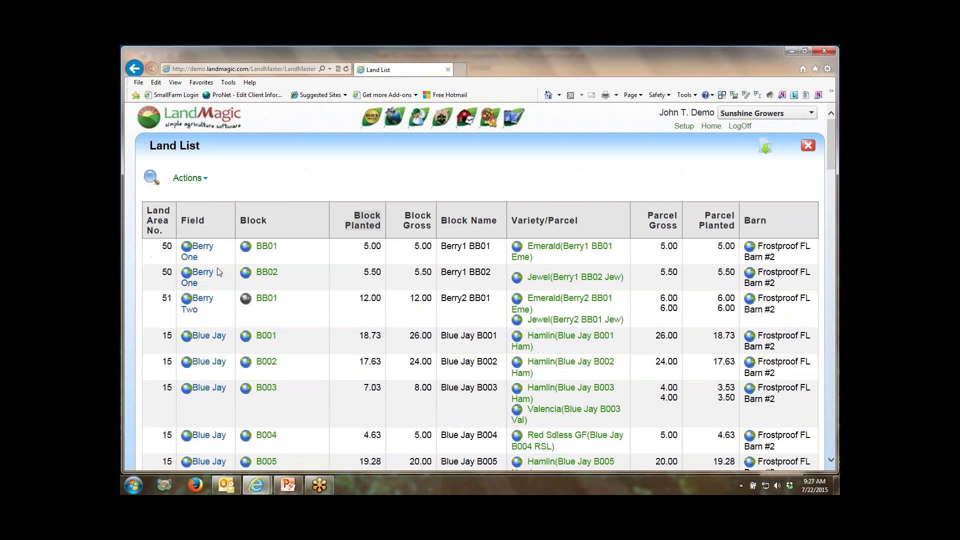
pyautogui.click(208, 183)
pyautogui.click(215, 203)
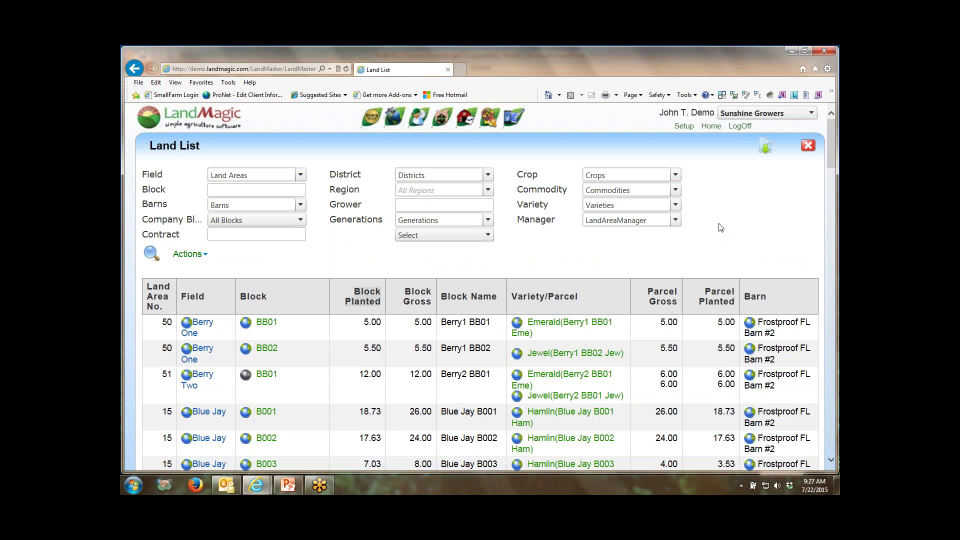
pyautogui.scroll(-3, 725, 226)
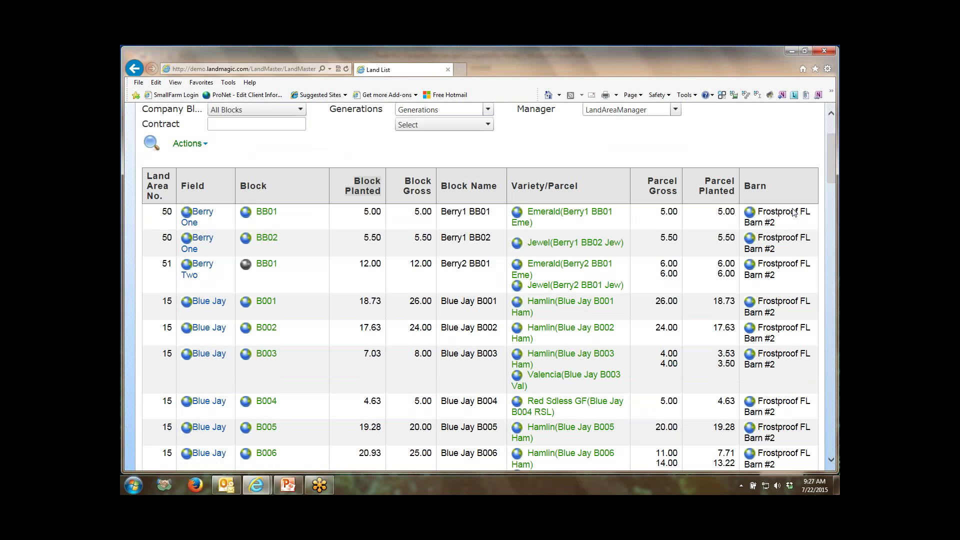
# Examine the Land List's fields, blocks, varieties and acreages from the first rows to the column sums
pyautogui.moveTo(830, 158); pyautogui.dragTo(839, 437)
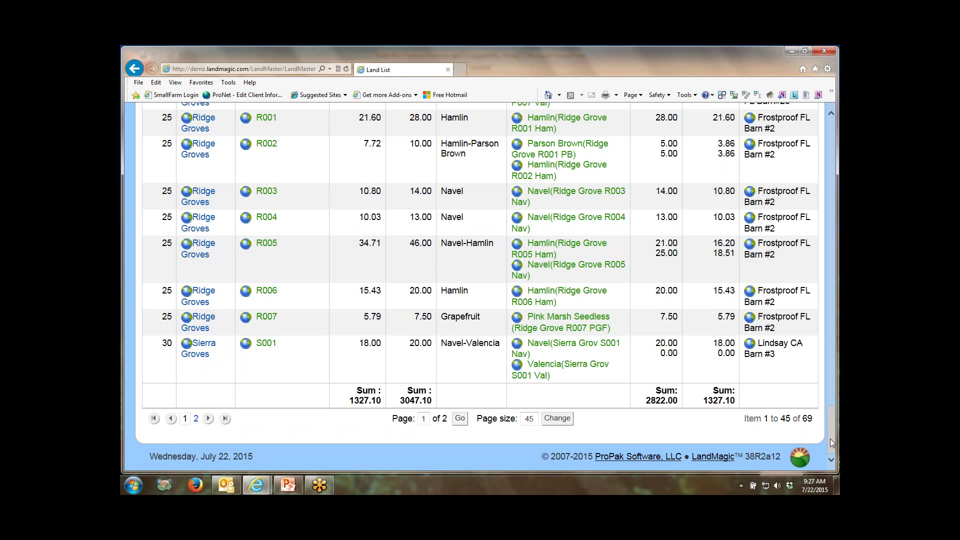
pyautogui.moveTo(829, 439); pyautogui.dragTo(834, 153)
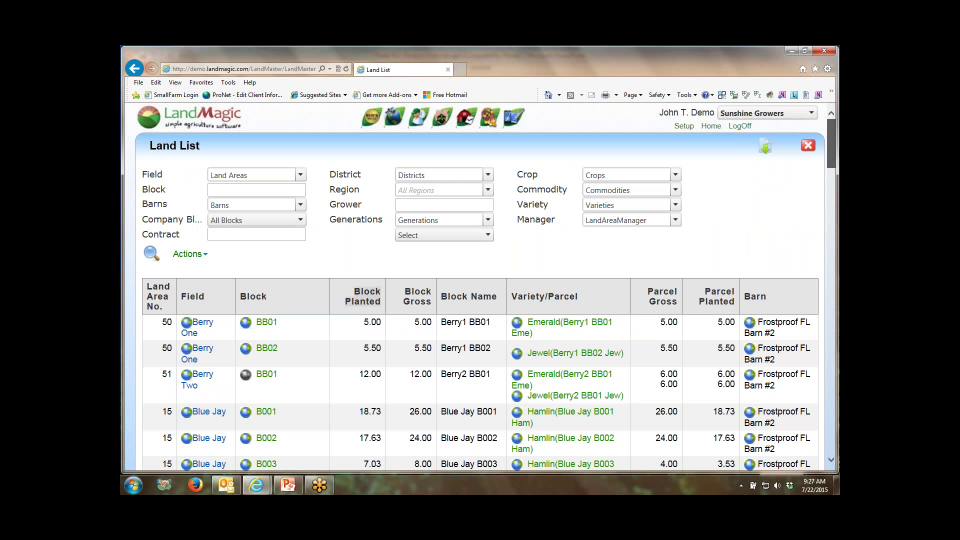
pyautogui.scroll(-3, 576, 340)
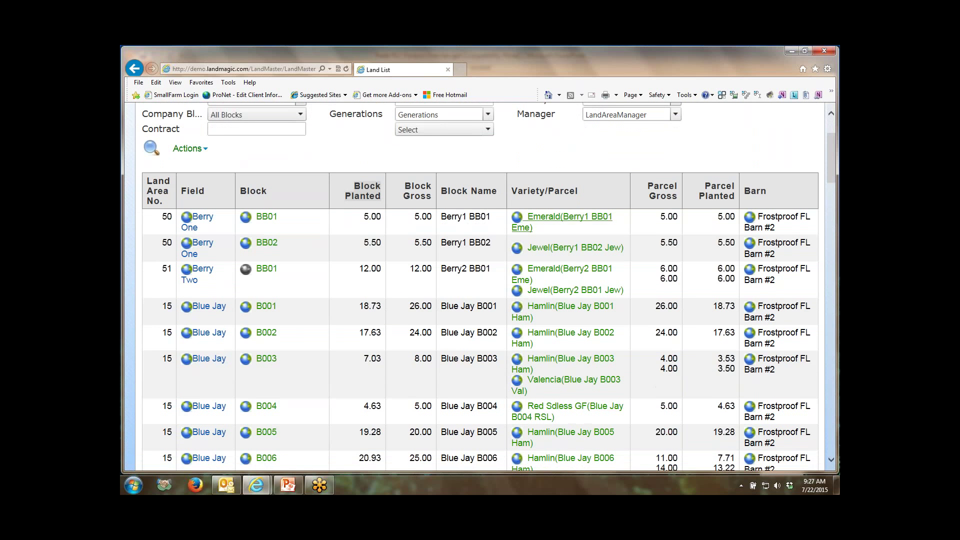
pyautogui.click(830, 461)
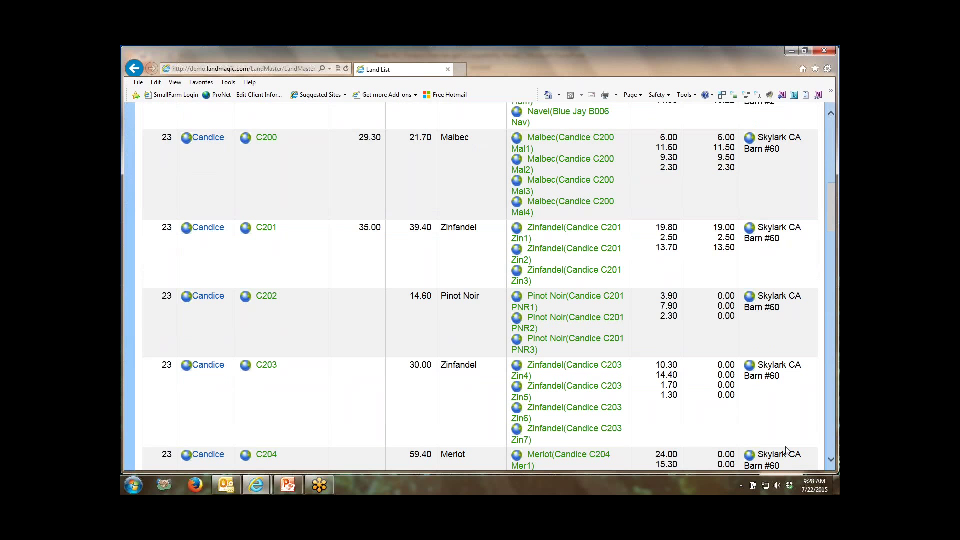
pyautogui.click(830, 461)
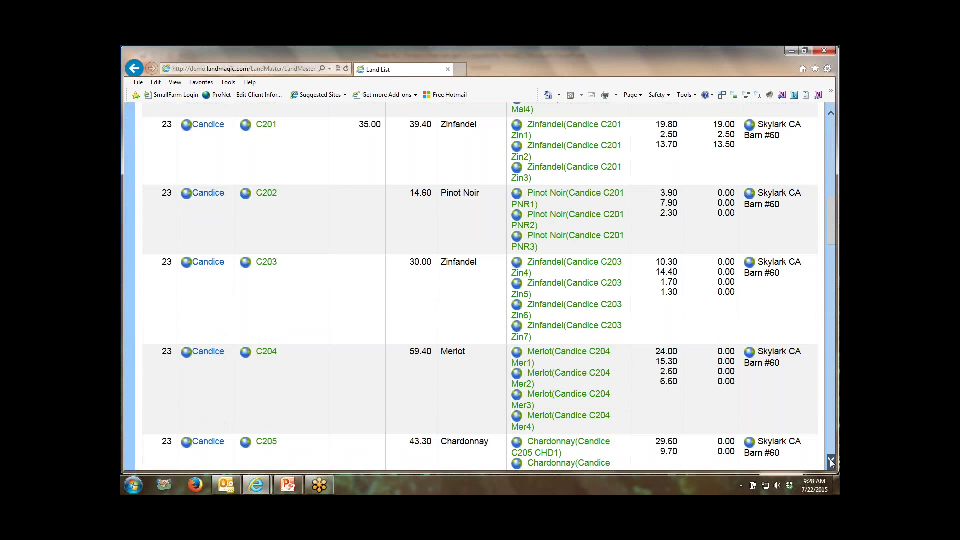
pyautogui.click(831, 461)
pyautogui.moveTo(830, 230); pyautogui.dragTo(830, 131)
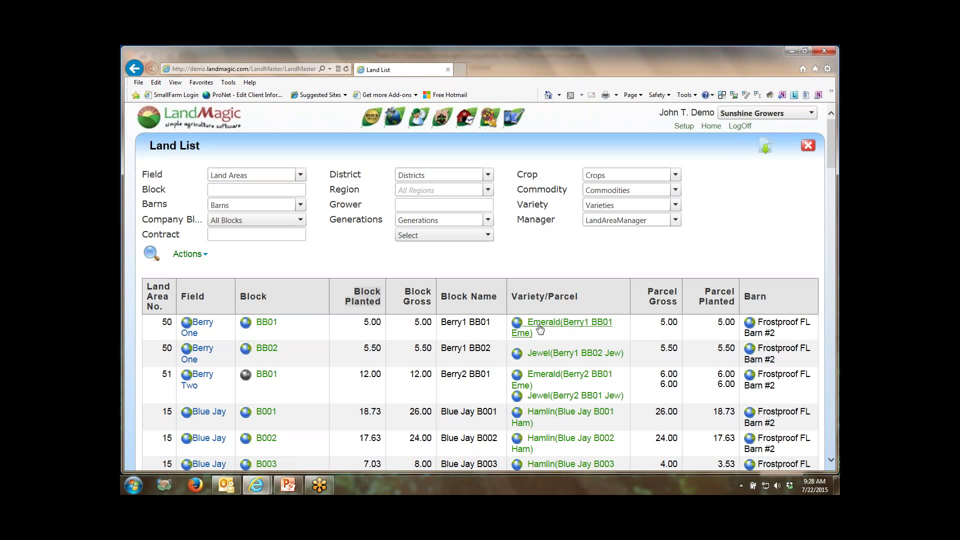
# Open the Hamlin parcel of Blue Jay block B001 and examine its tree capacity, trees planted and tree vacancies
pyautogui.click(560, 415)
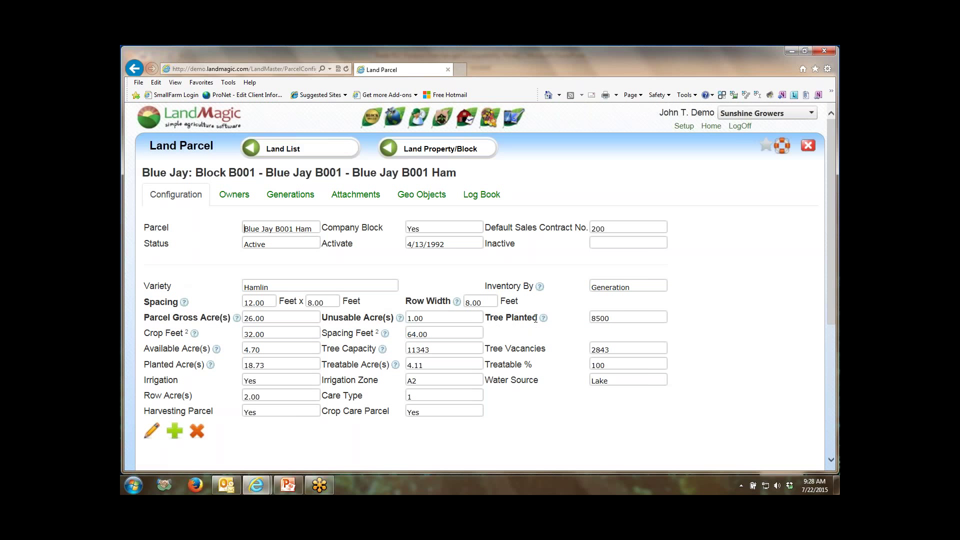
pyautogui.doubleClick(434, 350)
pyautogui.moveTo(618, 319); pyautogui.dragTo(575, 327)
pyautogui.doubleClick(615, 349)
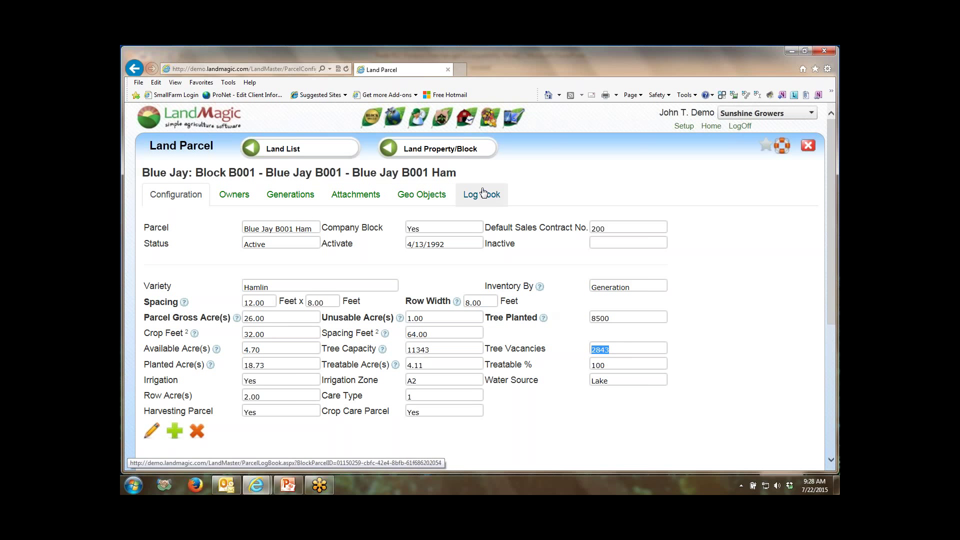
# Open the parcel's Land Property/Block record and examine its property details, block image, directions and legal description
pyautogui.click(439, 149)
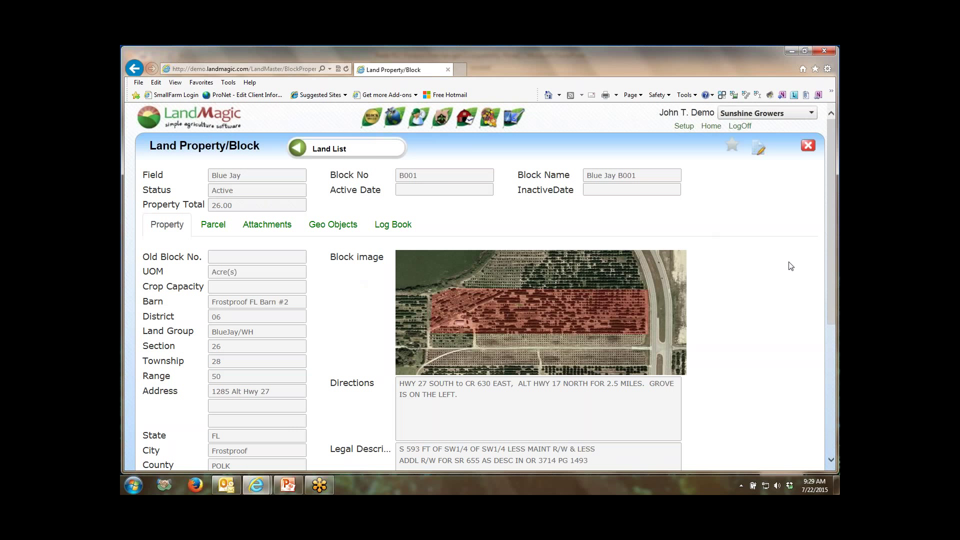
pyautogui.scroll(-1, 791, 266)
pyautogui.scroll(1, 790, 265)
pyautogui.moveTo(828, 185); pyautogui.dragTo(689, 251)
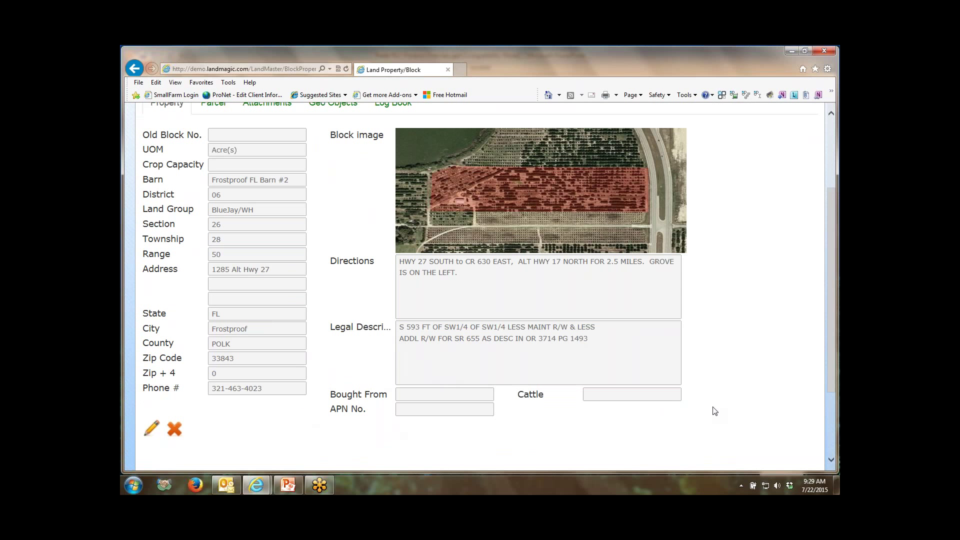
pyautogui.scroll(3, 751, 333)
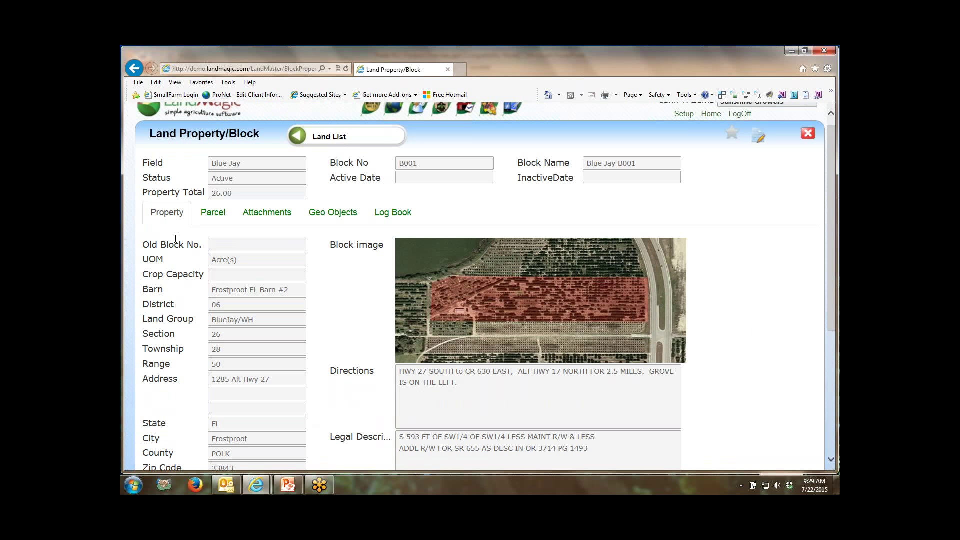
# Review block B001's parcels, attachments and geo objects, including Well 603 on the geo map
pyautogui.click(219, 214)
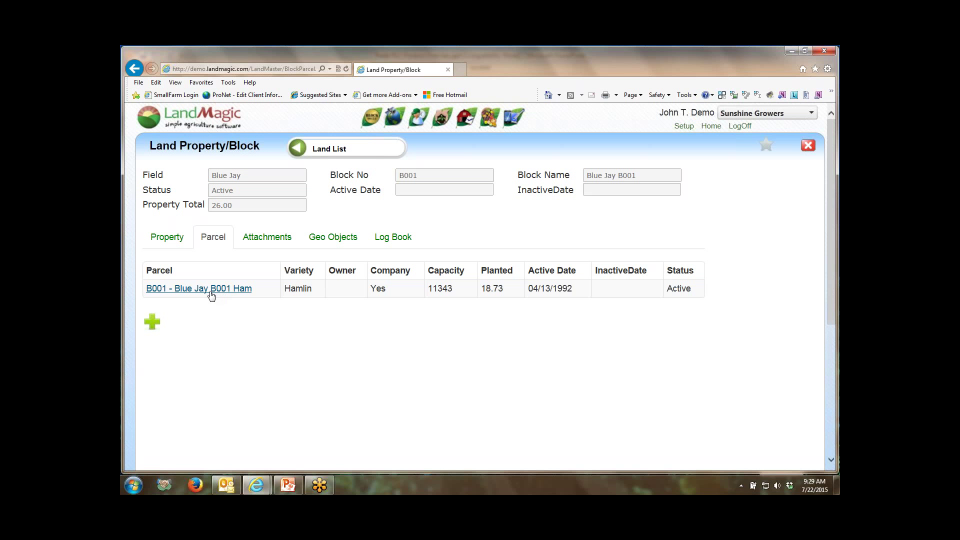
pyautogui.click(267, 239)
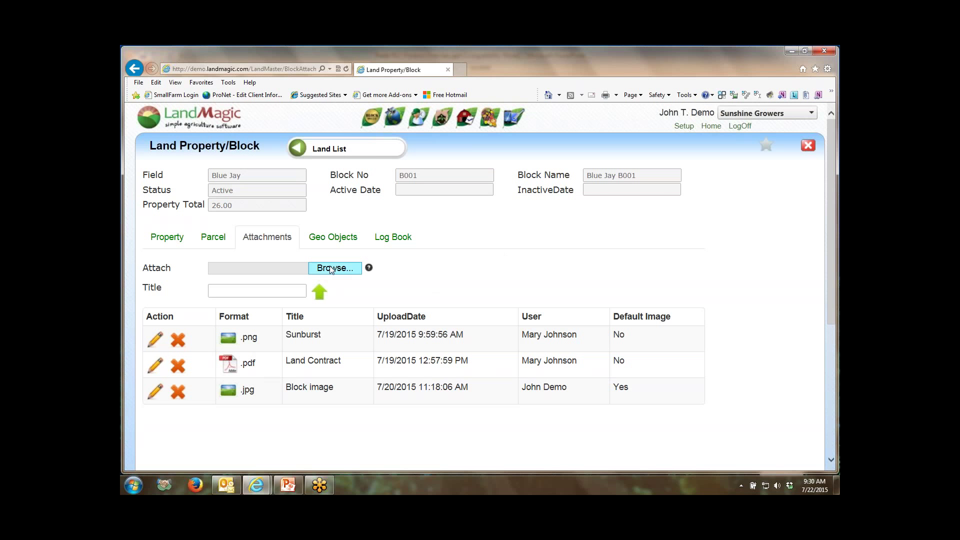
pyautogui.click(342, 238)
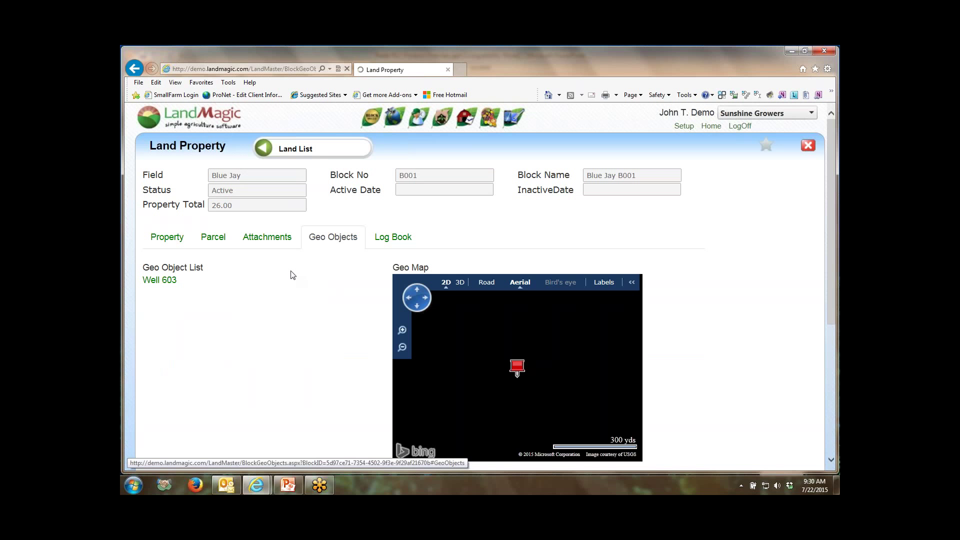
pyautogui.click(165, 285)
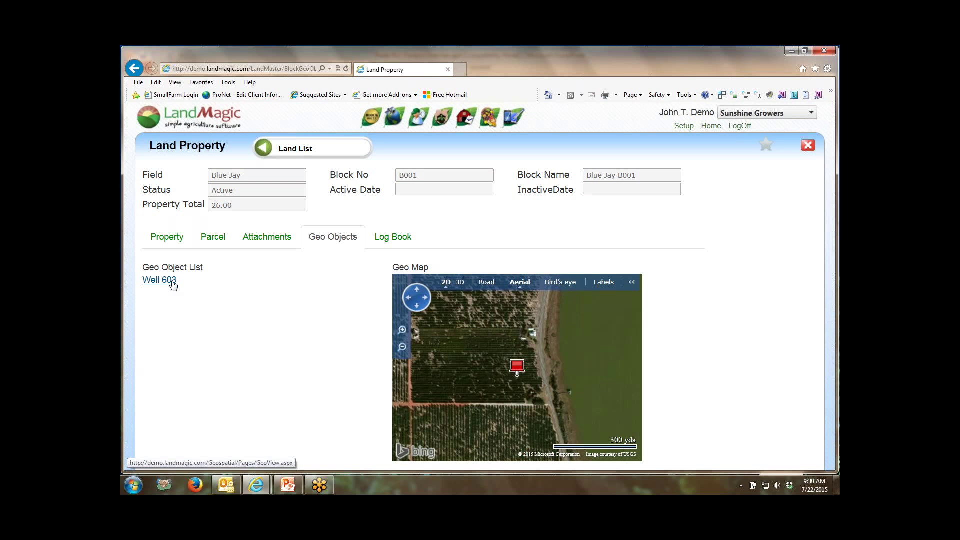
# Open the harvesting ticket dated 7/17/2015 from block B001's log book and examine its ticket details
pyautogui.click(402, 237)
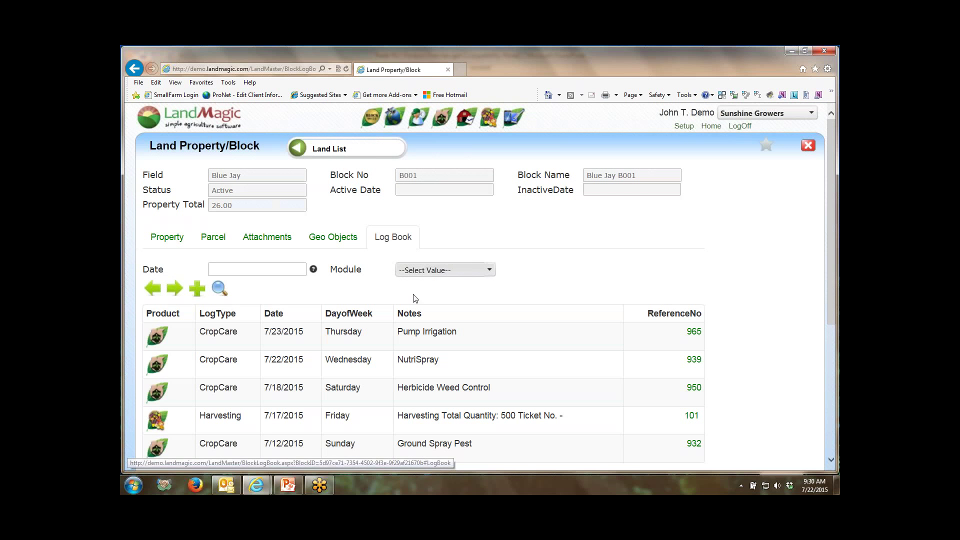
pyautogui.scroll(-2, 753, 270)
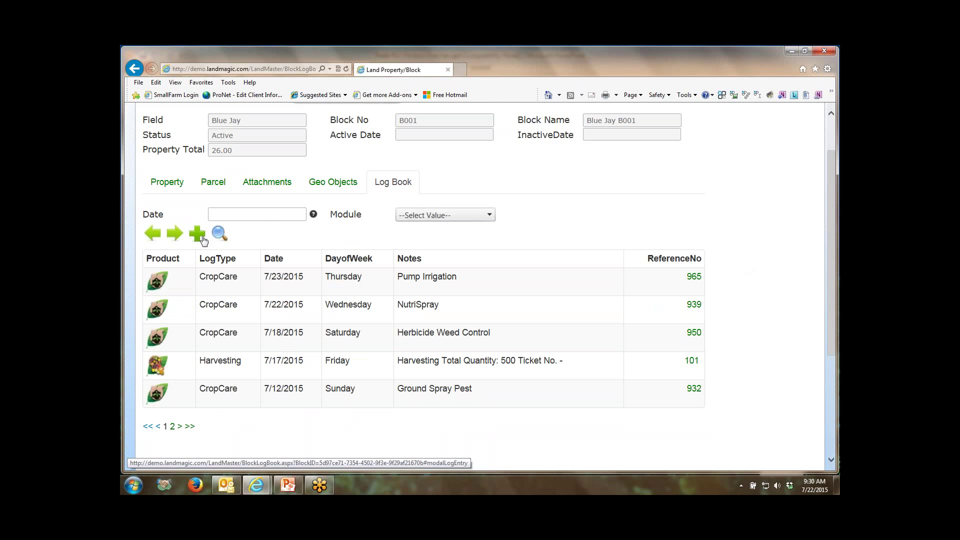
pyautogui.click(694, 361)
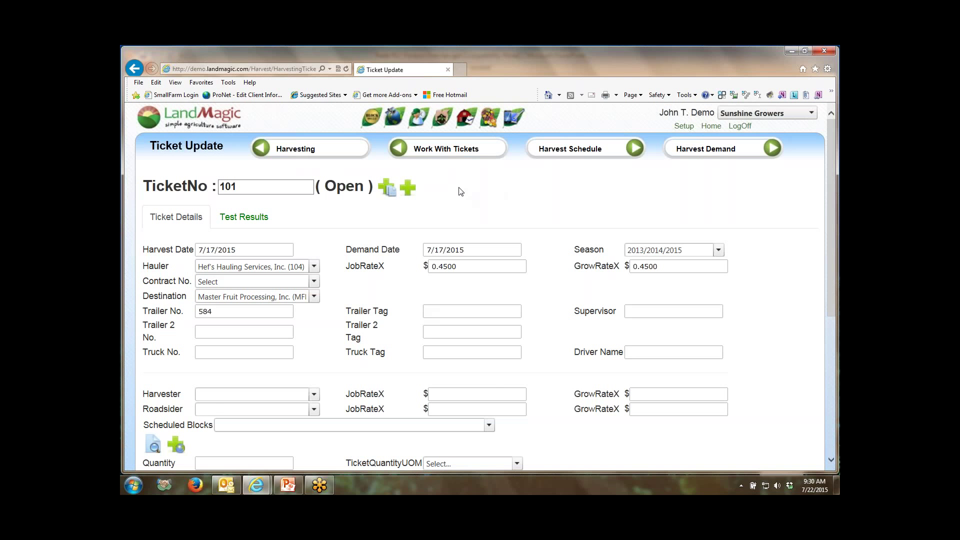
pyautogui.scroll(-3, 520, 192)
pyautogui.scroll(-3, 520, 193)
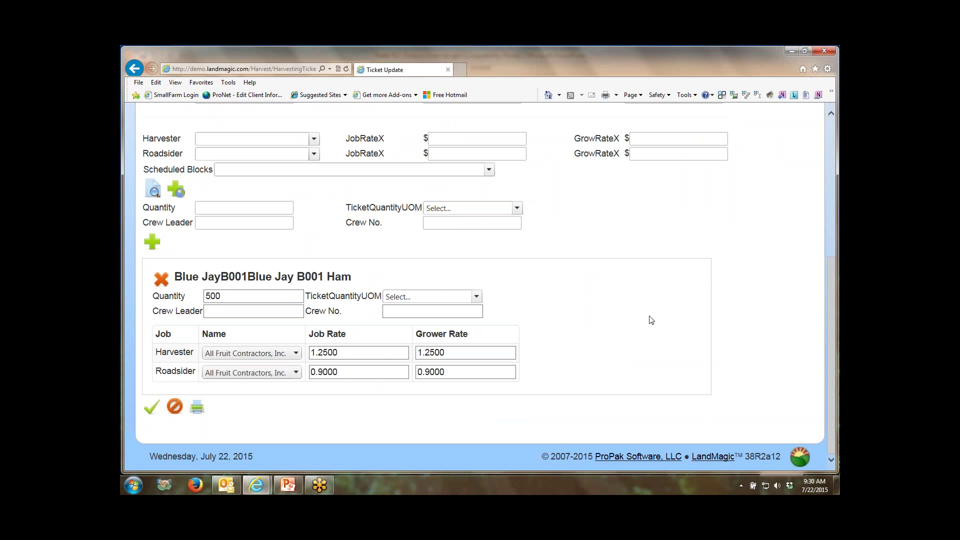
pyautogui.scroll(6, 649, 319)
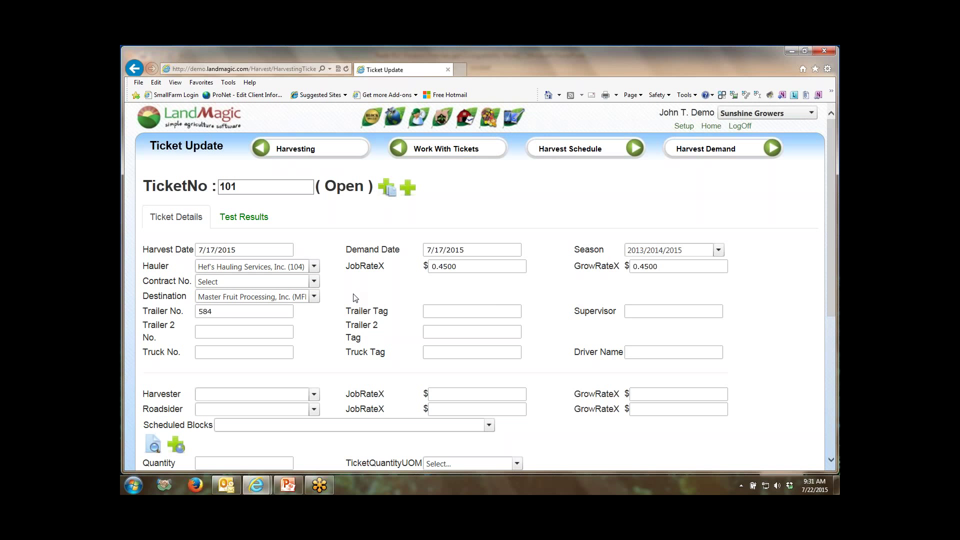
# View the harvesting ticket's test results and return to block B001's log book
pyautogui.click(248, 219)
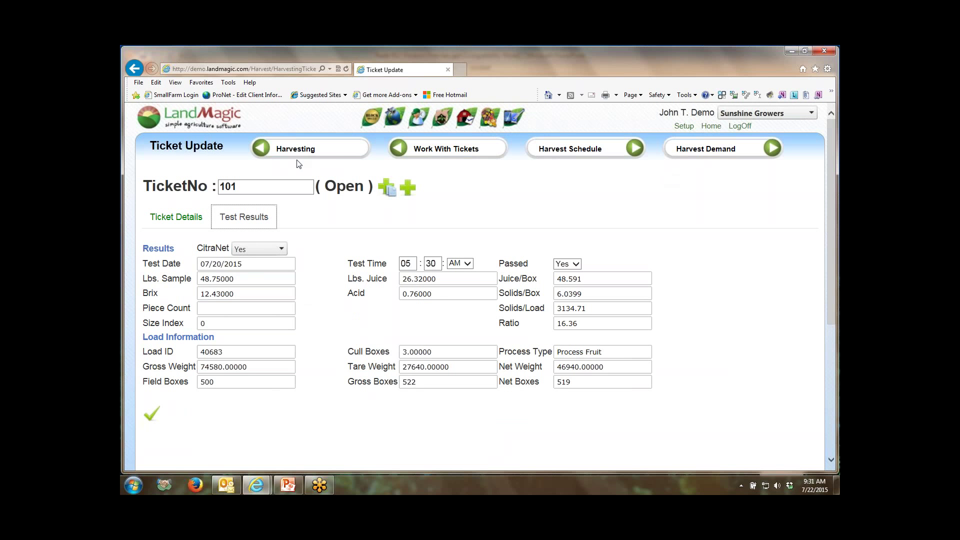
pyautogui.click(134, 69)
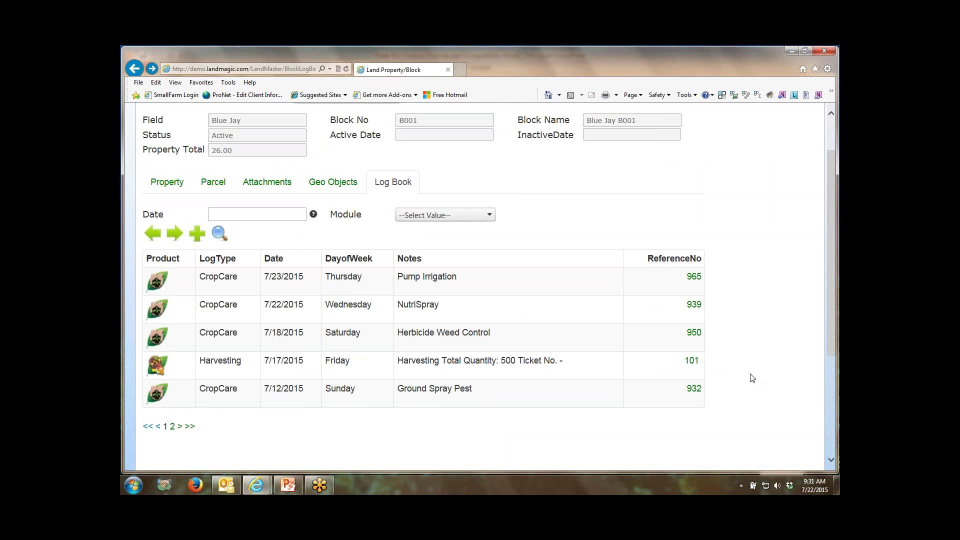
pyautogui.scroll(1, 750, 378)
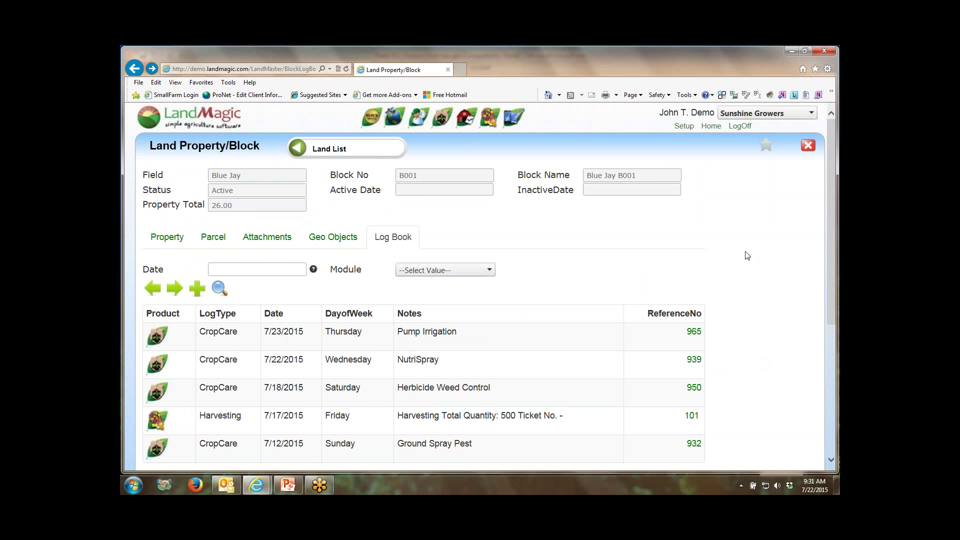
# Reopen the Land List from the block's log book using the LandMaster applications
pyautogui.moveTo(489, 116)
pyautogui.moveTo(374, 122)
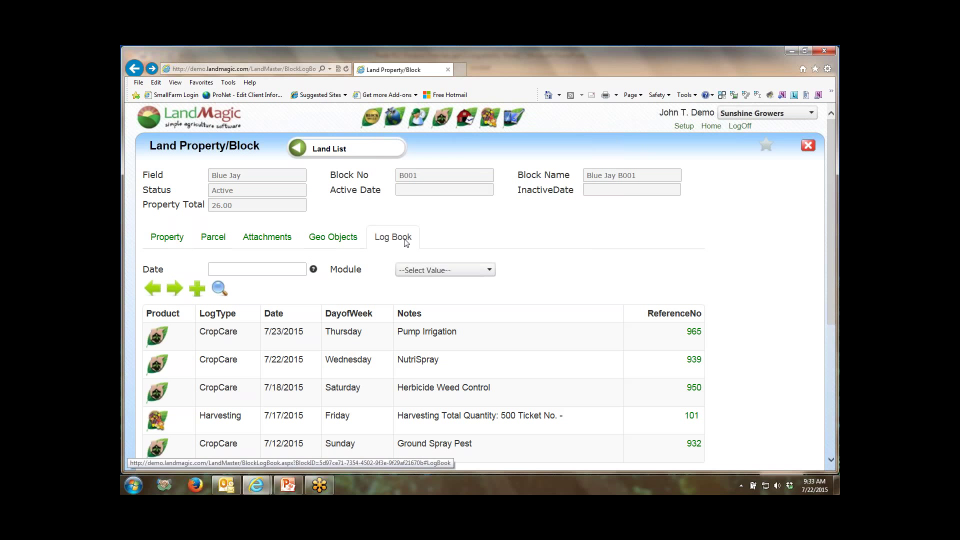
pyautogui.moveTo(371, 116)
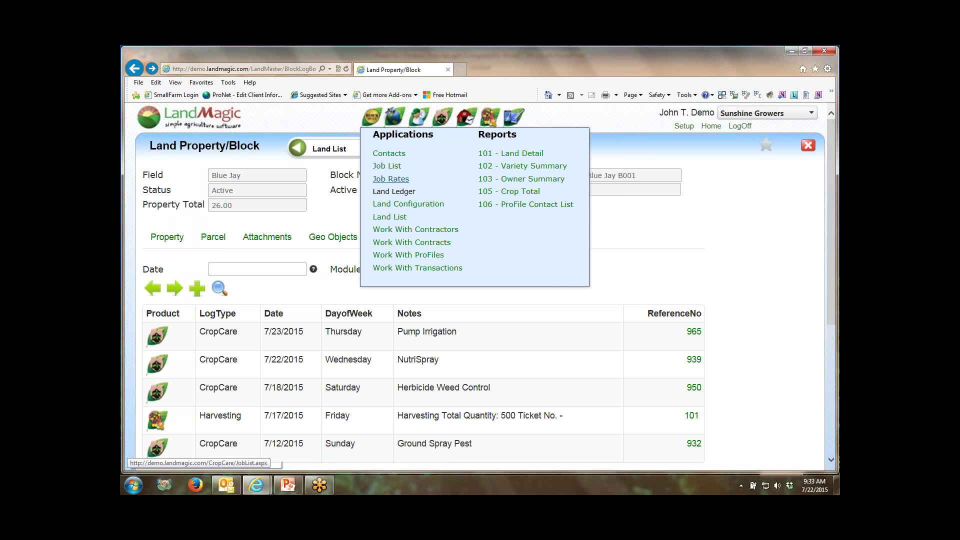
pyautogui.click(385, 219)
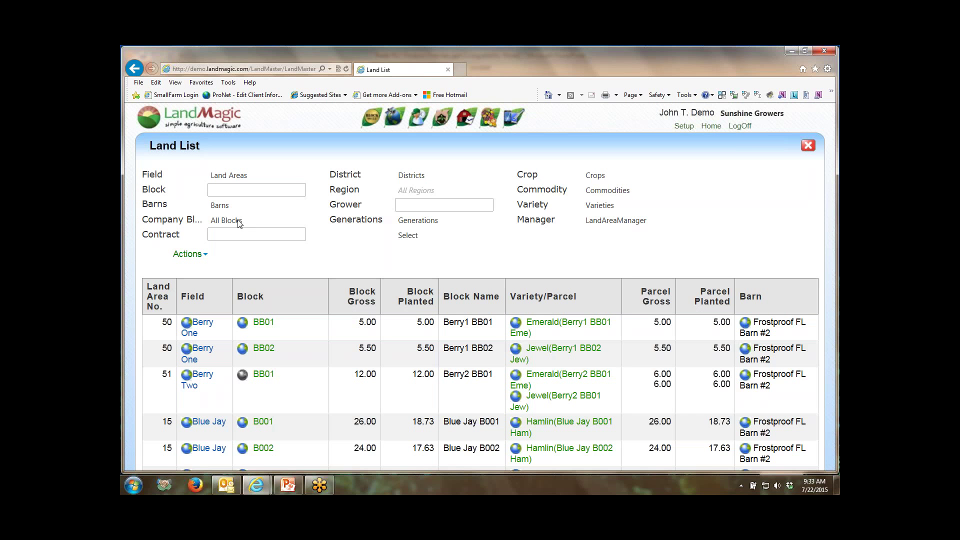
# Open Product Setup and view the available products, keeping LandMaster selected
pyautogui.moveTo(373, 123)
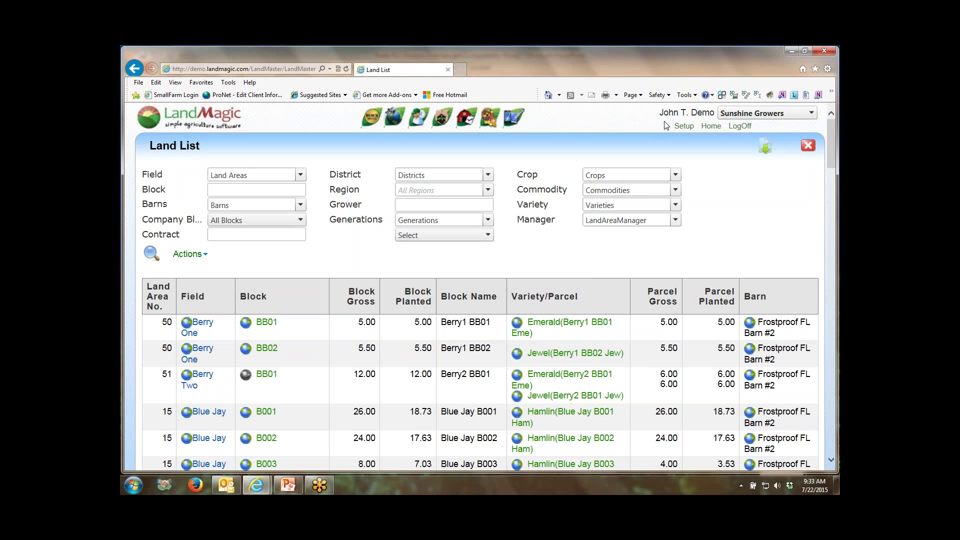
pyautogui.moveTo(684, 126)
pyautogui.click(702, 144)
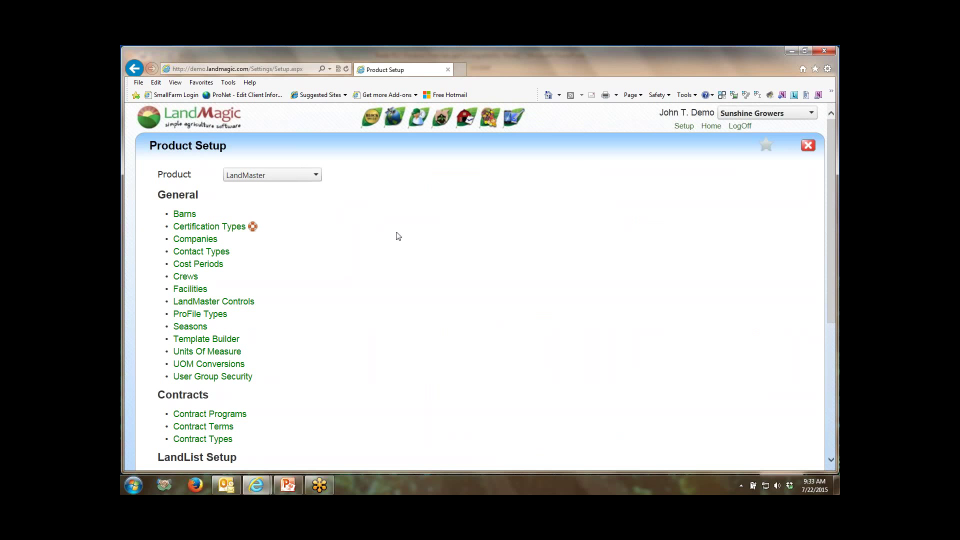
pyautogui.click(316, 175)
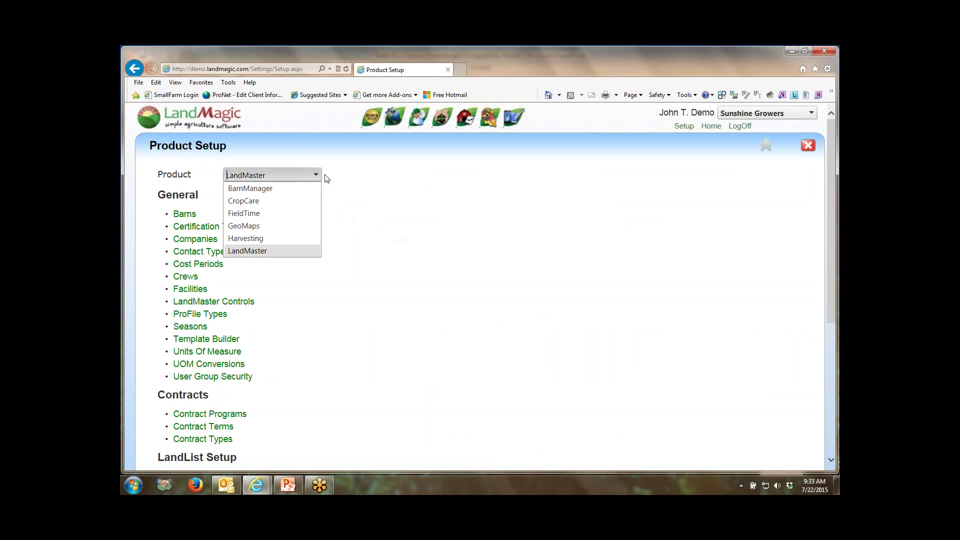
pyautogui.click(377, 210)
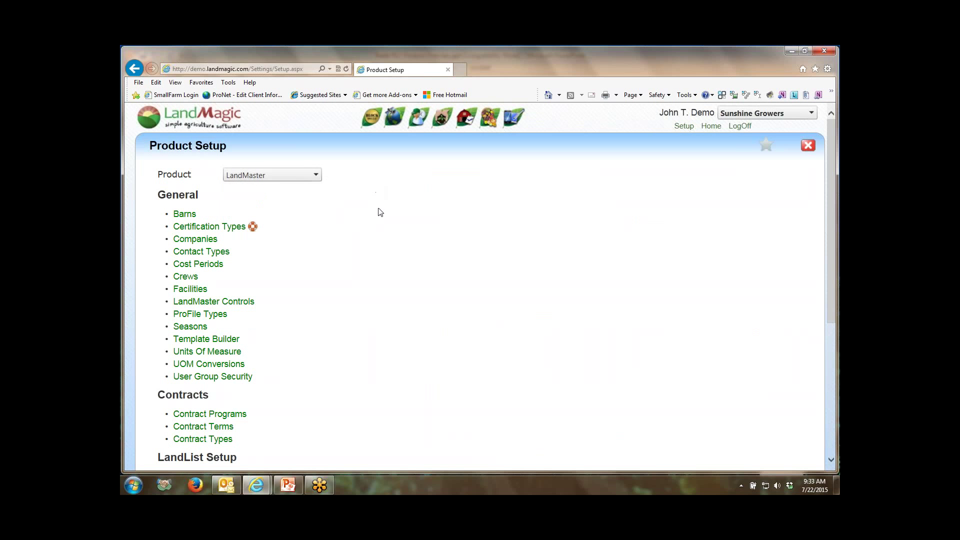
# Examine LandMaster's setup categories from General to Miscellaneous and check the product choices again
pyautogui.scroll(-2, 398, 213)
pyautogui.scroll(-2, 398, 214)
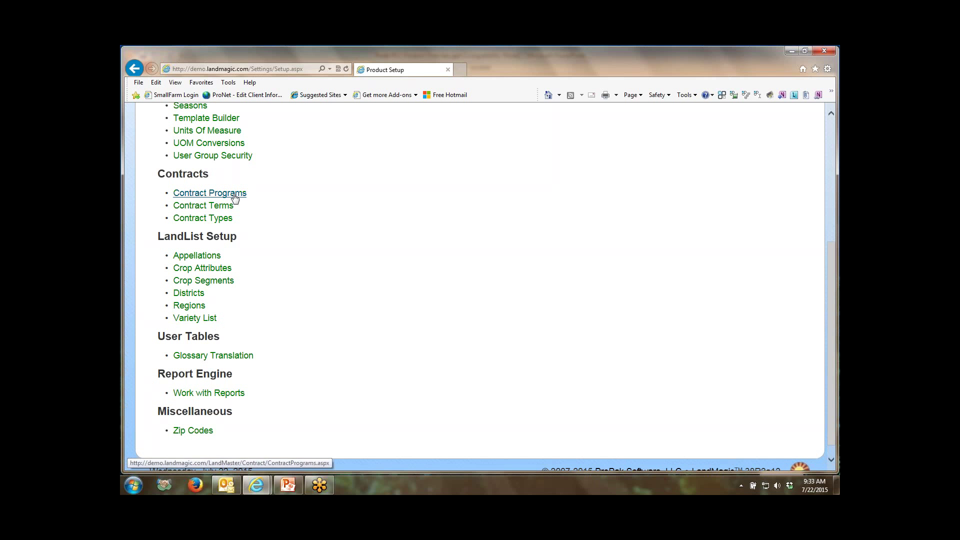
pyautogui.scroll(3, 295, 197)
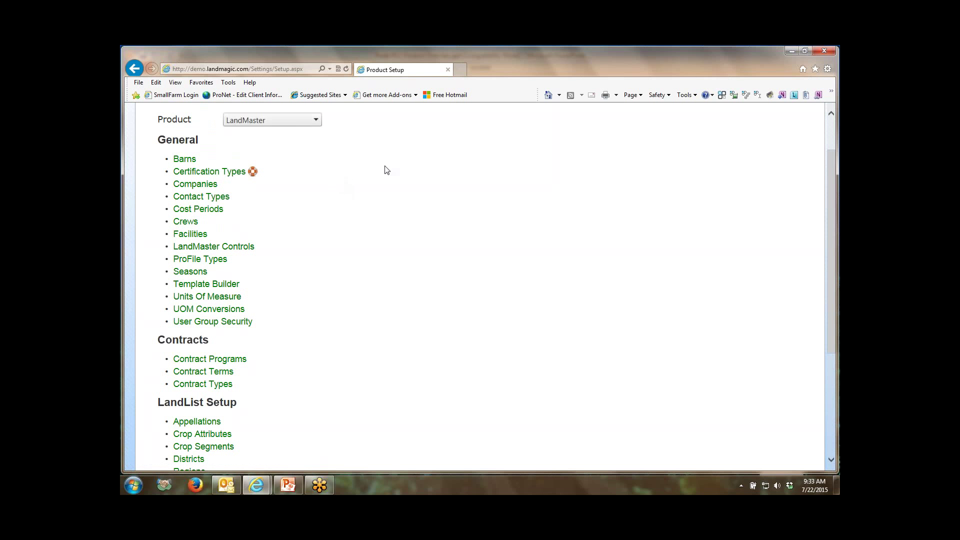
pyautogui.scroll(2, 402, 188)
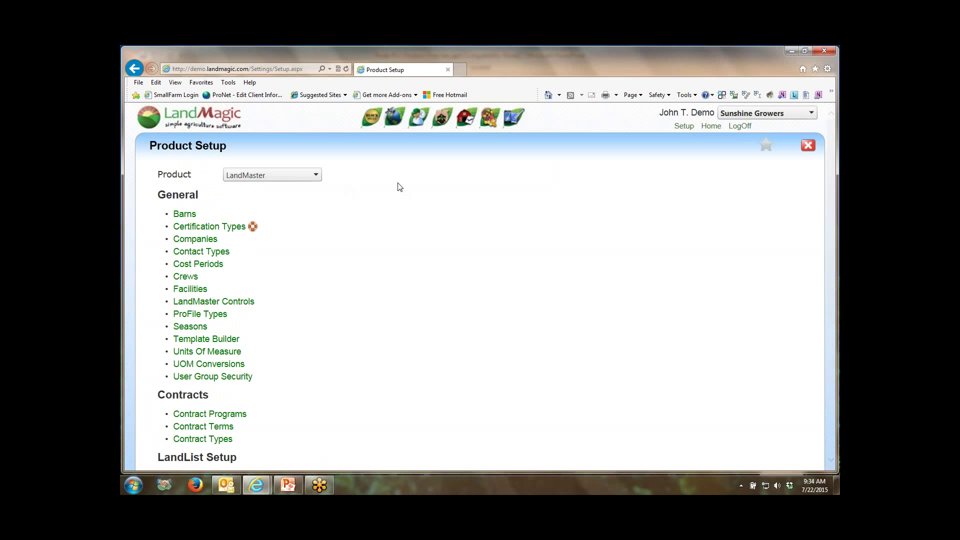
pyautogui.click(316, 175)
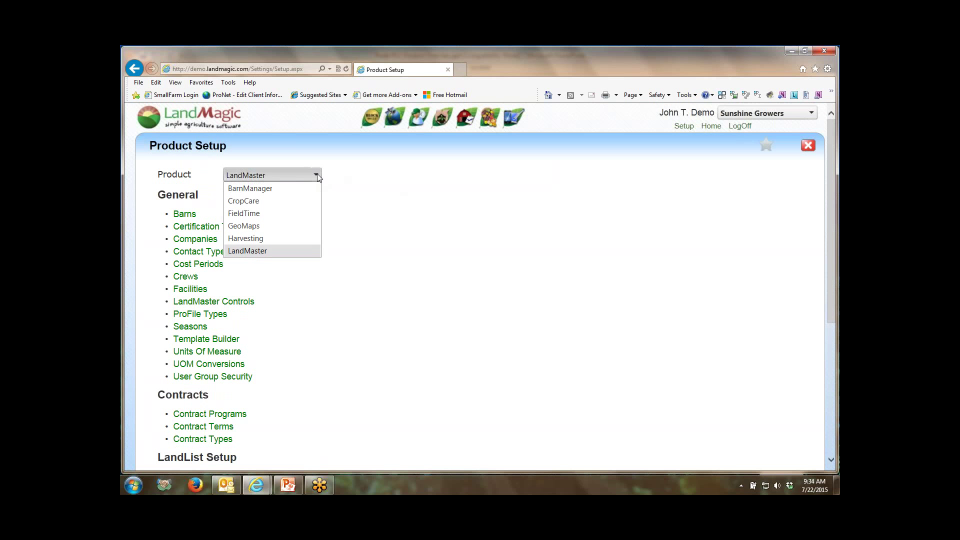
pyautogui.click(468, 190)
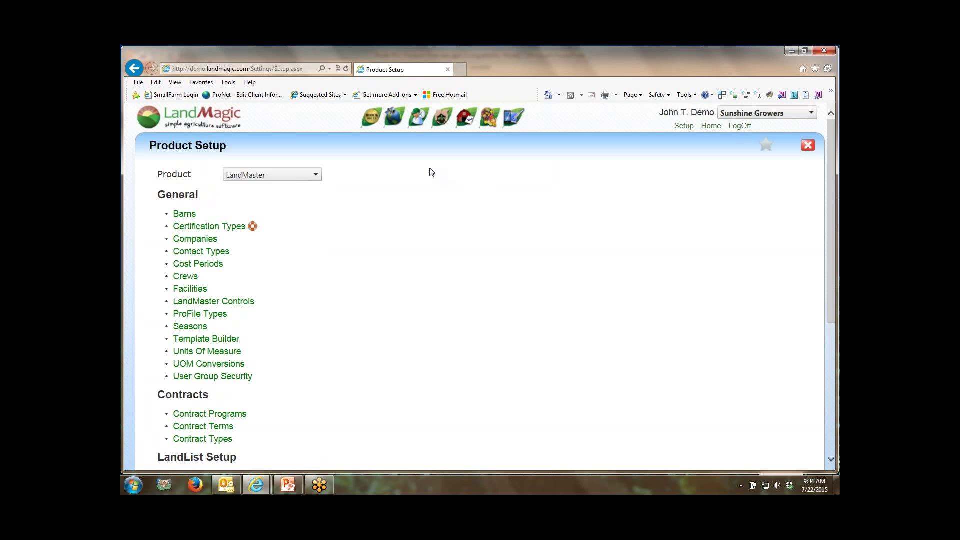
# Open LandMaster's Land Configuration and show the bulk RIP options available for the land records
pyautogui.moveTo(371, 117)
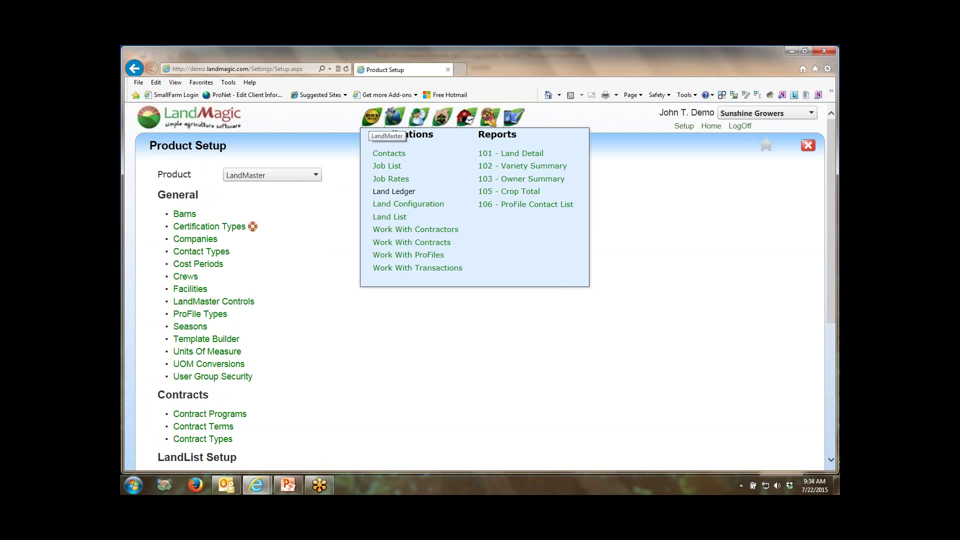
pyautogui.click(393, 205)
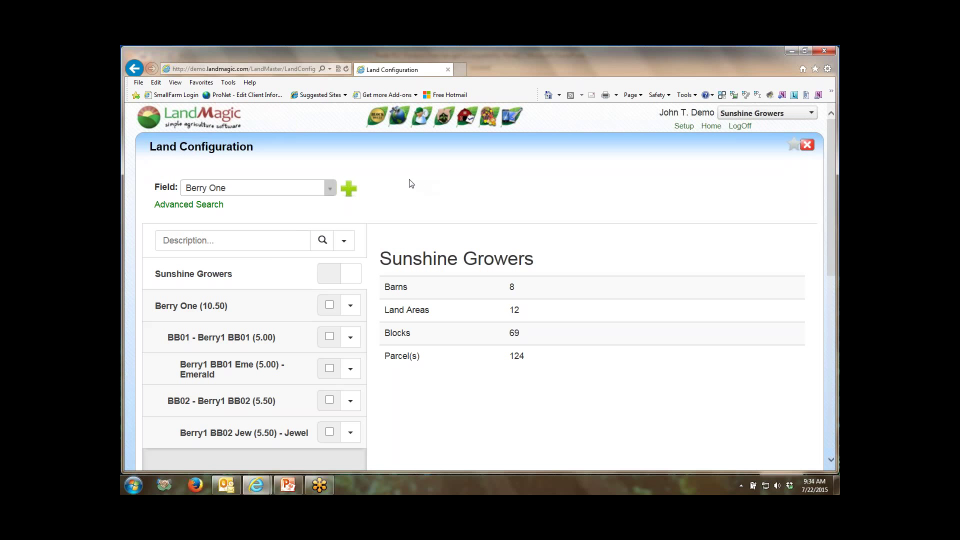
pyautogui.click(343, 242)
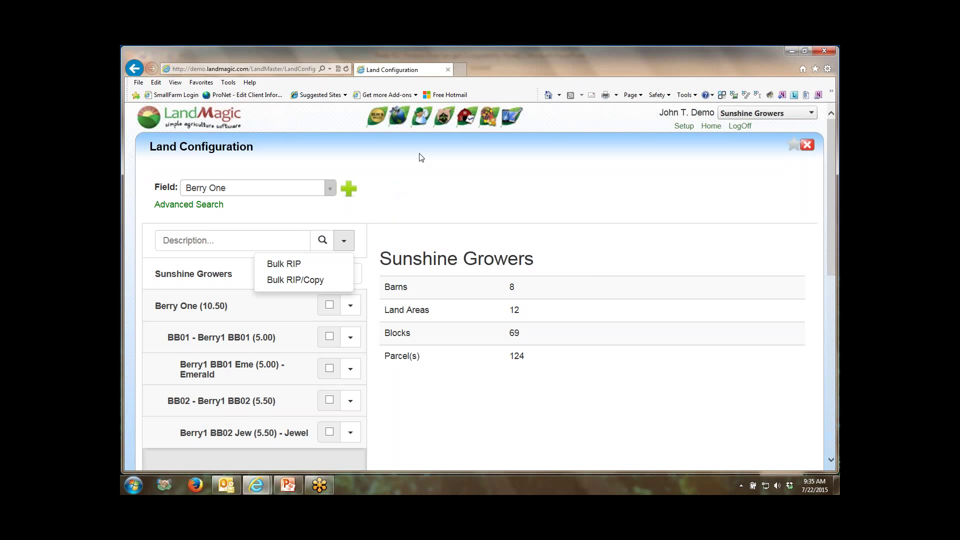
# Visit LandMaster's Contacts, and open the Job List to look through its first page of jobs
pyautogui.moveTo(389, 123)
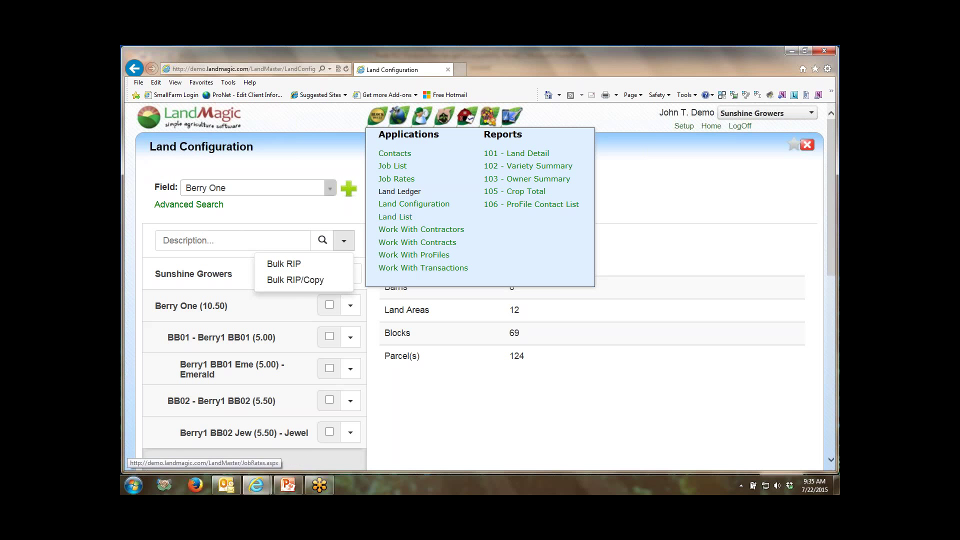
pyautogui.click(398, 156)
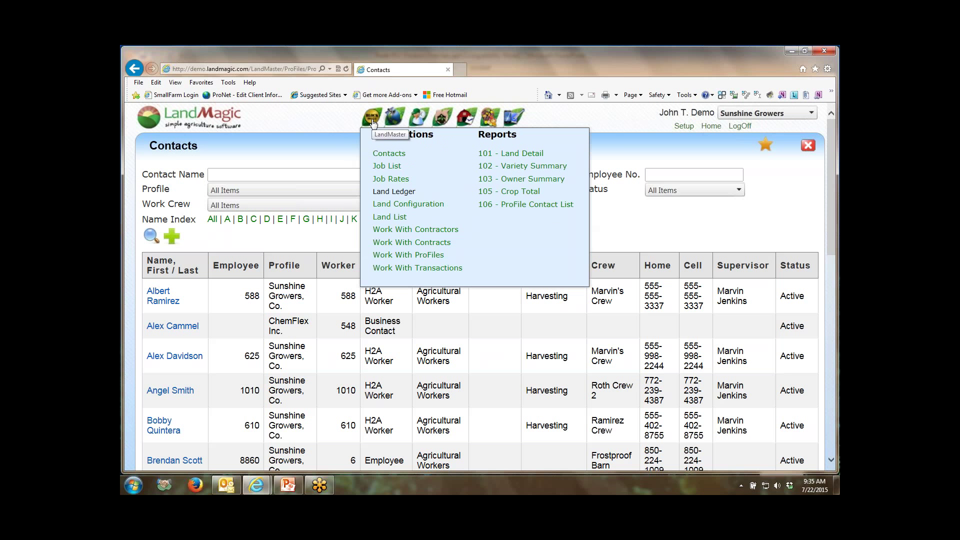
pyautogui.click(388, 167)
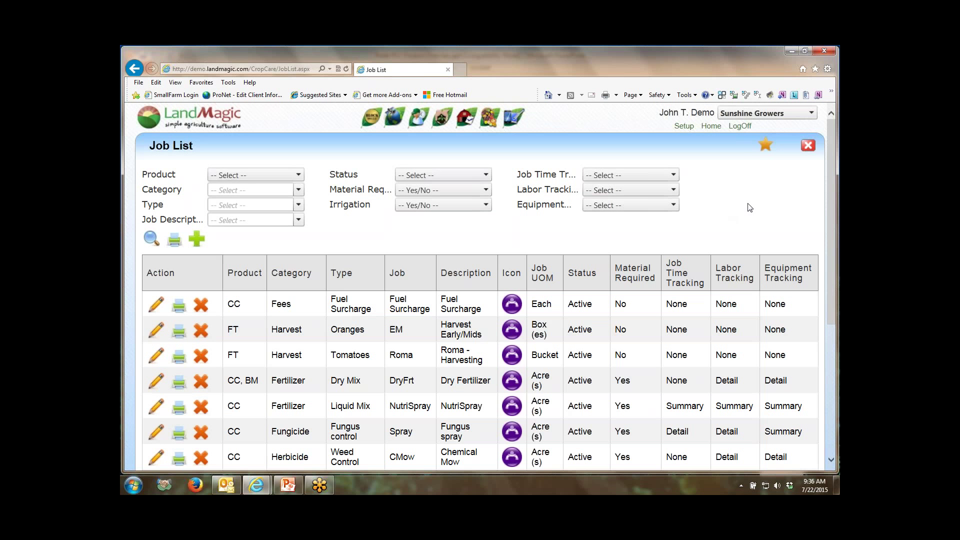
pyautogui.scroll(-1, 747, 199)
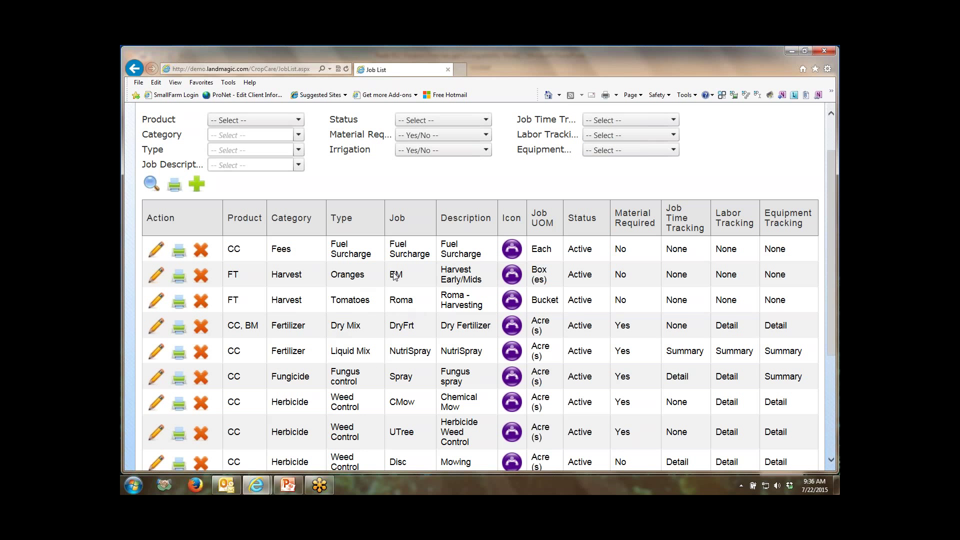
pyautogui.scroll(-3, 394, 273)
pyautogui.scroll(1, 440, 320)
pyautogui.scroll(-1, 500, 380)
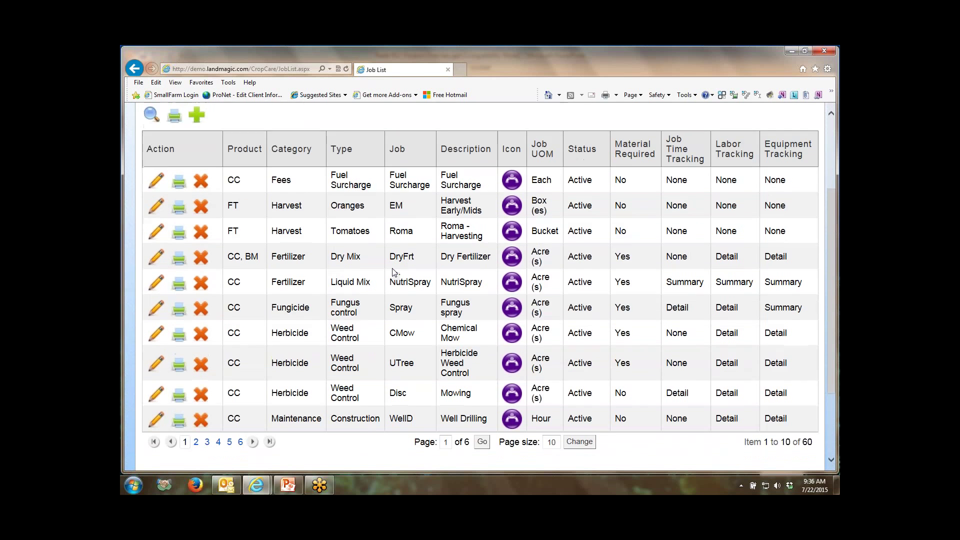
pyautogui.scroll(3, 508, 332)
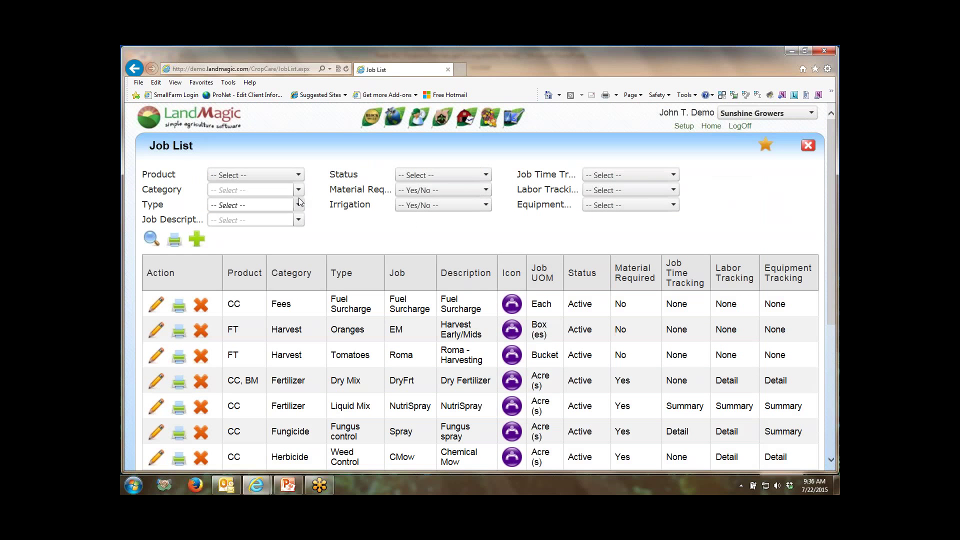
# Filter the Job List by the CropCare product and the Fertilizer category
pyautogui.click(302, 174)
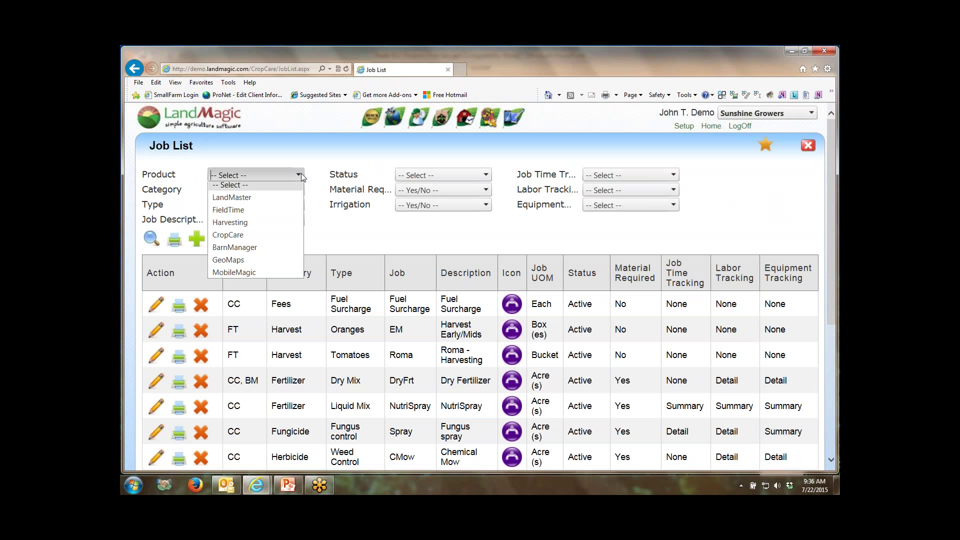
pyautogui.click(277, 233)
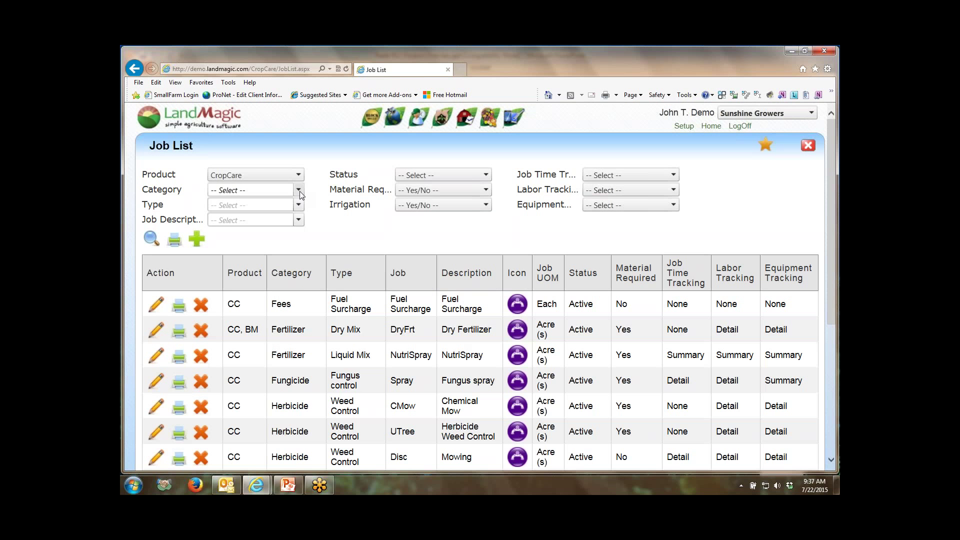
pyautogui.click(299, 191)
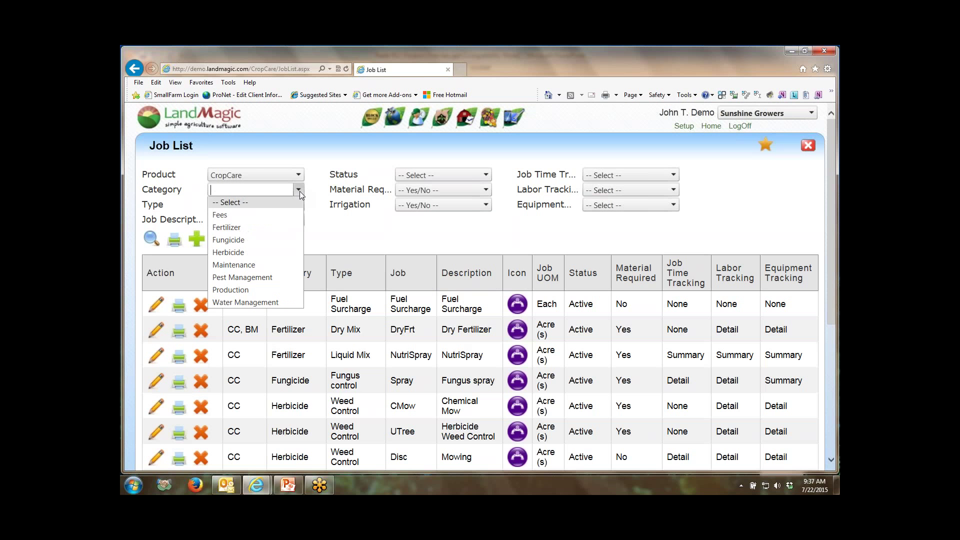
pyautogui.click(252, 230)
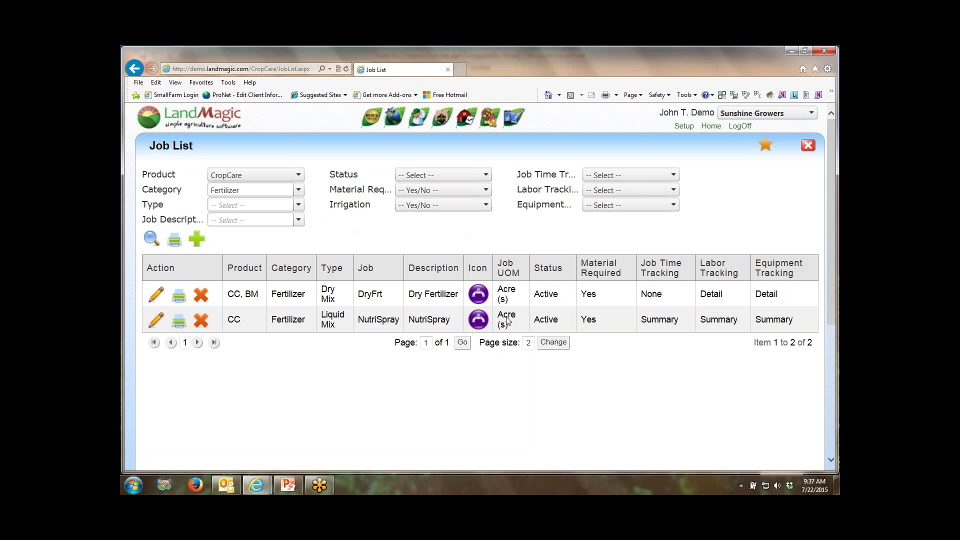
# Switch the Job List's category filter to Herbicide and after that to Pest Management
pyautogui.click(299, 190)
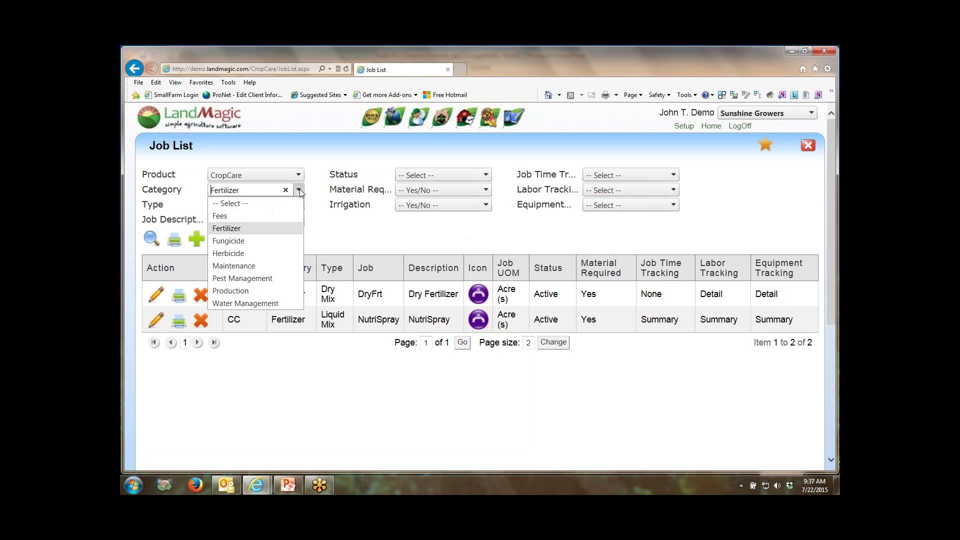
pyautogui.click(261, 252)
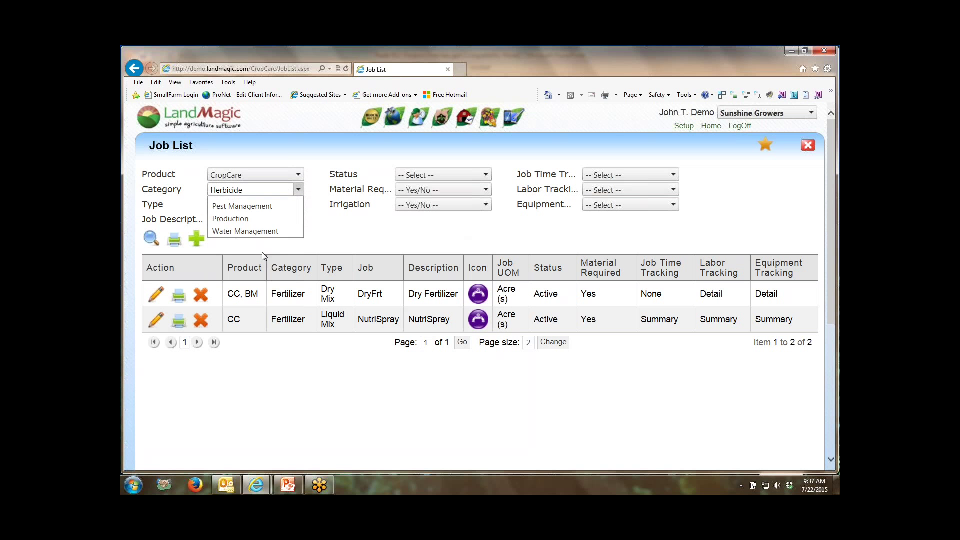
pyautogui.click(299, 190)
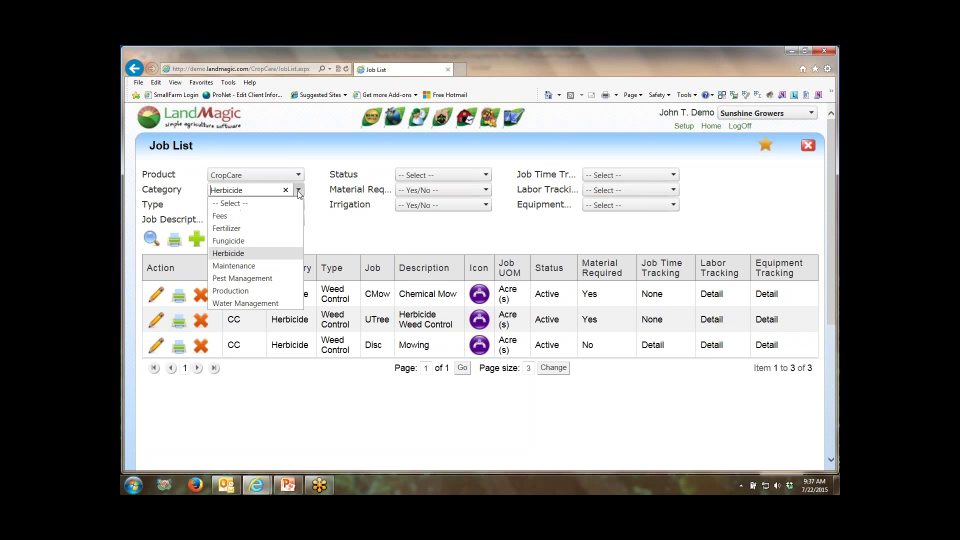
pyautogui.click(262, 277)
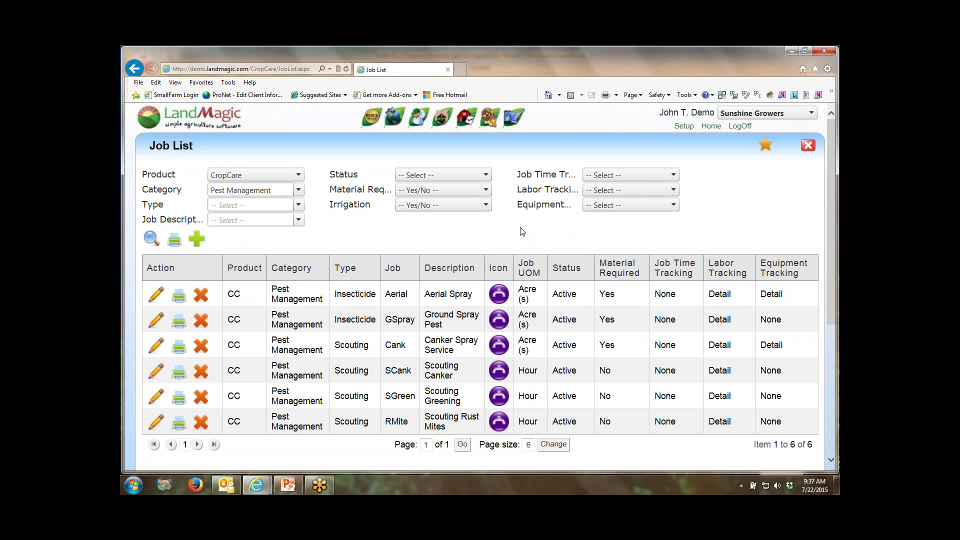
# Open the GeoMaps Geospatial Viewer and turn on the Barn, Land Areas and Block layers
pyautogui.moveTo(372, 125)
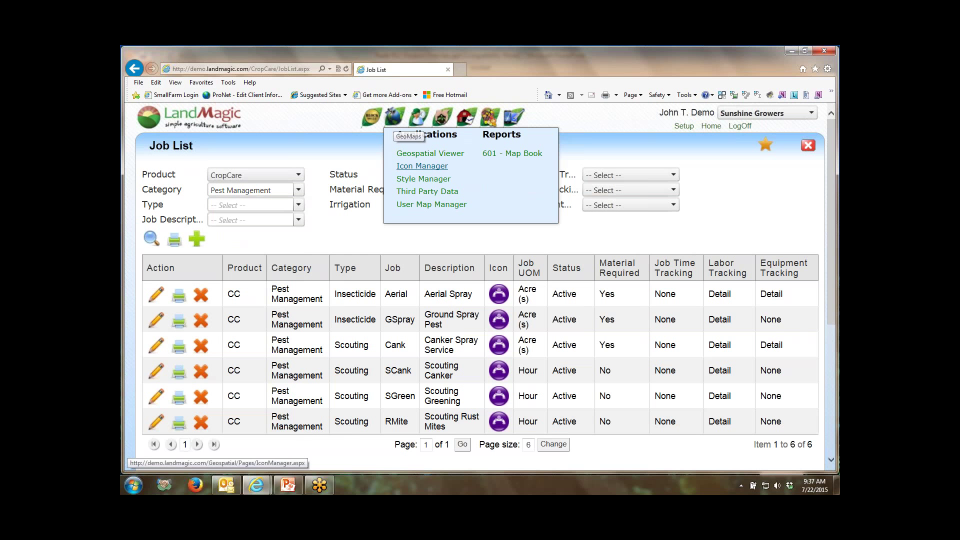
pyautogui.click(430, 154)
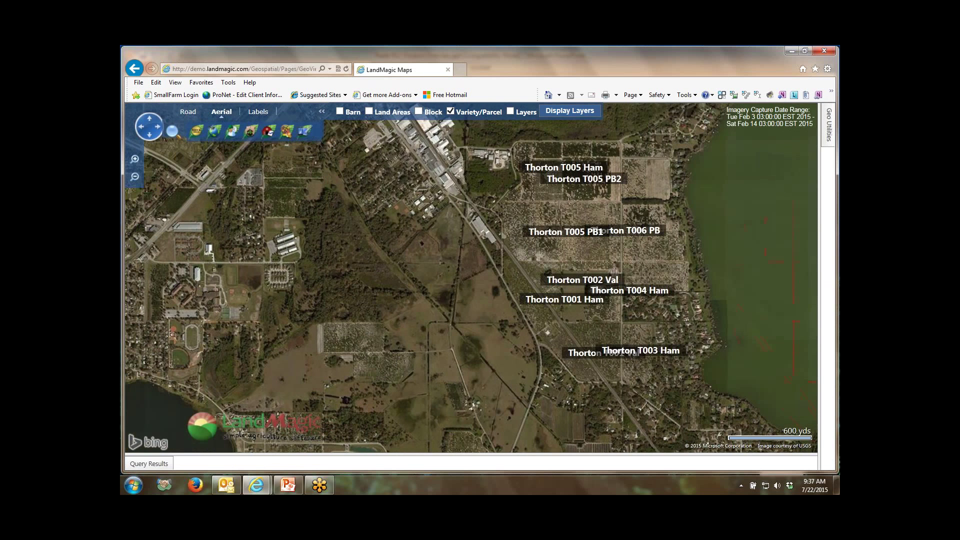
pyautogui.click(340, 111)
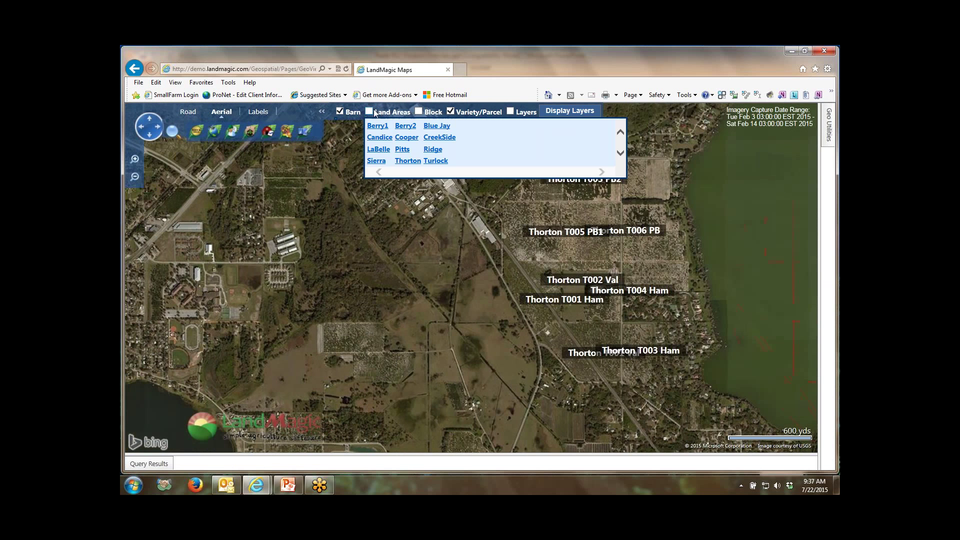
pyautogui.click(371, 111)
pyautogui.click(421, 112)
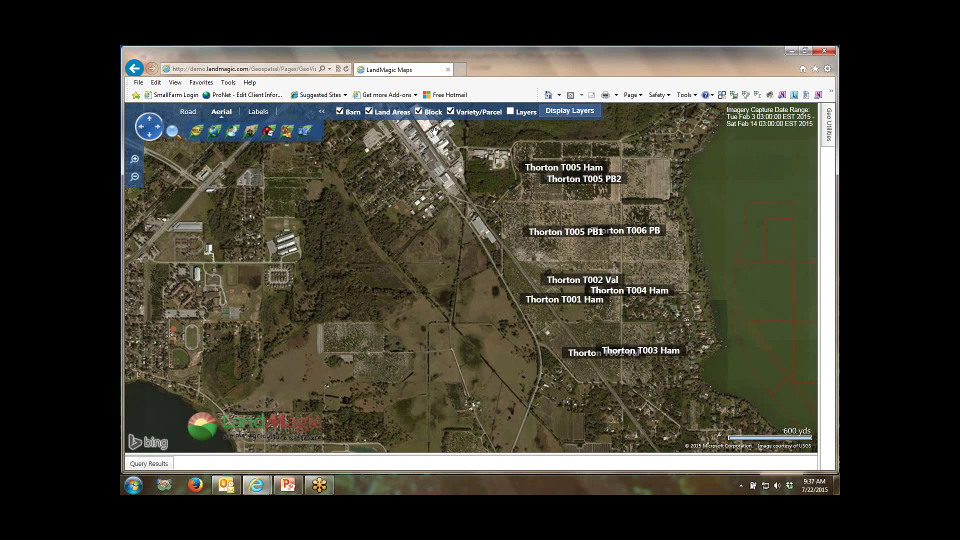
# Go to the Blue Jay land area on the map and view the Blue Jay B001 Ham parcel's details
pyautogui.moveTo(369, 114)
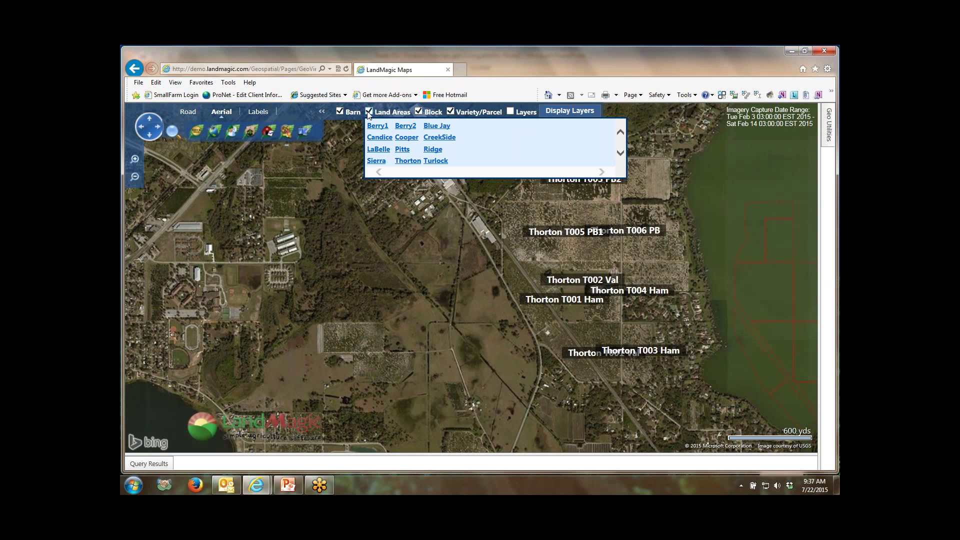
pyautogui.click(437, 125)
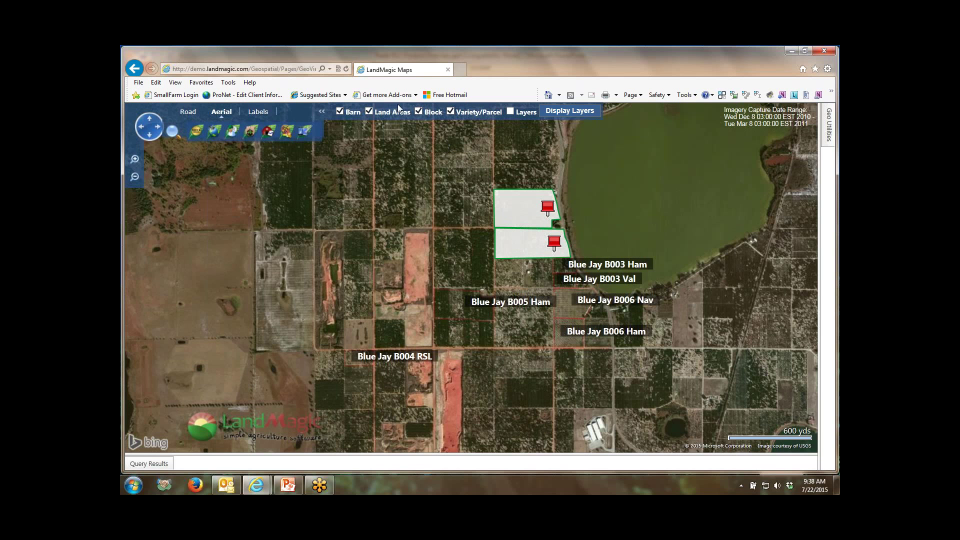
pyautogui.click(541, 204)
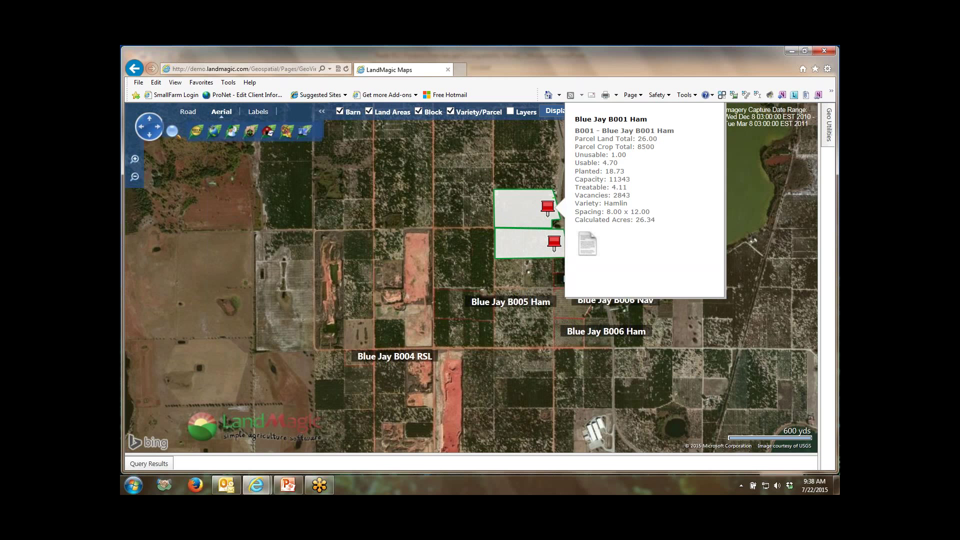
pyautogui.scroll(1, 476, 205)
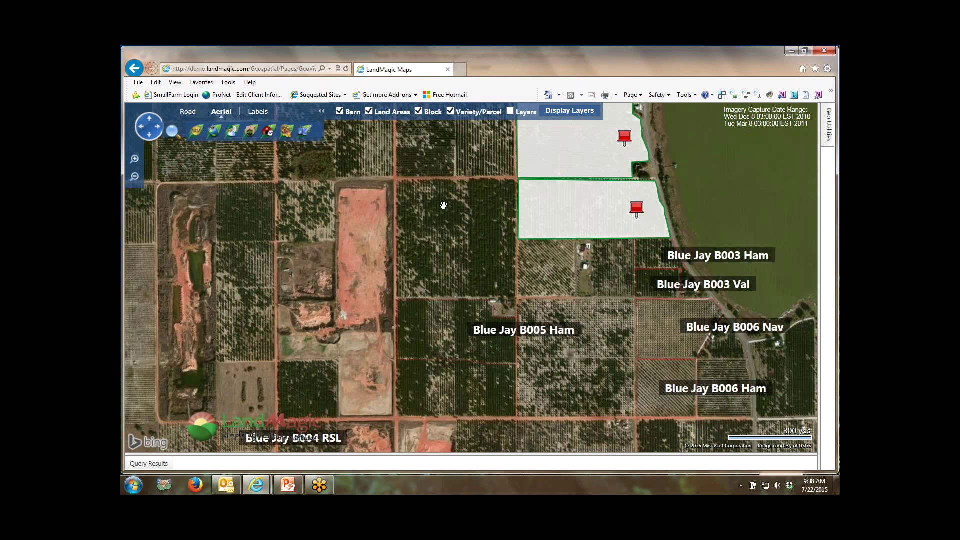
pyautogui.scroll(-1, 444, 206)
pyautogui.scroll(1, 444, 205)
pyautogui.click(628, 142)
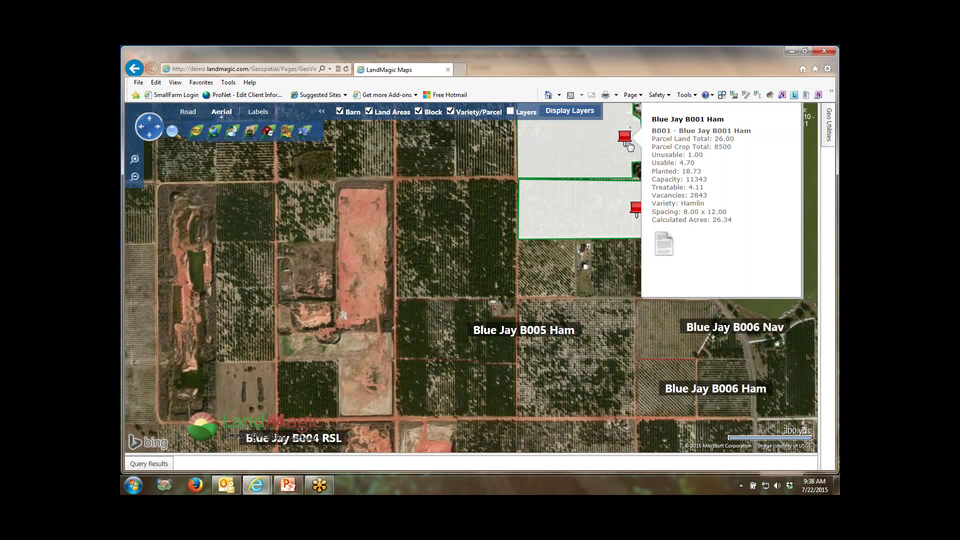
# Open the Blue Jay B001 Ham parcel record from the map, view its log book and close the record
pyautogui.click(666, 239)
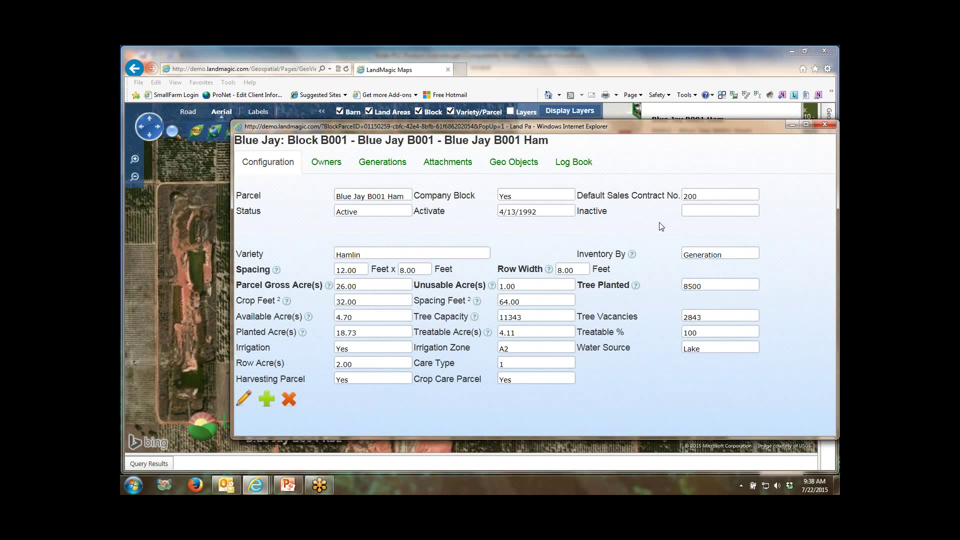
pyautogui.click(573, 168)
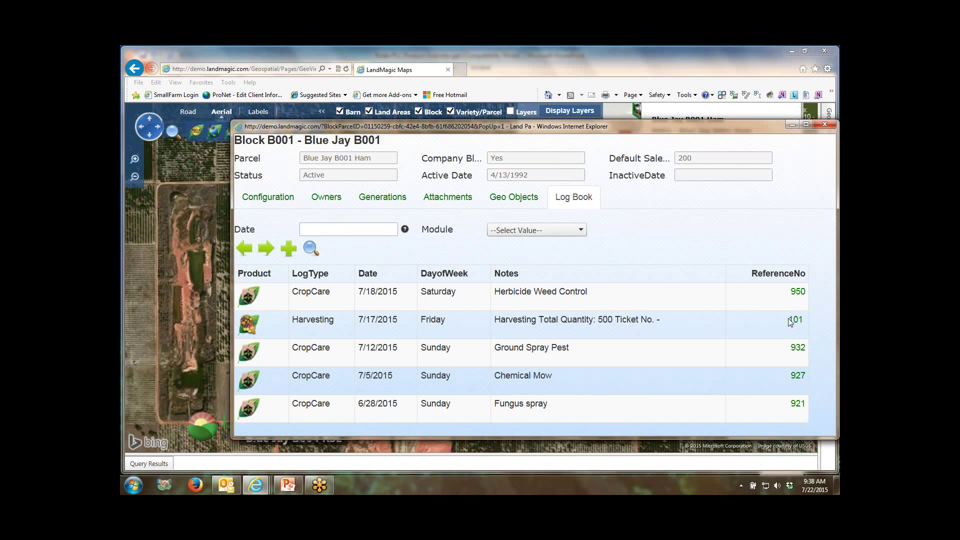
pyautogui.click(825, 125)
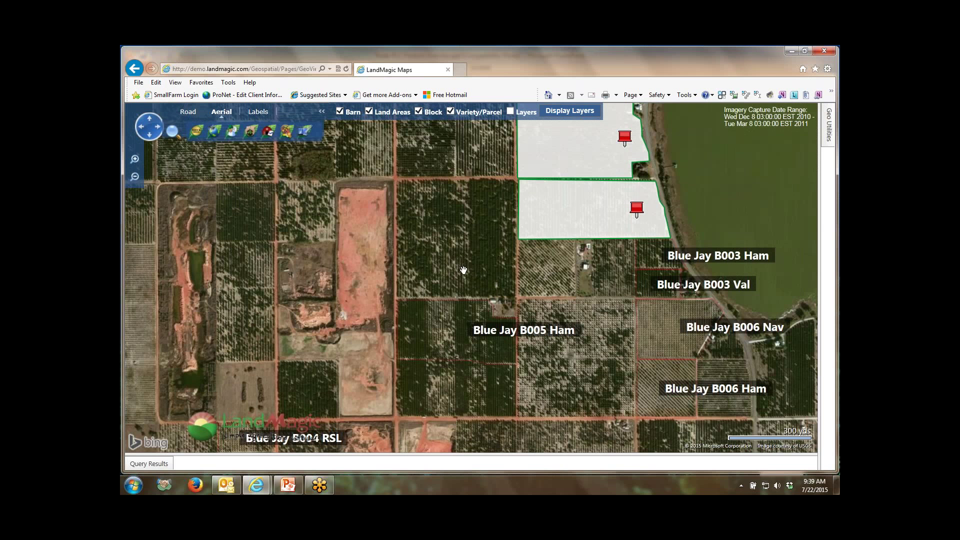
# View the drawing tools and user preferences in Geo Utilities, and close the utilities
pyautogui.moveTo(828, 129)
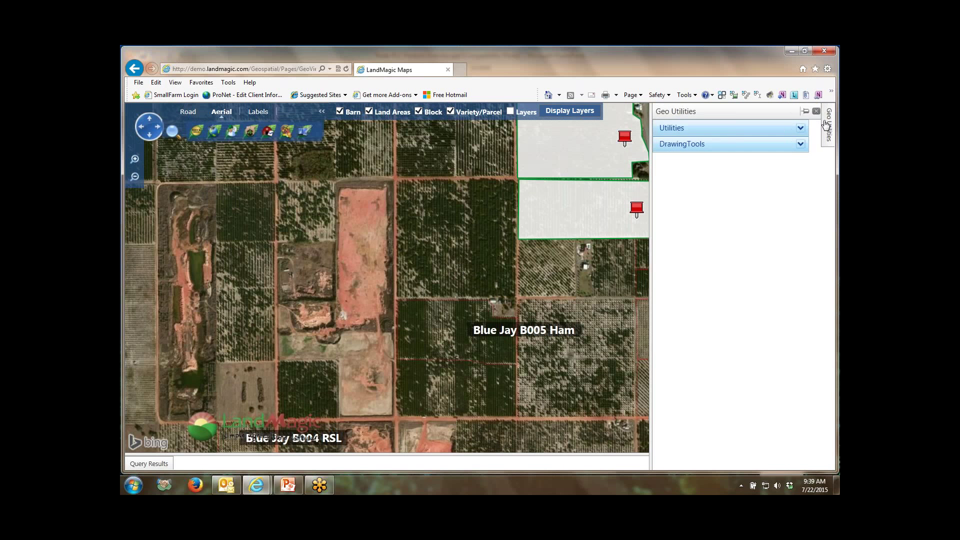
pyautogui.click(800, 144)
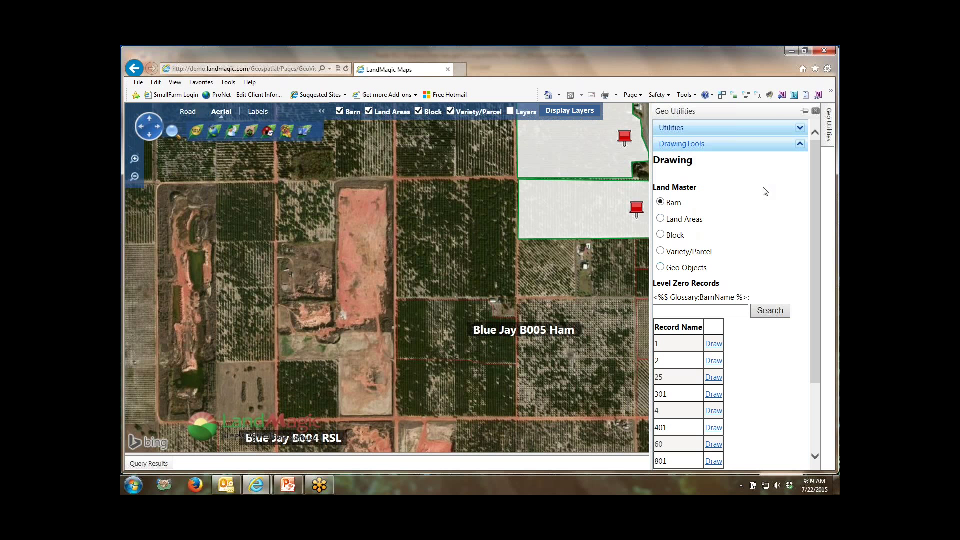
pyautogui.click(799, 143)
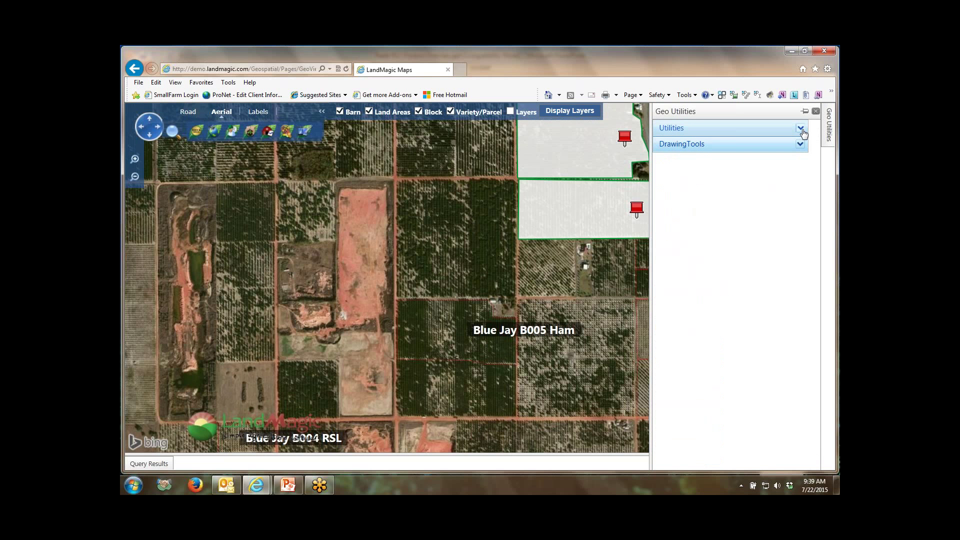
pyautogui.click(800, 128)
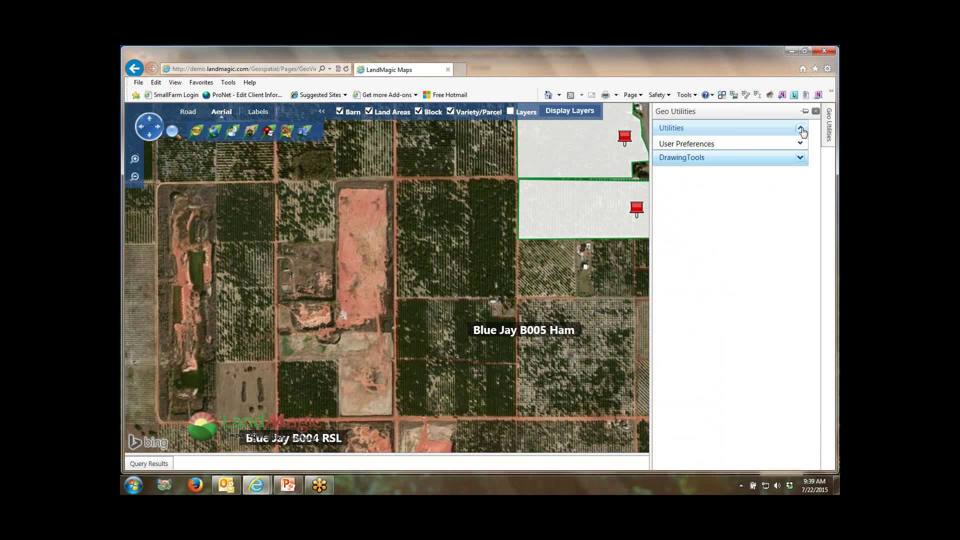
pyautogui.click(709, 144)
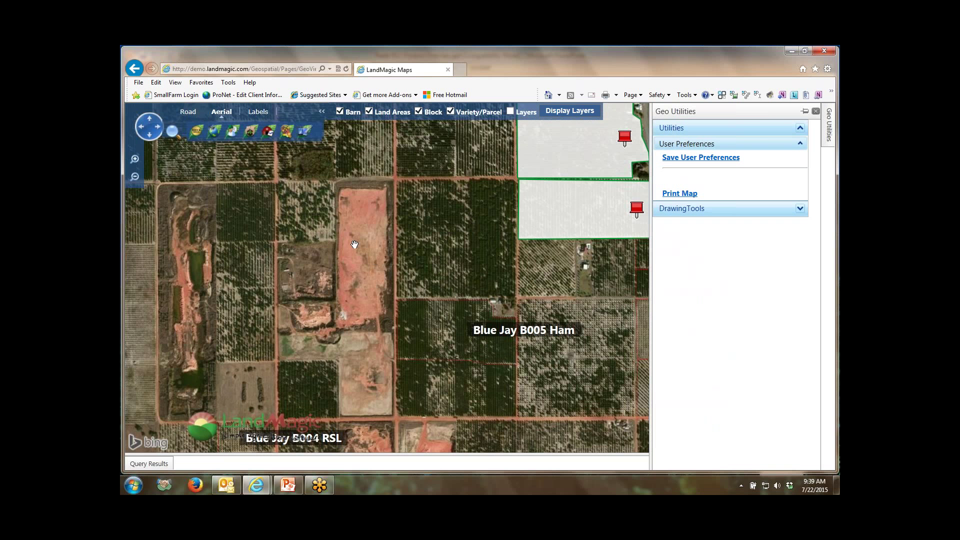
pyautogui.click(815, 112)
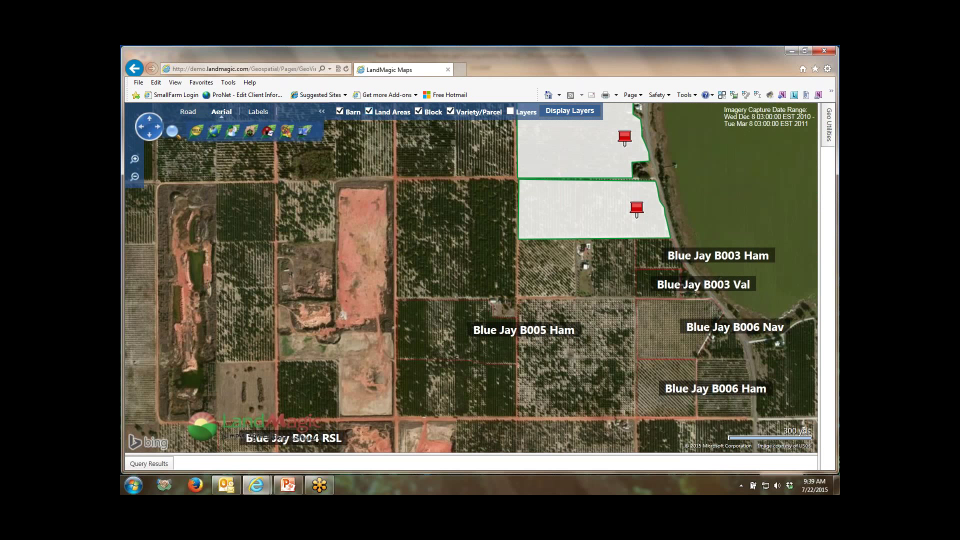
# Go to the LaBelle land area on the map
pyautogui.moveTo(369, 111)
pyautogui.moveTo(214, 131)
pyautogui.moveTo(305, 131)
pyautogui.moveTo(250, 134)
pyautogui.moveTo(367, 113)
pyautogui.click(378, 149)
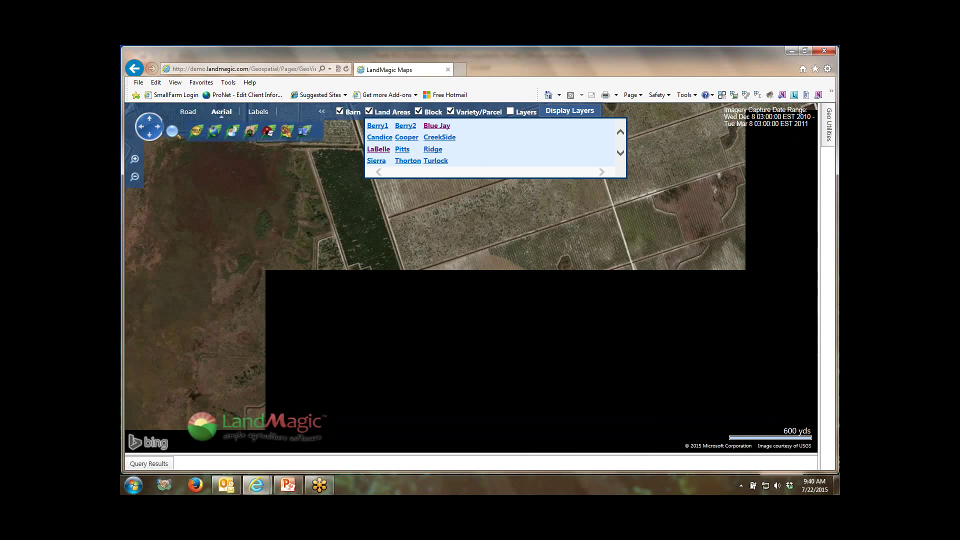
# Load the Soils and Laser user map layers over the LaBelle land area
pyautogui.moveTo(509, 113)
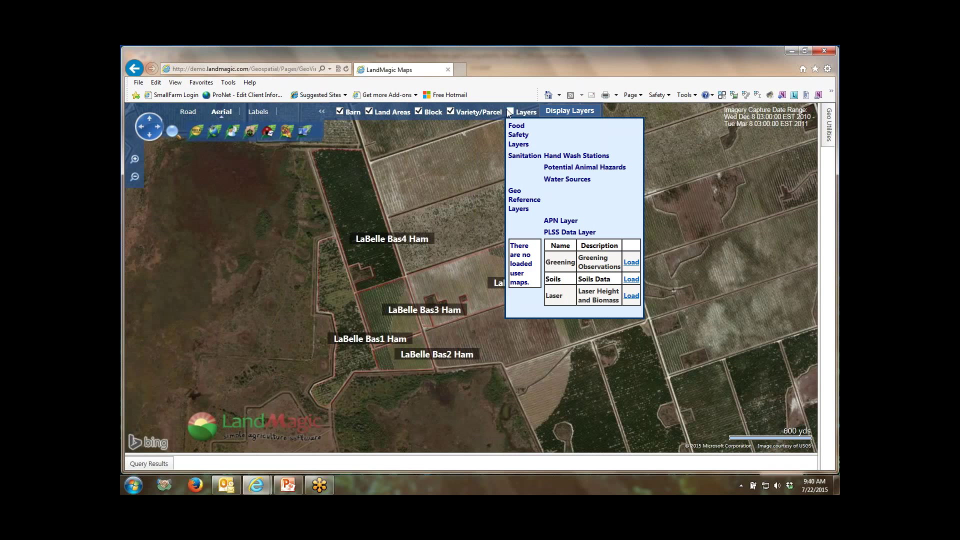
pyautogui.click(631, 279)
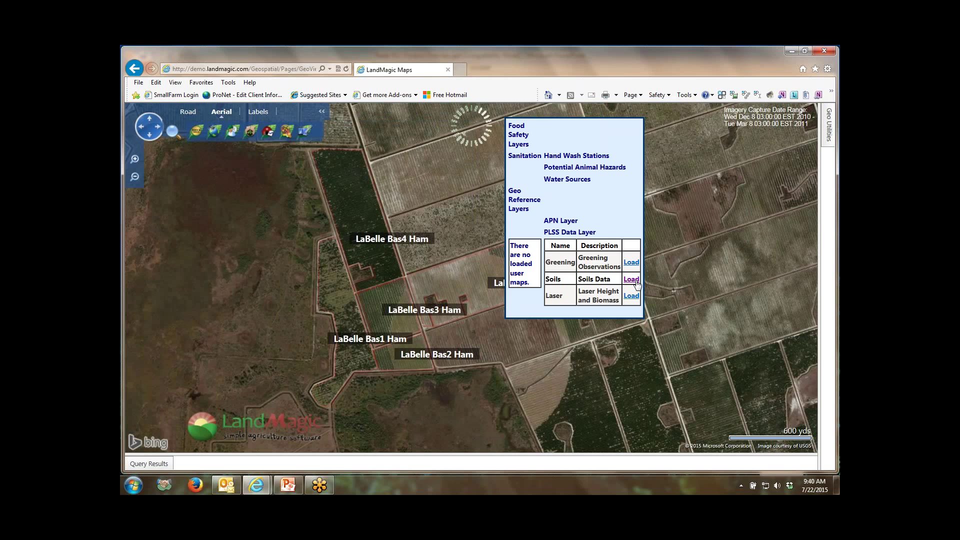
pyautogui.moveTo(517, 114)
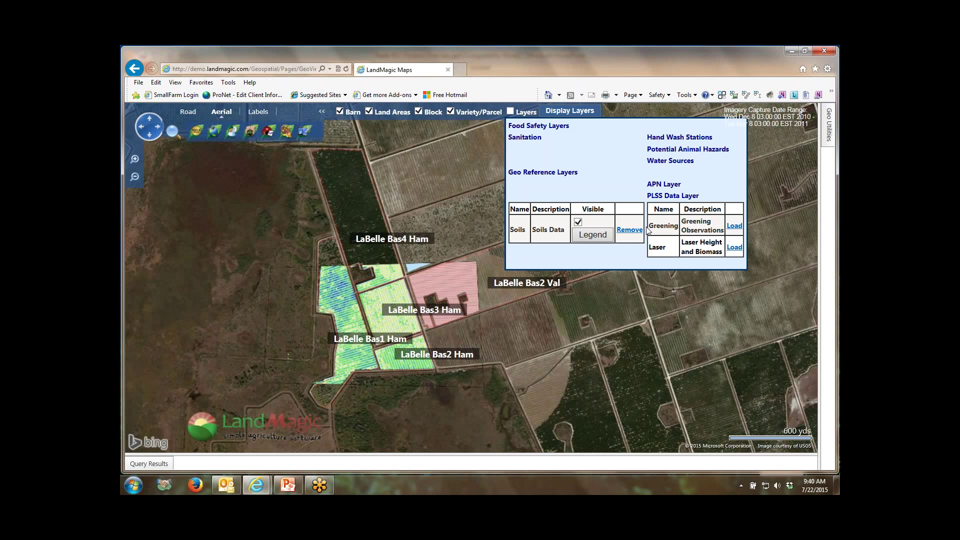
pyautogui.click(735, 250)
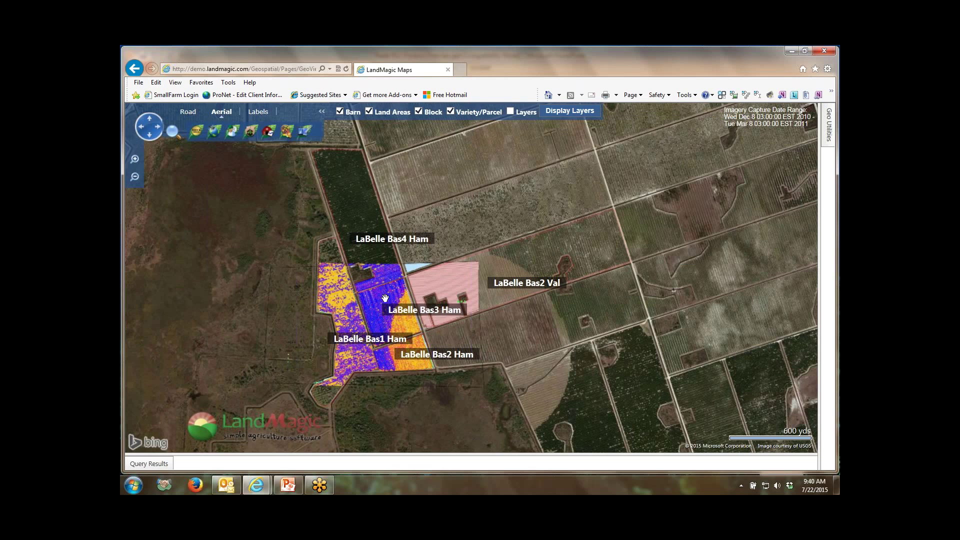
# Examine the soils and laser overlays on the LaBelle blocks close up, down to the individual tree rows
pyautogui.scroll(1, 435, 282)
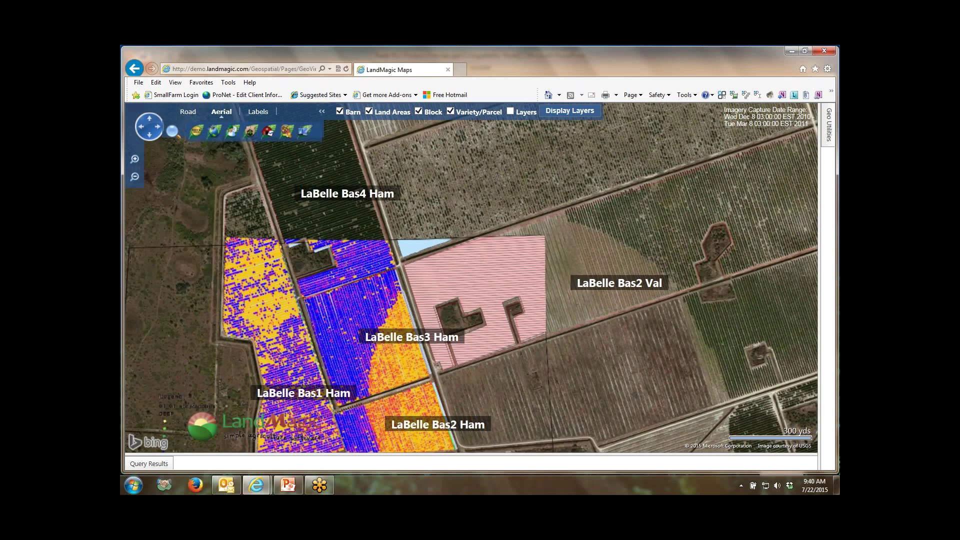
pyautogui.moveTo(345, 286); pyautogui.dragTo(465, 287)
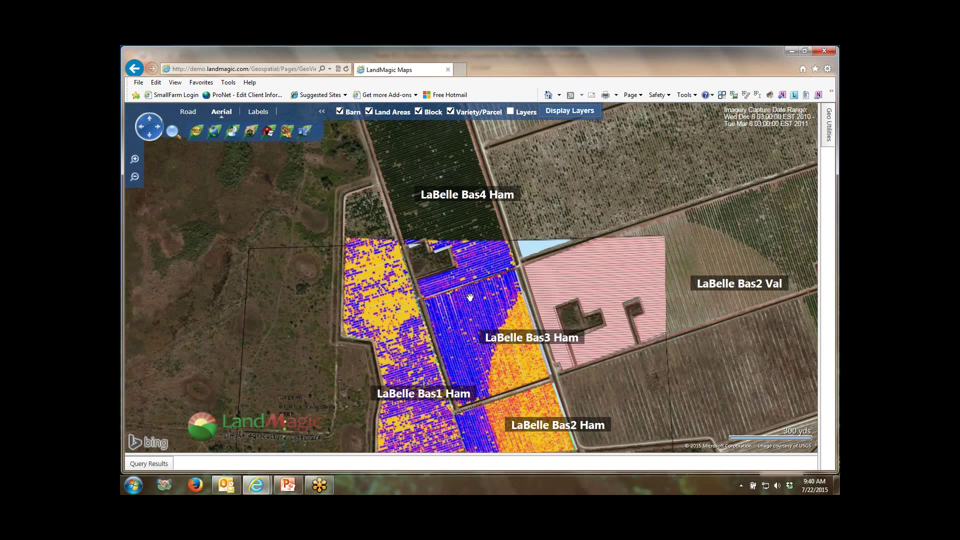
pyautogui.scroll(1, 471, 297)
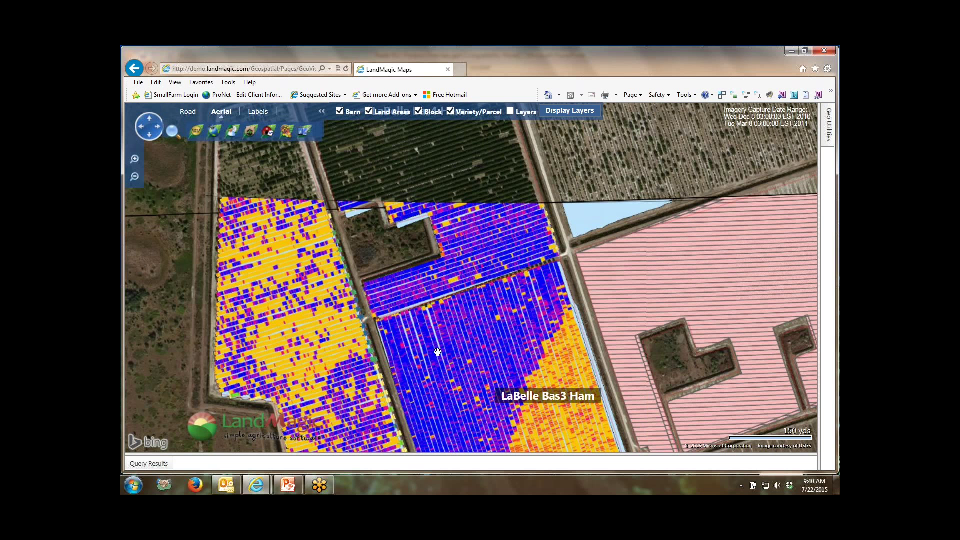
pyautogui.scroll(2, 459, 307)
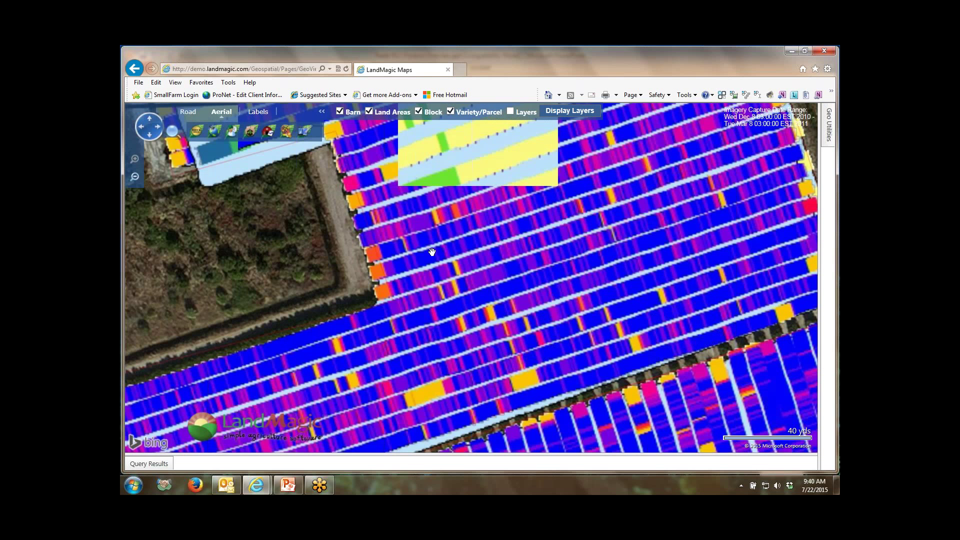
pyautogui.moveTo(319, 231); pyautogui.dragTo(360, 401)
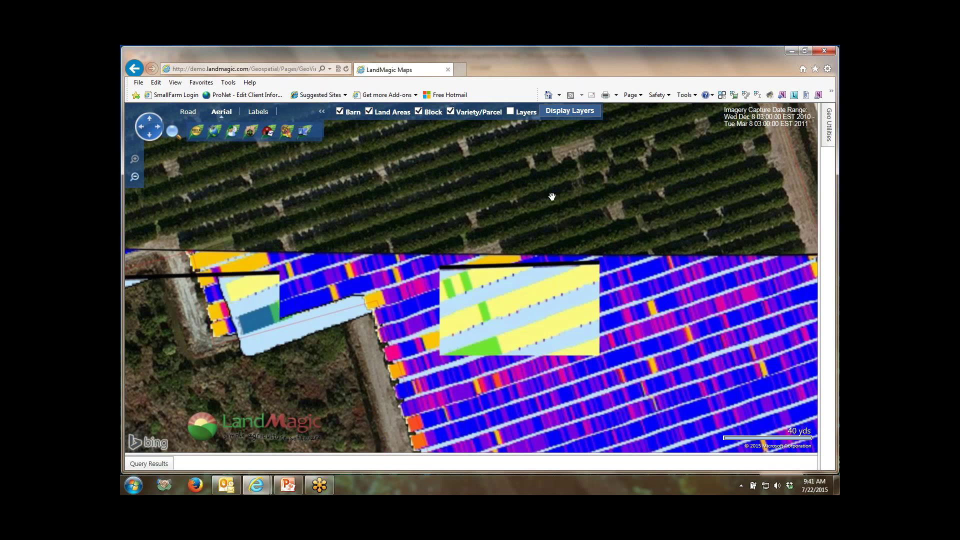
pyautogui.scroll(-1, 535, 193)
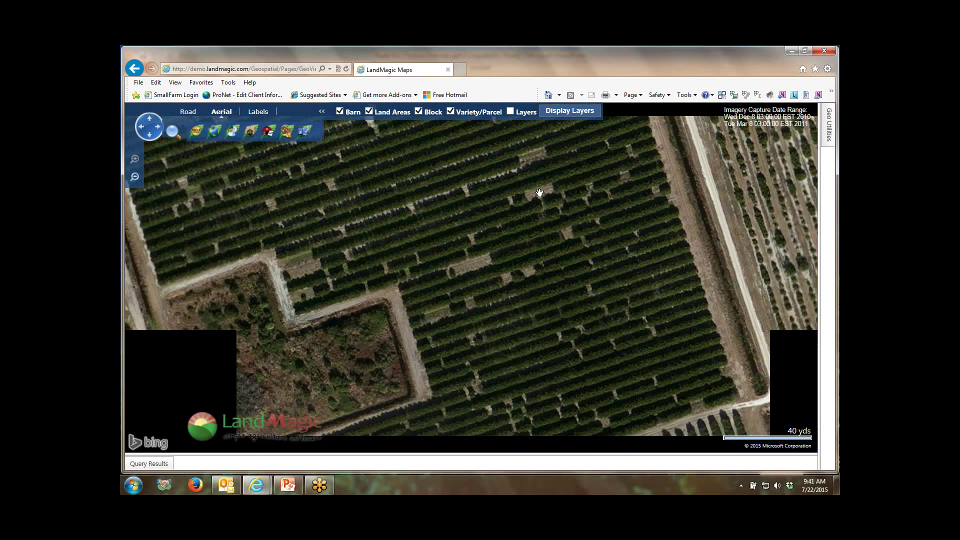
pyautogui.scroll(-3, 540, 193)
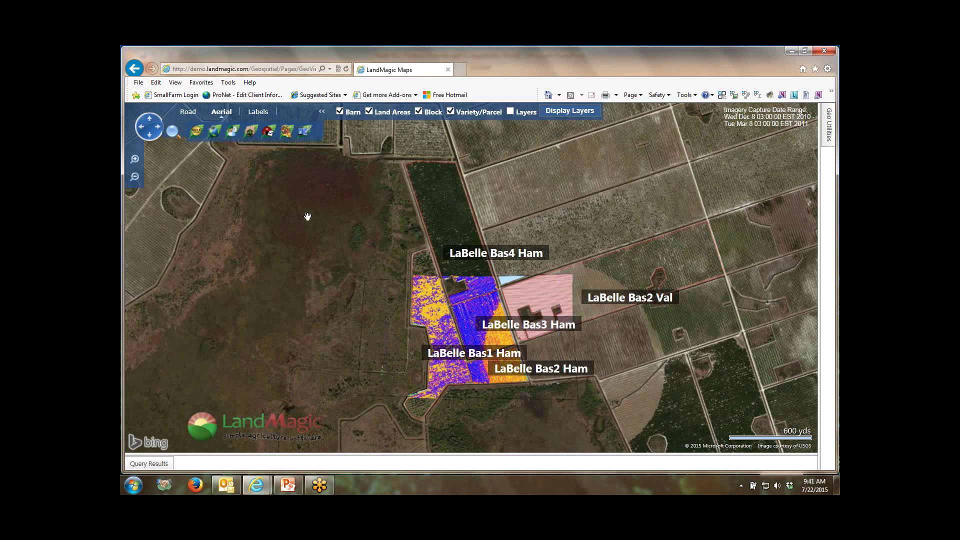
# Open the Work Order List from the CropCare applications
pyautogui.moveTo(305, 132)
pyautogui.moveTo(233, 132)
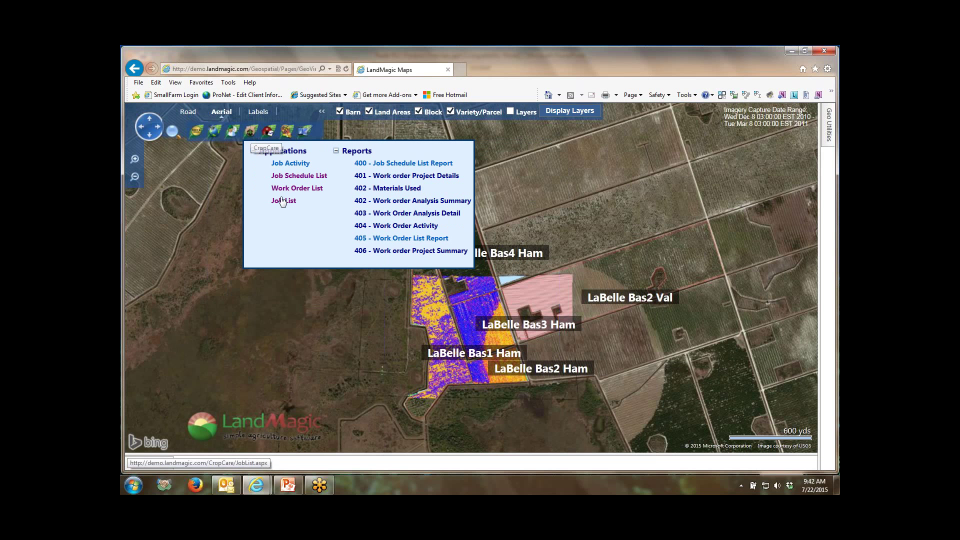
pyautogui.click(283, 191)
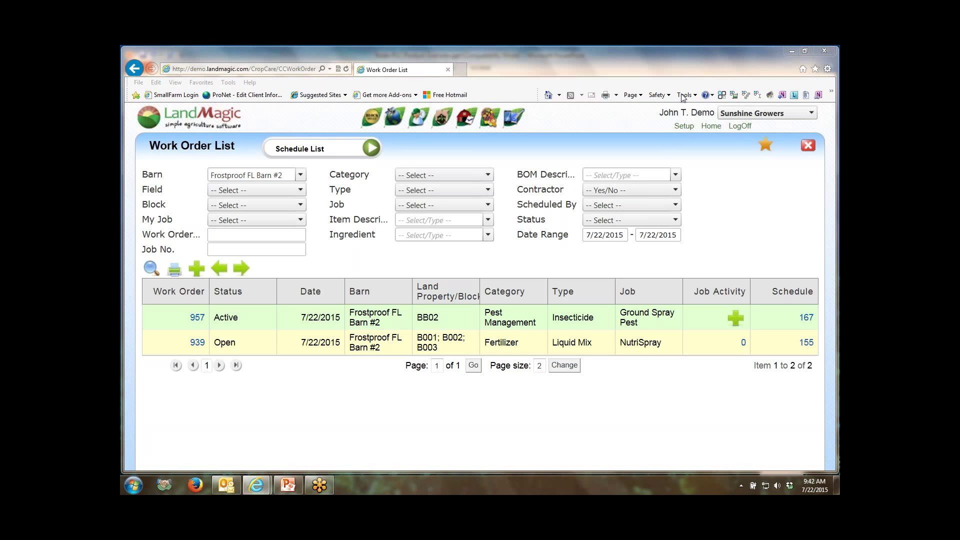
pyautogui.click(788, 58)
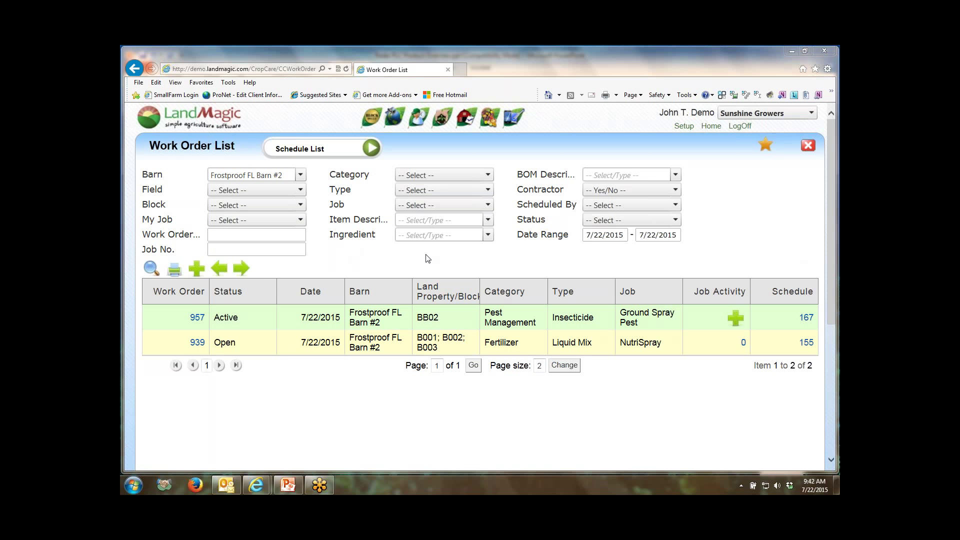
# Set the start of the work orders' date range to 7/1/2015 and run the search
pyautogui.click(623, 236)
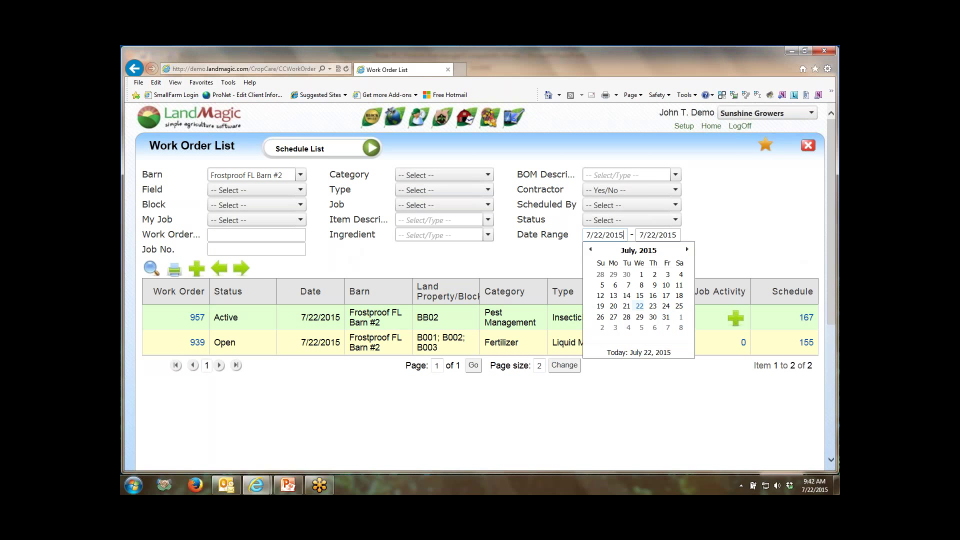
pyautogui.click(638, 276)
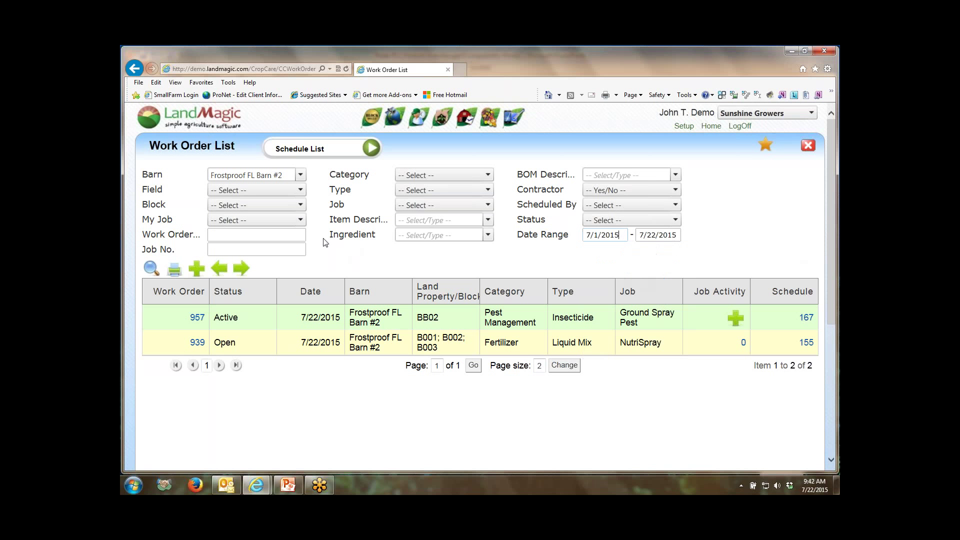
pyautogui.click(151, 269)
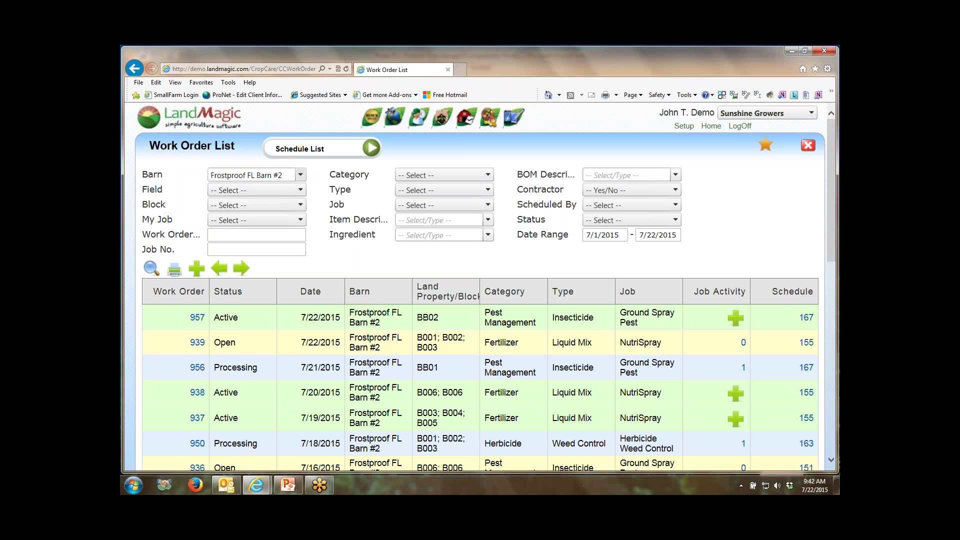
# Look over the barn choices, and filter the work orders by the Berry One field and by the Blue Jay field
pyautogui.click(301, 176)
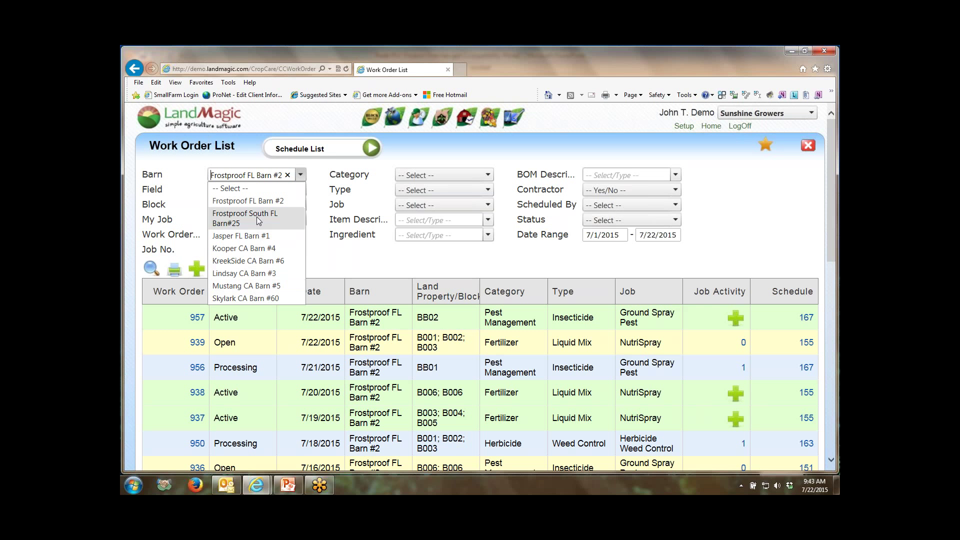
pyautogui.click(318, 218)
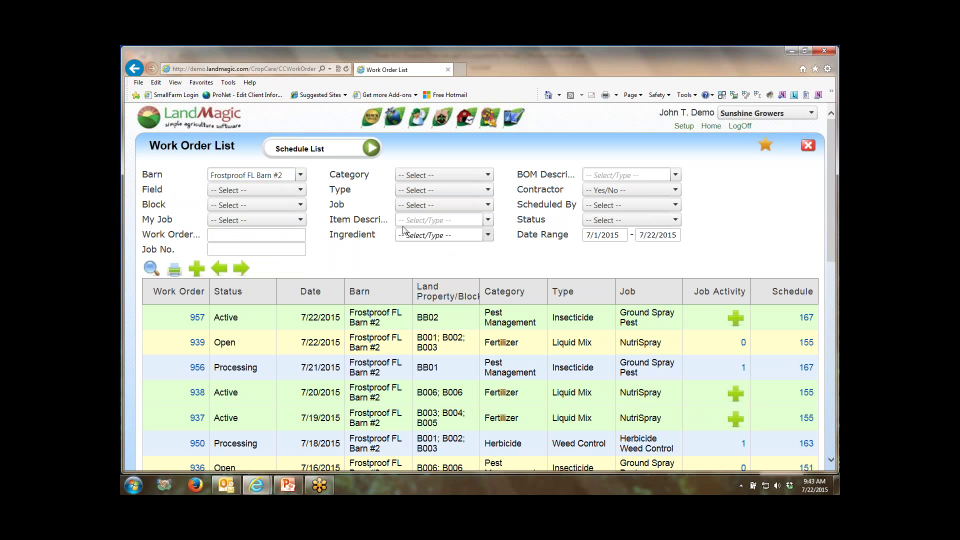
pyautogui.click(300, 190)
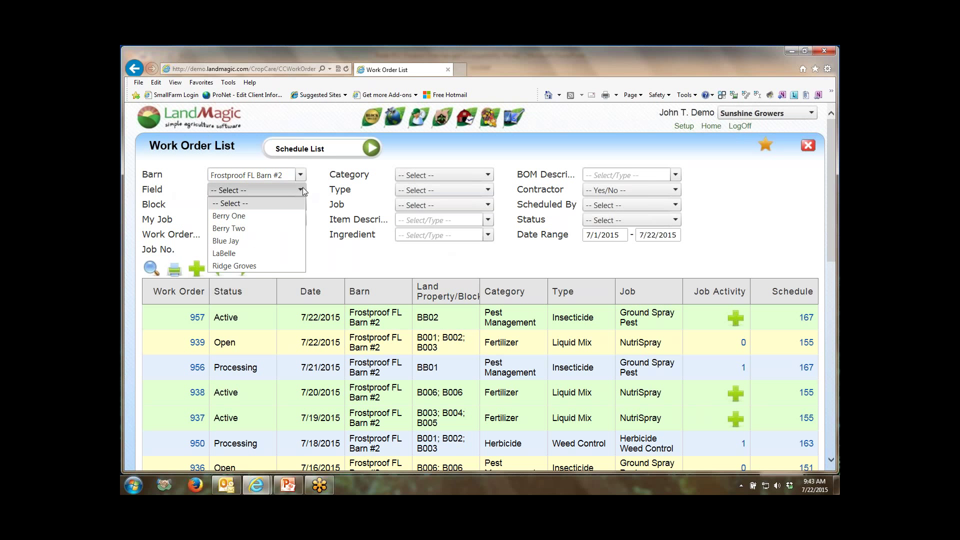
pyautogui.click(264, 217)
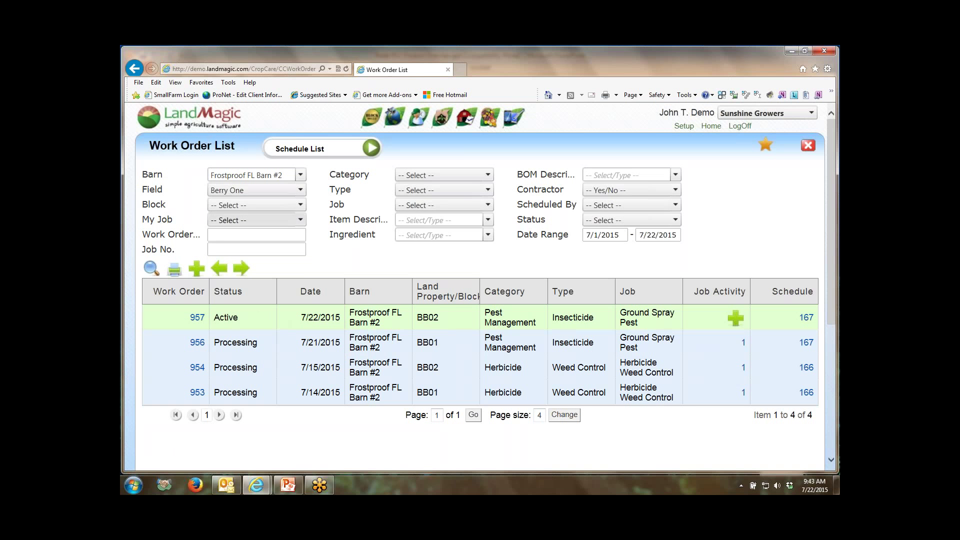
pyautogui.click(301, 190)
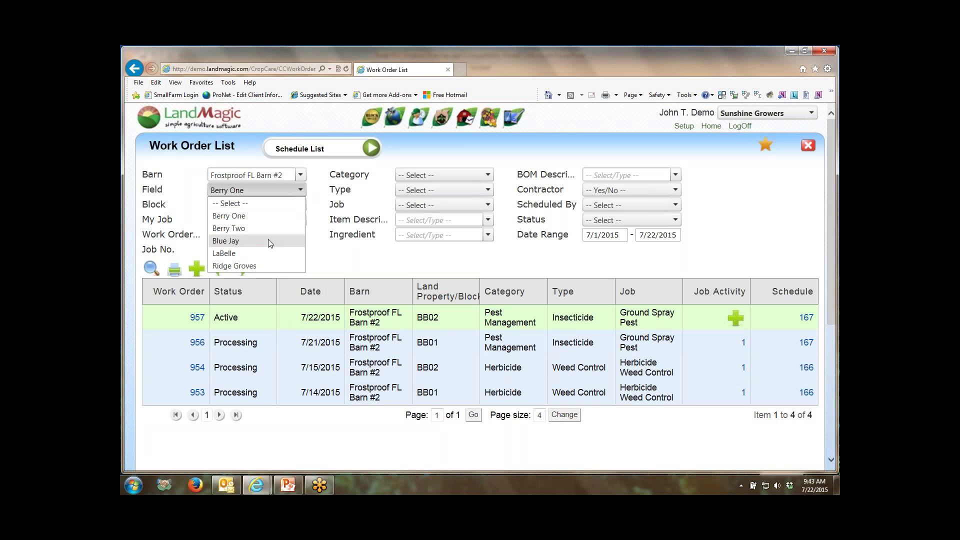
pyautogui.click(268, 241)
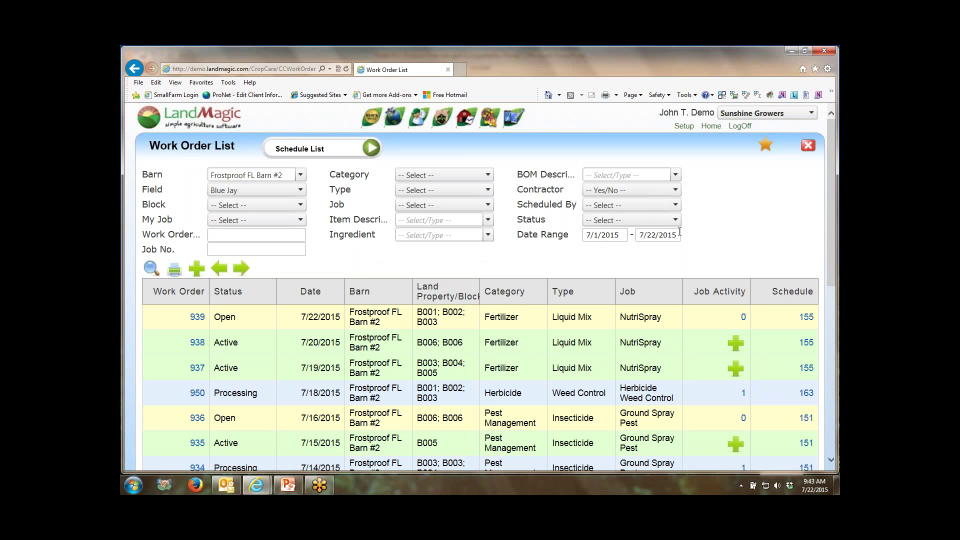
# Filter the work orders by category Fertilizer and type Liquid Mix, and view the available job choices
pyautogui.click(488, 175)
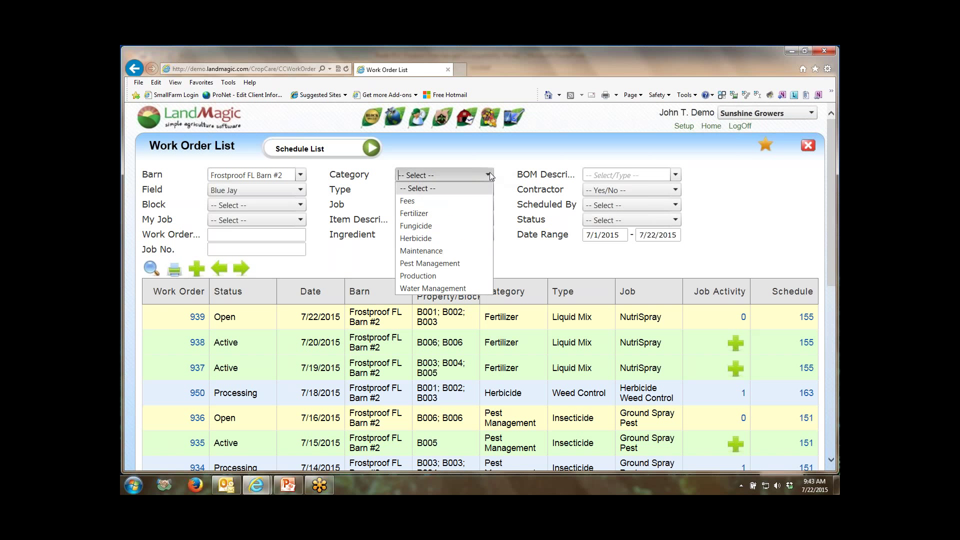
pyautogui.click(414, 213)
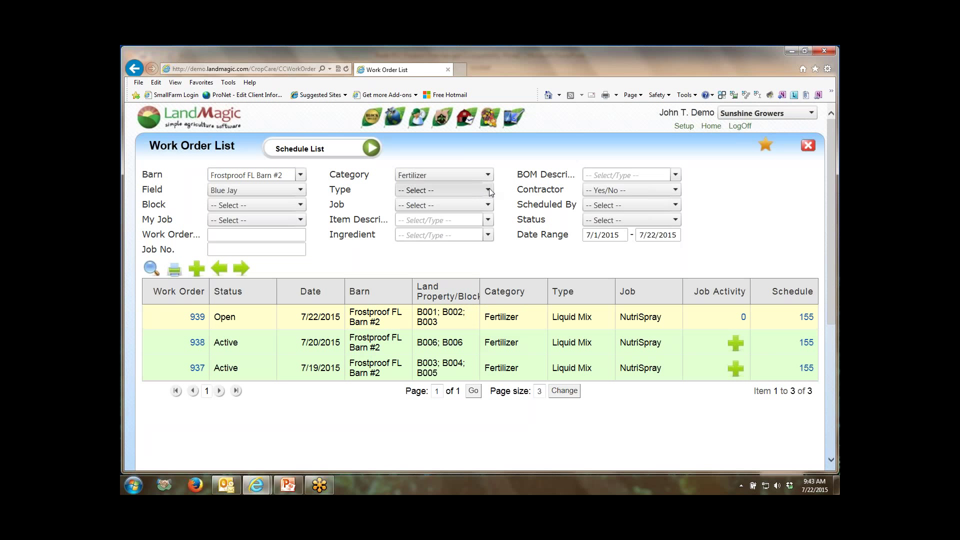
pyautogui.click(488, 190)
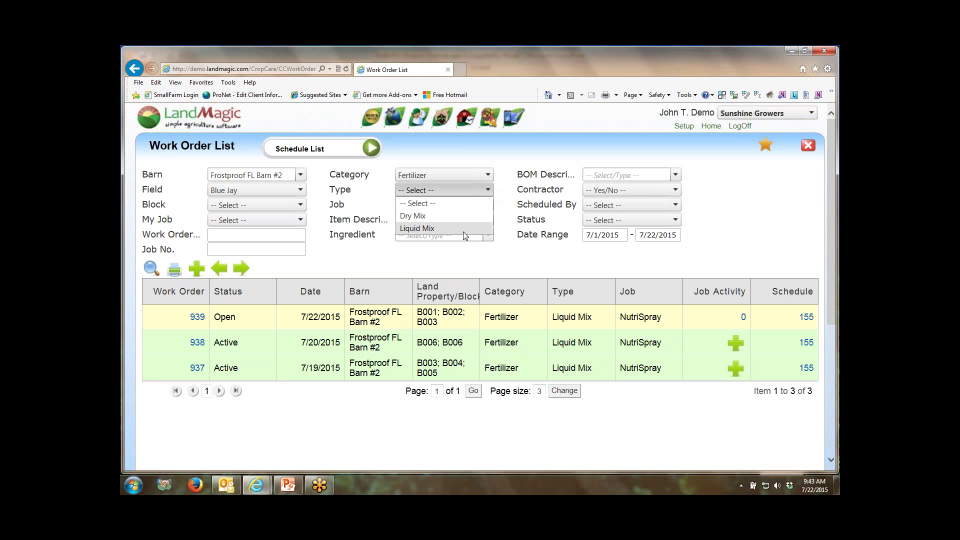
pyautogui.click(463, 231)
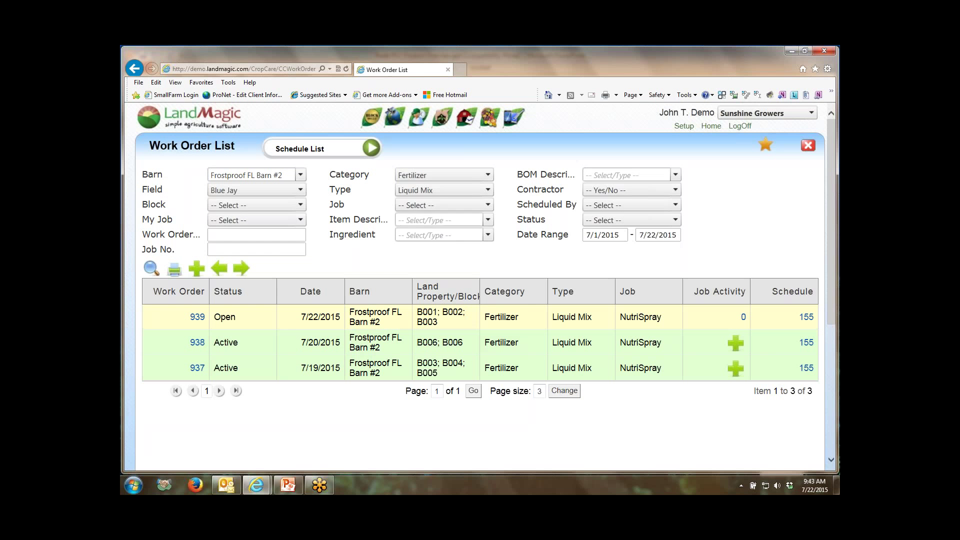
pyautogui.click(488, 205)
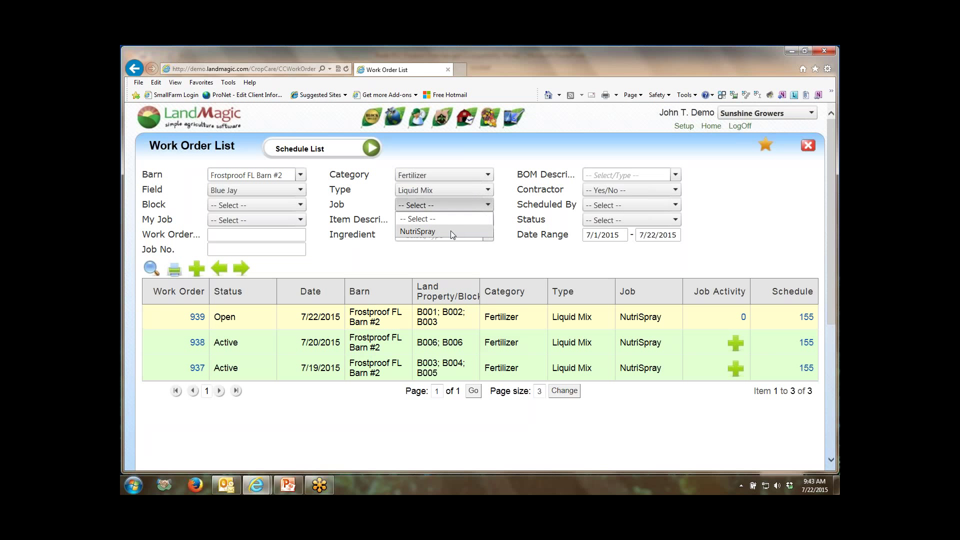
pyautogui.click(513, 234)
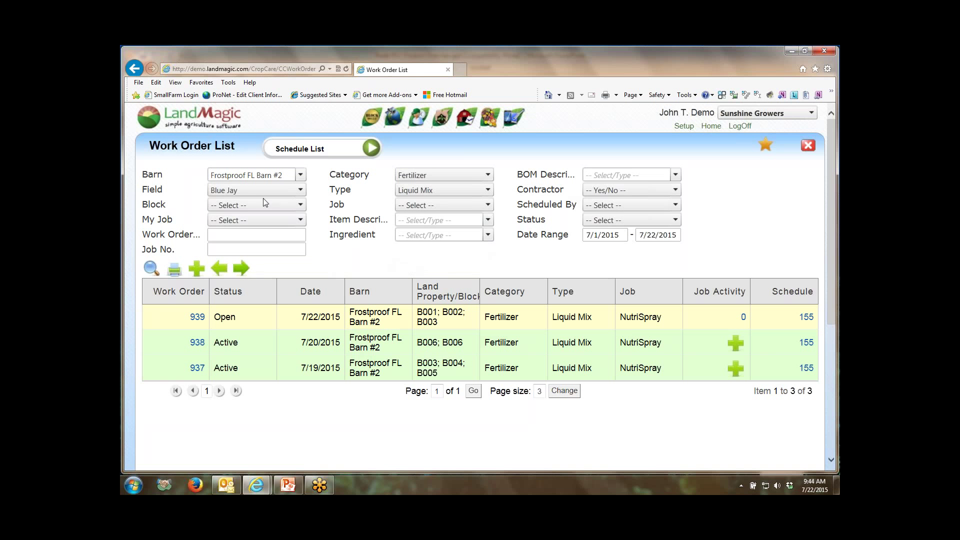
# Open the Schedule List and view the calendar for the timeline's start date without changing it
pyautogui.click(300, 153)
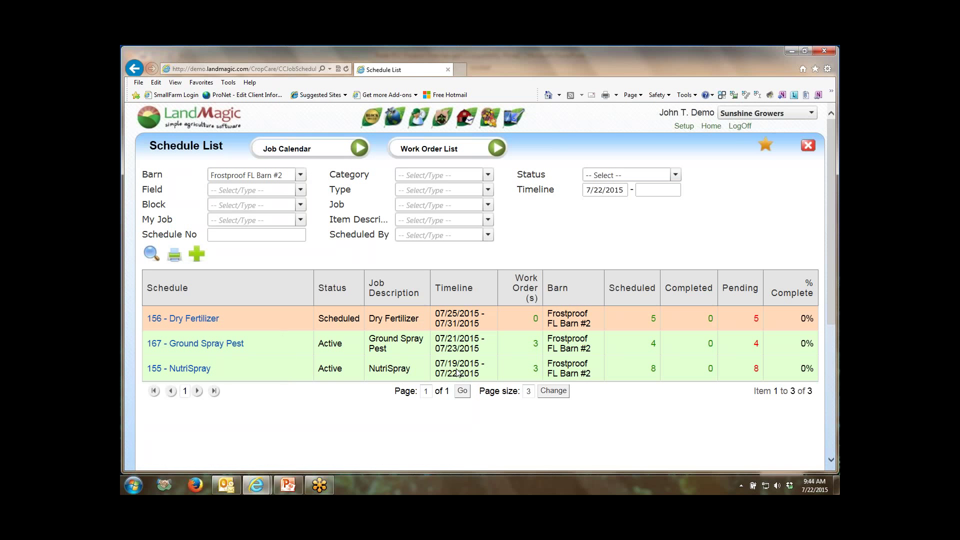
pyautogui.click(625, 190)
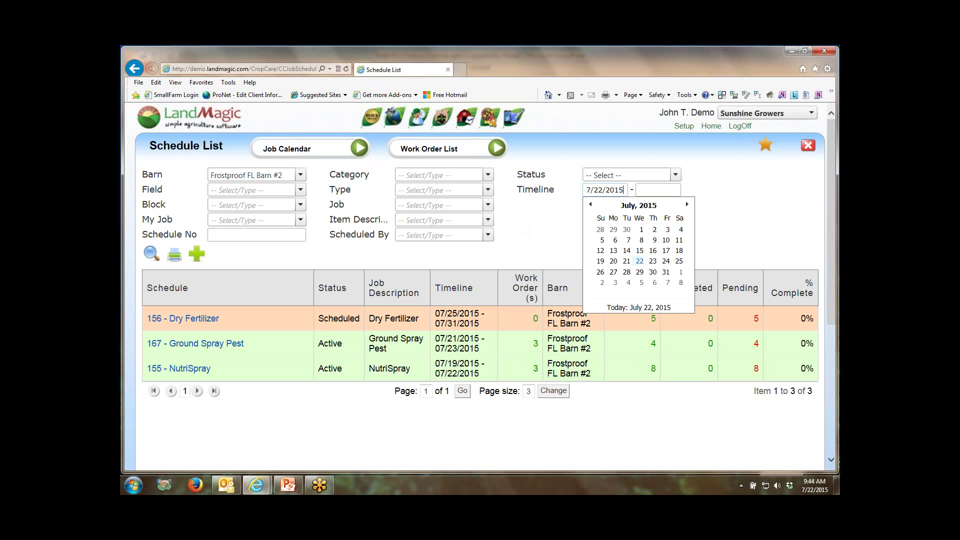
pyautogui.click(695, 269)
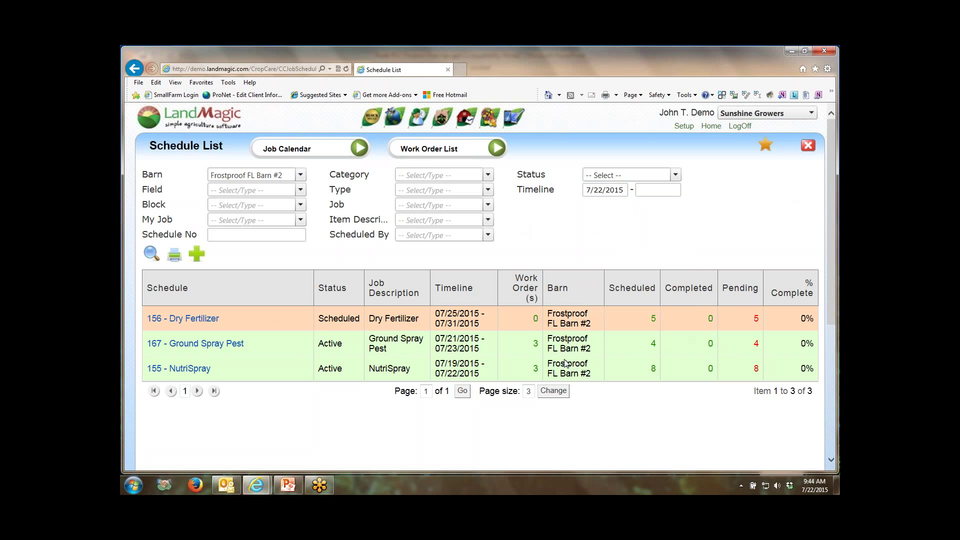
# Open the NutriSpray schedule in the Job Calendar and show the week of July 13 - July 19, 2015
pyautogui.click(184, 369)
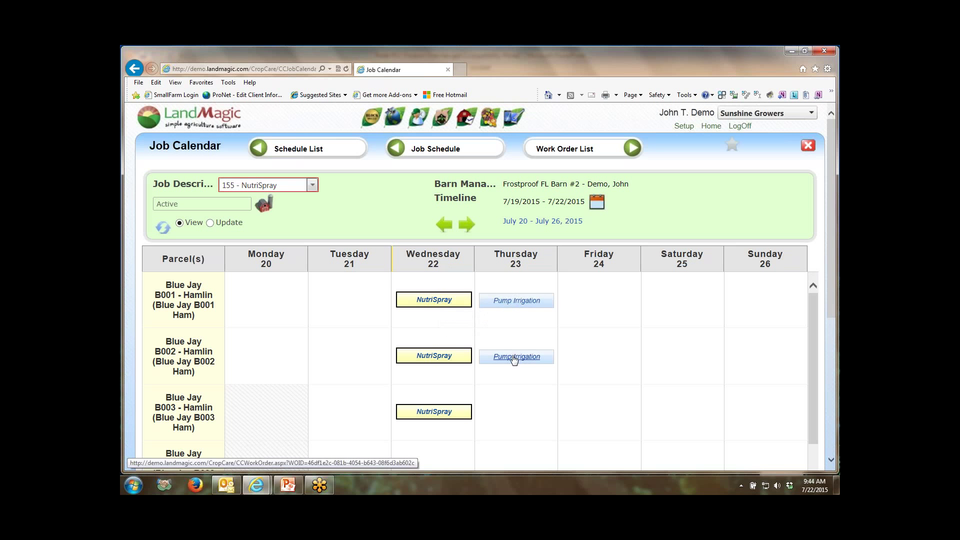
pyautogui.click(444, 225)
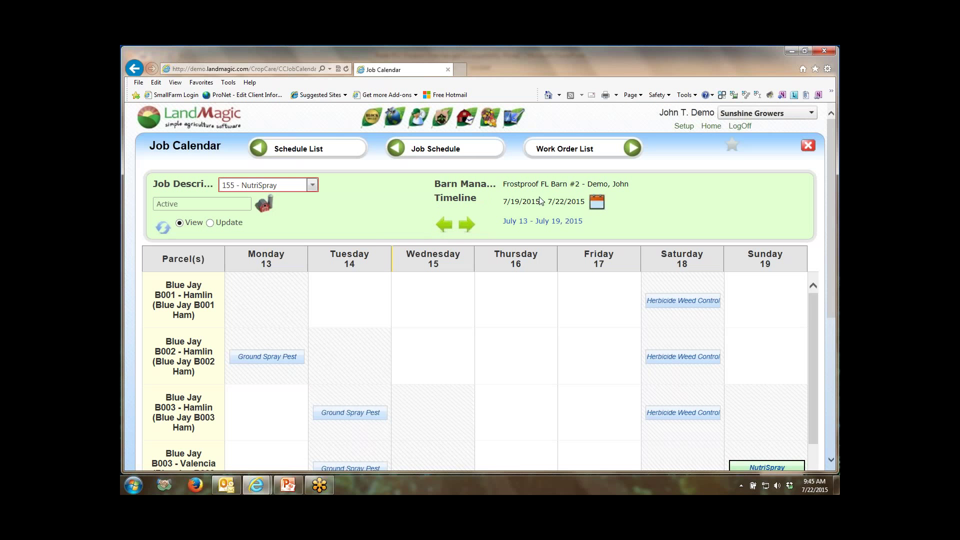
# View the Job Calendar's date picker and advance the schedule to the week of July 20 - July 26, 2015
pyautogui.click(596, 202)
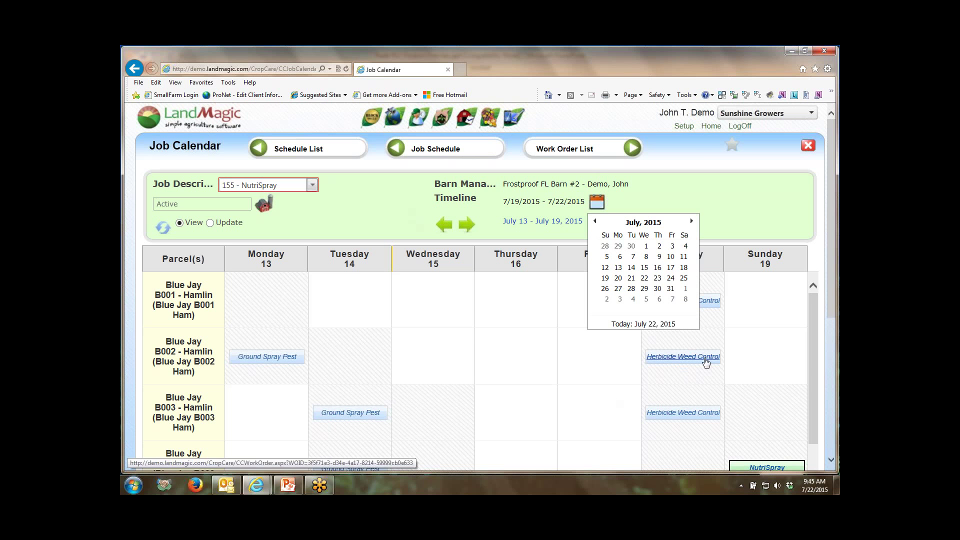
pyautogui.click(467, 226)
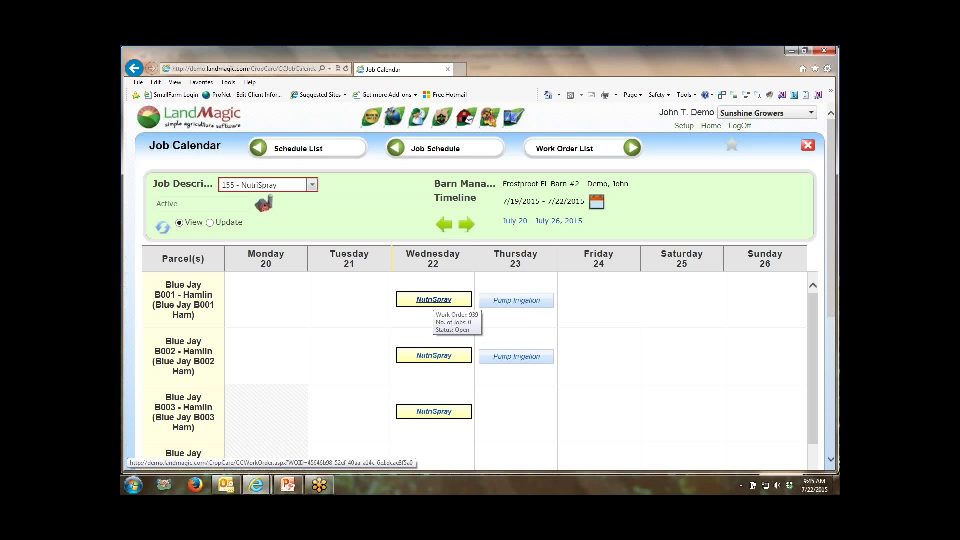
# Switch the calendar to Update mode and move the Wednesday 22 NutriSpray jobs of Blue Jay B001, B002 and B003 Hamlin to Friday 24
pyautogui.click(211, 225)
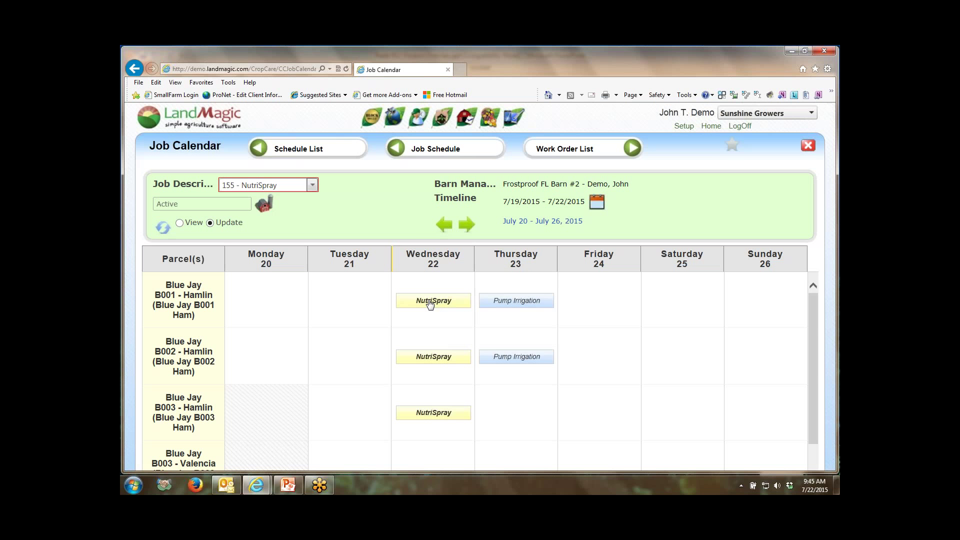
pyautogui.click(430, 303)
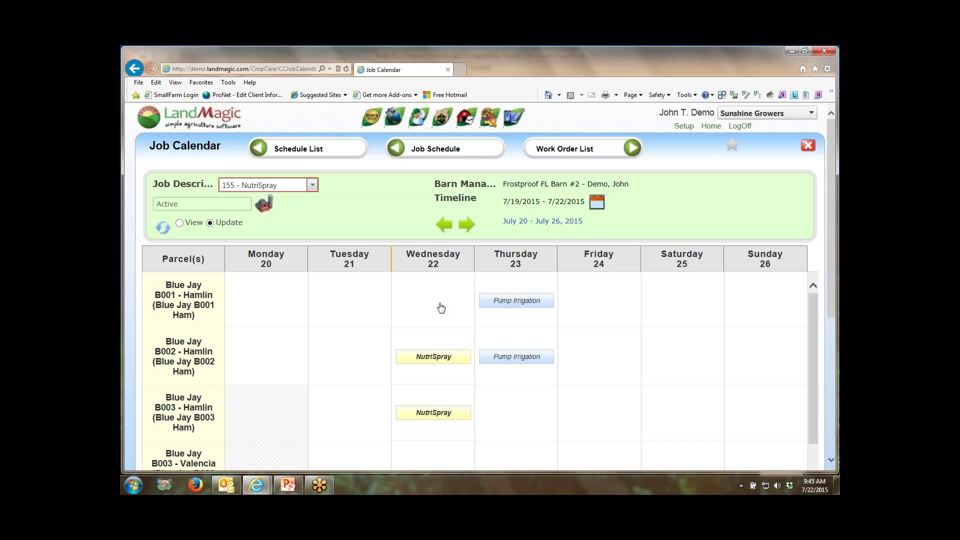
pyautogui.click(608, 302)
pyautogui.click(440, 357)
pyautogui.click(594, 354)
pyautogui.click(453, 411)
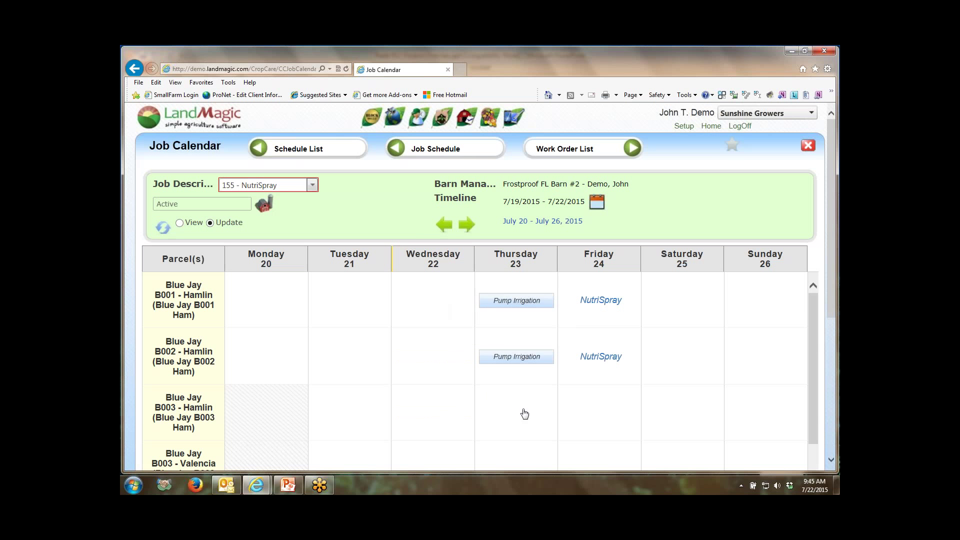
pyautogui.click(589, 410)
# Open the schedule's NS100 Nutritional Basic material for editing and look over its Master BOM
pyautogui.scroll(-2, 706, 329)
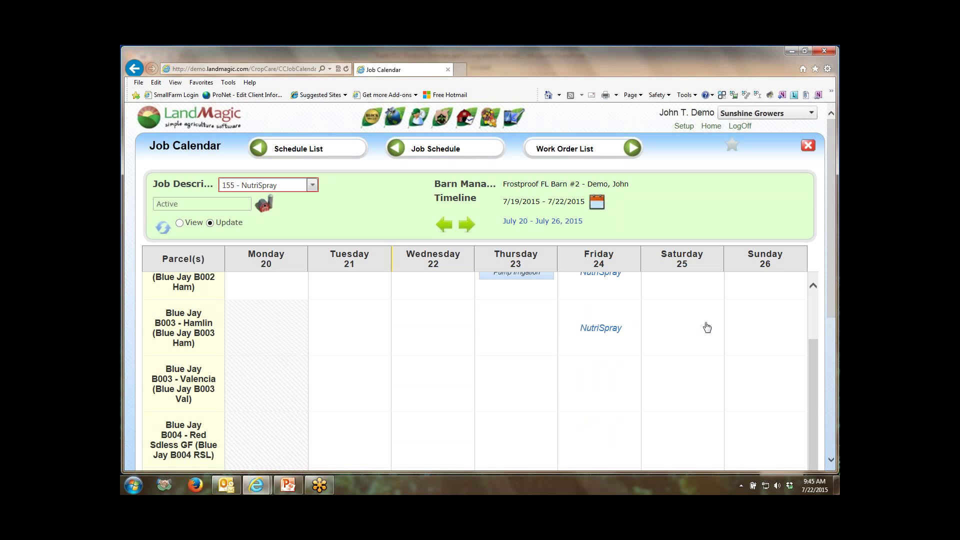
pyautogui.scroll(-2, 703, 325)
pyautogui.scroll(-6, 695, 323)
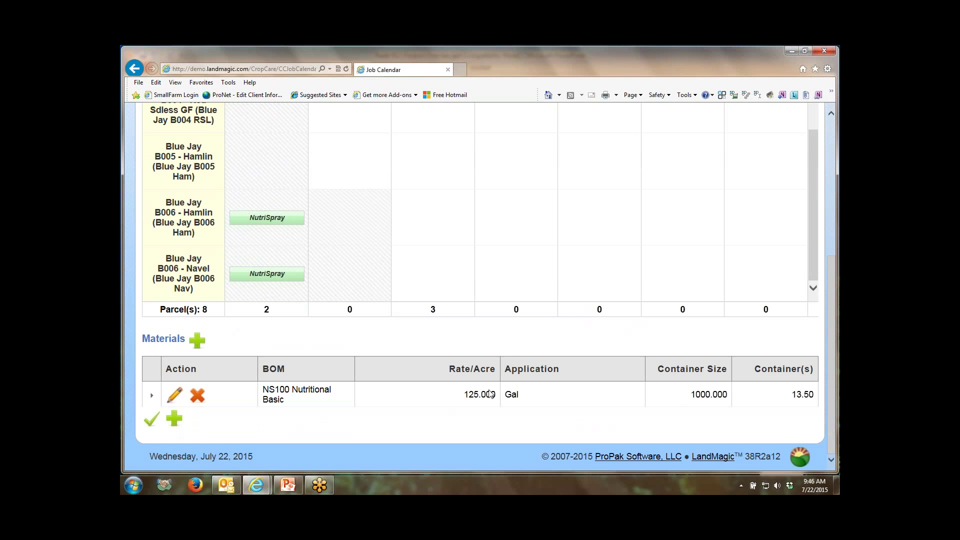
pyautogui.click(175, 397)
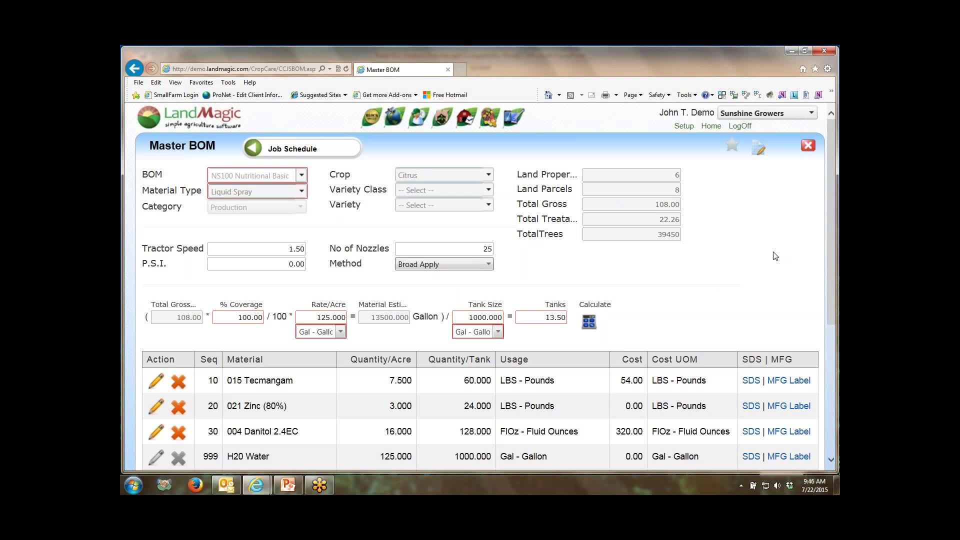
pyautogui.scroll(-2, 775, 256)
pyautogui.scroll(2, 773, 256)
# Set the BOM's rate per acre to 90 gallons and the tank size to 500 gallons
pyautogui.click(316, 317)
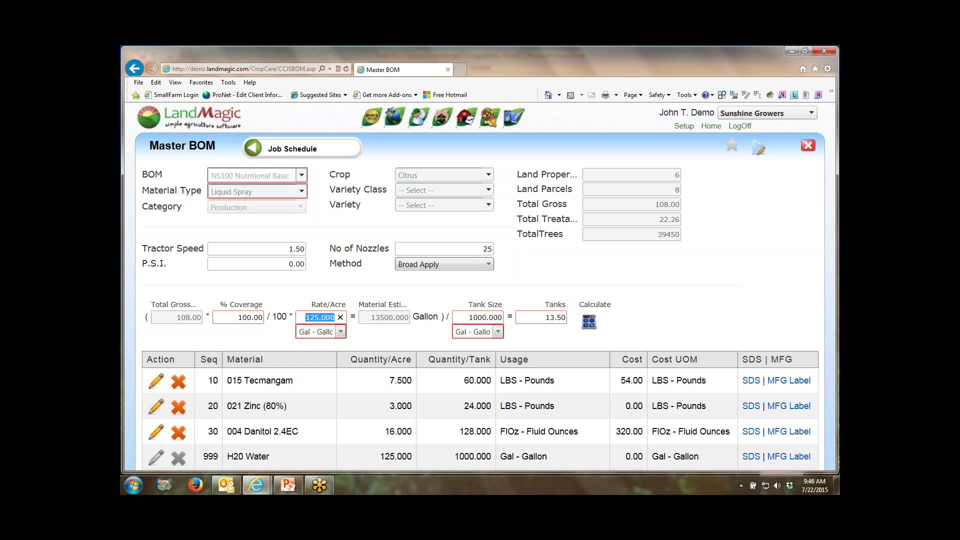
pyautogui.write('90')
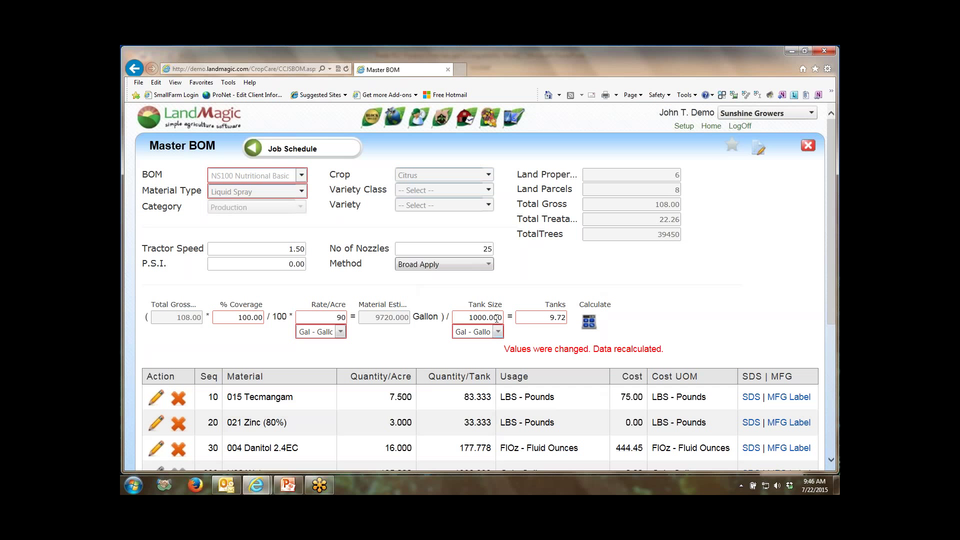
pyautogui.moveTo(467, 317); pyautogui.dragTo(509, 320)
pyautogui.write('500')
pyautogui.press('Tab')
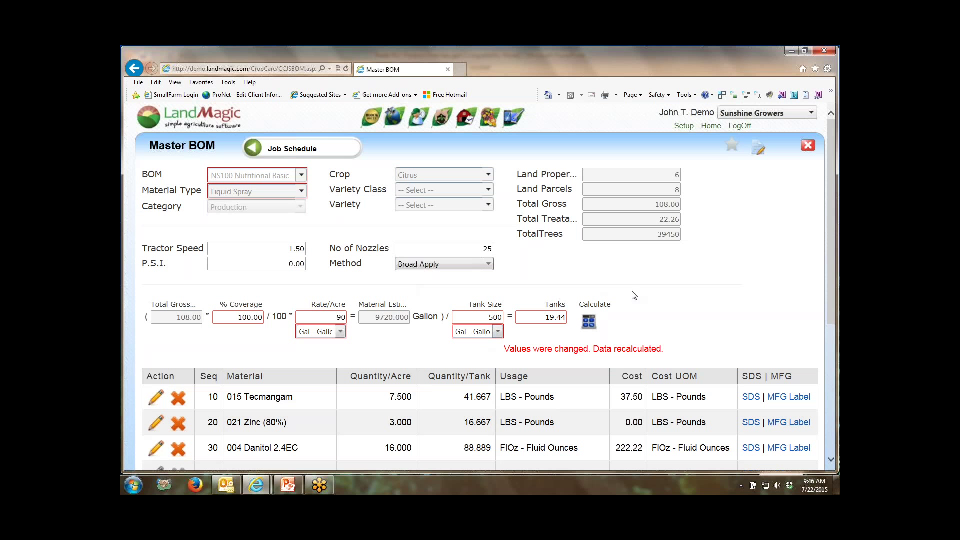
# Review the BOM's material quantities, costs and instructions, and return to the Job Calendar without submitting
pyautogui.scroll(-2, 714, 289)
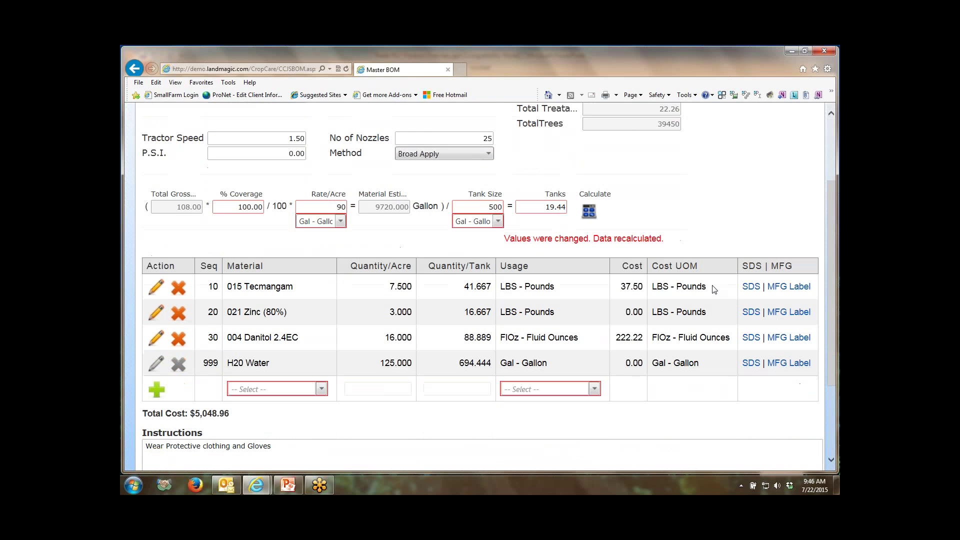
pyautogui.scroll(-2, 714, 289)
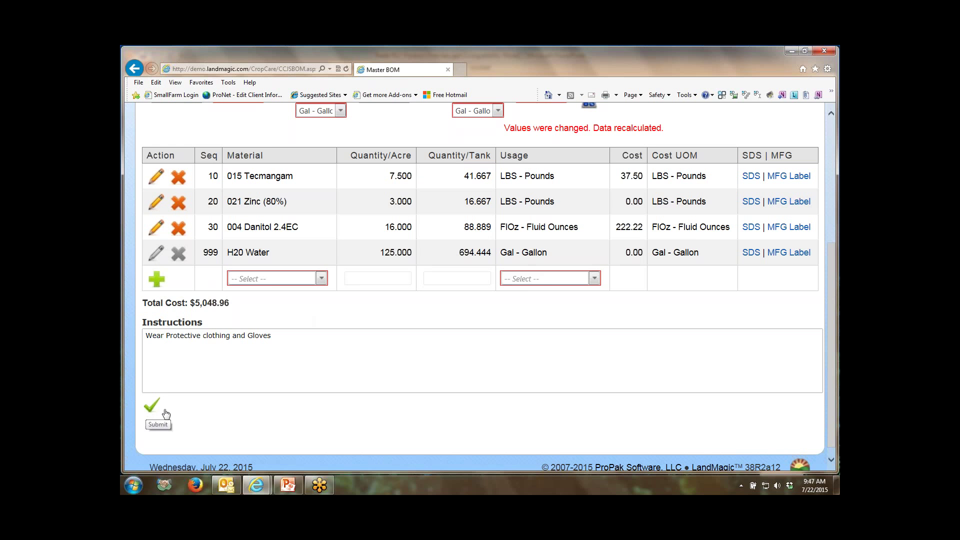
pyautogui.scroll(5, 505, 332)
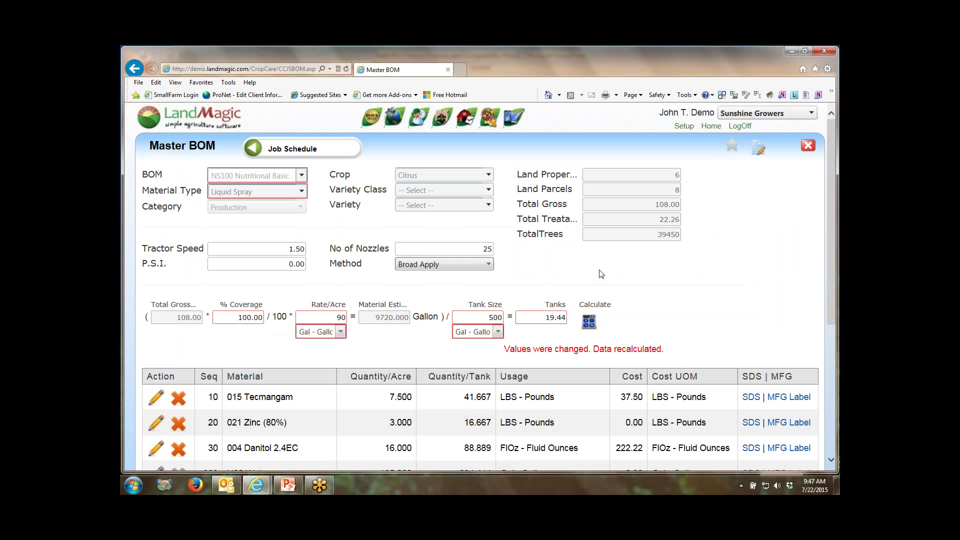
pyautogui.click(127, 68)
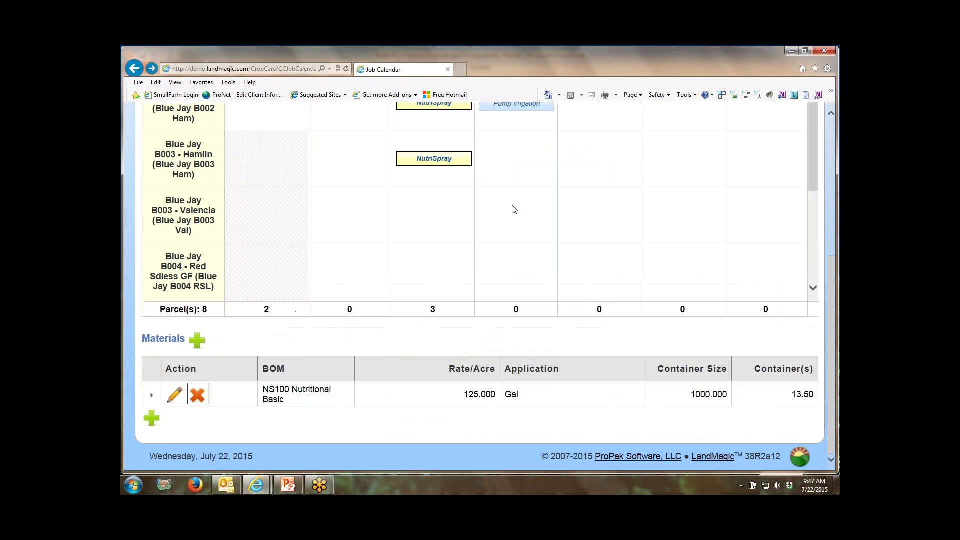
# View the job description choices without changing the selection, and look over all parcels and the weekly NutriSpray schedule
pyautogui.scroll(3, 545, 257)
pyautogui.scroll(2, 636, 235)
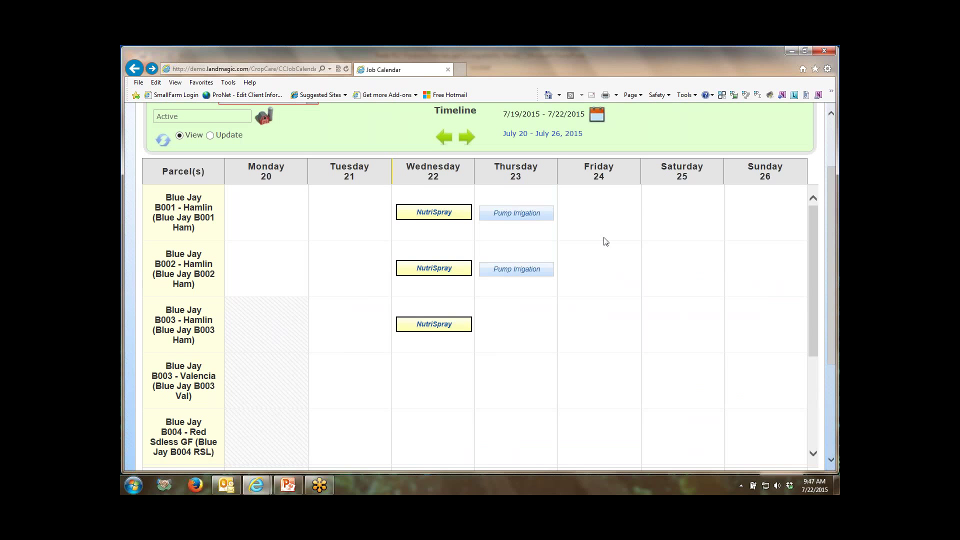
pyautogui.scroll(2, 602, 239)
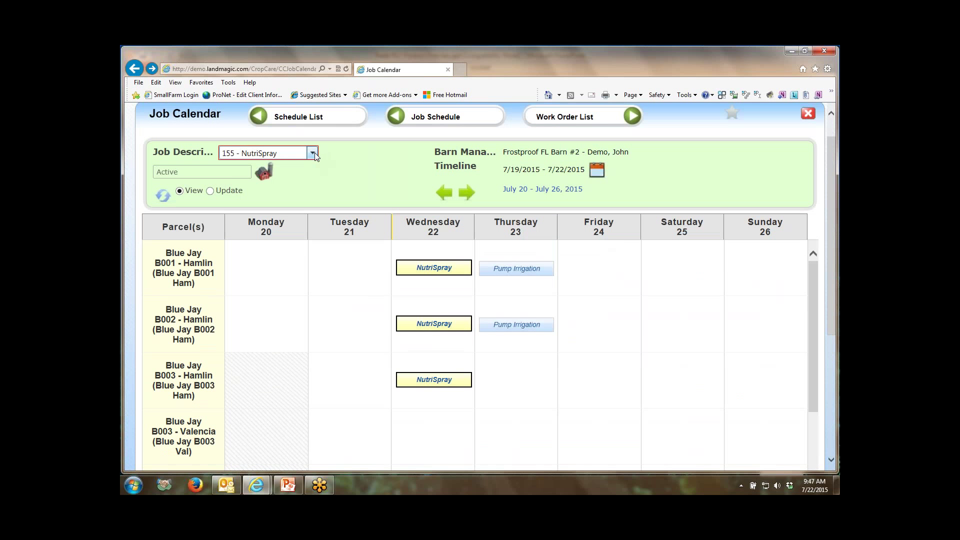
pyautogui.click(312, 153)
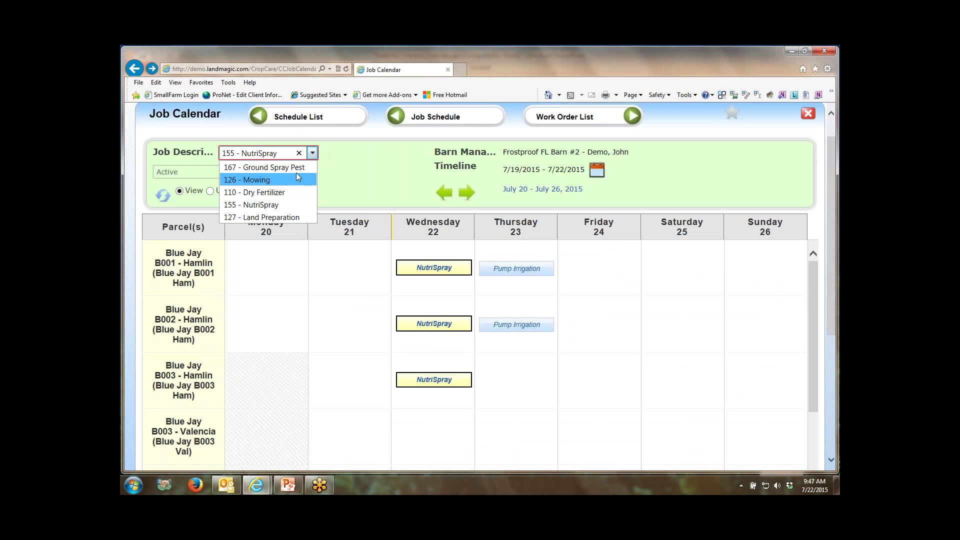
pyautogui.click(358, 169)
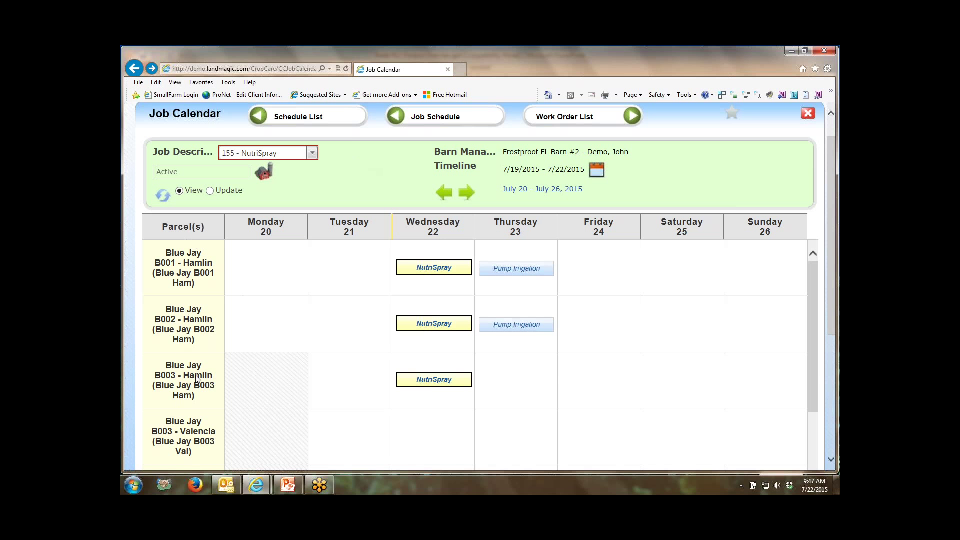
pyautogui.scroll(-3, 198, 380)
pyautogui.scroll(-5, 198, 380)
pyautogui.scroll(5, 198, 379)
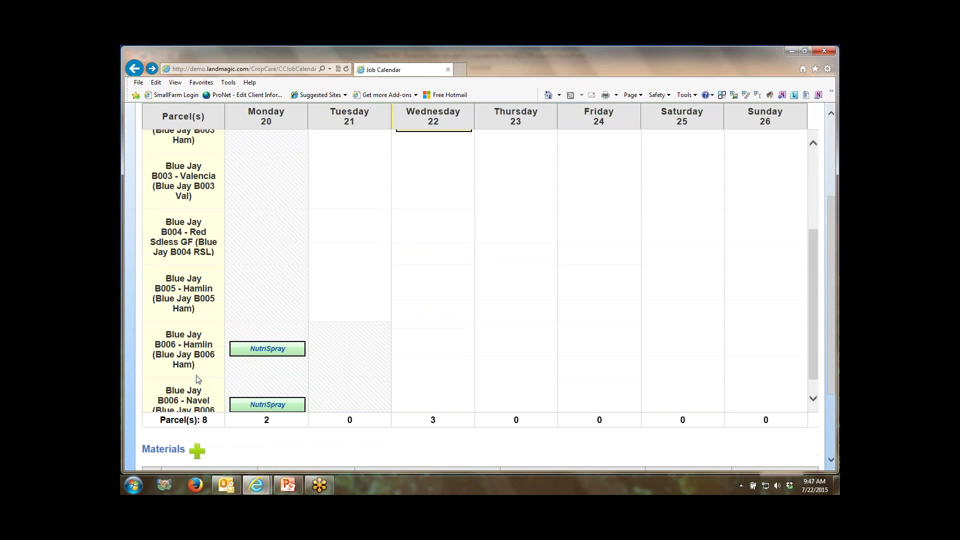
pyautogui.scroll(5, 198, 379)
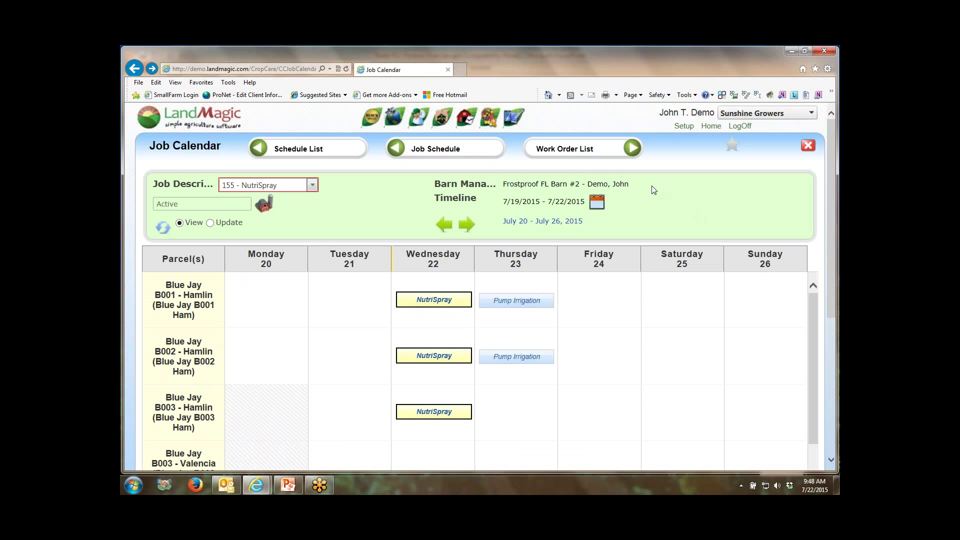
# Go to the Work Order List and open the open NutriSpray work order dated 7/22/2015
pyautogui.moveTo(442, 118)
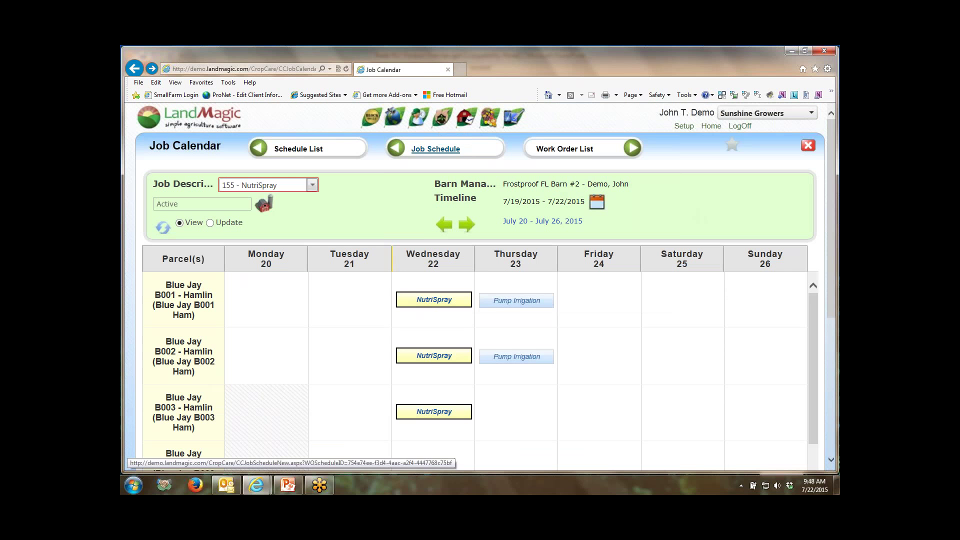
pyautogui.click(577, 152)
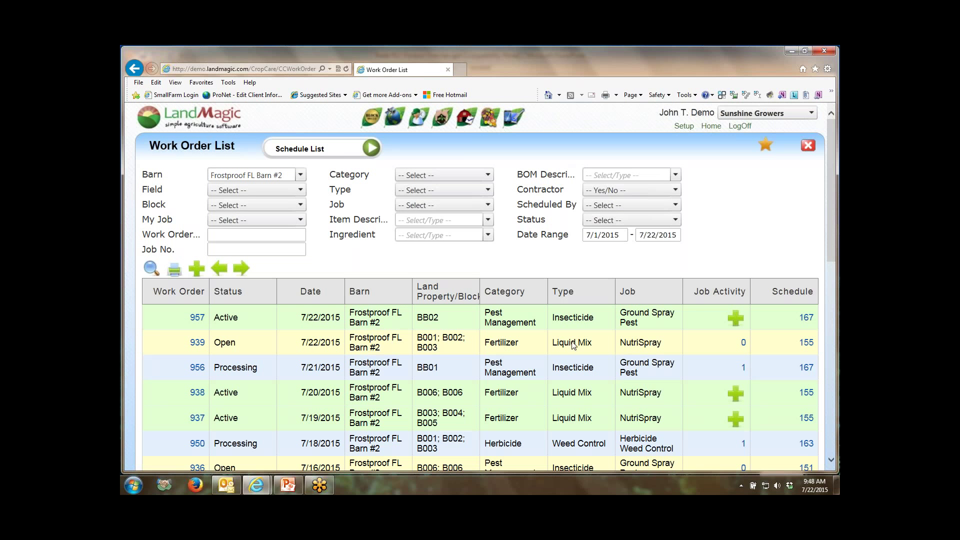
pyautogui.moveTo(199, 345)
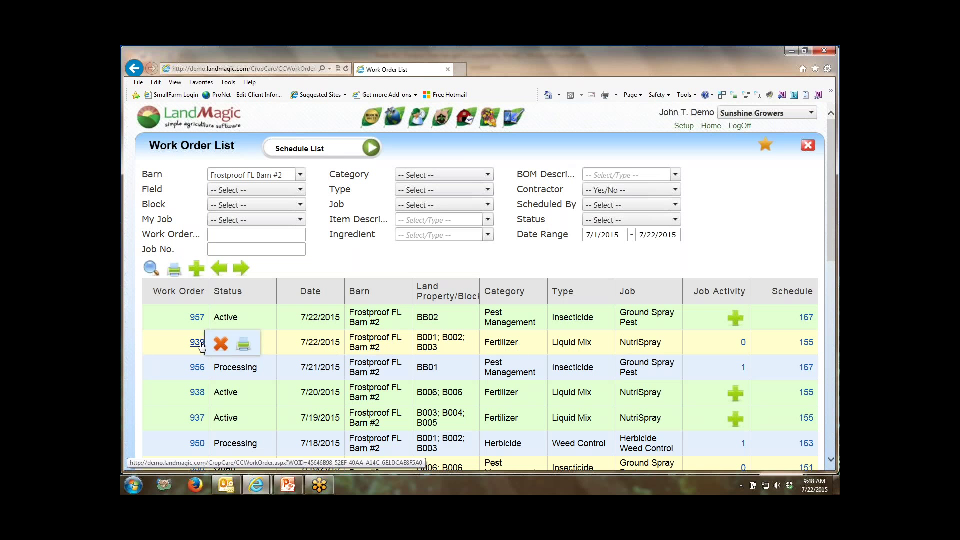
pyautogui.click(196, 345)
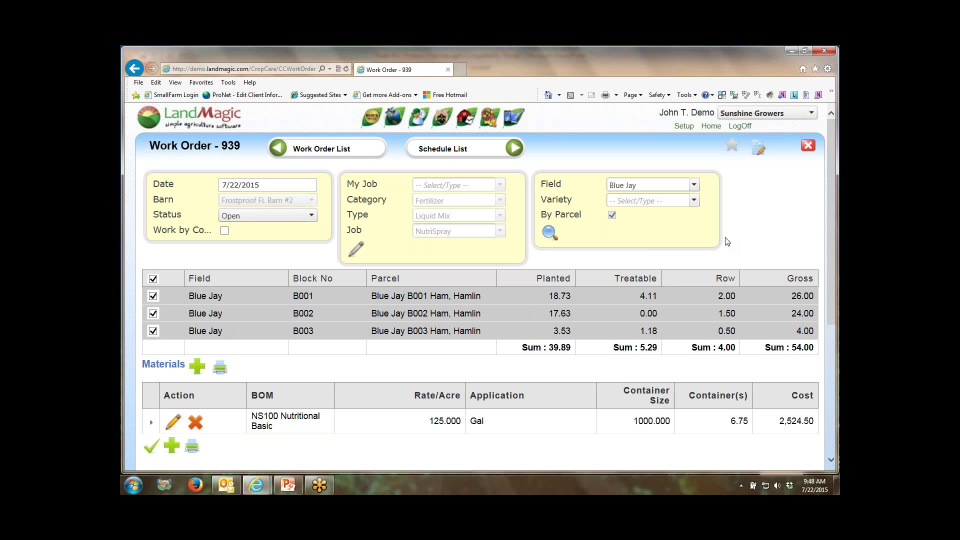
# View the Work Order Materials of NS100 Nutritional Basic and return to the work order without changes
pyautogui.scroll(-1, 763, 222)
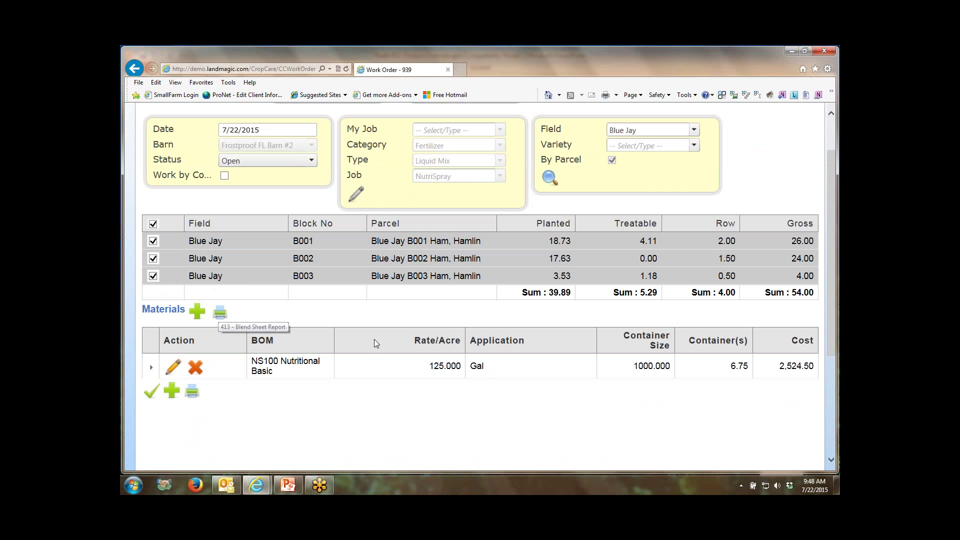
pyautogui.click(173, 369)
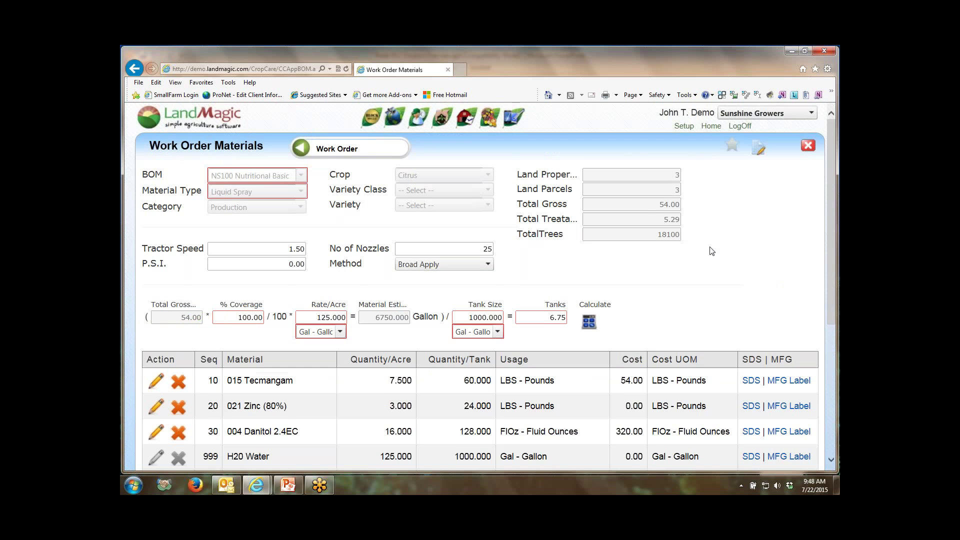
pyautogui.scroll(-3, 712, 249)
pyautogui.scroll(3, 712, 249)
pyautogui.click(134, 68)
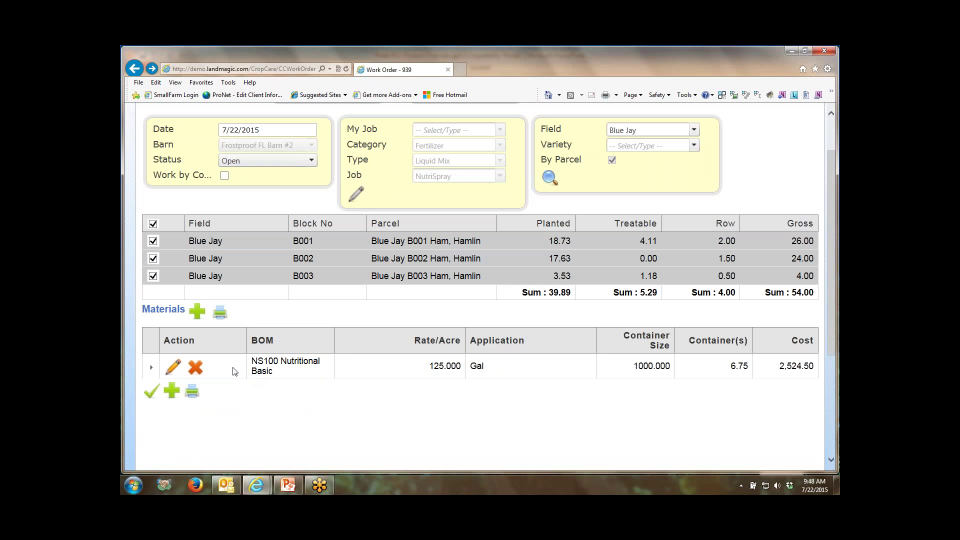
# Submit the work order as active, with a WPS posting sheet for the certified applicant other than ProPak Software and a 7:00 AM job start
pyautogui.click(150, 392)
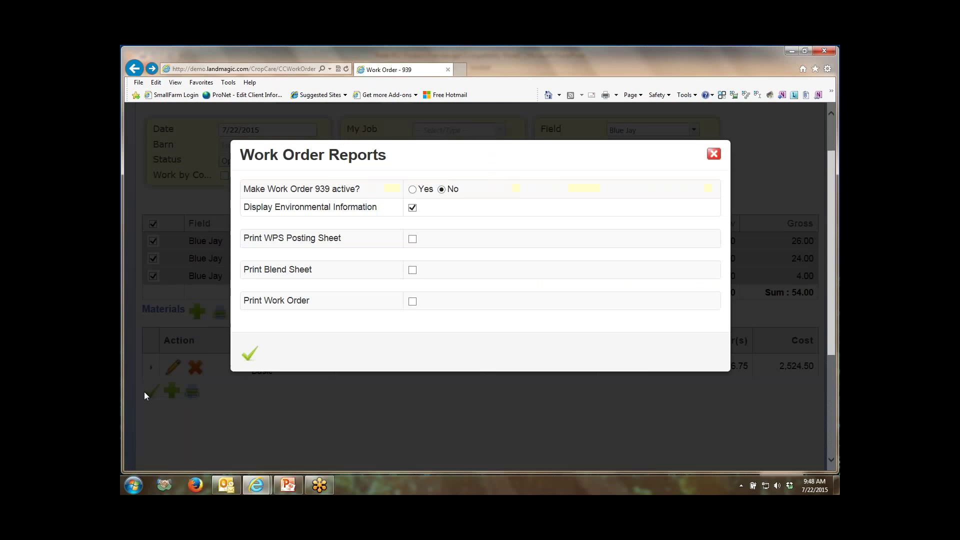
pyautogui.click(412, 190)
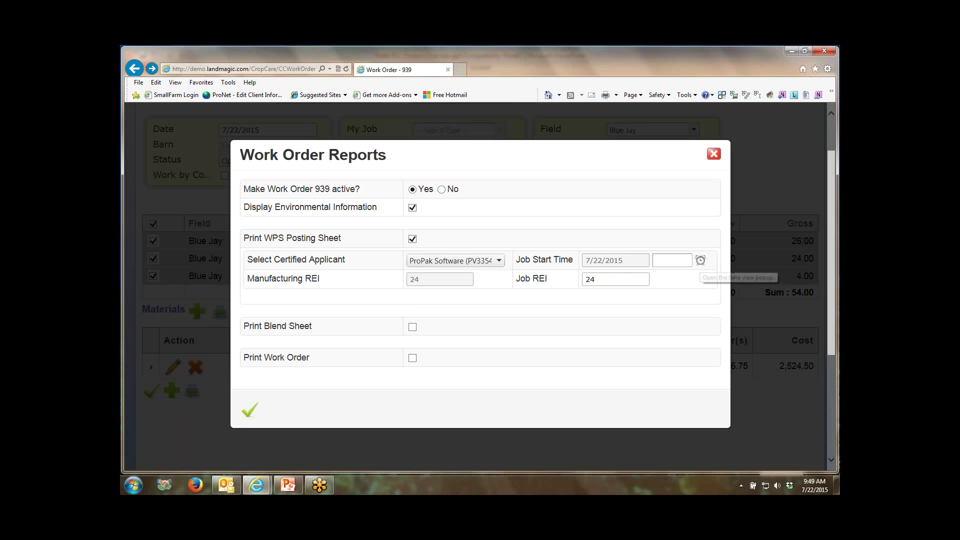
pyautogui.click(501, 262)
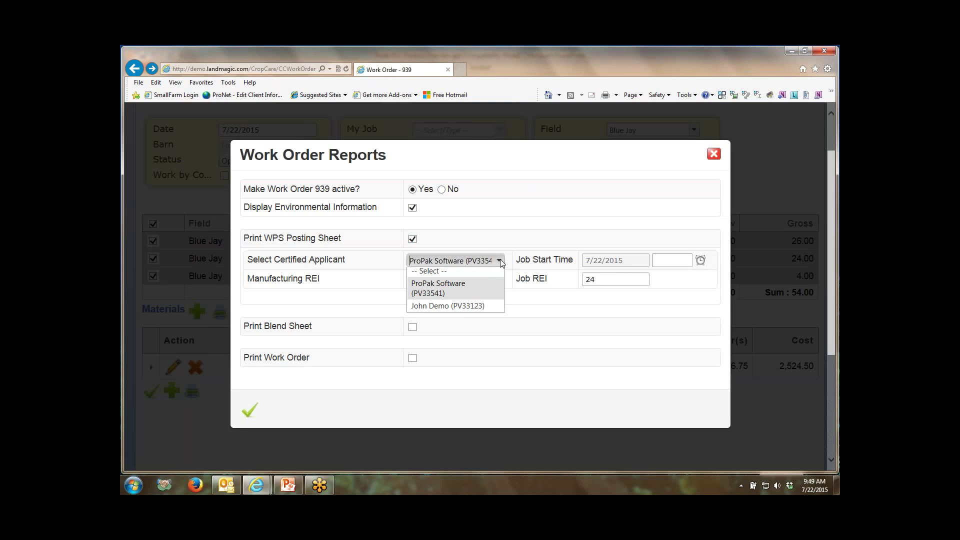
pyautogui.click(454, 310)
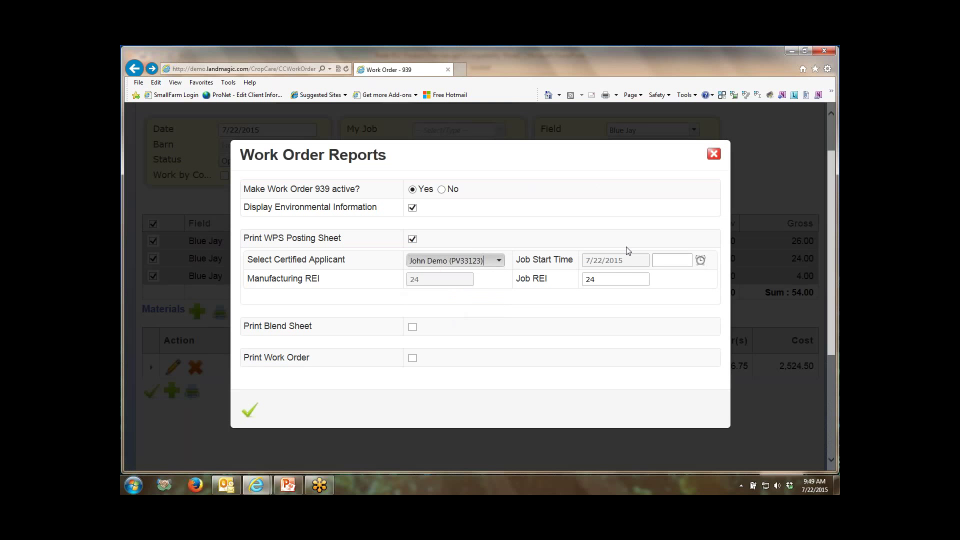
pyautogui.click(700, 260)
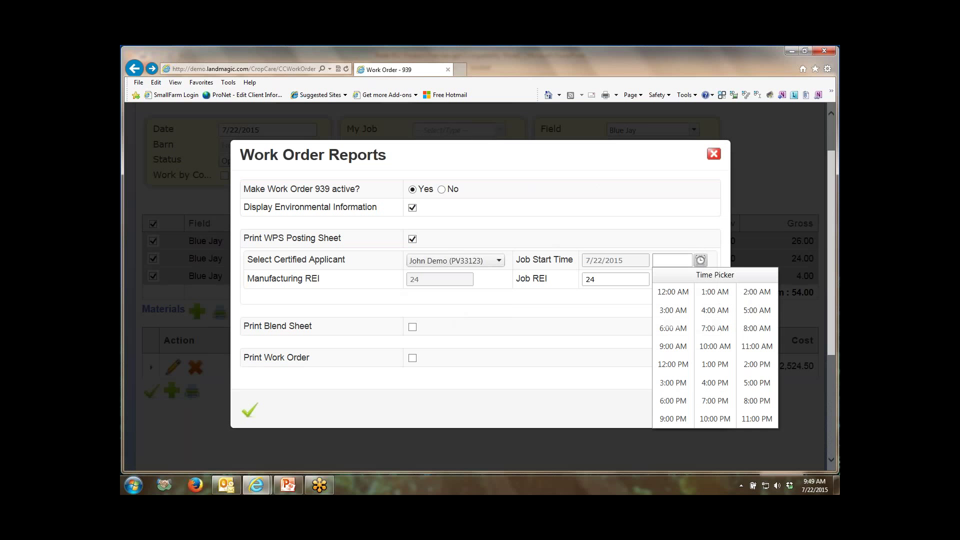
pyautogui.click(712, 329)
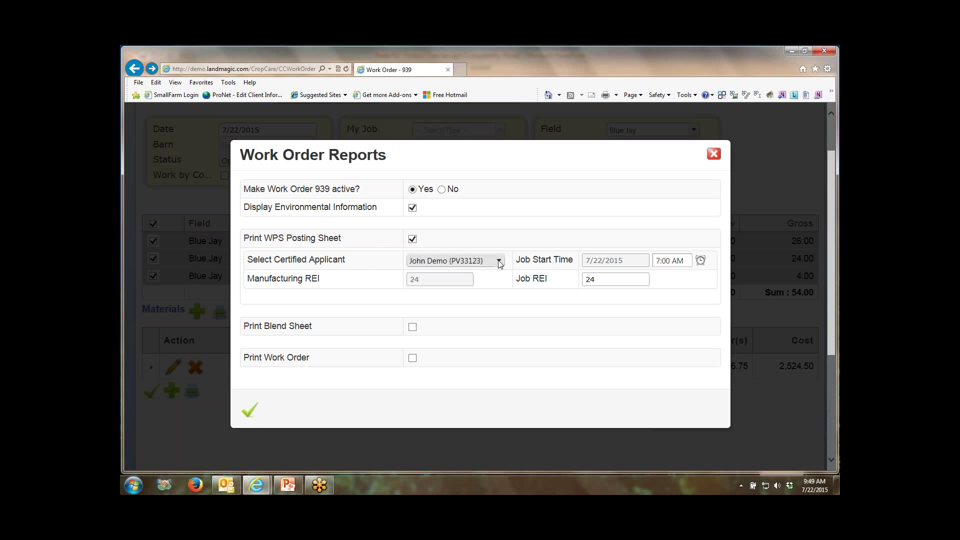
# Add the blend sheet with SDS and the printed work order with acreage and material cost, submit, and open Work Order Reports.pdf
pyautogui.click(413, 327)
pyautogui.click(412, 377)
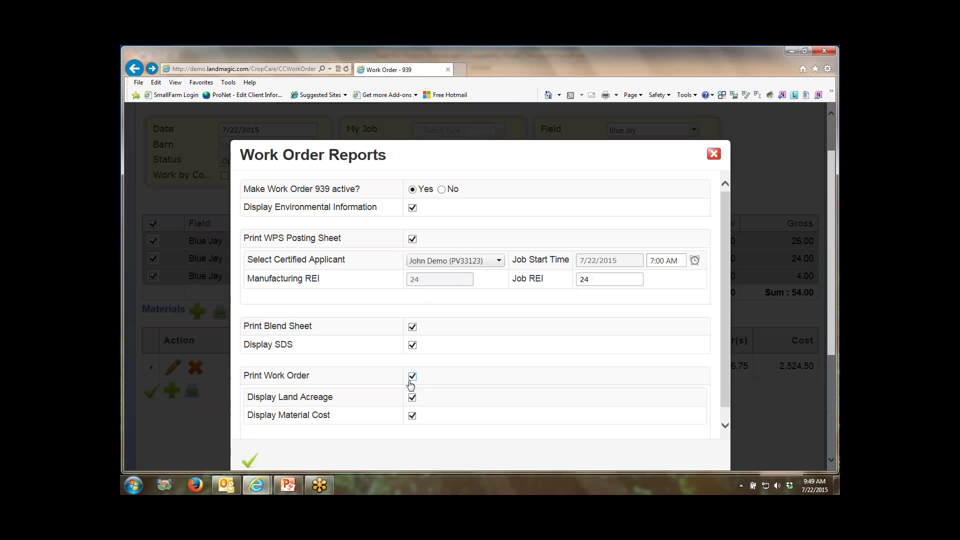
pyautogui.click(249, 460)
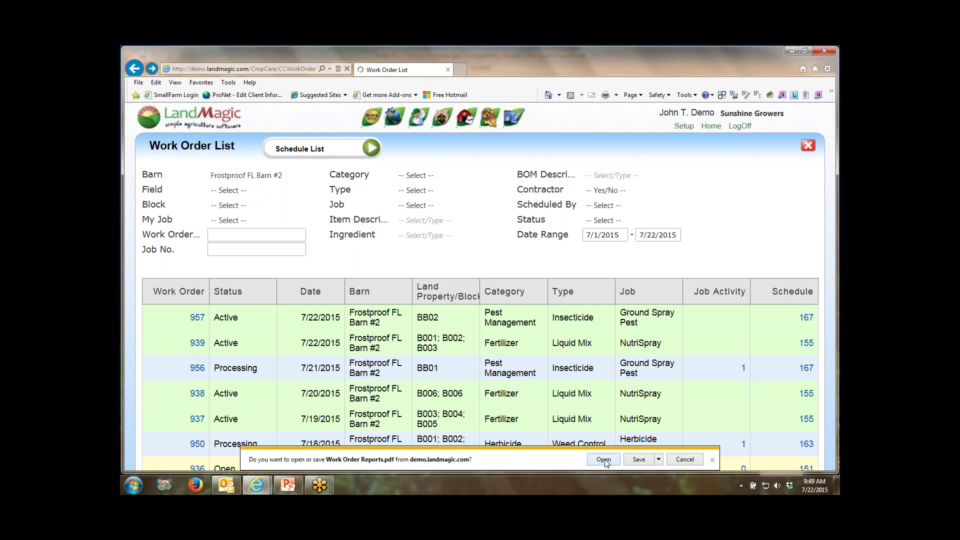
pyautogui.moveTo(197, 343)
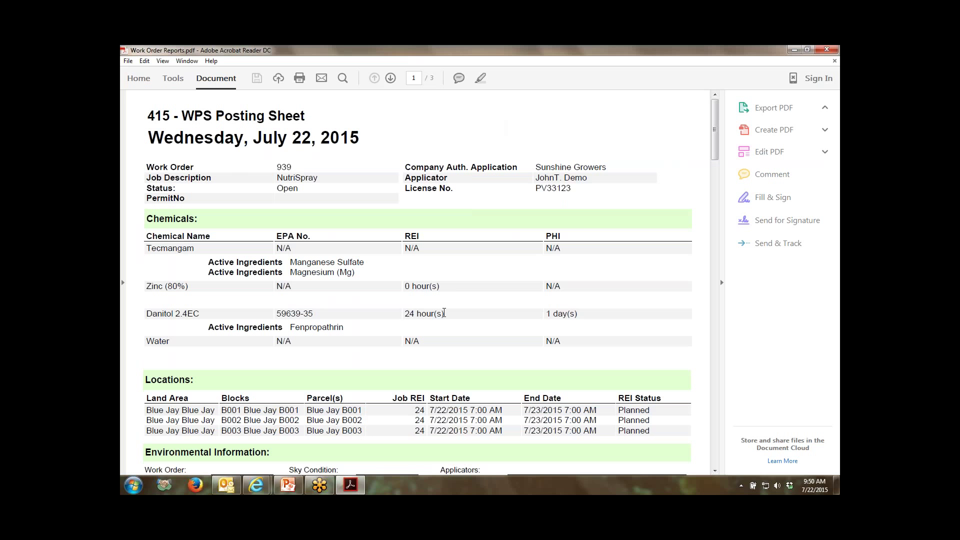
# Examine the WPS Posting Sheet, including the REI and PHI of Danitol 2.4EC, the locations, and the environmental information
pyautogui.tripleClick(444, 313)
pyautogui.moveTo(589, 313); pyautogui.dragTo(544, 313)
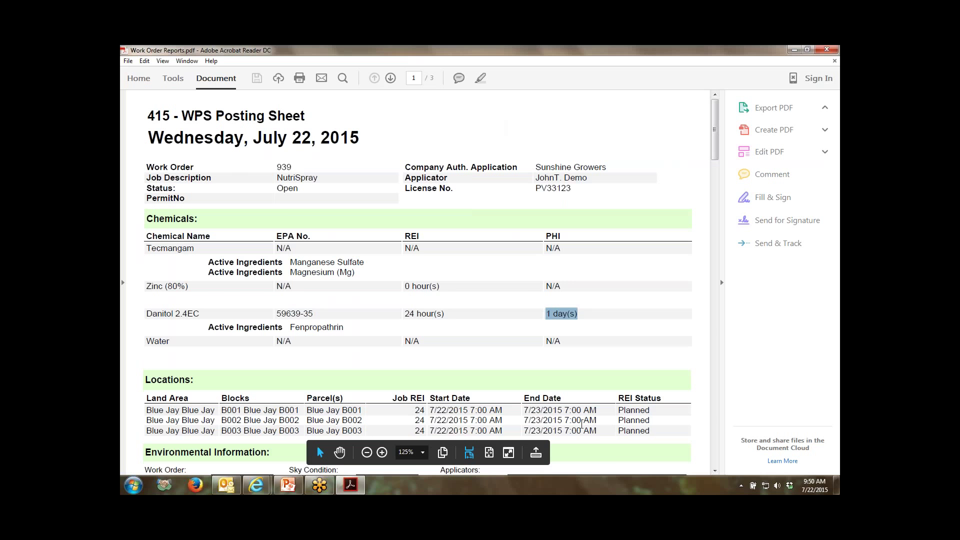
pyautogui.scroll(-1, 587, 326)
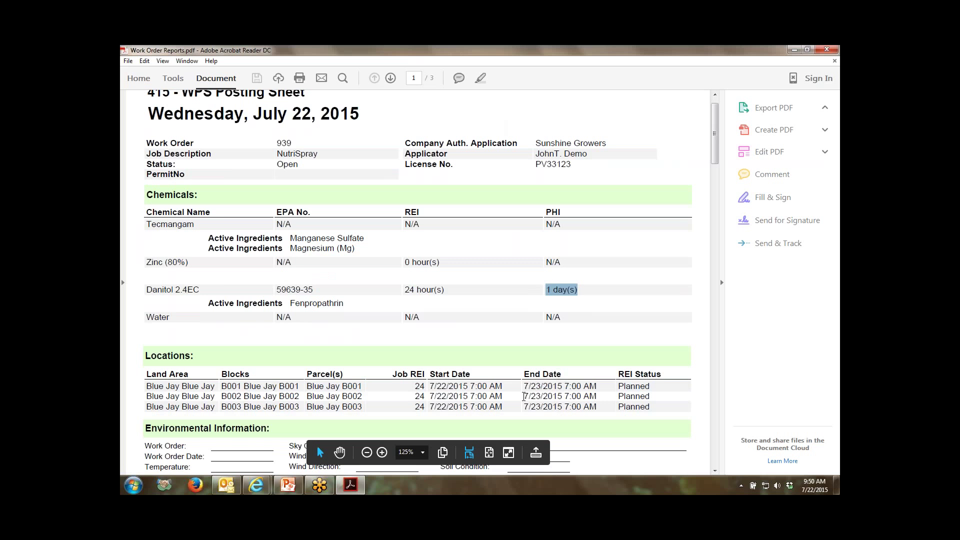
pyautogui.scroll(-5, 564, 303)
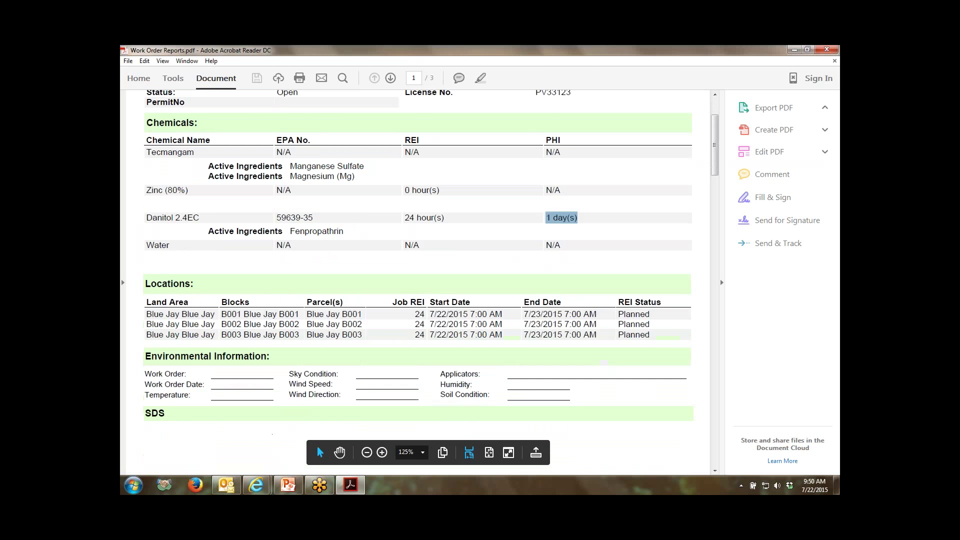
pyautogui.scroll(-10, 565, 311)
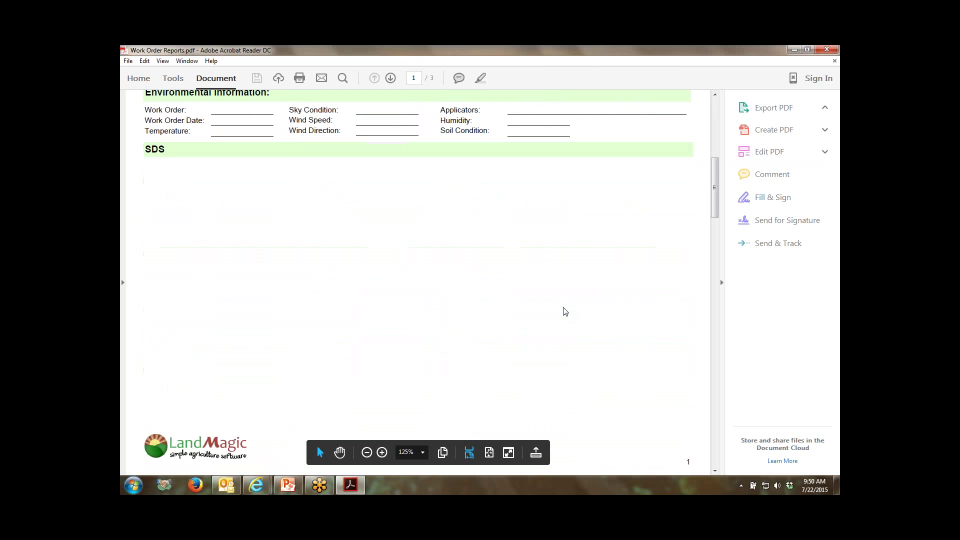
# Review the Work Order report's acreage, material, container, and labor and equipment details
pyautogui.scroll(-14, 565, 311)
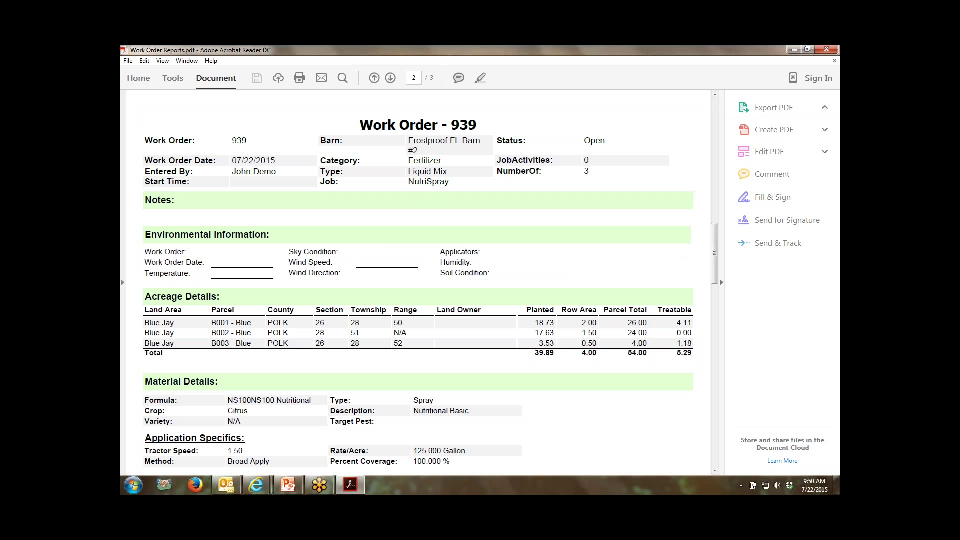
pyautogui.scroll(-1, 431, 285)
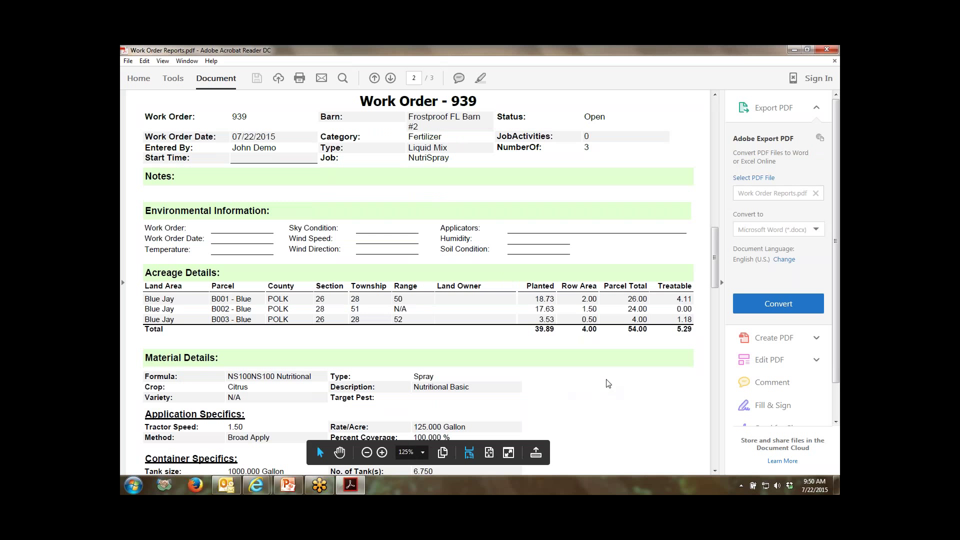
pyautogui.scroll(-8, 604, 382)
pyautogui.scroll(-6, 600, 383)
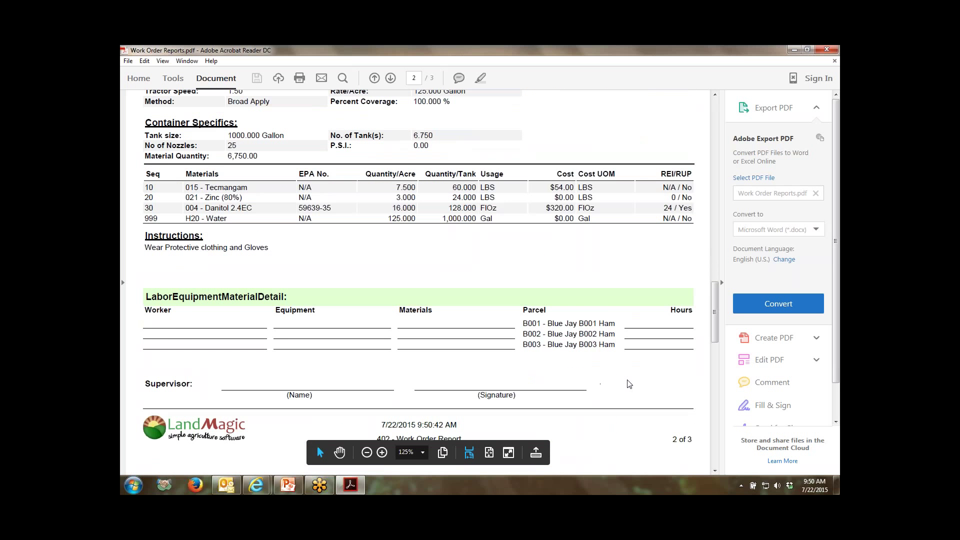
pyautogui.scroll(-8, 628, 384)
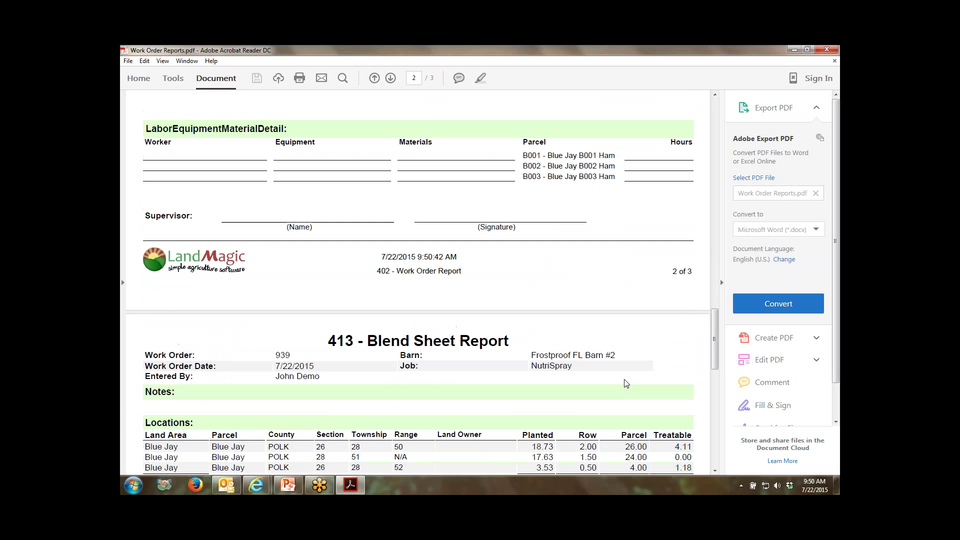
# Review the Blend Sheet Report's inventory, mixing details, and tank mixes, and close the PDF
pyautogui.scroll(-10, 621, 378)
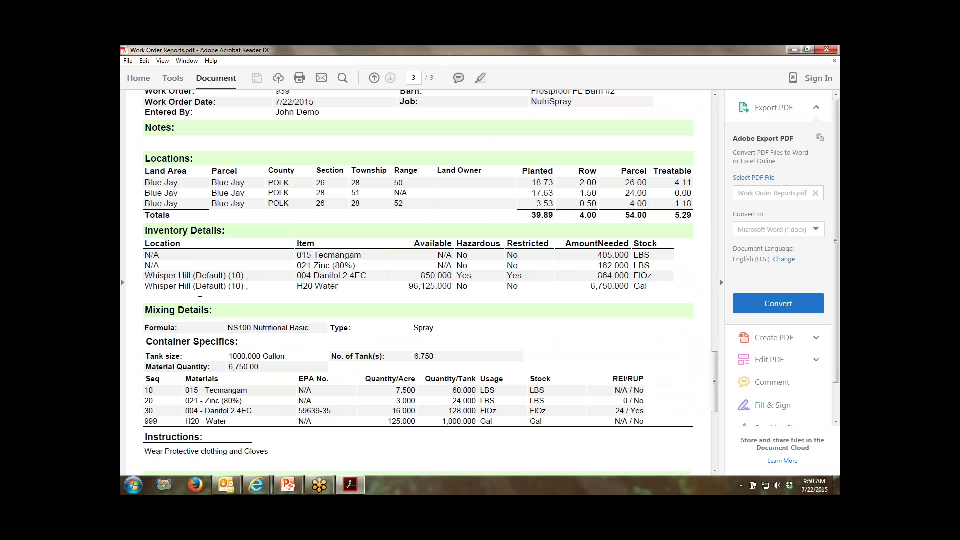
pyautogui.scroll(-2, 415, 357)
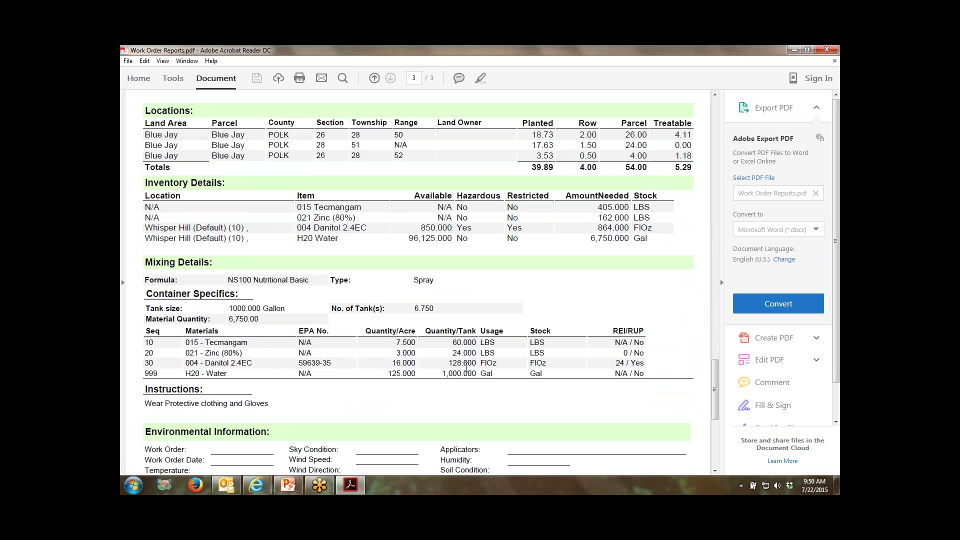
pyautogui.scroll(-5, 466, 367)
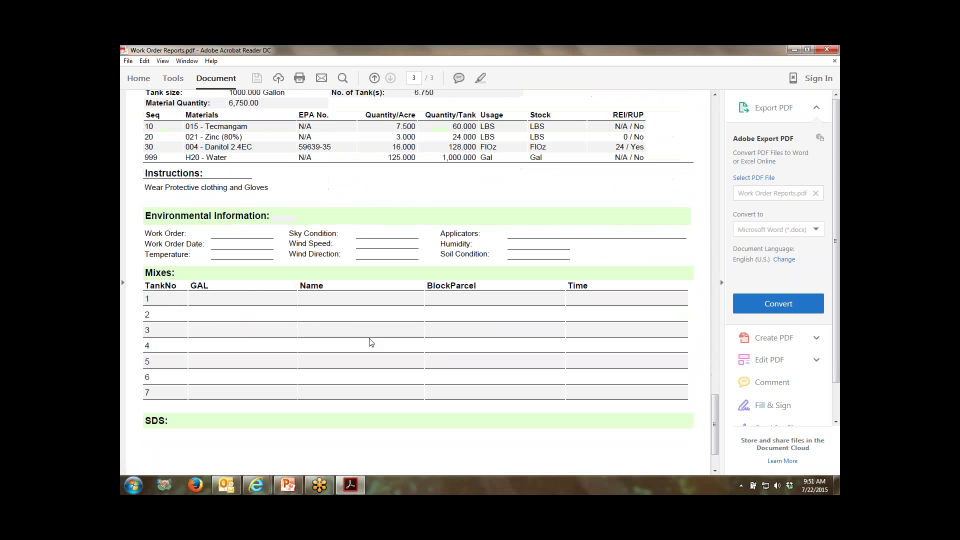
pyautogui.scroll(1, 405, 193)
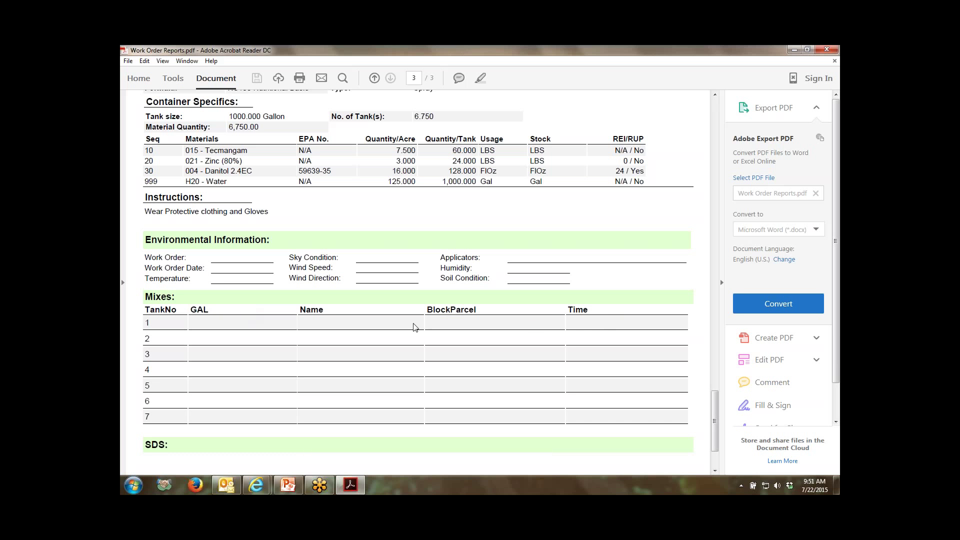
pyautogui.scroll(-2, 544, 362)
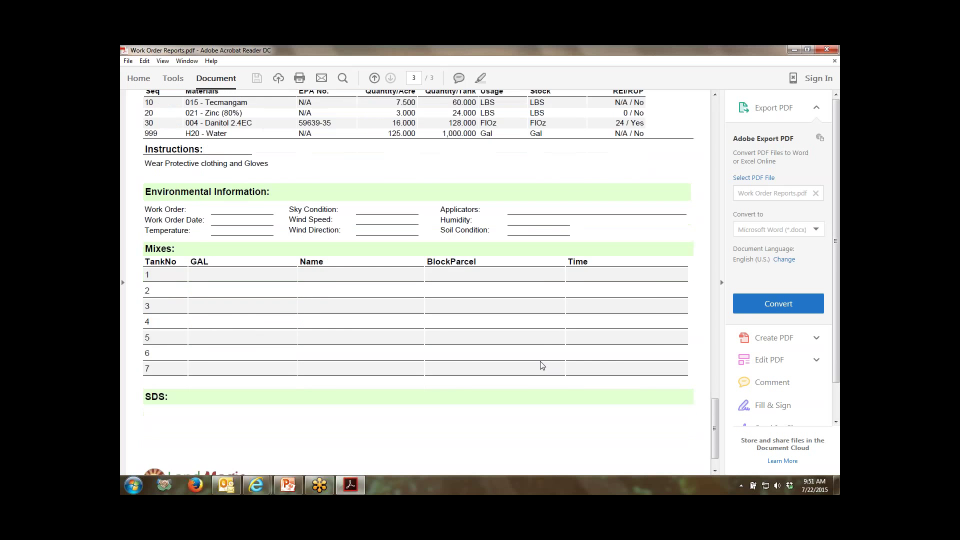
pyautogui.scroll(20, 541, 361)
pyautogui.scroll(20, 541, 361)
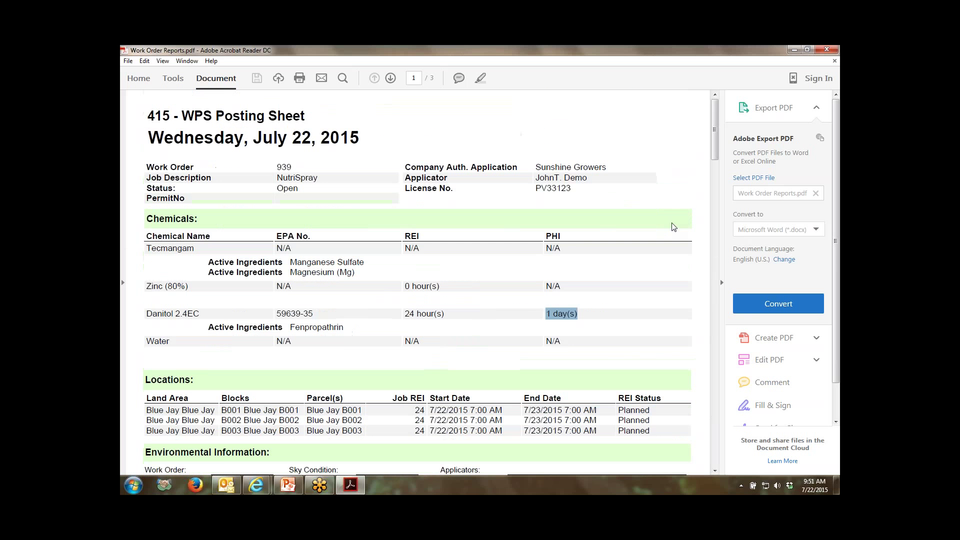
pyautogui.click(832, 52)
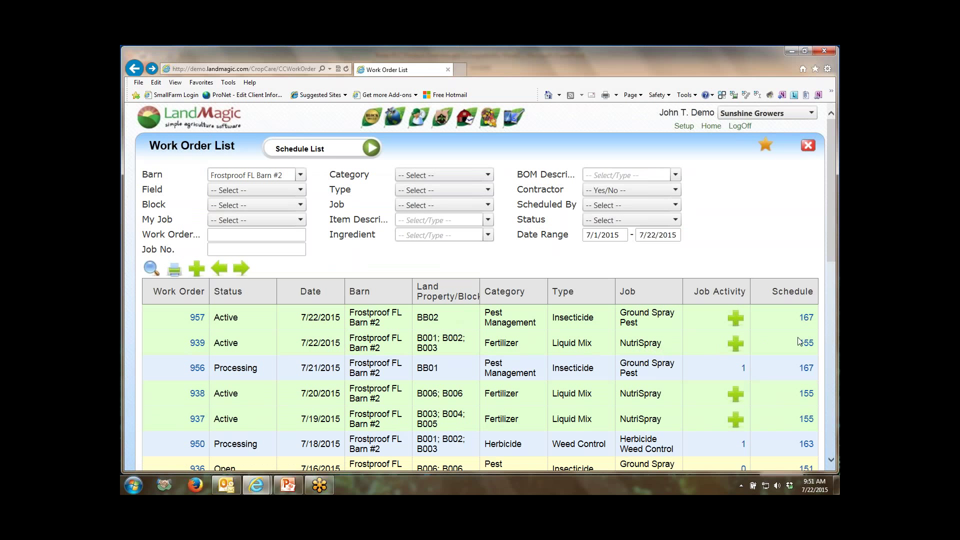
# Add a job activity for the 7/22/2015 NutriSpray work order, check its required information, and show the summary by parcel
pyautogui.click(737, 344)
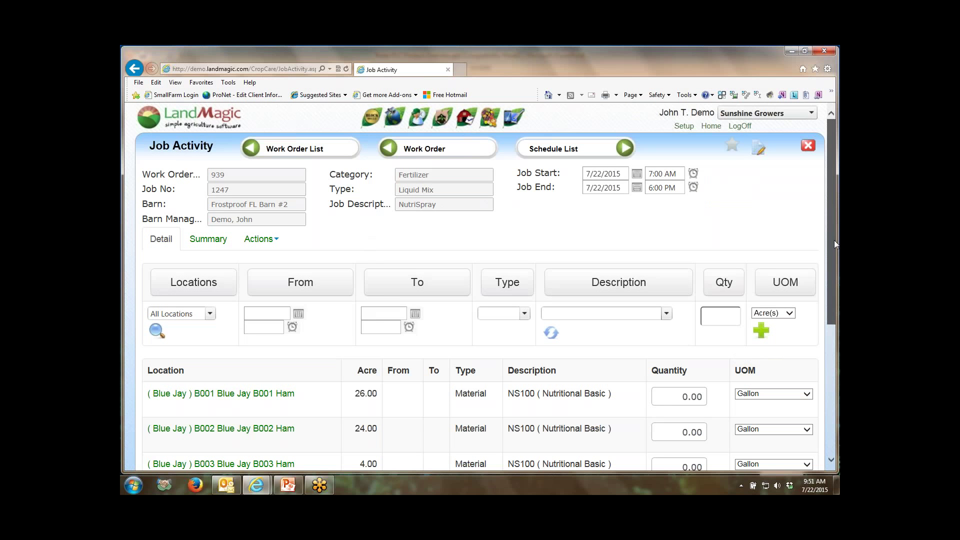
pyautogui.moveTo(834, 240); pyautogui.dragTo(834, 308)
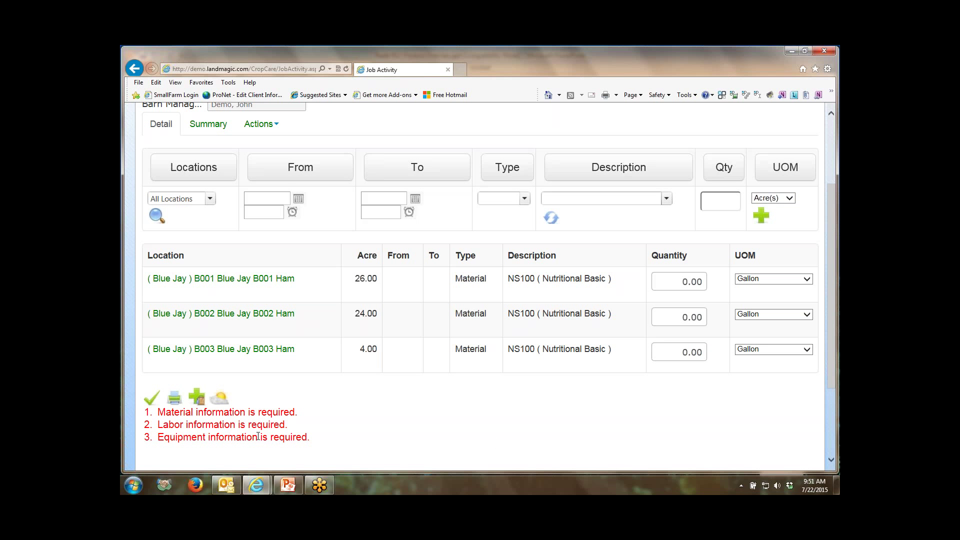
pyautogui.scroll(2, 427, 432)
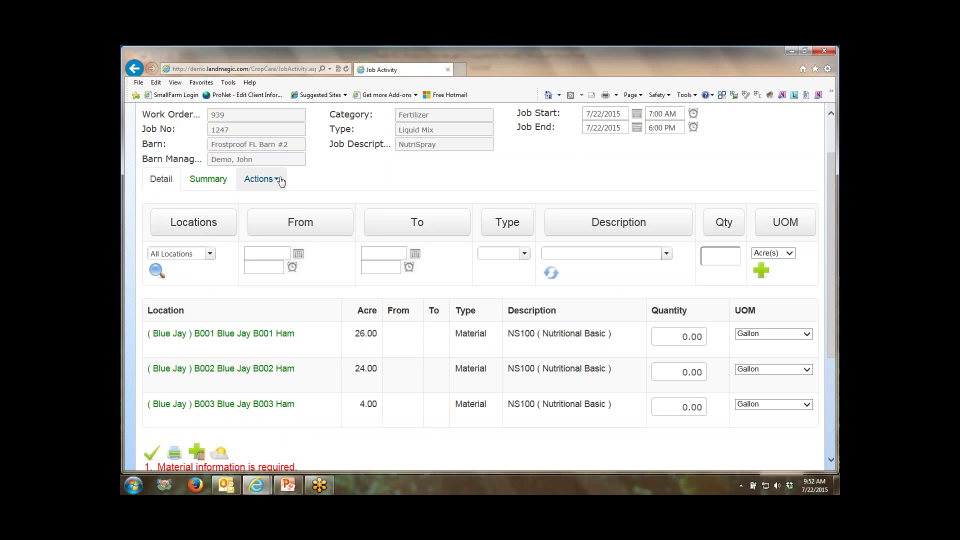
pyautogui.click(230, 181)
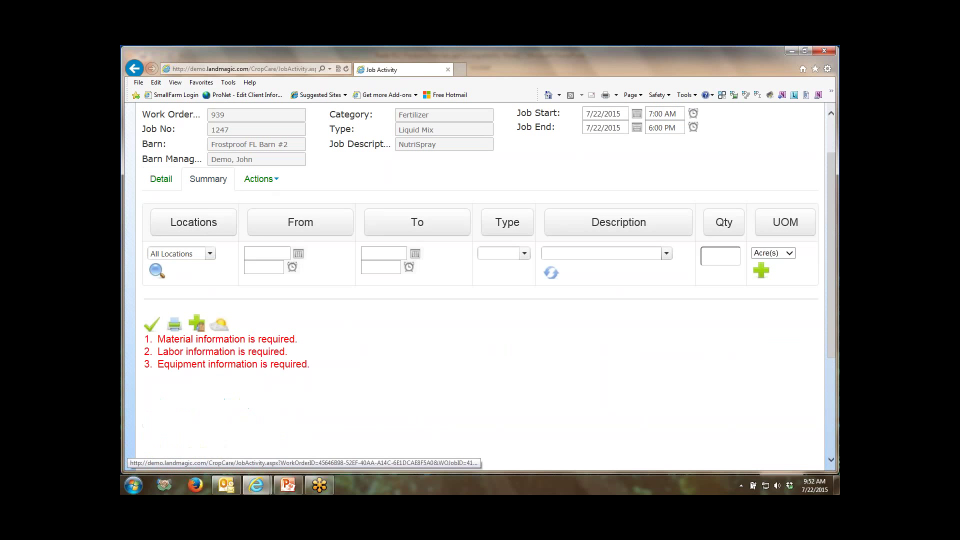
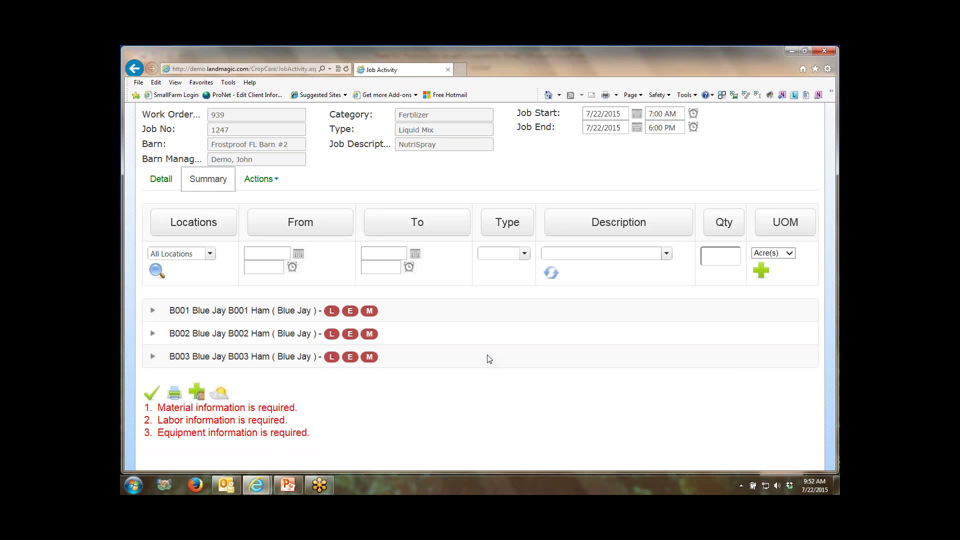
# Return the job activity to the Detail view, look over its data entry strip, and bring up the available actions
pyautogui.scroll(2, 489, 359)
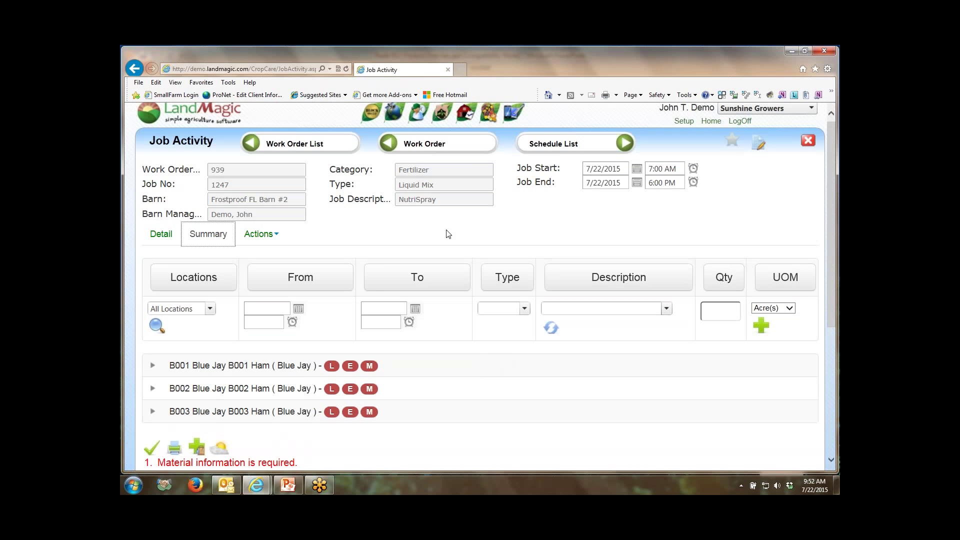
pyautogui.click(259, 233)
pyautogui.click(161, 234)
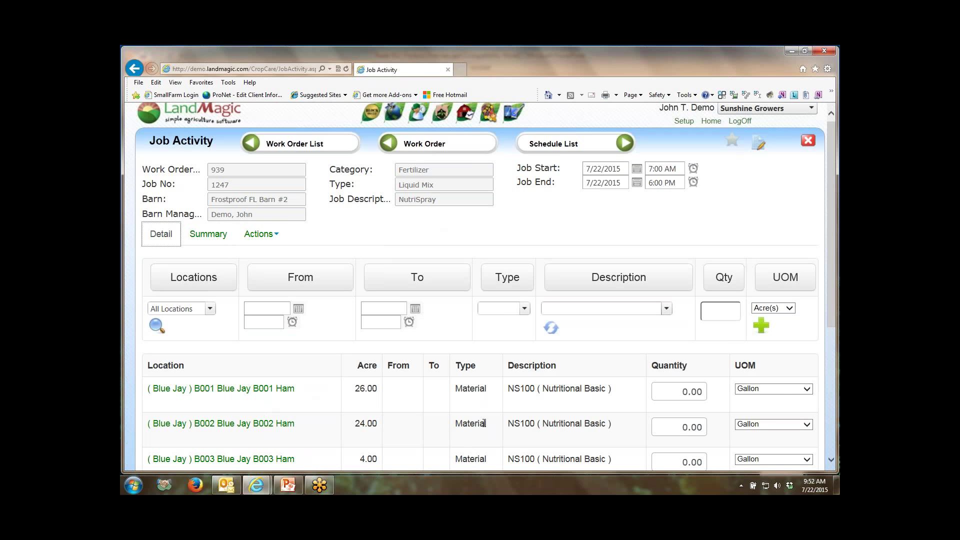
pyautogui.scroll(-1, 599, 419)
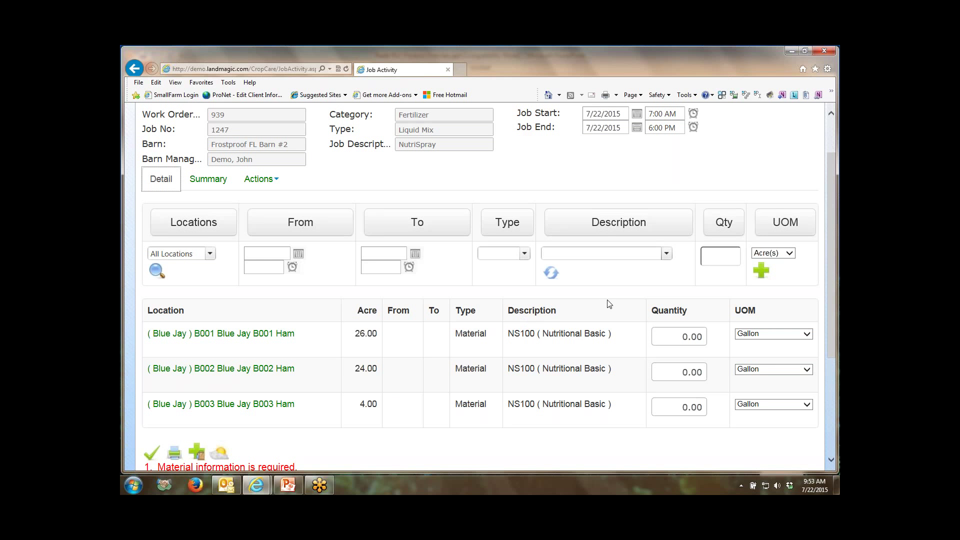
pyautogui.scroll(2, 609, 304)
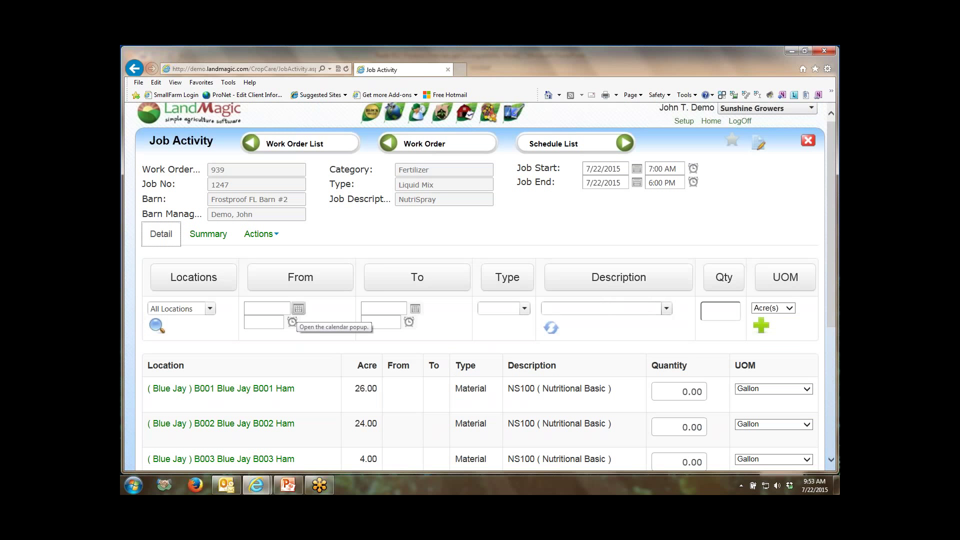
pyautogui.click(275, 235)
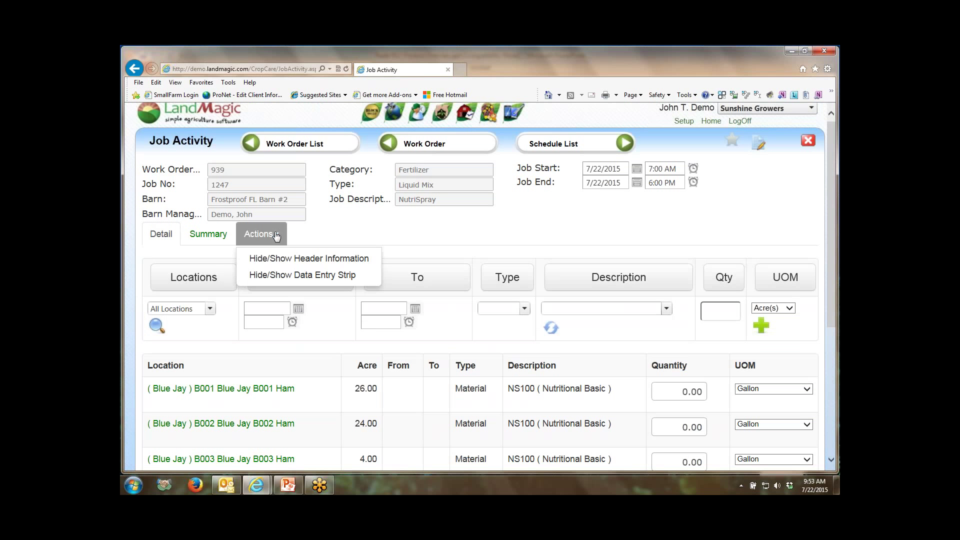
# Hide the header information and set the B001 Blue Jay NS100 material quantity to 2233, in gallons
pyautogui.click(289, 258)
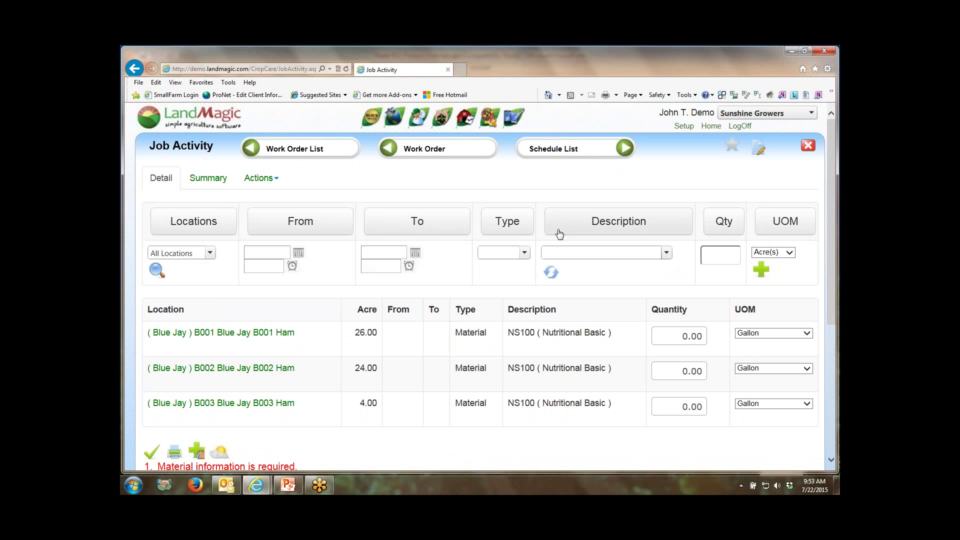
pyautogui.hotkey('ctrl', 'a')
pyautogui.write('2233')
pyautogui.press('Tab')
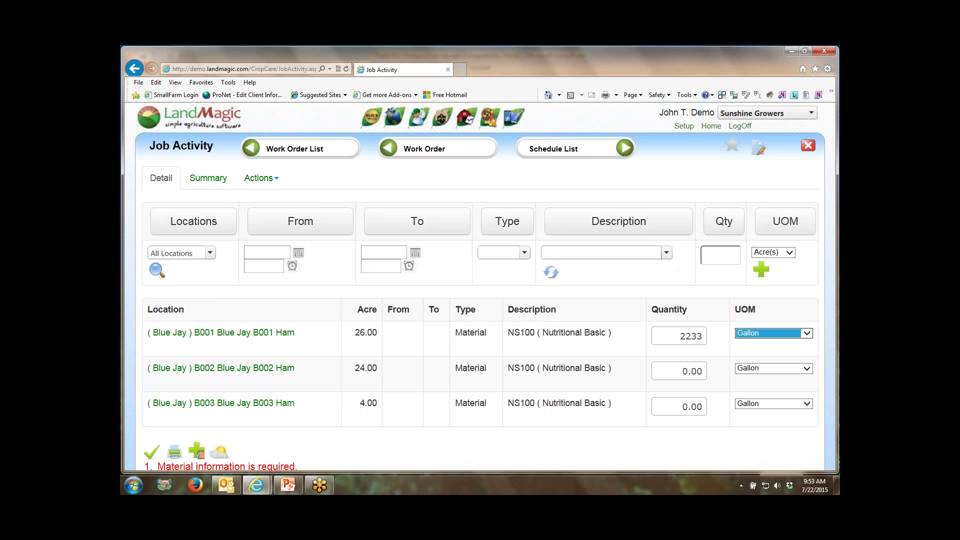
pyautogui.press('Tab')
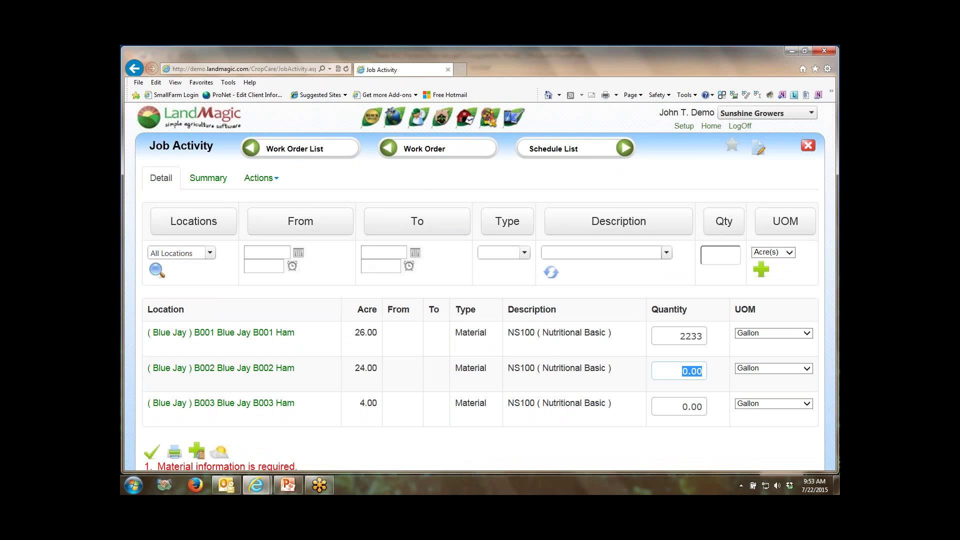
# Set the B002 Blue Jay NS100 material quantity to 2 with Tanks as its unit of measure
pyautogui.write('2')
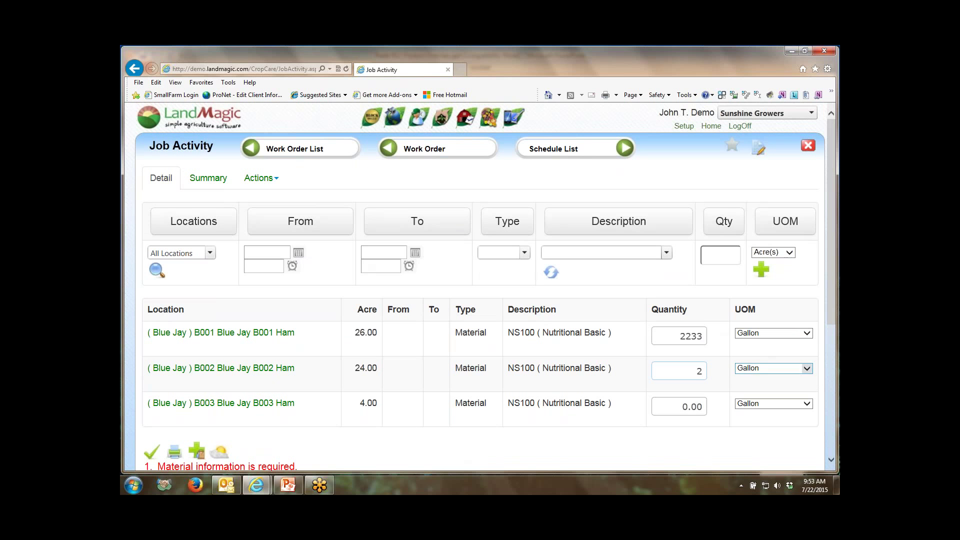
pyautogui.click(808, 370)
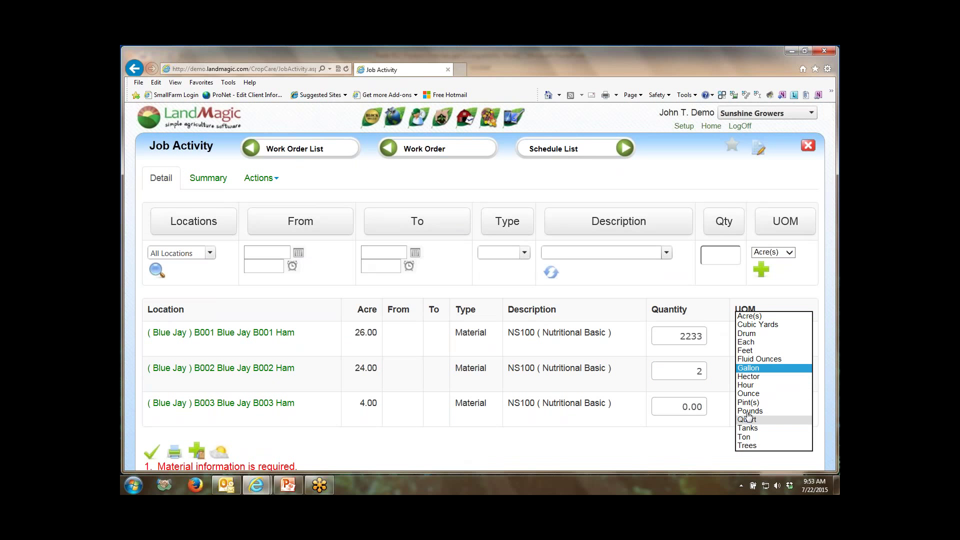
pyautogui.click(747, 428)
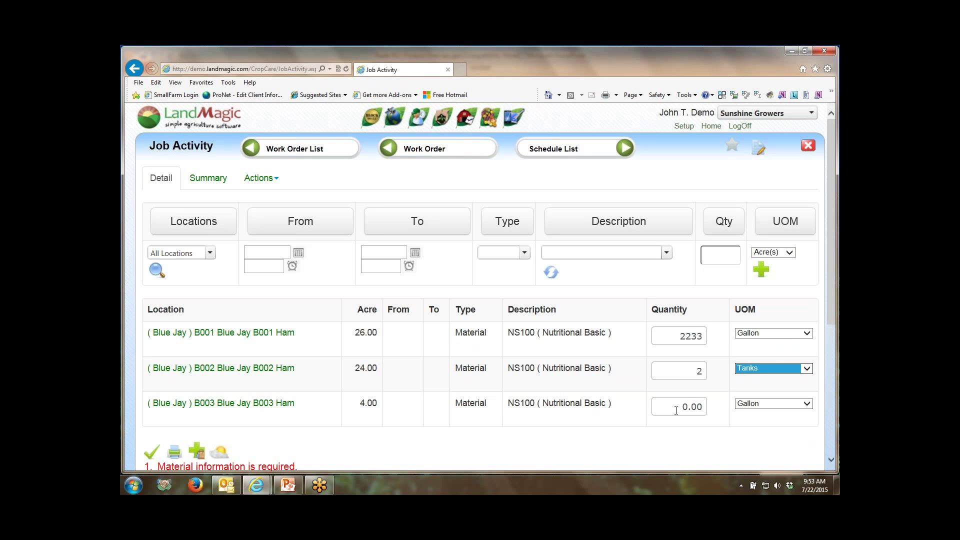
pyautogui.press('Tab')
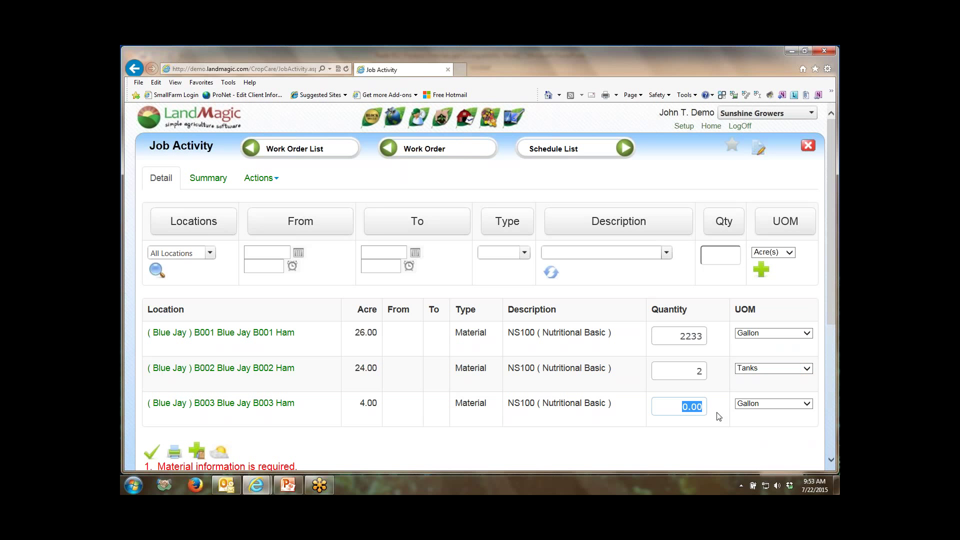
# Set the B003 Blue Jay NS100 material quantity to 832, in gallons
pyautogui.write('832')
pyautogui.scroll(-1, 564, 450)
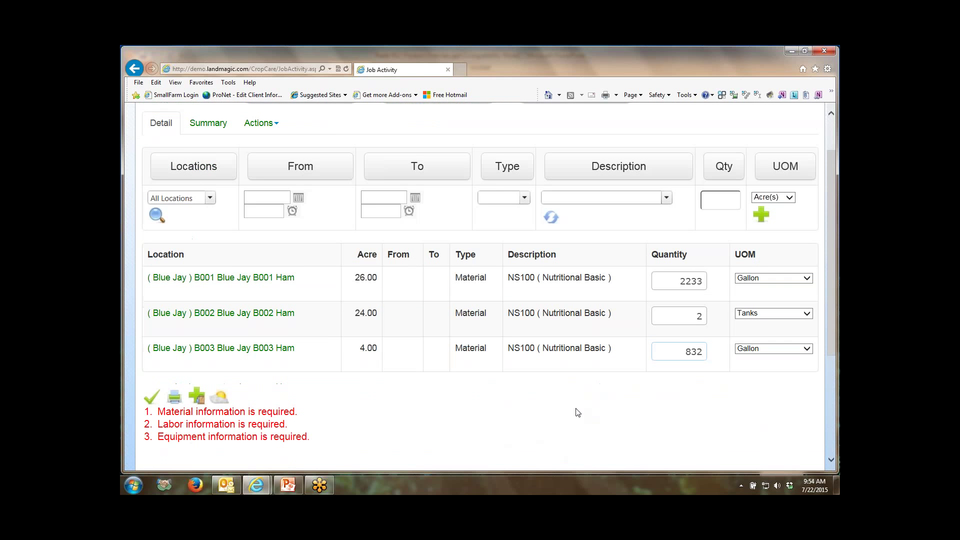
pyautogui.press('Tab')
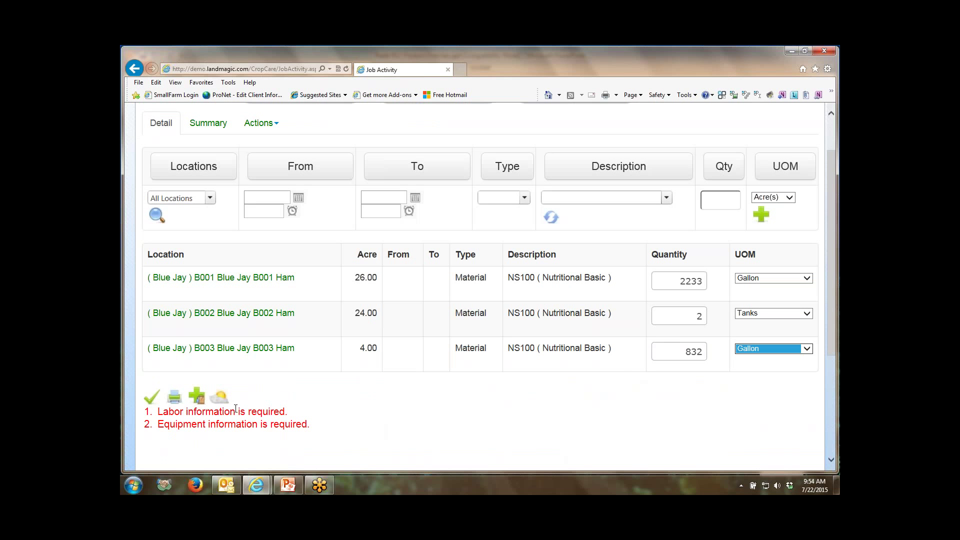
# Set the new entry to All Locations, running from 7:00 AM to 4:00 PM on 7/22/2015
pyautogui.scroll(2, 551, 428)
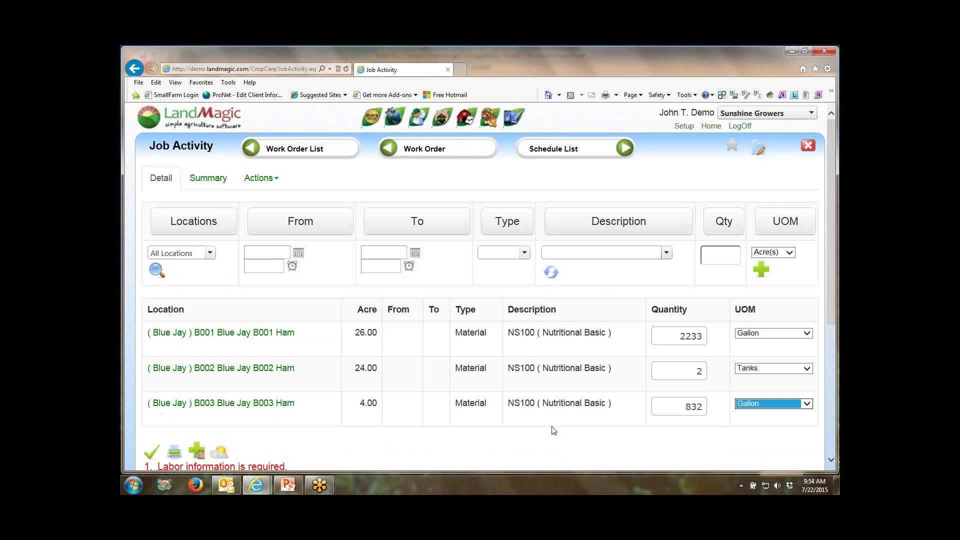
pyautogui.click(201, 230)
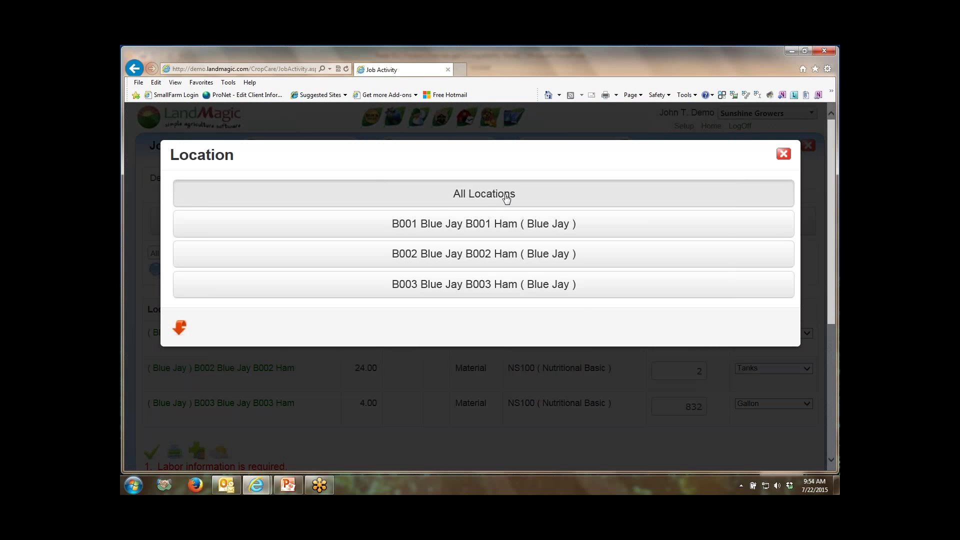
pyautogui.click(505, 194)
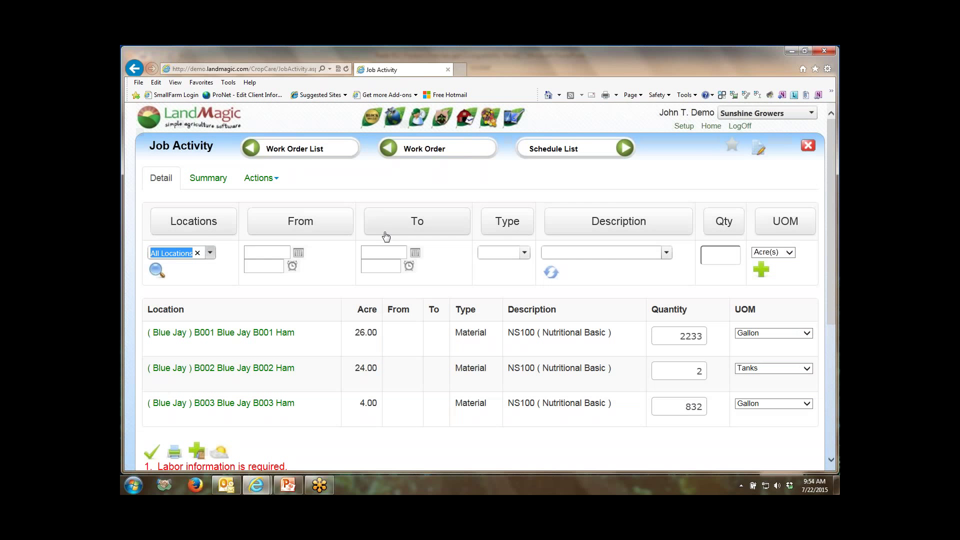
pyautogui.click(210, 253)
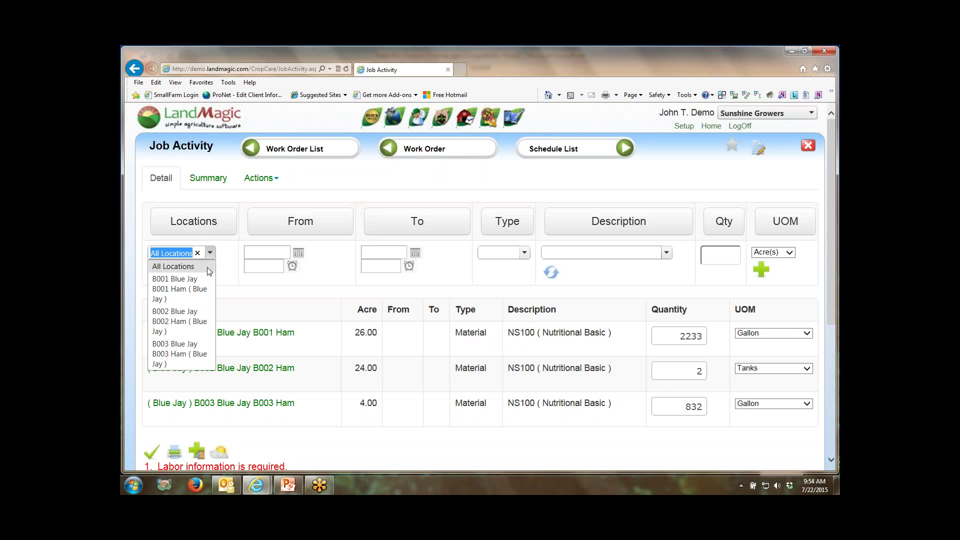
pyautogui.click(211, 254)
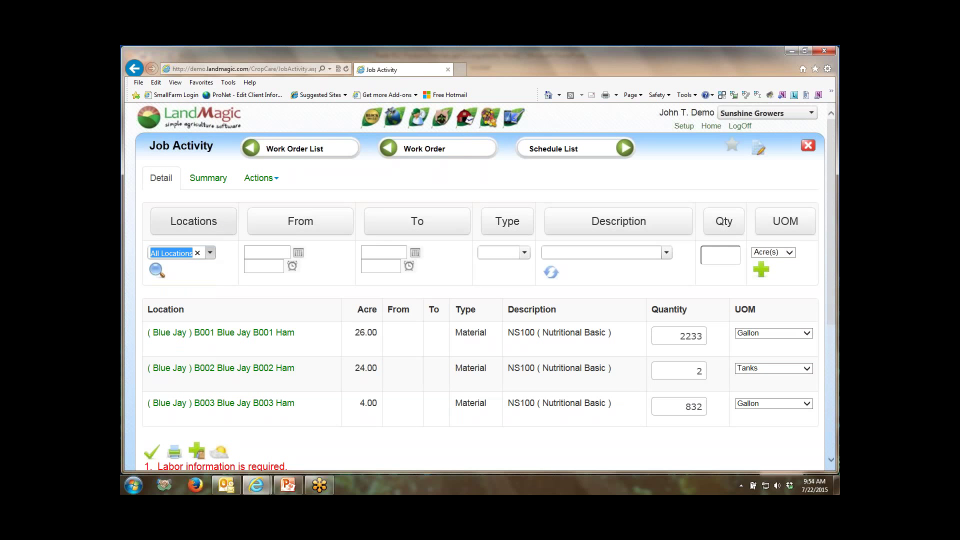
pyautogui.click(292, 265)
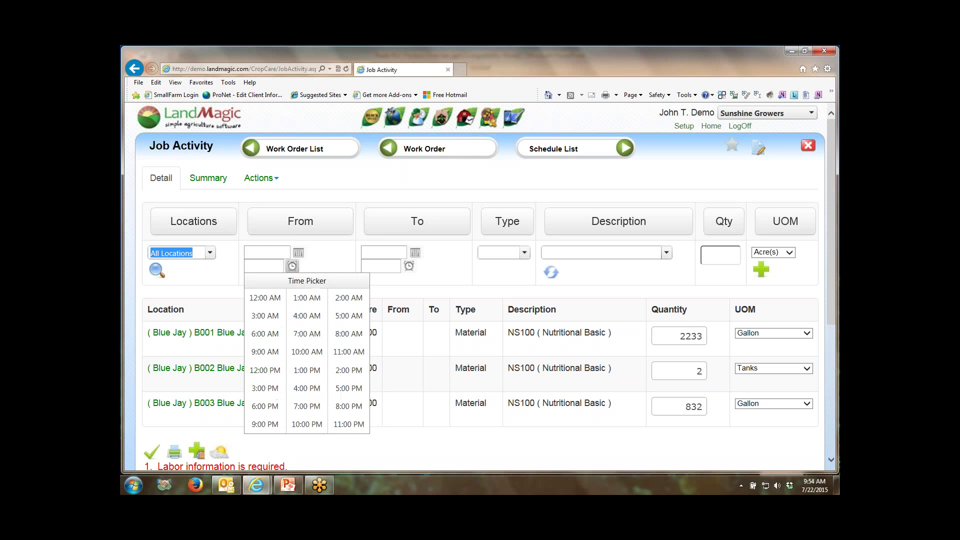
pyautogui.click(306, 333)
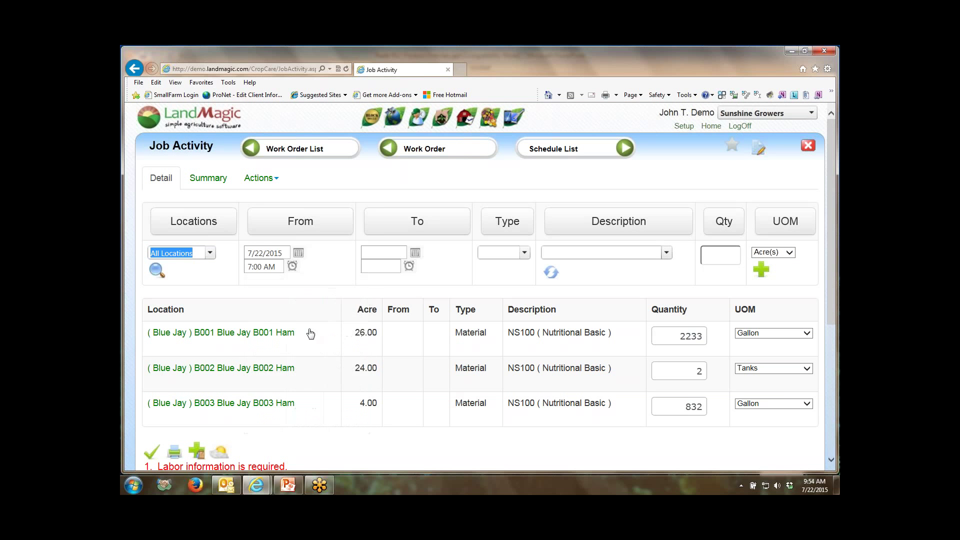
pyautogui.click(409, 265)
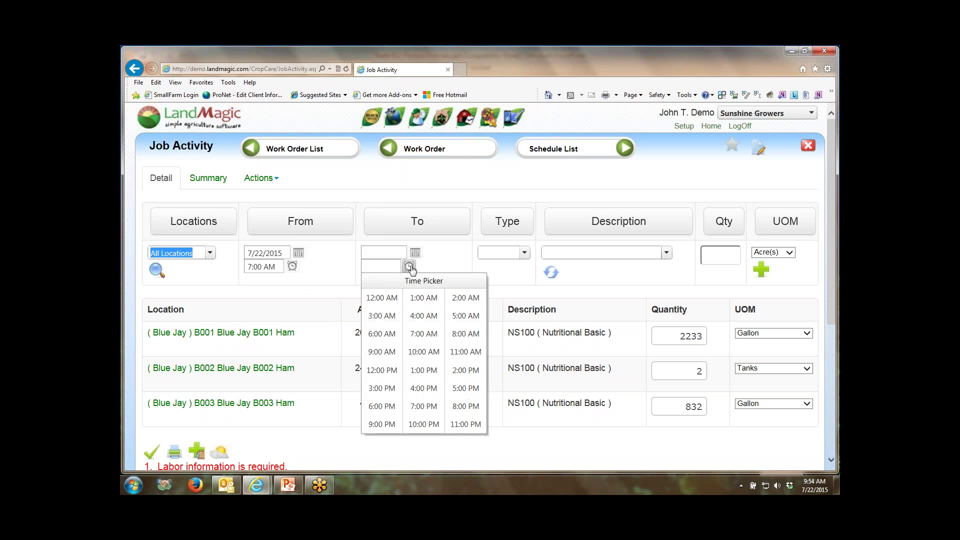
pyautogui.click(423, 388)
# Choose Labor as the entry type, select two employees, and add their labor entries to the job
pyautogui.click(525, 253)
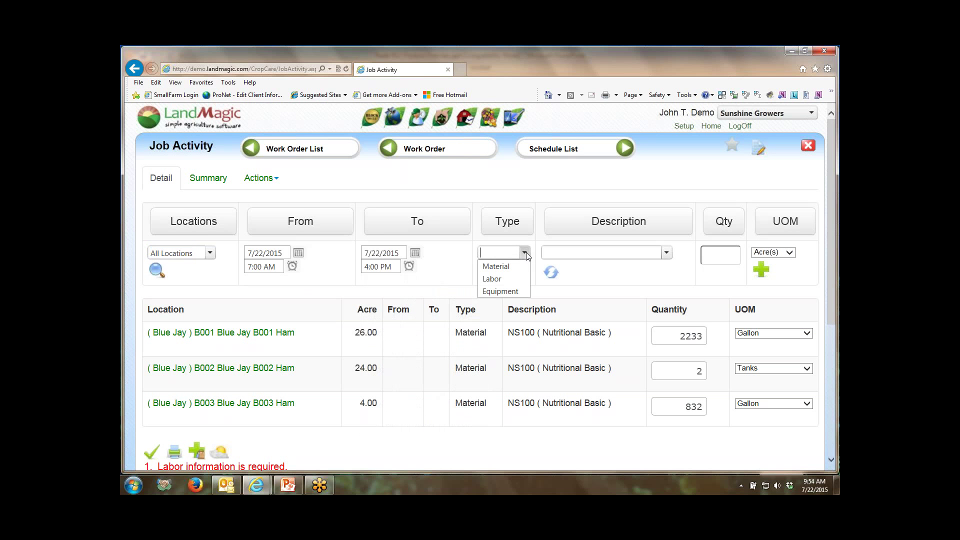
pyautogui.click(500, 281)
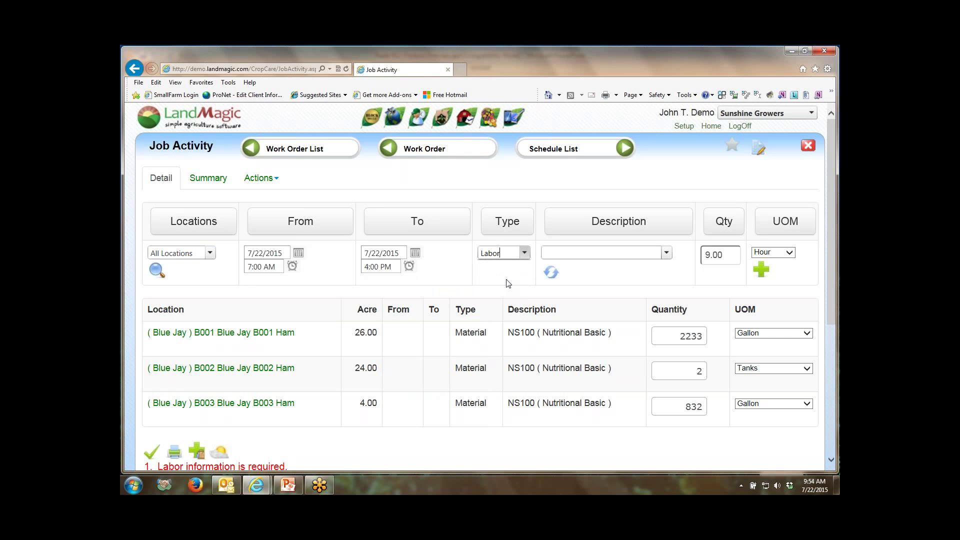
pyautogui.click(618, 221)
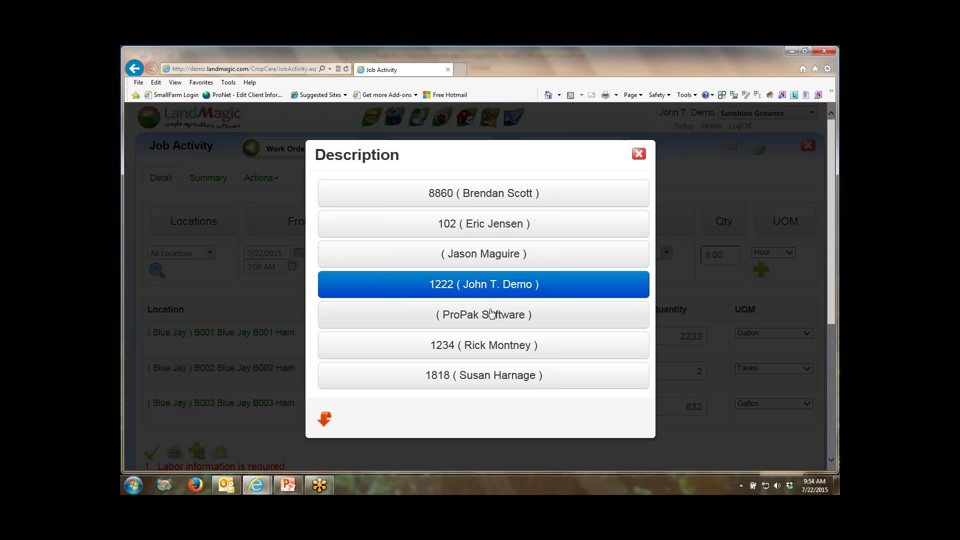
pyautogui.click(482, 352)
pyautogui.click(325, 420)
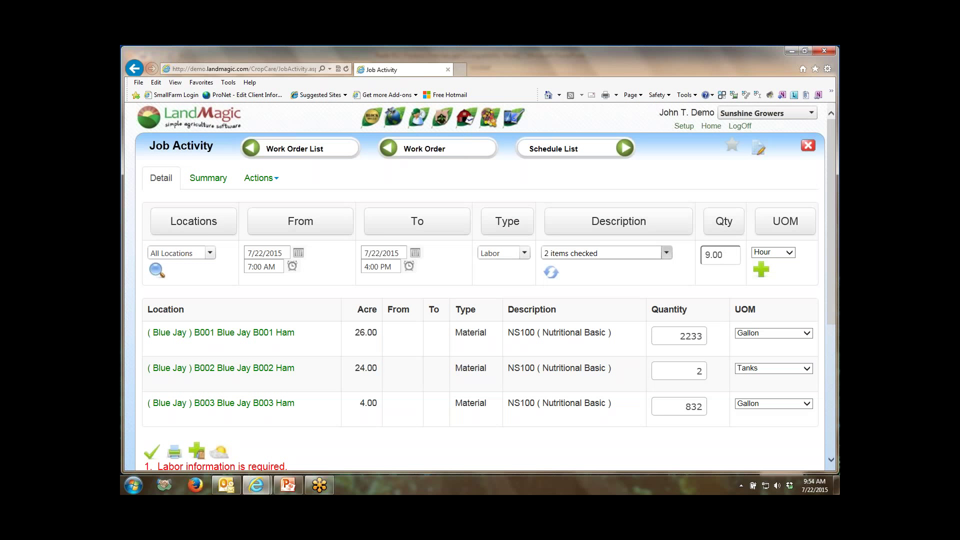
pyautogui.click(761, 271)
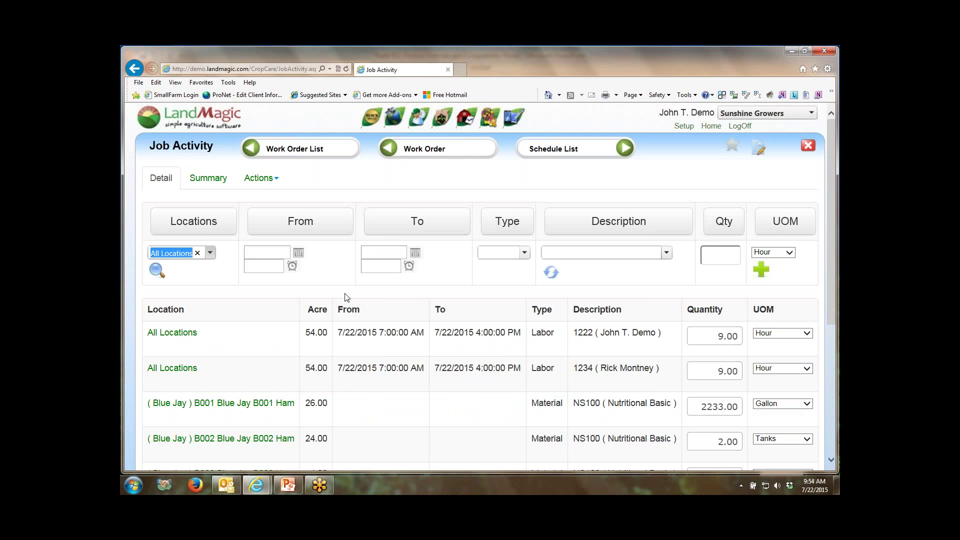
# Review the fields of the Environmental Information form for the work order and close it without entering anything
pyautogui.scroll(-3, 406, 309)
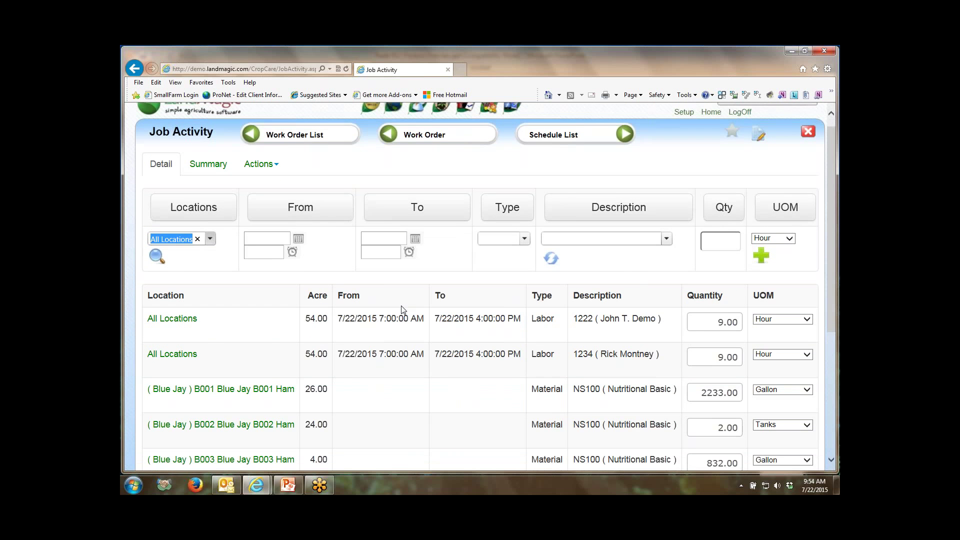
pyautogui.click(219, 410)
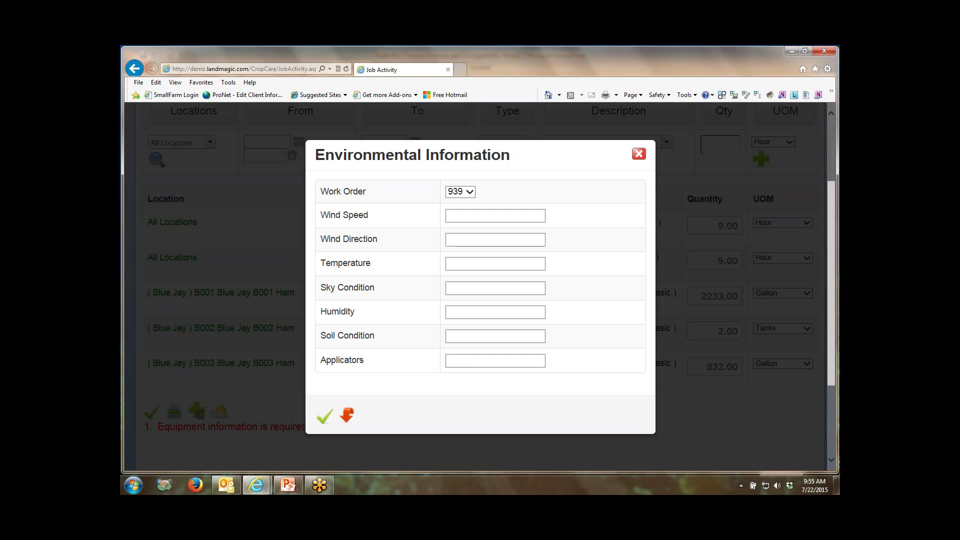
pyautogui.click(639, 153)
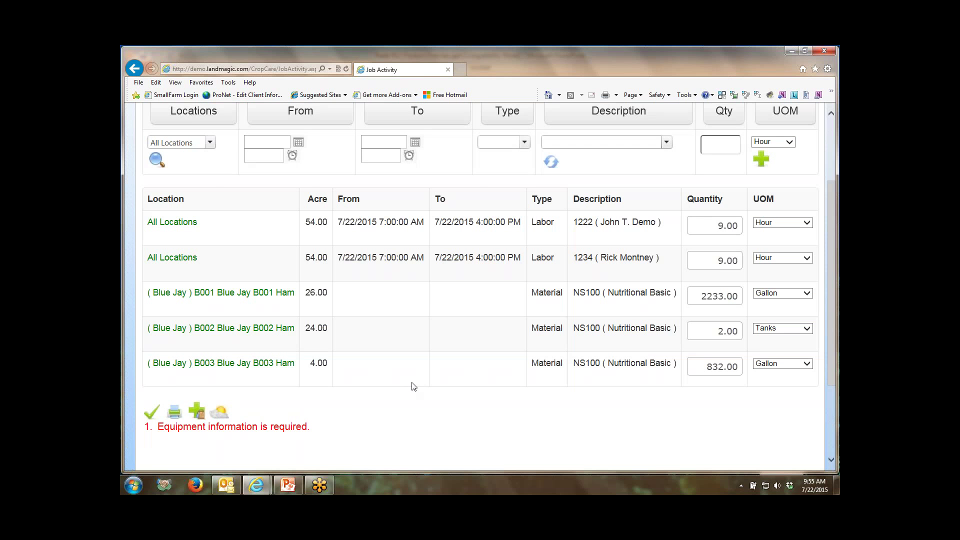
# Set the next entry's time range from 7:00 AM to 4:00 PM on 7/22/2015
pyautogui.scroll(1, 413, 385)
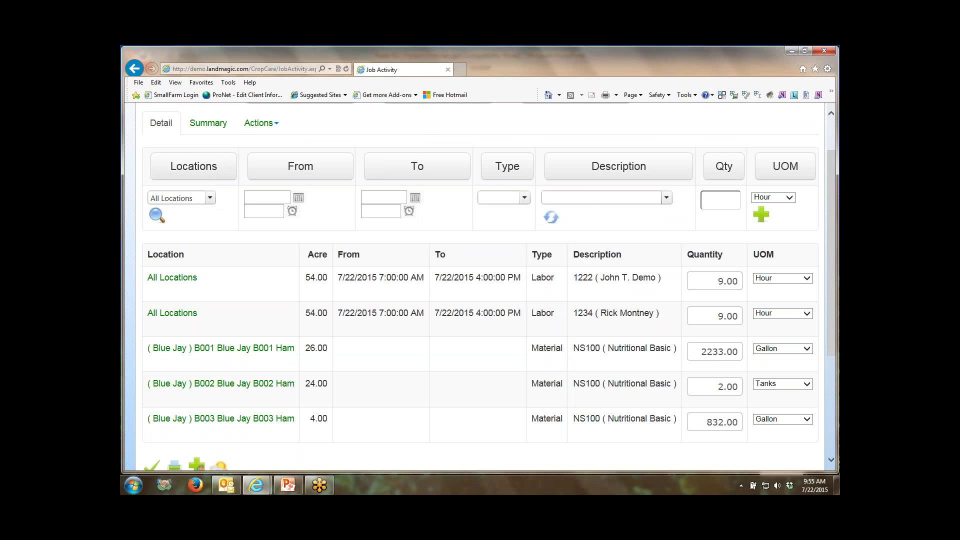
pyautogui.click(292, 212)
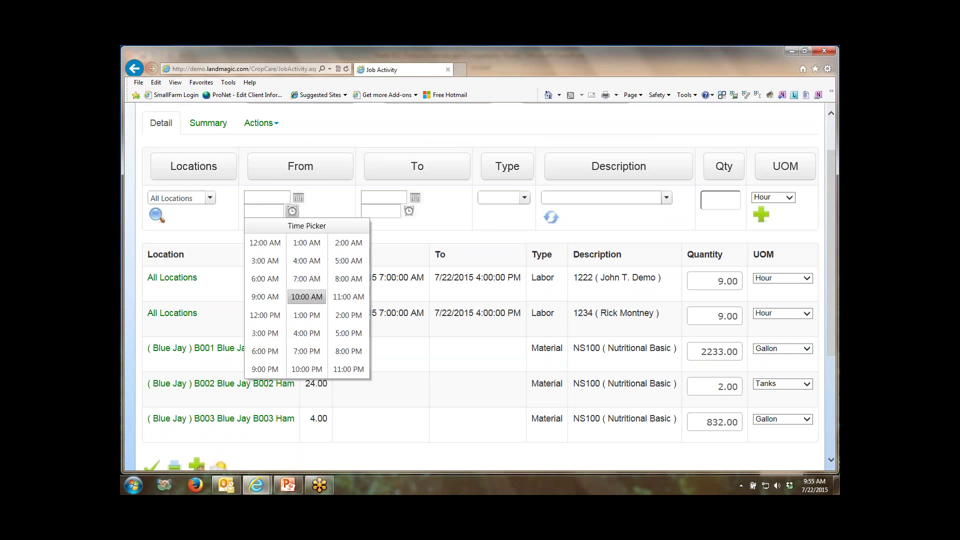
pyautogui.click(306, 278)
pyautogui.click(408, 212)
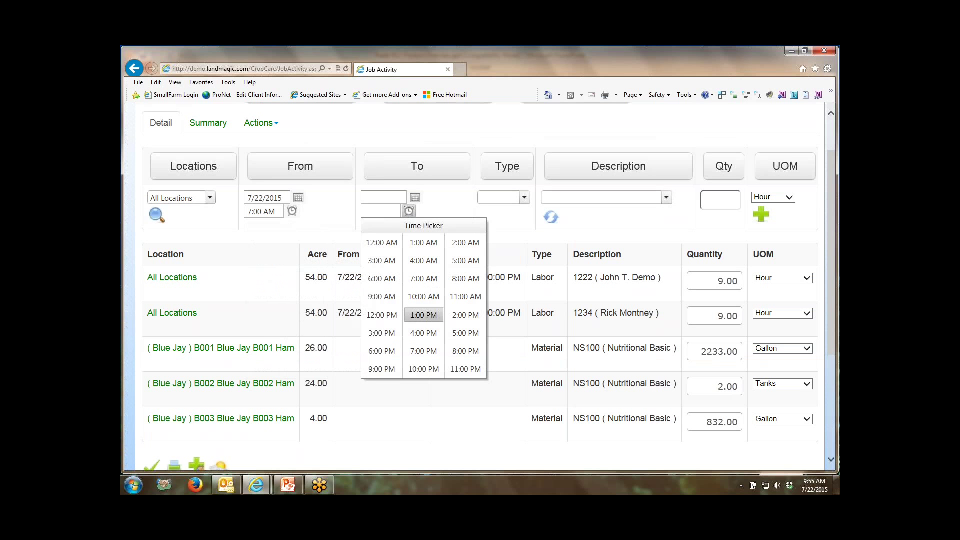
pyautogui.click(424, 333)
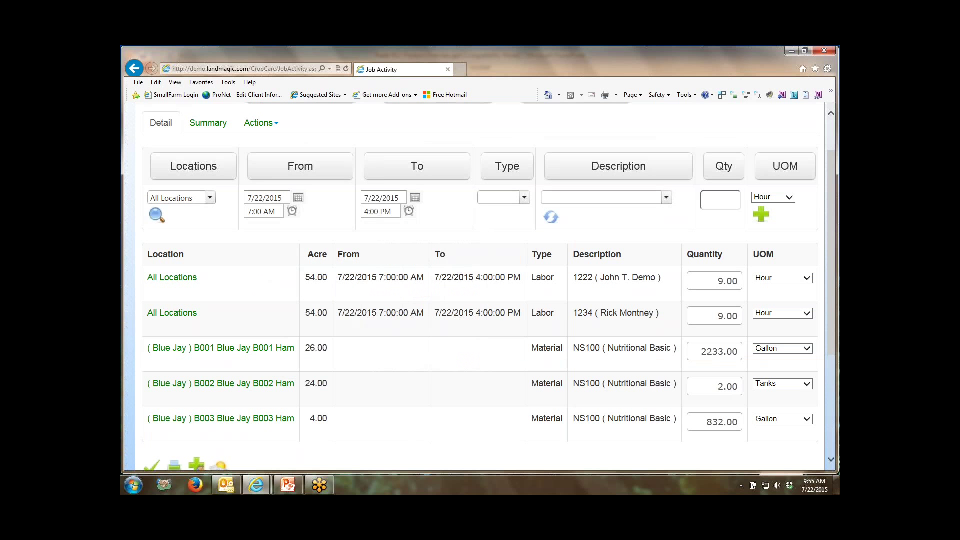
# Set the new entry's type to Equipment
pyautogui.click(507, 166)
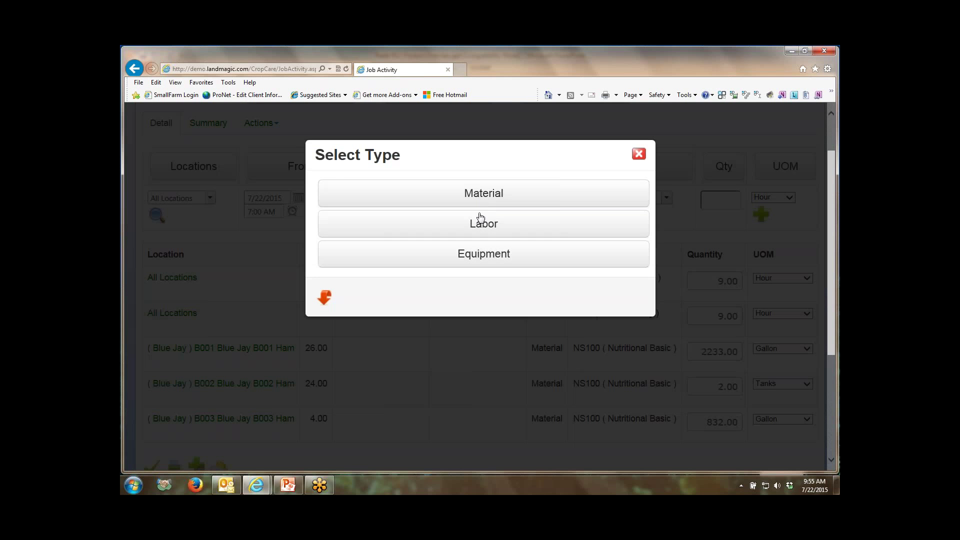
pyautogui.click(493, 199)
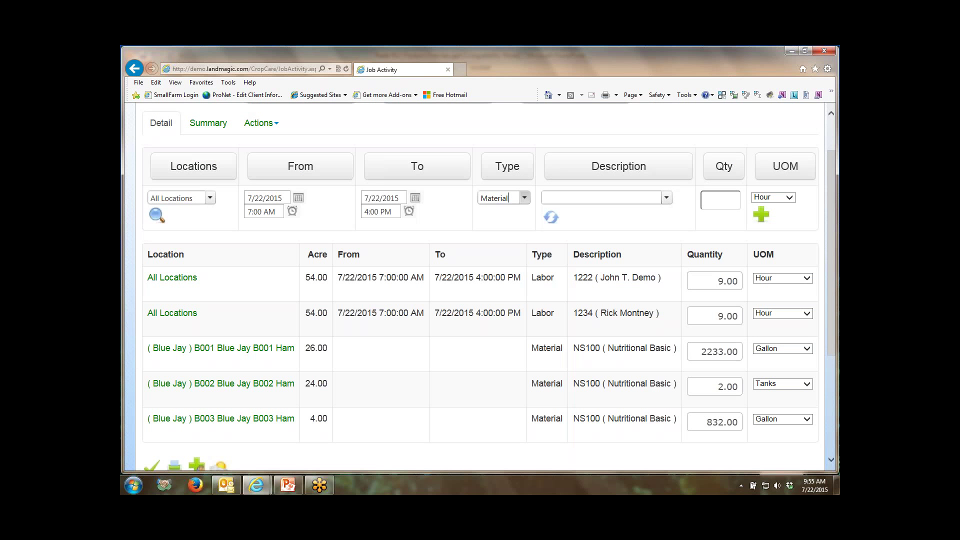
pyautogui.click(515, 175)
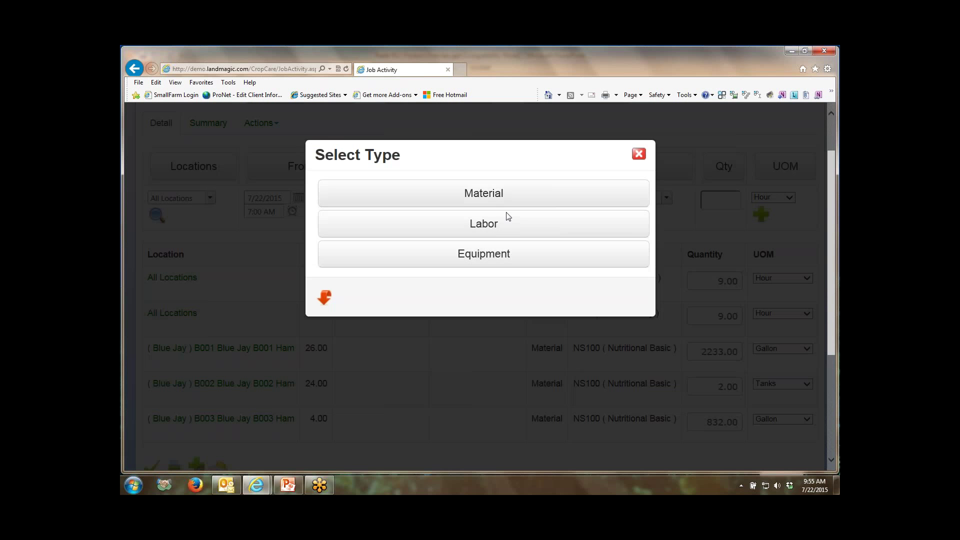
pyautogui.click(499, 254)
# Select SPR300 (Fertilizer Sprayer) and TR103 (Tractor) as the equipment and add them to the job with a quantity of 9 hours
pyautogui.click(621, 170)
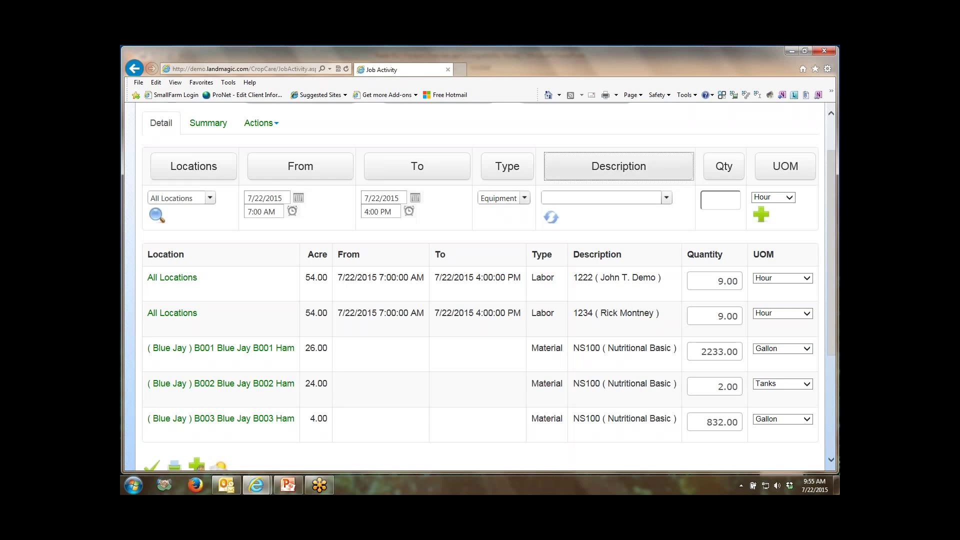
pyautogui.scroll(-5, 514, 360)
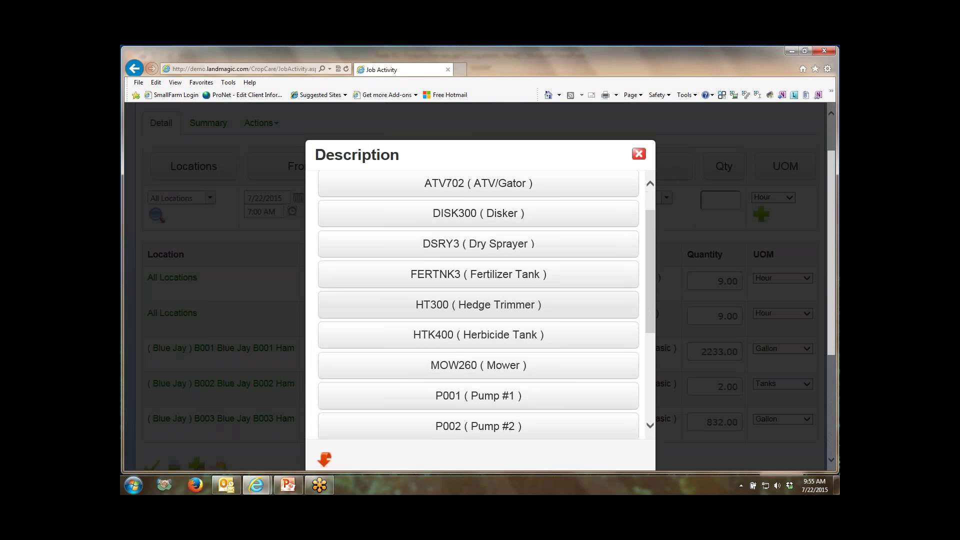
pyautogui.scroll(-4, 535, 332)
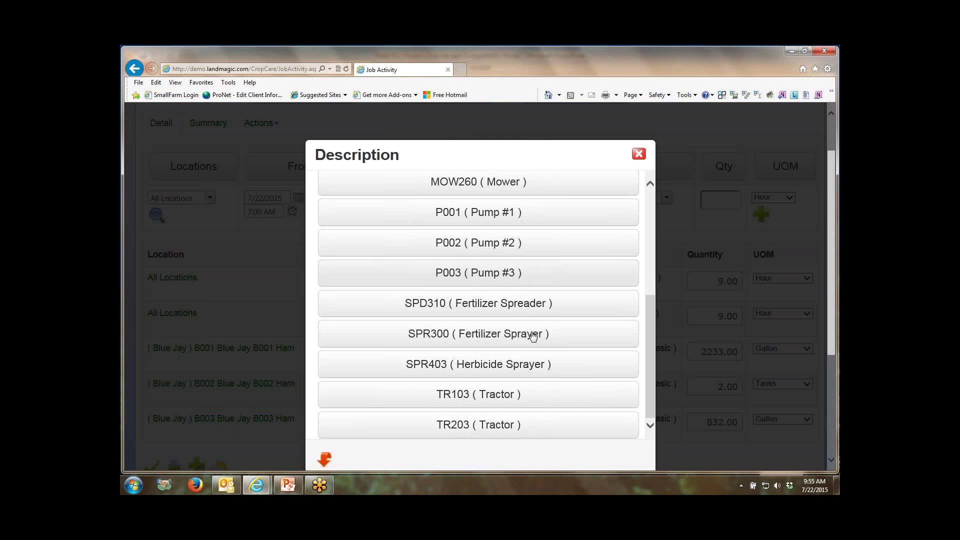
pyautogui.click(514, 337)
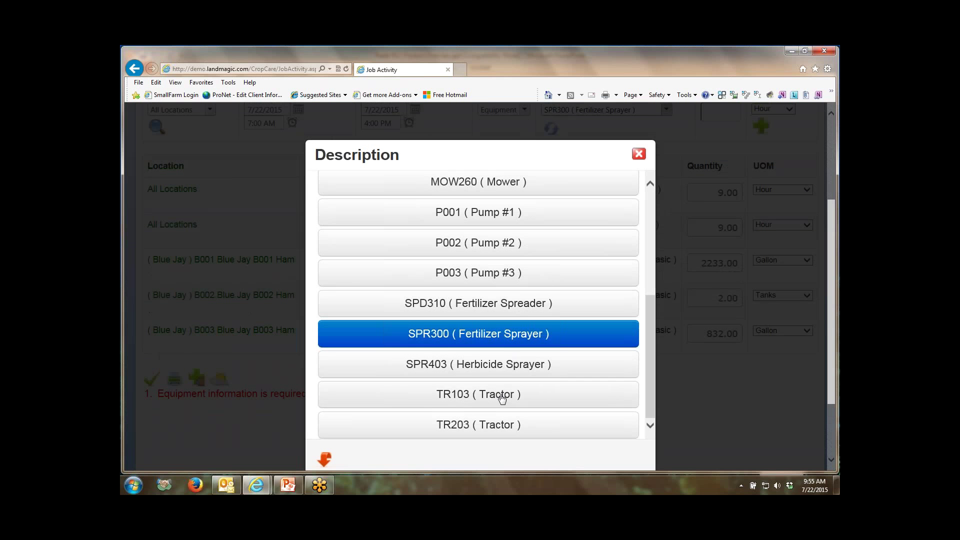
pyautogui.click(501, 399)
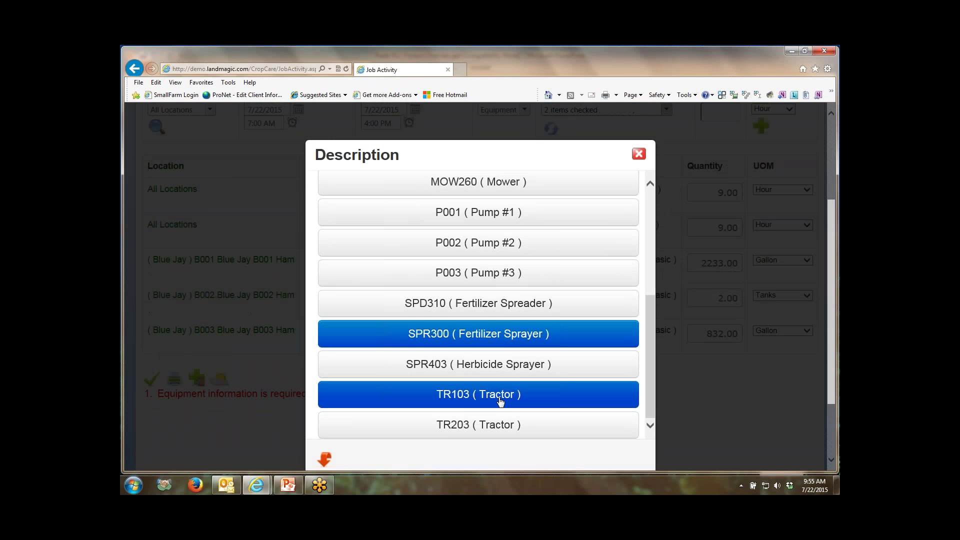
pyautogui.click(325, 459)
pyautogui.click(730, 154)
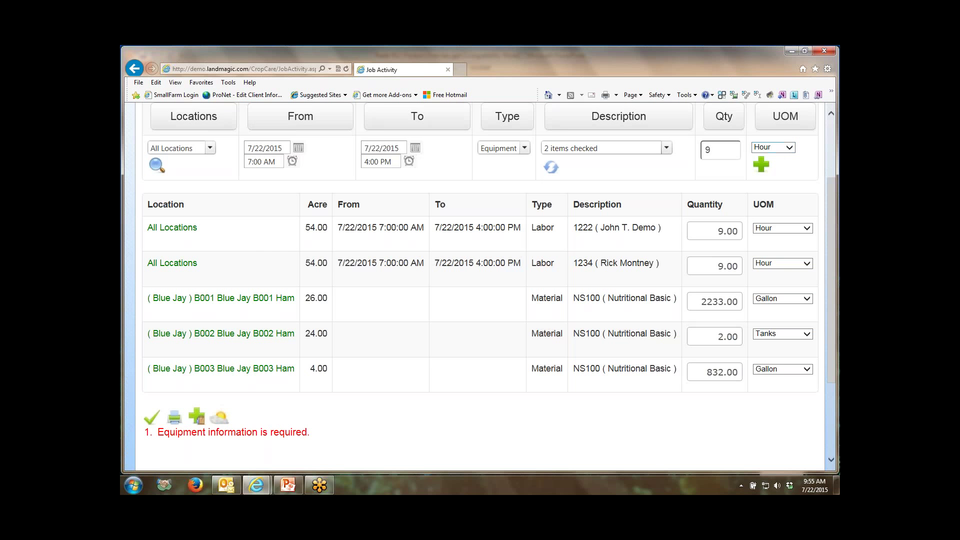
pyautogui.click(760, 164)
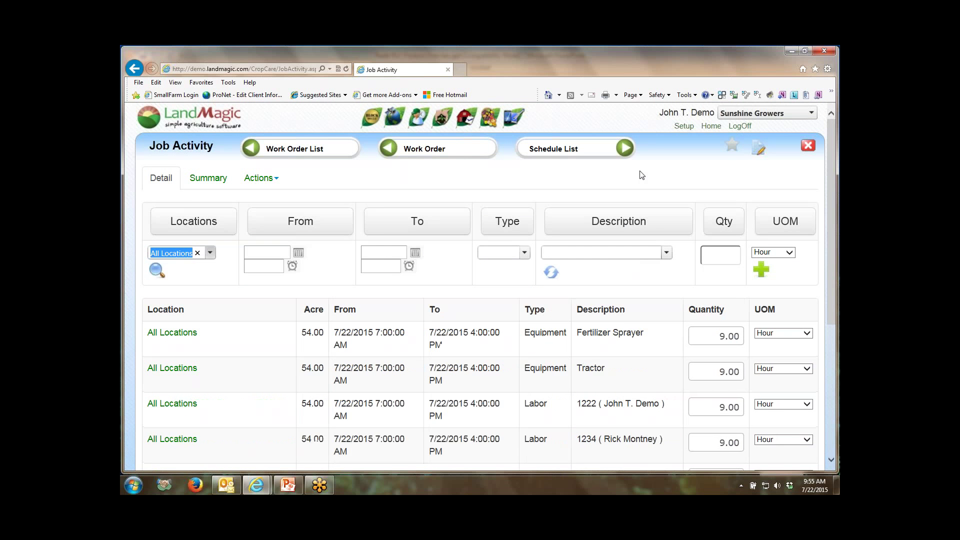
# Check the material detail of the Blue Jay B001 entry, close it unchanged, and submit the job activity
pyautogui.scroll(-5, 593, 195)
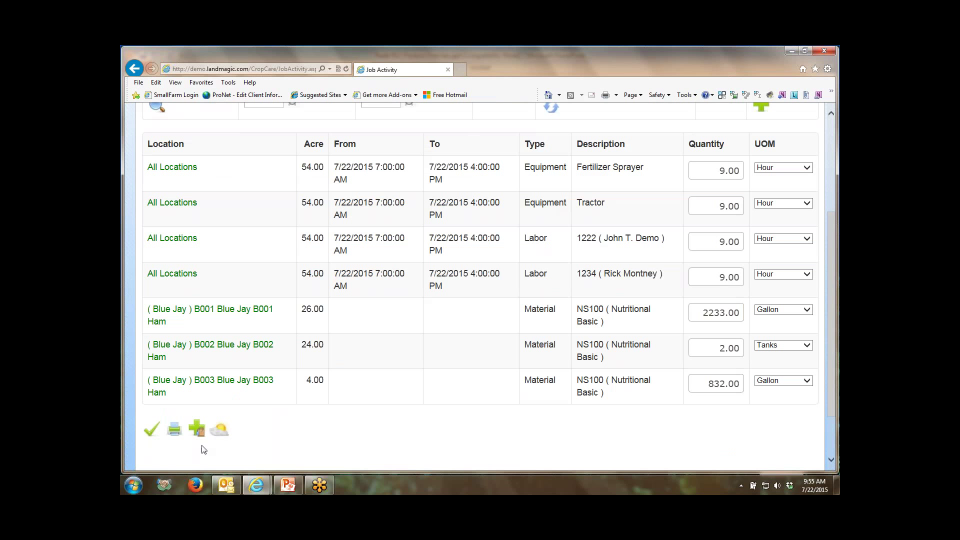
pyautogui.click(153, 436)
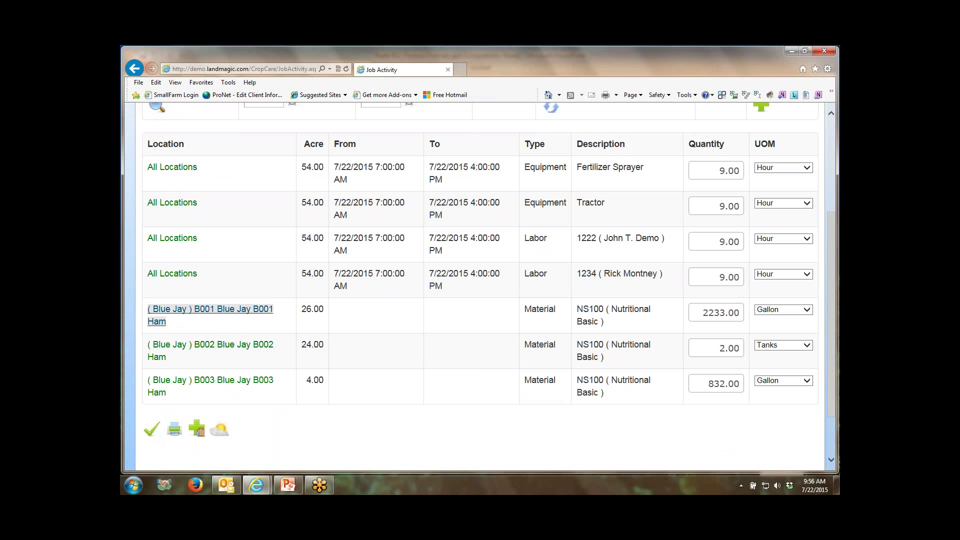
pyautogui.scroll(-4, 330, 298)
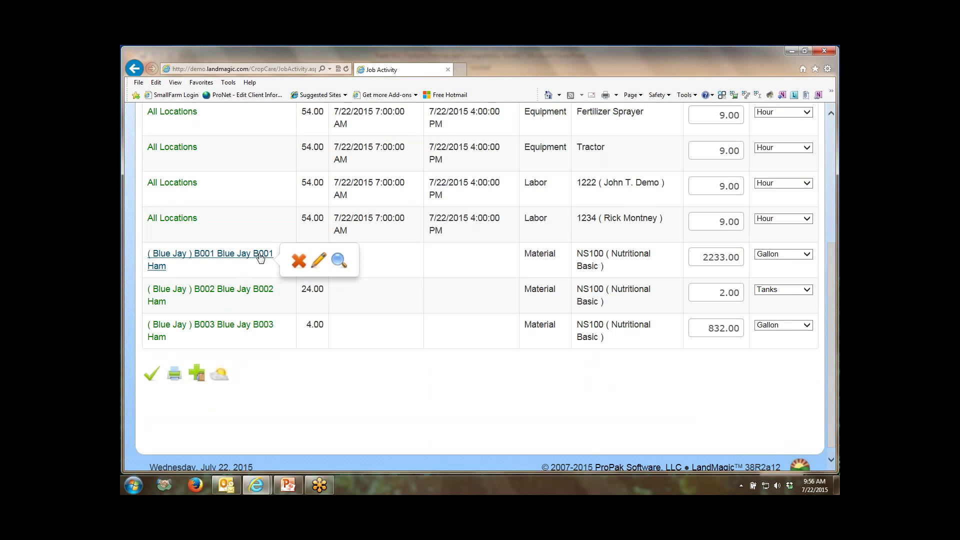
pyautogui.click(339, 261)
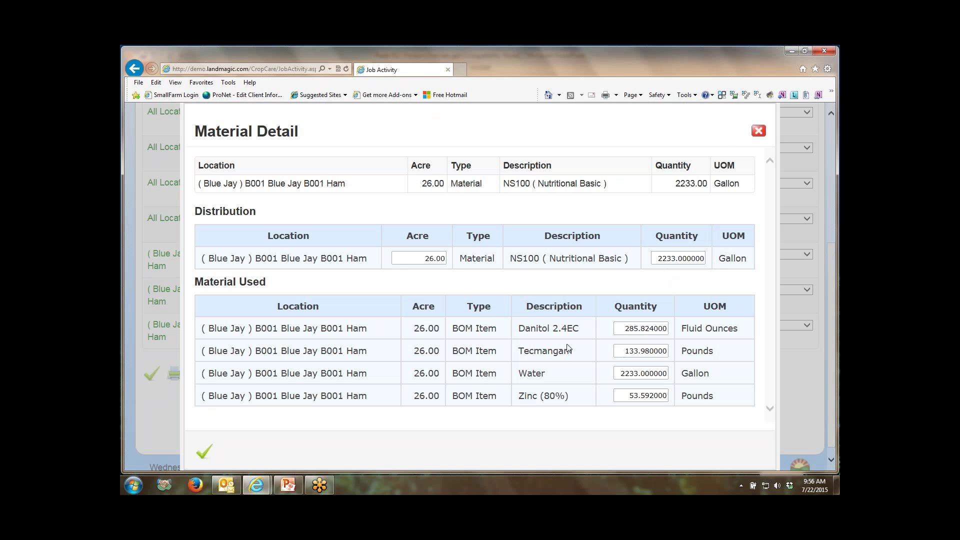
pyautogui.moveTo(624, 328); pyautogui.dragTo(672, 328)
pyautogui.click(758, 131)
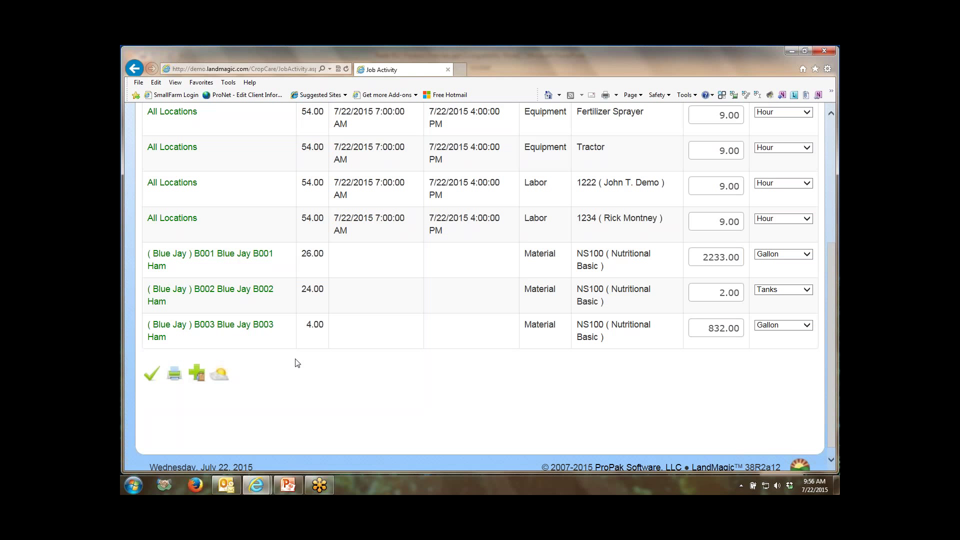
pyautogui.click(151, 374)
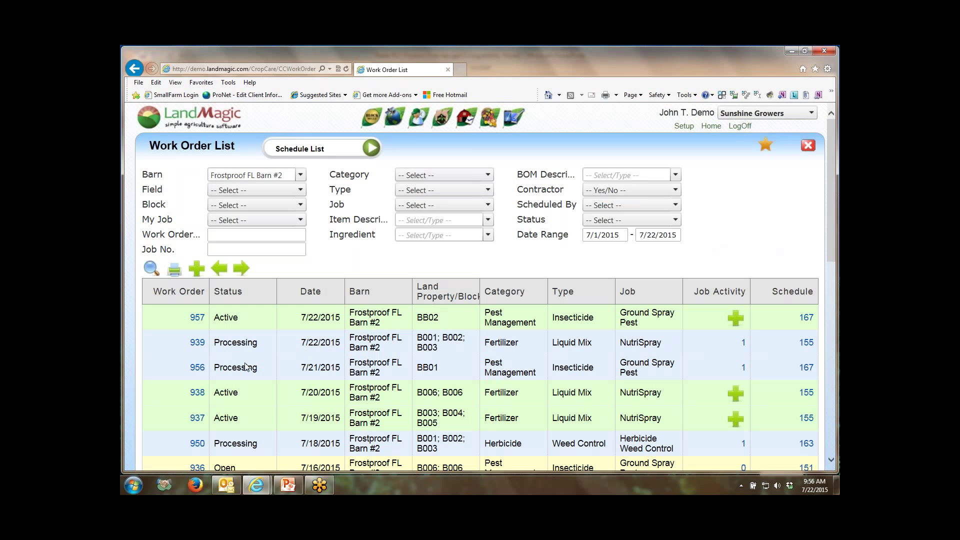
# Open the 402 - Work Order Report for work order 939, look through its acreage and material details, and close it
pyautogui.moveTo(198, 346)
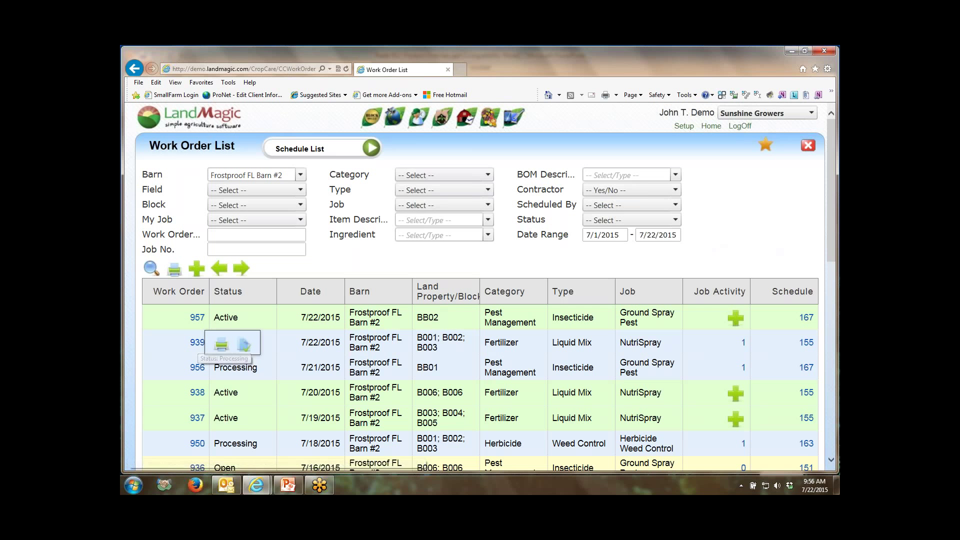
pyautogui.moveTo(221, 345)
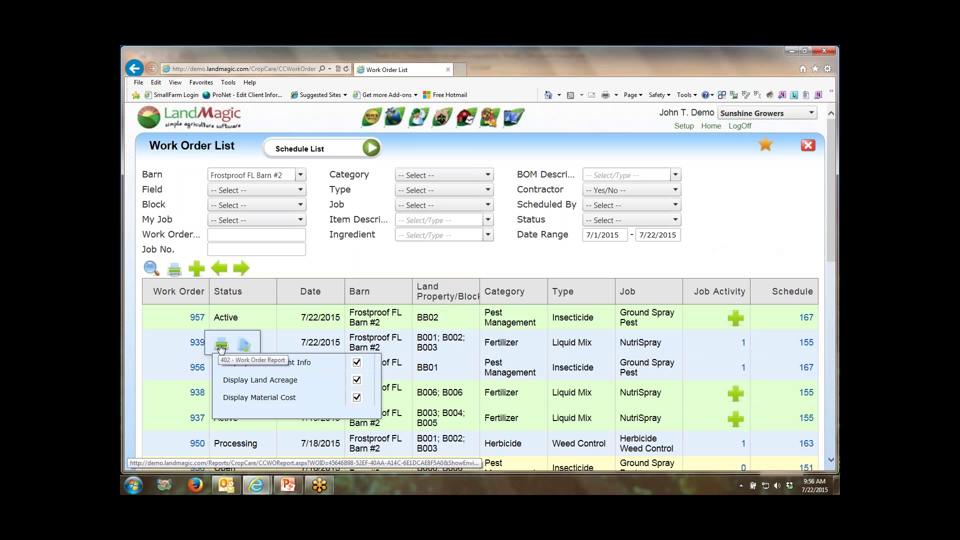
pyautogui.click(222, 345)
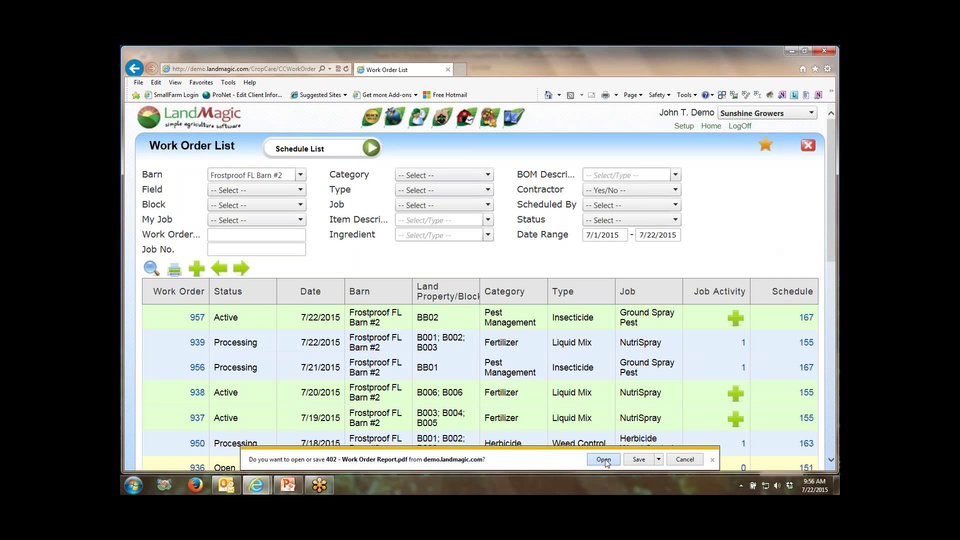
pyautogui.click(597, 462)
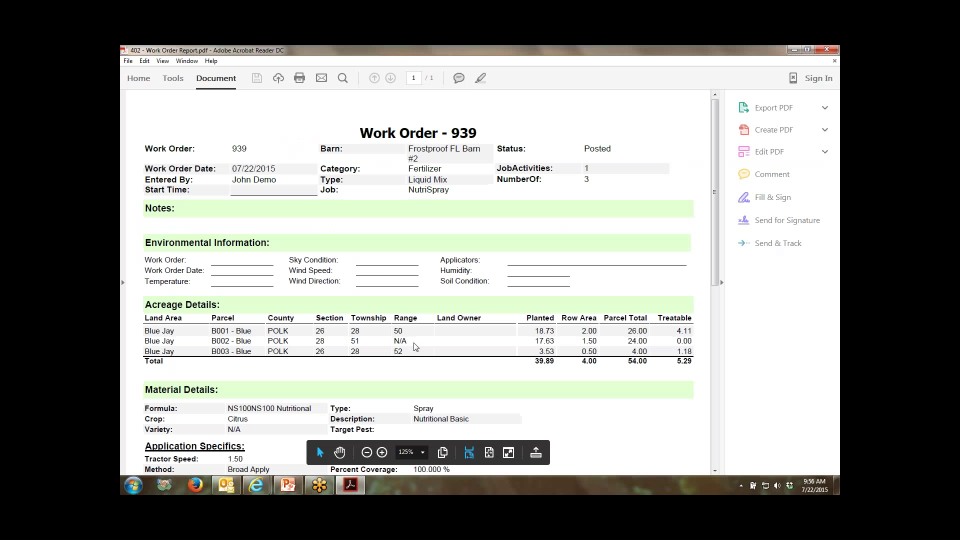
pyautogui.scroll(-4, 571, 306)
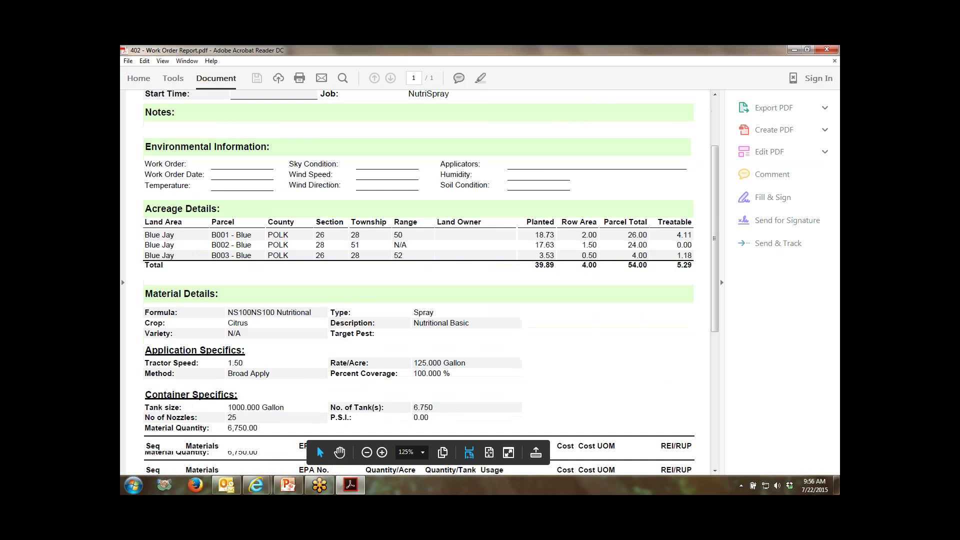
pyautogui.scroll(-3, 570, 306)
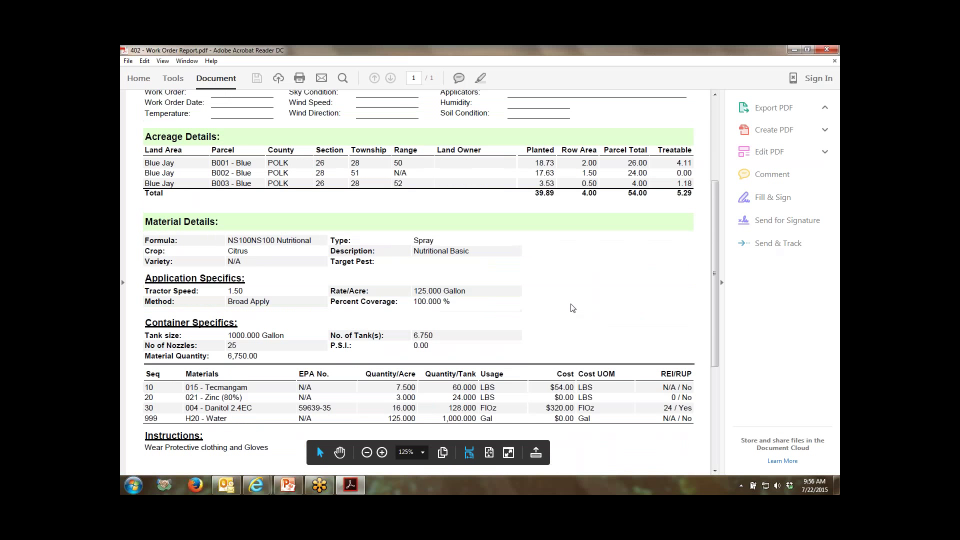
pyautogui.scroll(7, 571, 307)
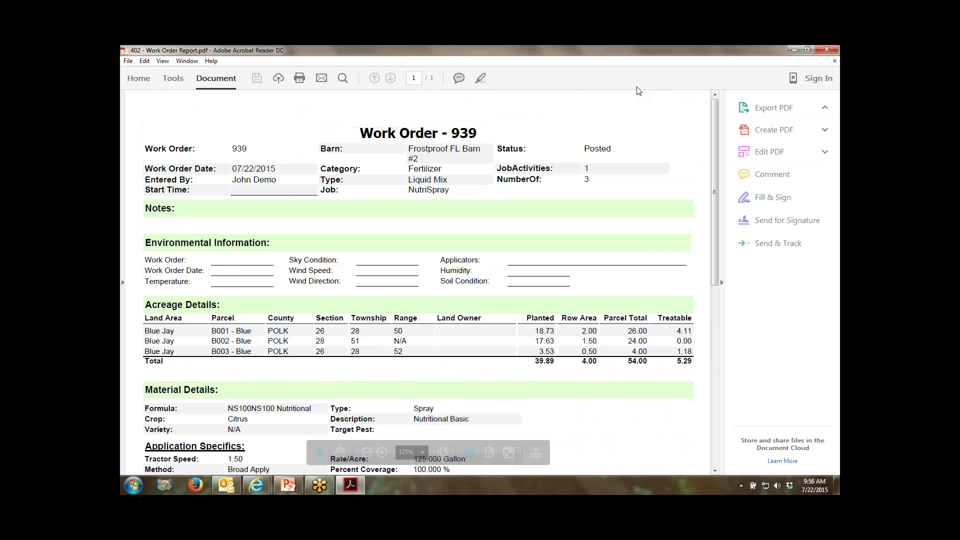
pyautogui.click(827, 51)
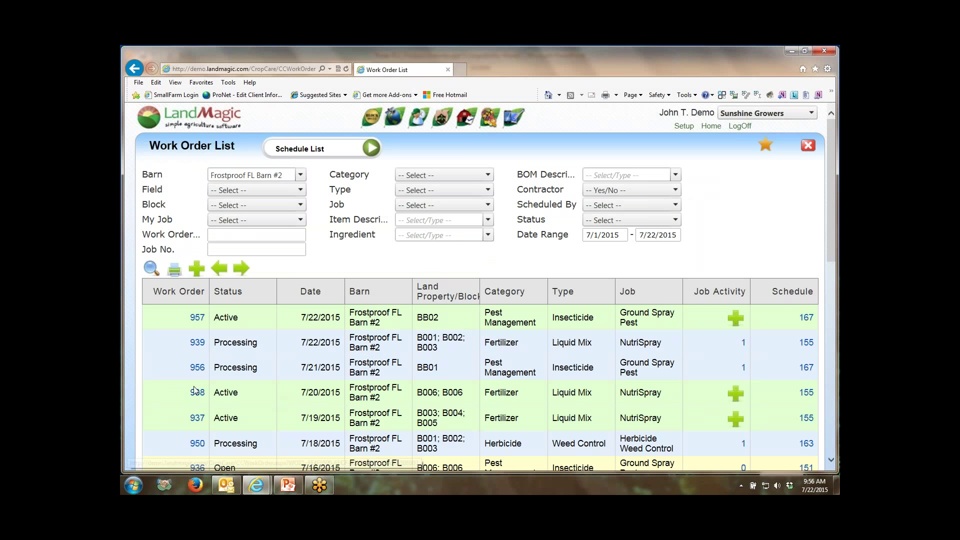
# Open the blend sheet for work order 939, check the inventory quantities, and post it to relieve inventory from Frostproof FL Barn #2
pyautogui.moveTo(196, 395)
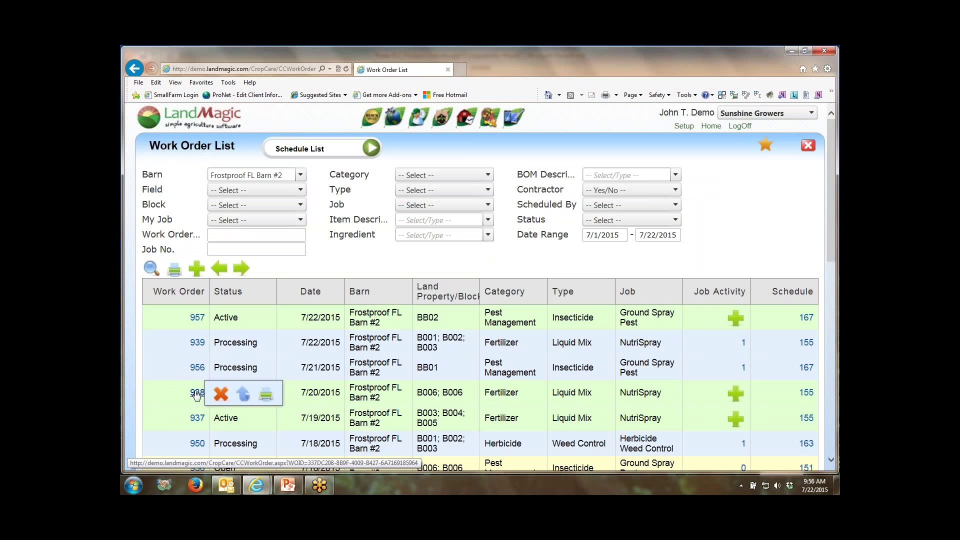
pyautogui.moveTo(198, 343)
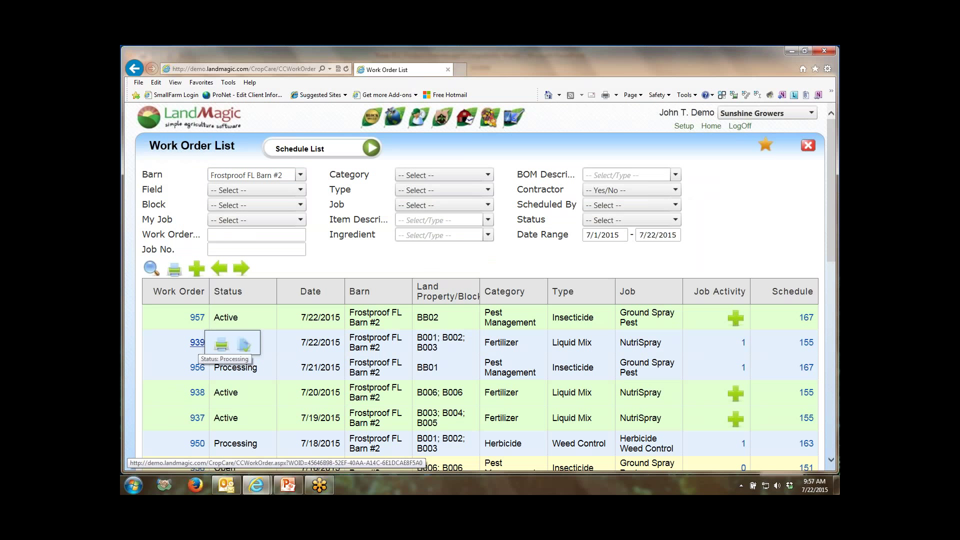
pyautogui.click(245, 347)
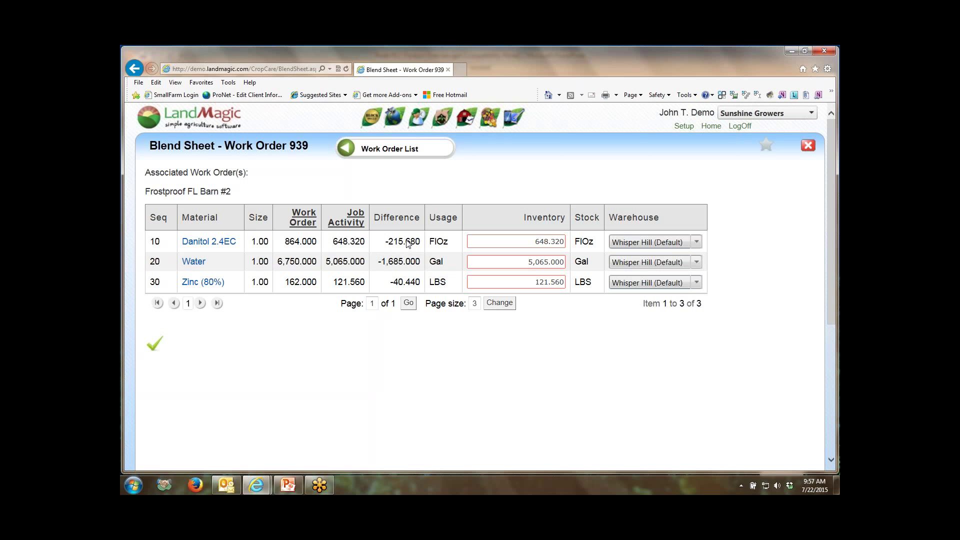
pyautogui.click(531, 241)
pyautogui.doubleClick(532, 241)
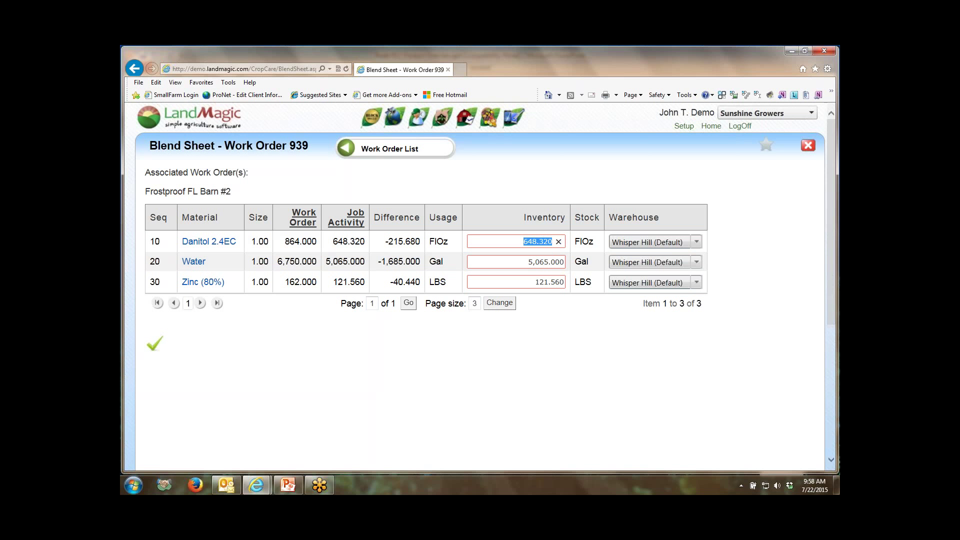
pyautogui.click(531, 187)
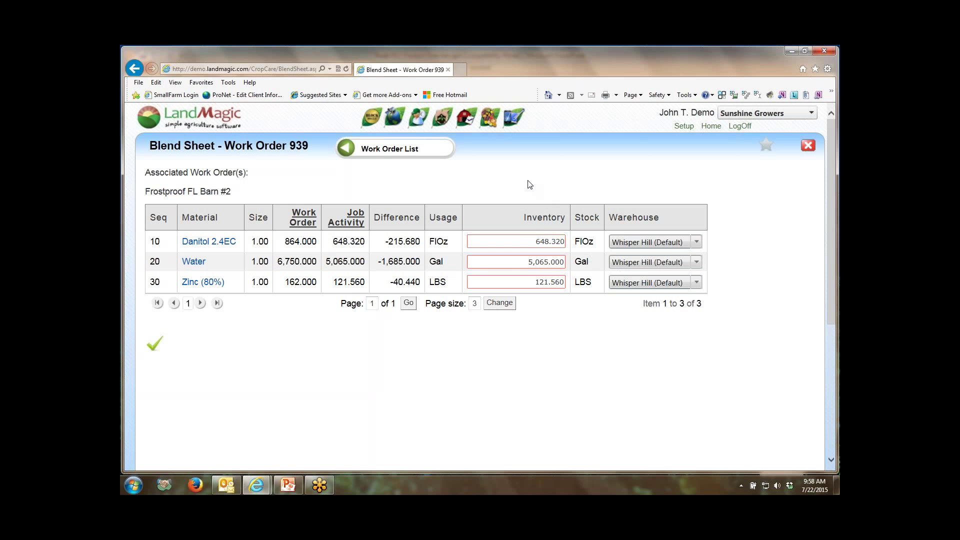
pyautogui.click(155, 344)
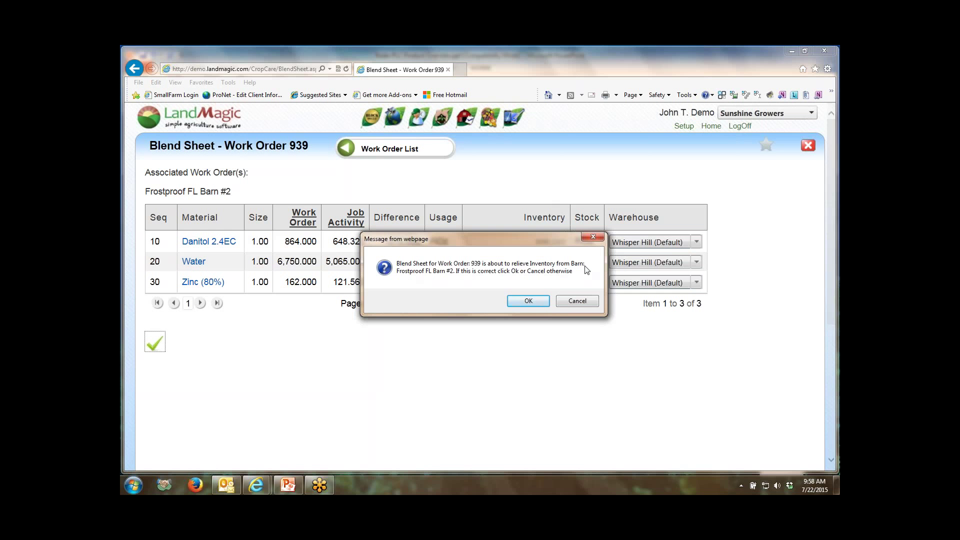
pyautogui.click(523, 299)
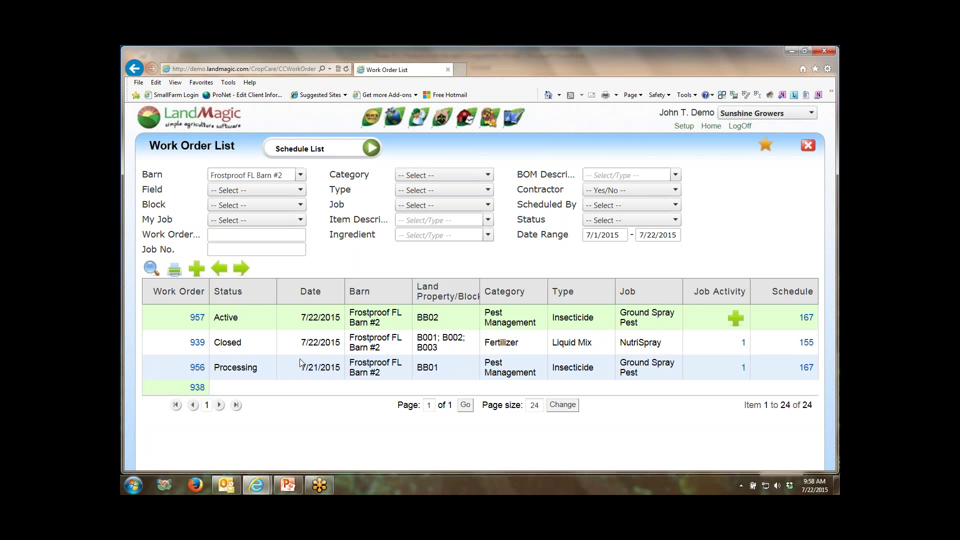
# Open the 403 - Job Activity Report for work order 939 from its job activity list
pyautogui.moveTo(207, 343)
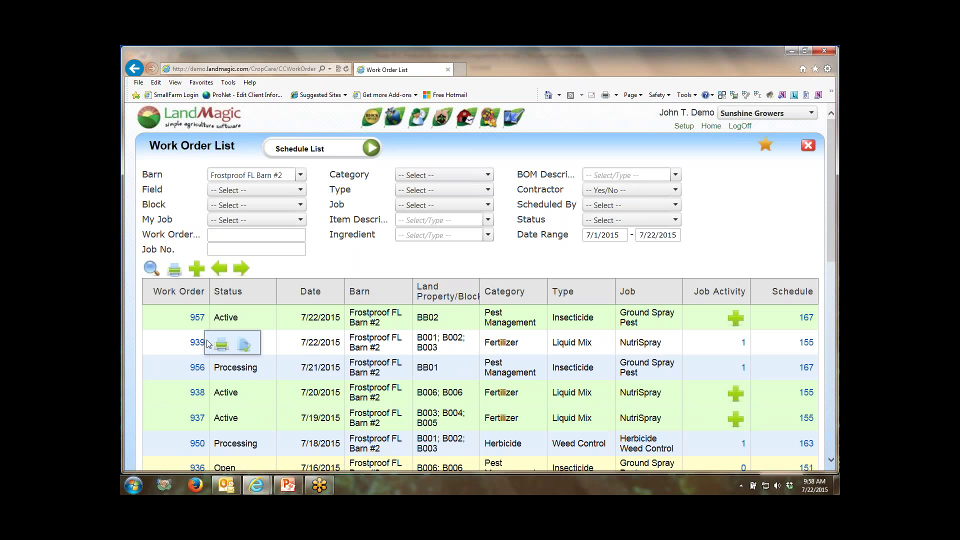
pyautogui.click(743, 343)
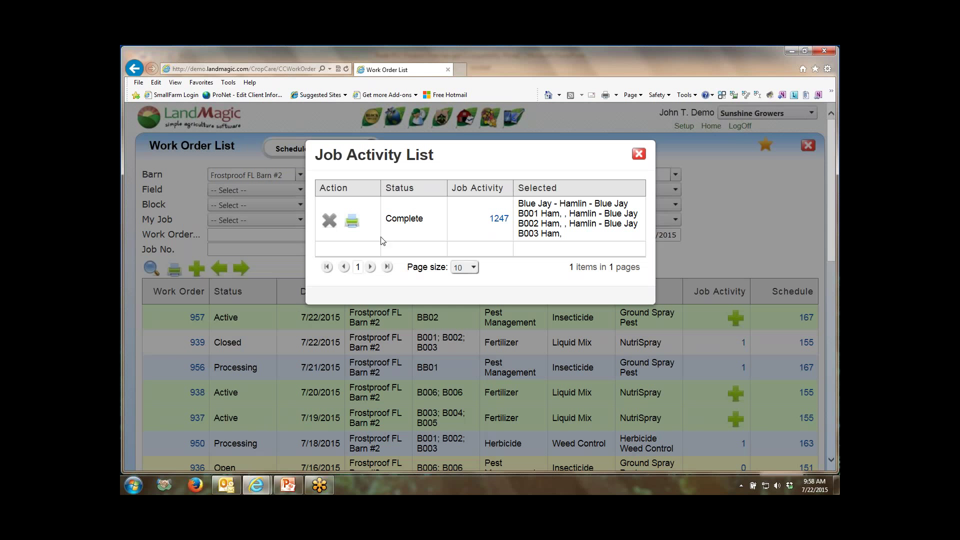
pyautogui.click(353, 224)
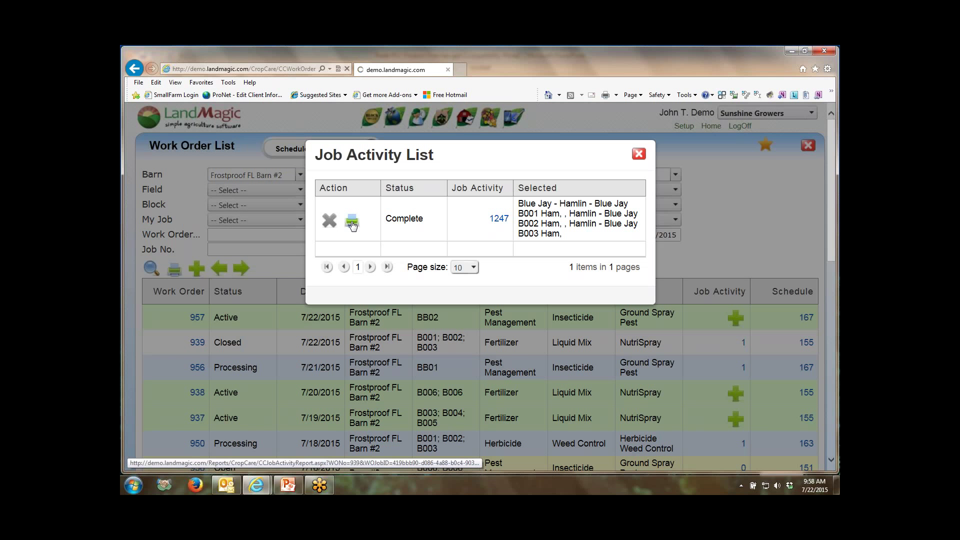
pyautogui.click(603, 462)
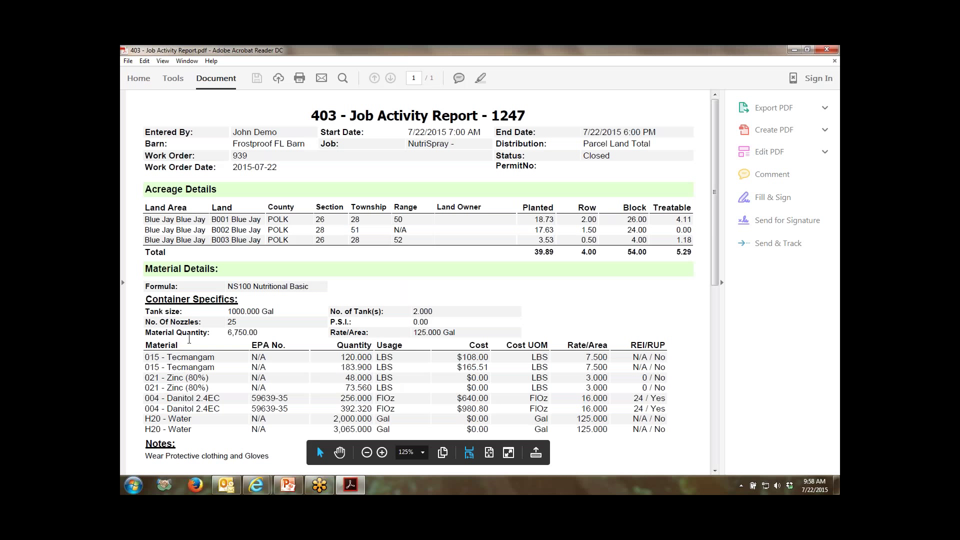
# Look through the job activity report's acreage, material, equipment and labor details, and close the report and the job activity list
pyautogui.moveTo(230, 330); pyautogui.dragTo(260, 330)
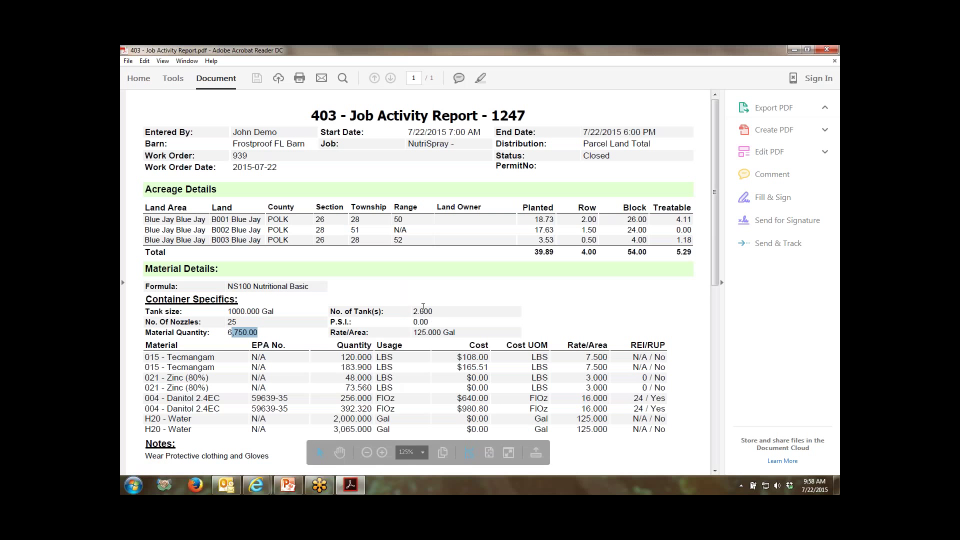
pyautogui.scroll(-2, 357, 386)
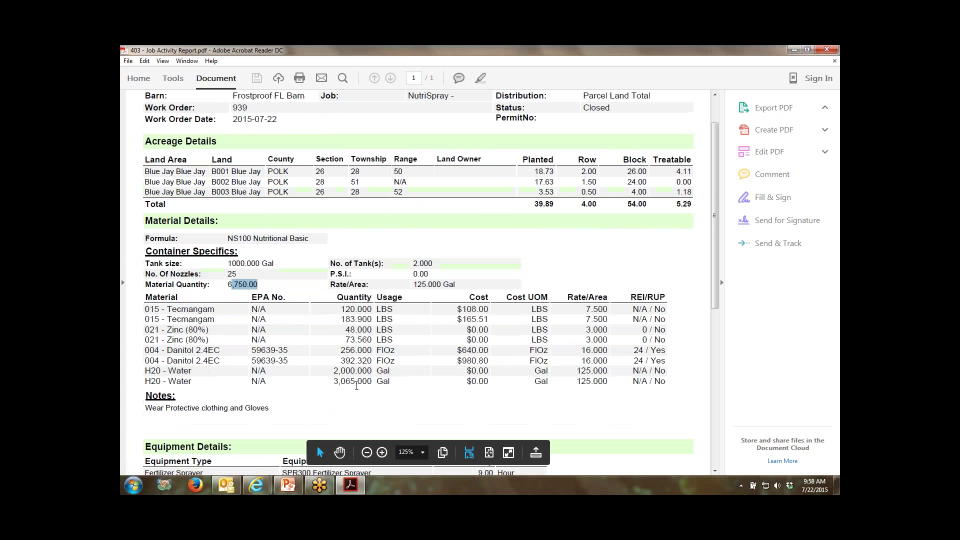
pyautogui.scroll(-8, 356, 386)
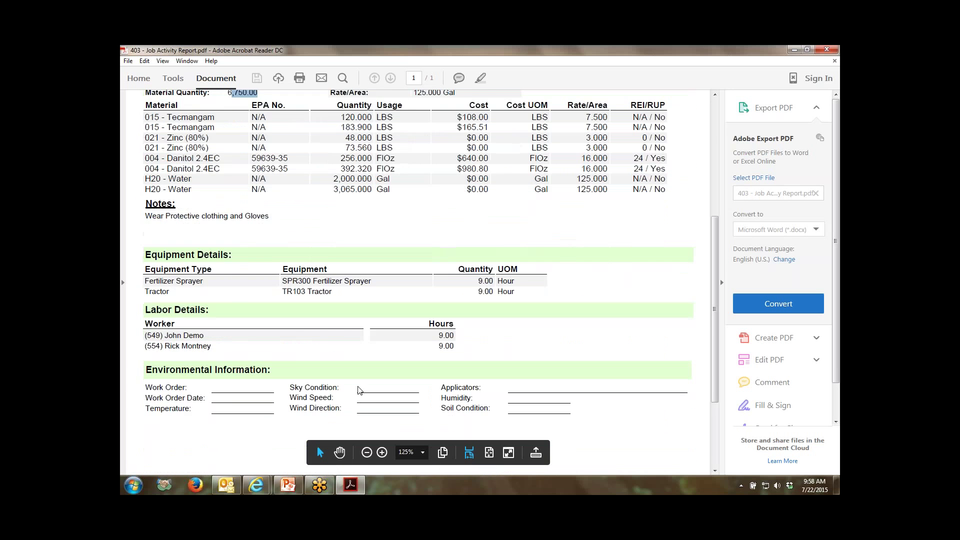
pyautogui.scroll(-2, 359, 391)
pyautogui.scroll(12, 358, 390)
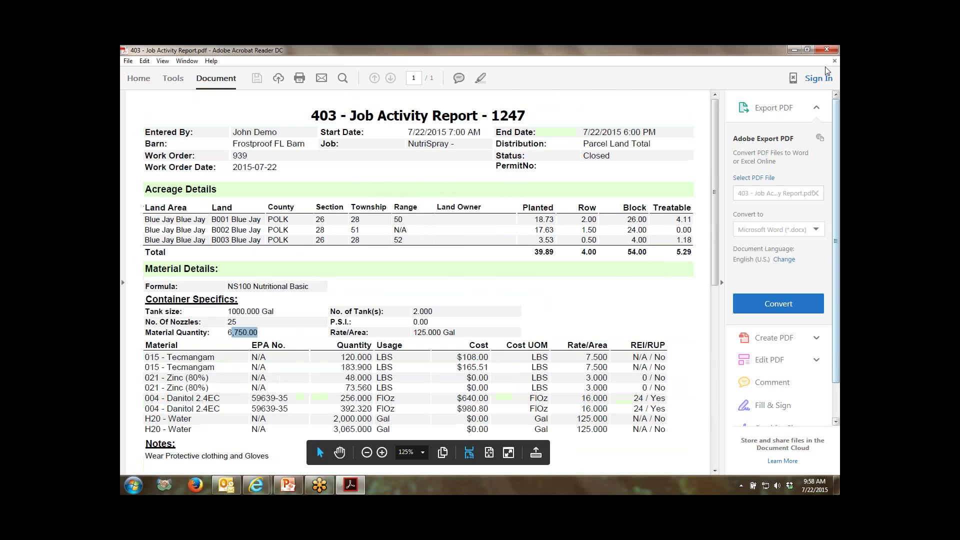
pyautogui.click(827, 49)
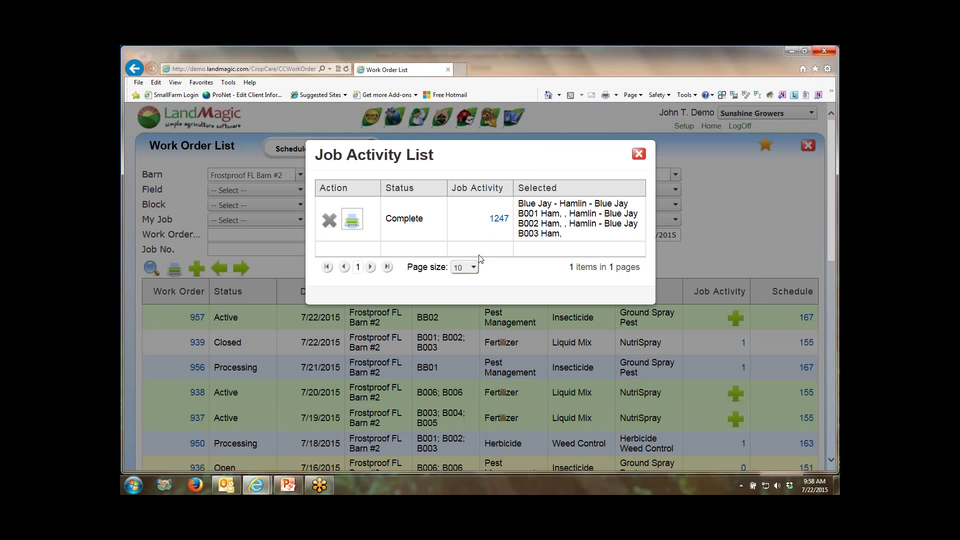
pyautogui.click(638, 153)
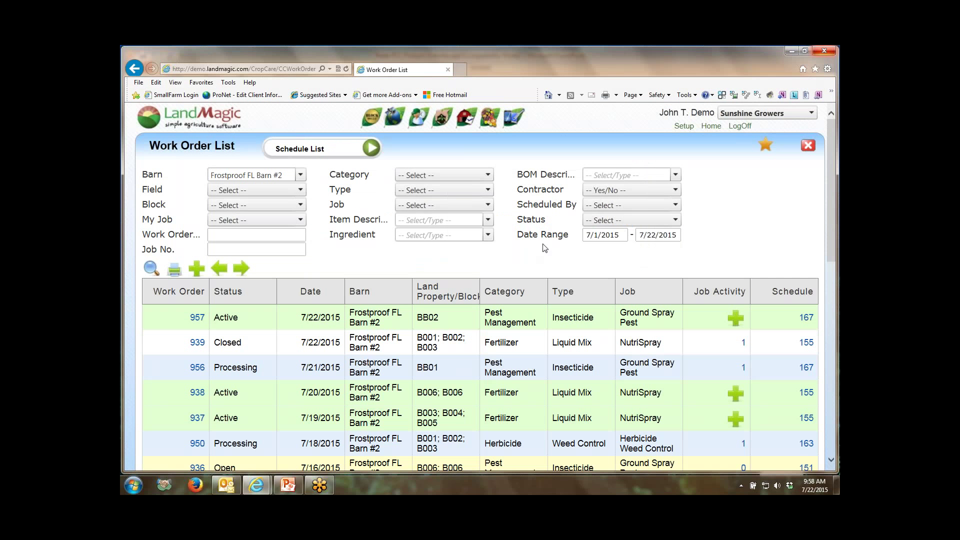
# Open the Aerial Spray job from the CropCare job list and examine its category color choices and job settings
pyautogui.moveTo(423, 124)
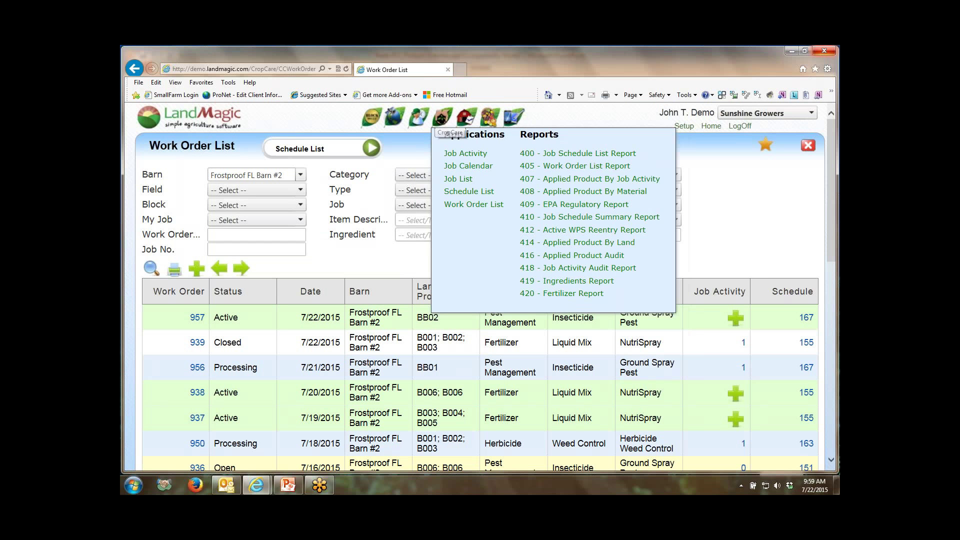
pyautogui.click(459, 181)
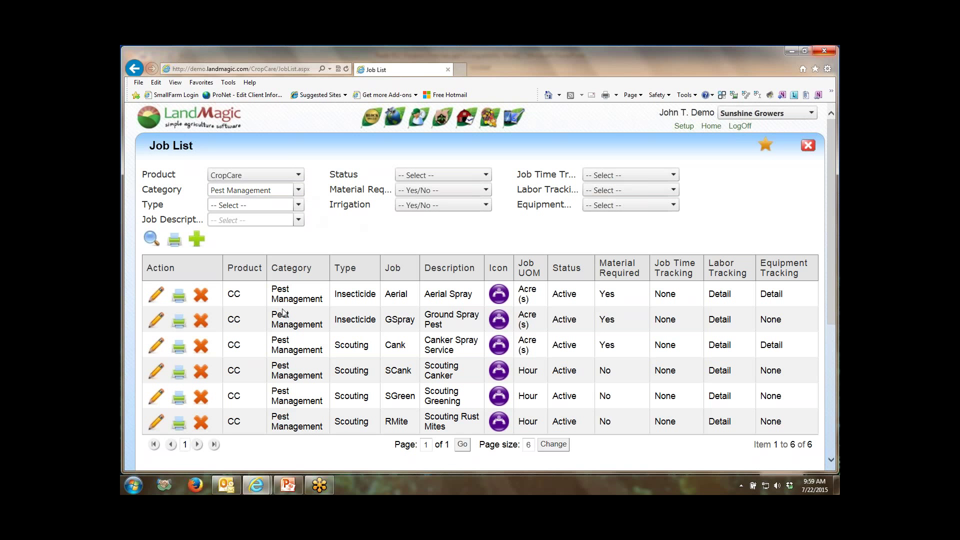
pyautogui.click(157, 301)
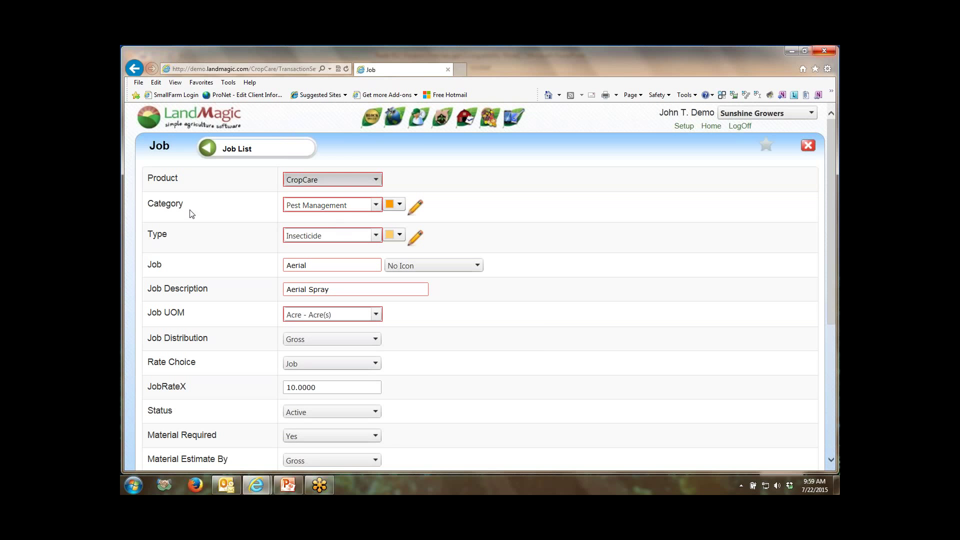
pyautogui.click(400, 205)
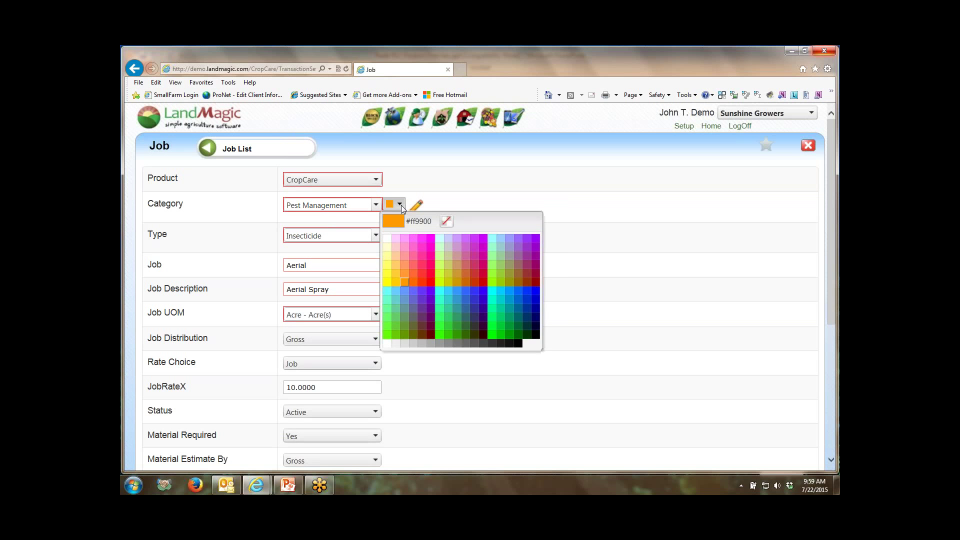
pyautogui.click(438, 186)
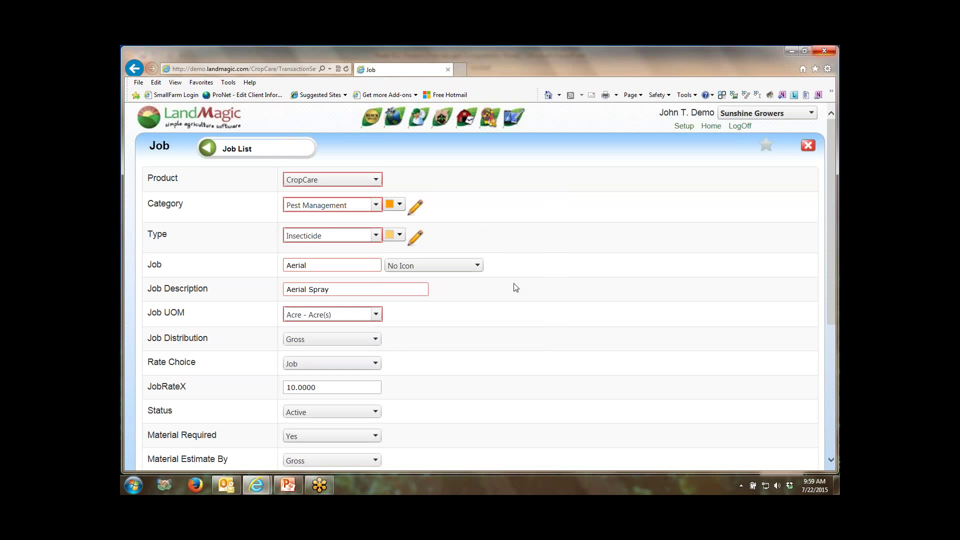
pyautogui.scroll(-1, 521, 313)
pyautogui.scroll(-3, 522, 313)
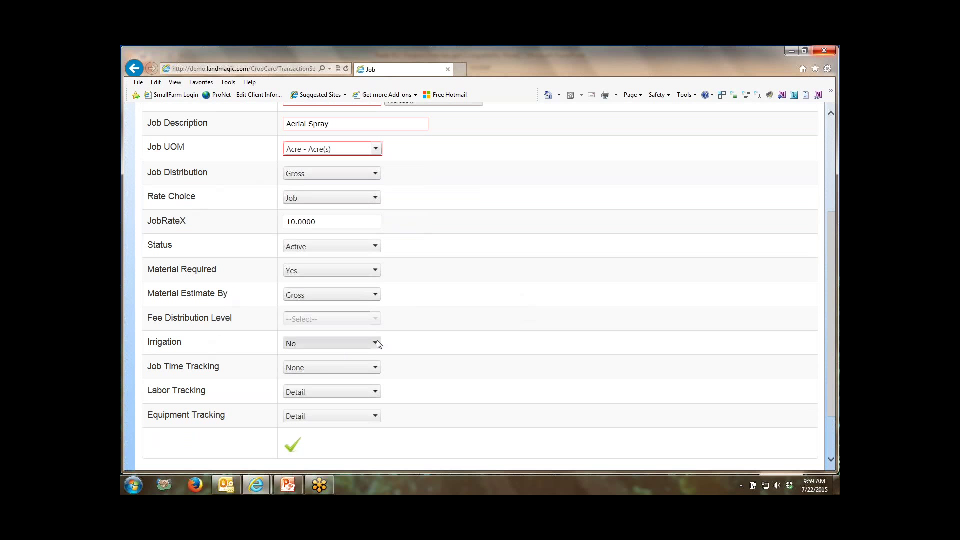
pyautogui.scroll(-2, 571, 267)
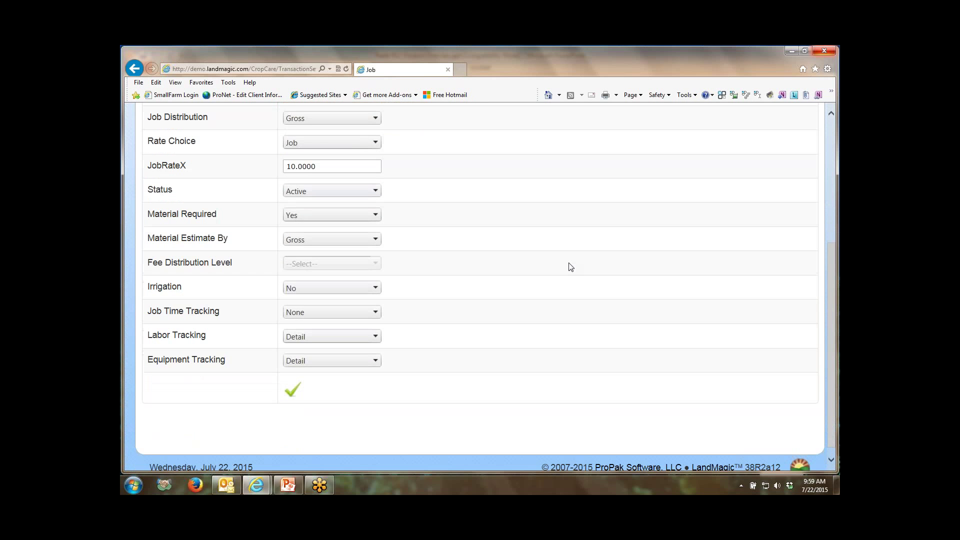
pyautogui.scroll(5, 571, 267)
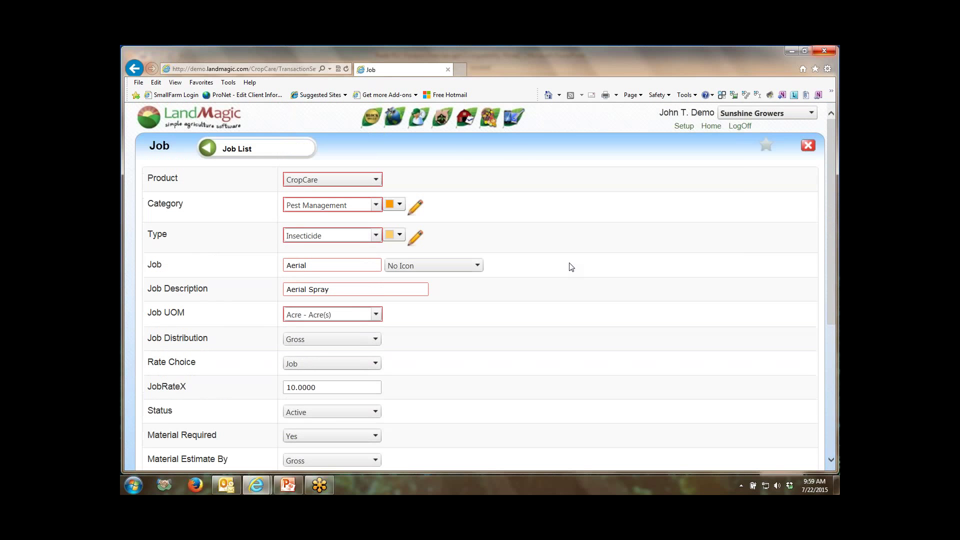
# Open Work With Inventory, select item 004 - Danitol 2.4EC, and expand its warehouse stock for Frostproof FL Barn #2
pyautogui.moveTo(441, 123)
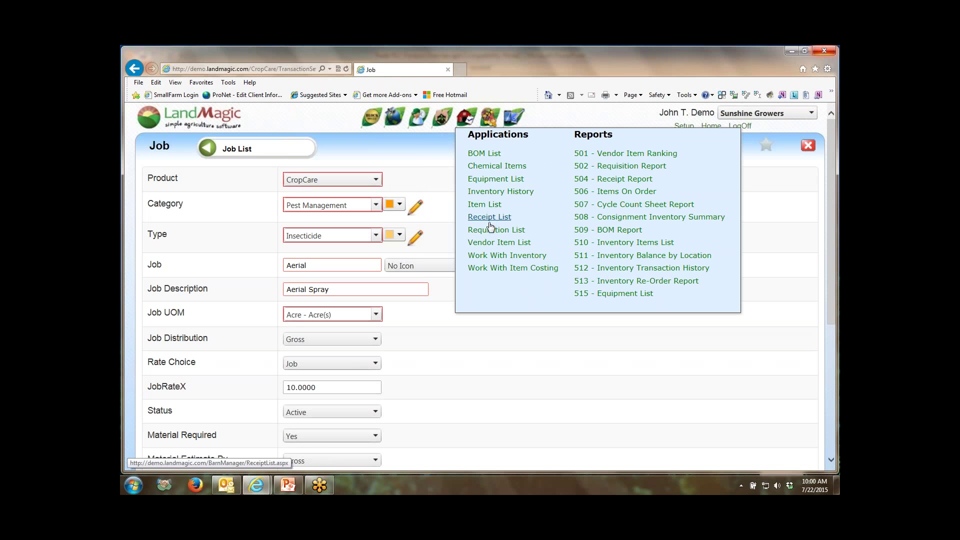
pyautogui.click(482, 256)
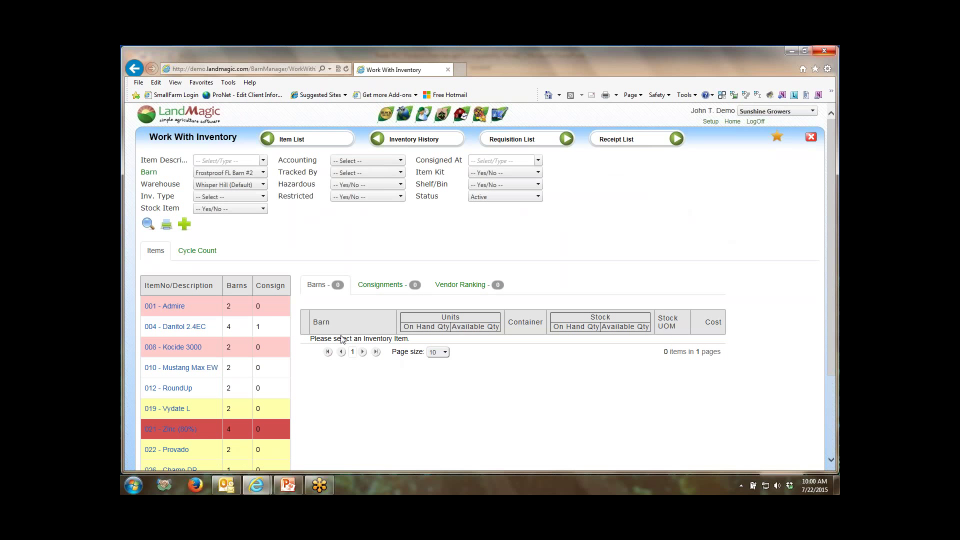
pyautogui.click(168, 330)
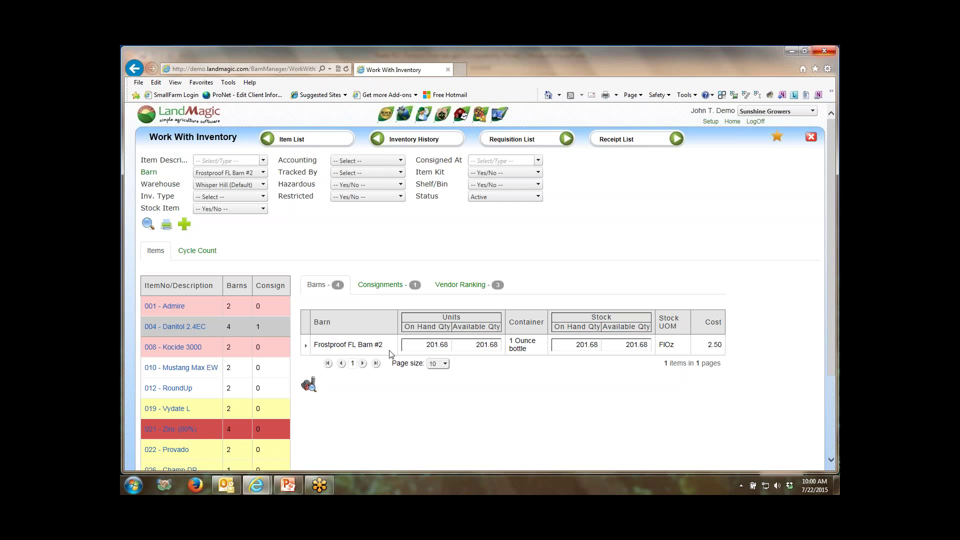
pyautogui.click(304, 347)
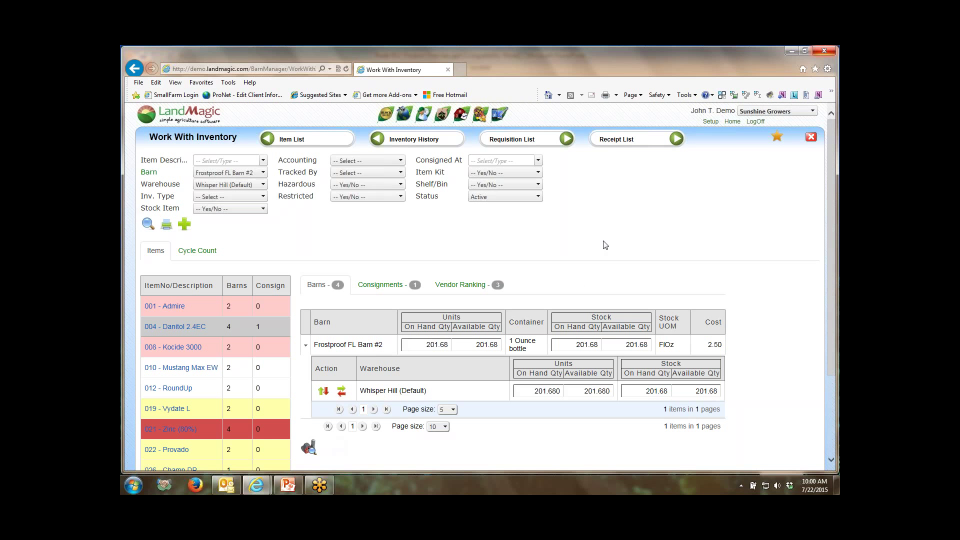
# Show Danitol 2.4EC stock across all barns, and check the item's consignments and vendor ranking
pyautogui.click(310, 451)
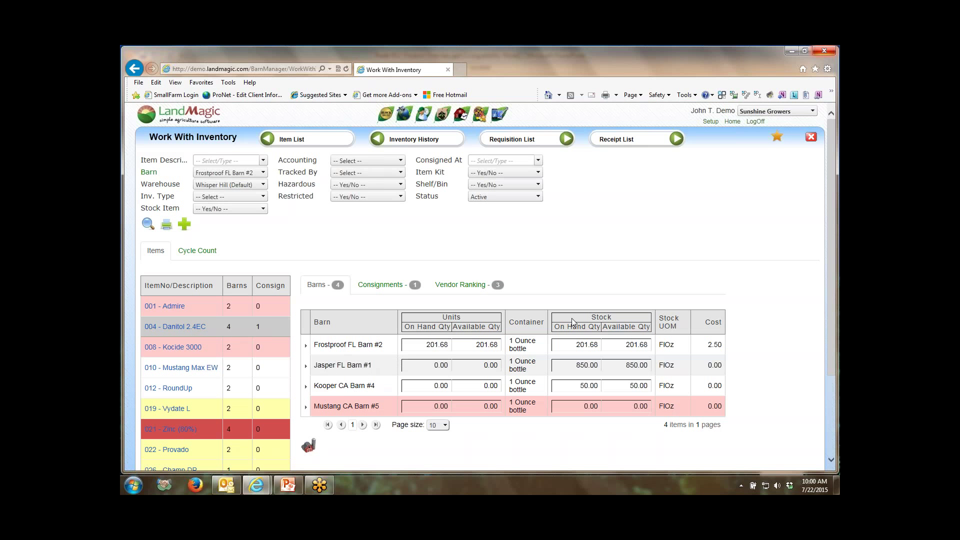
pyautogui.moveTo(468, 405)
pyautogui.moveTo(373, 411)
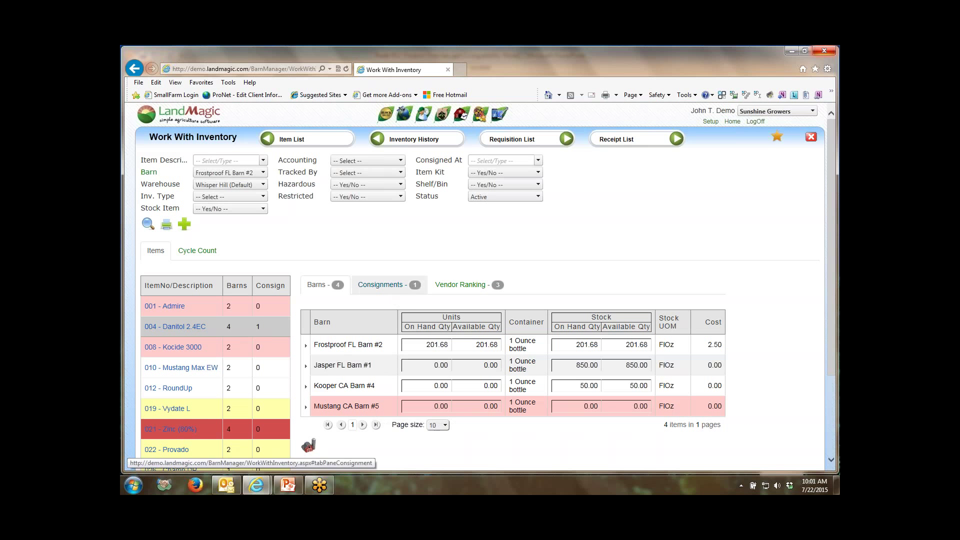
pyautogui.click(392, 290)
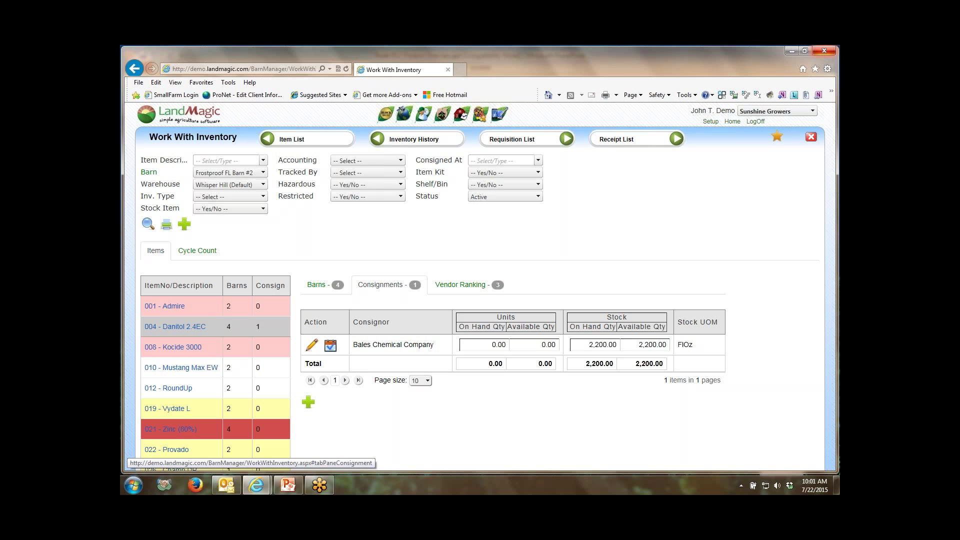
pyautogui.click(456, 286)
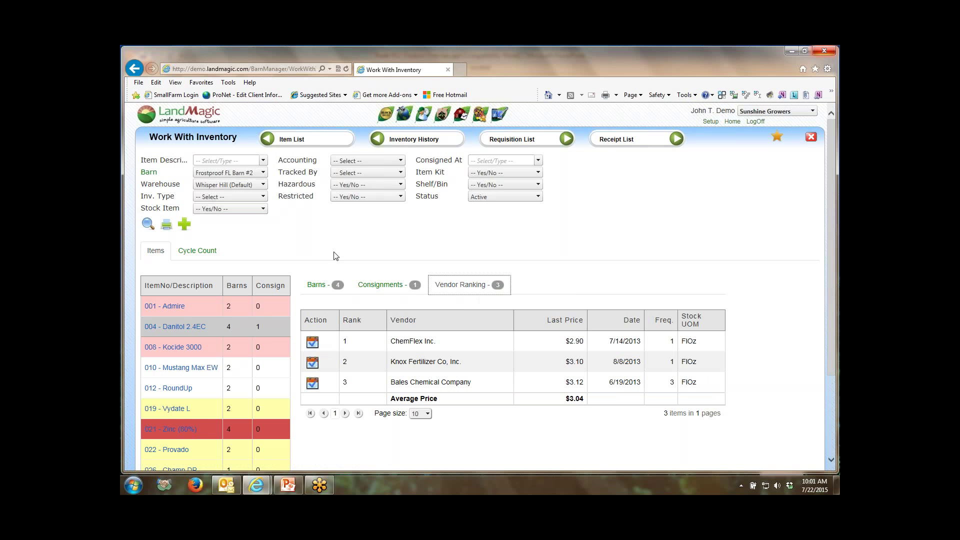
# Open the item maintenance record of Danitol 2.4EC and review its properties, including the EPA number and the tracking options
pyautogui.moveTo(252, 327)
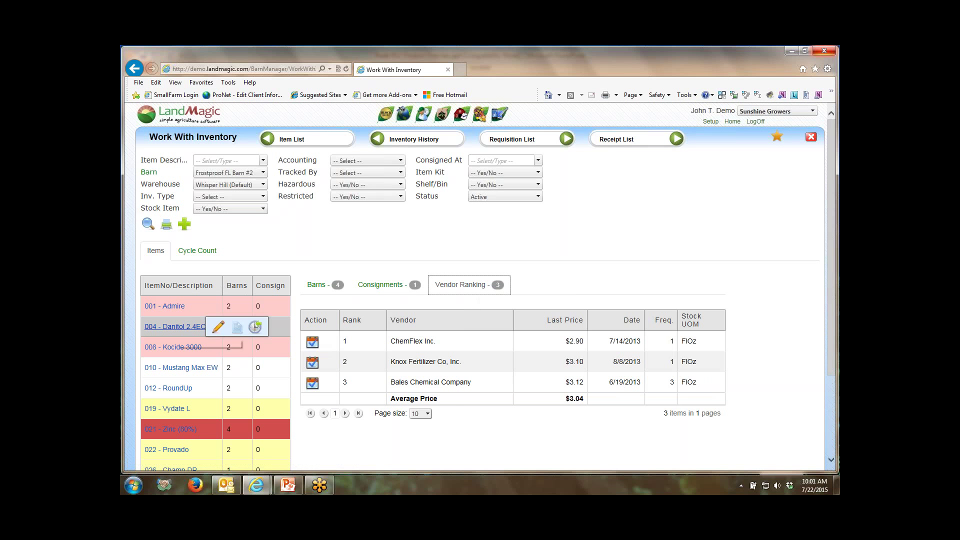
pyautogui.click(219, 330)
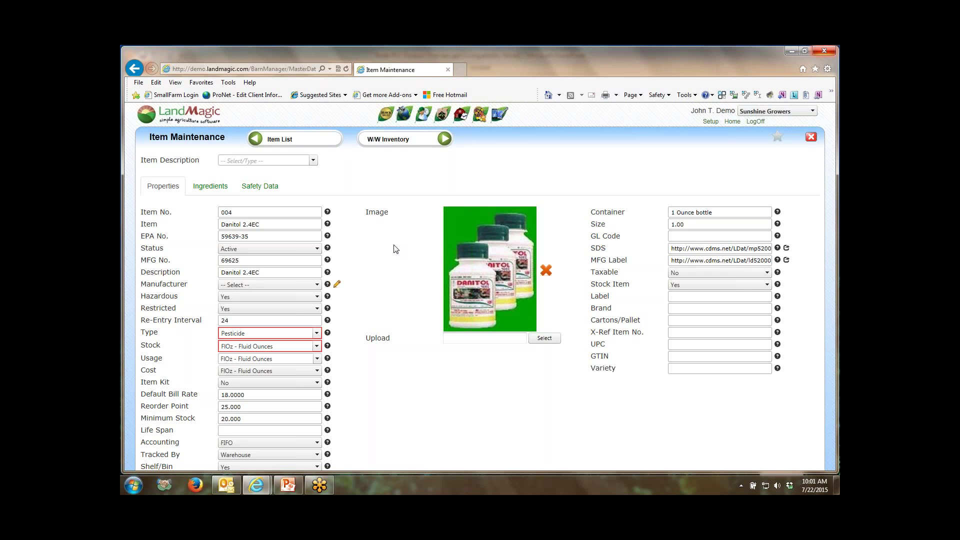
pyautogui.hotkey('ctrl', '+')
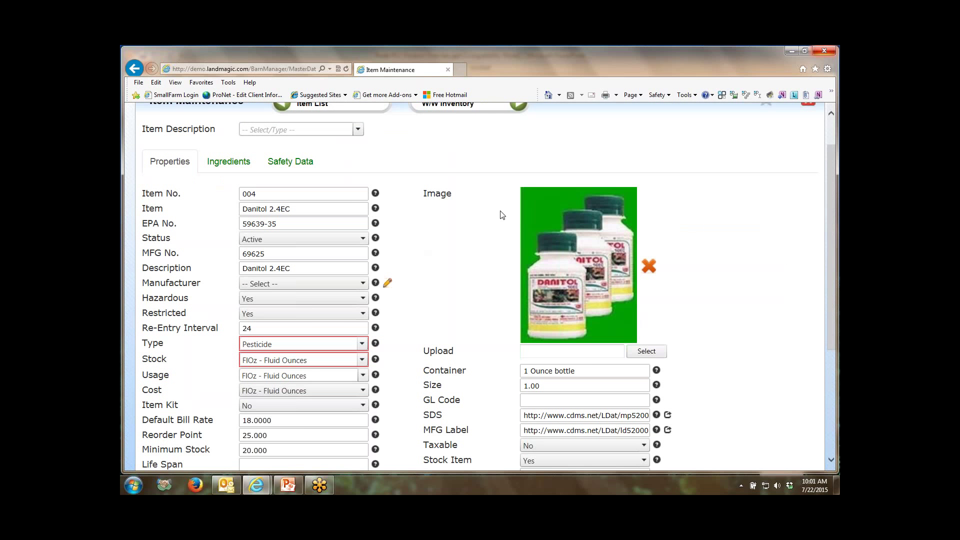
pyautogui.scroll(-2, 720, 240)
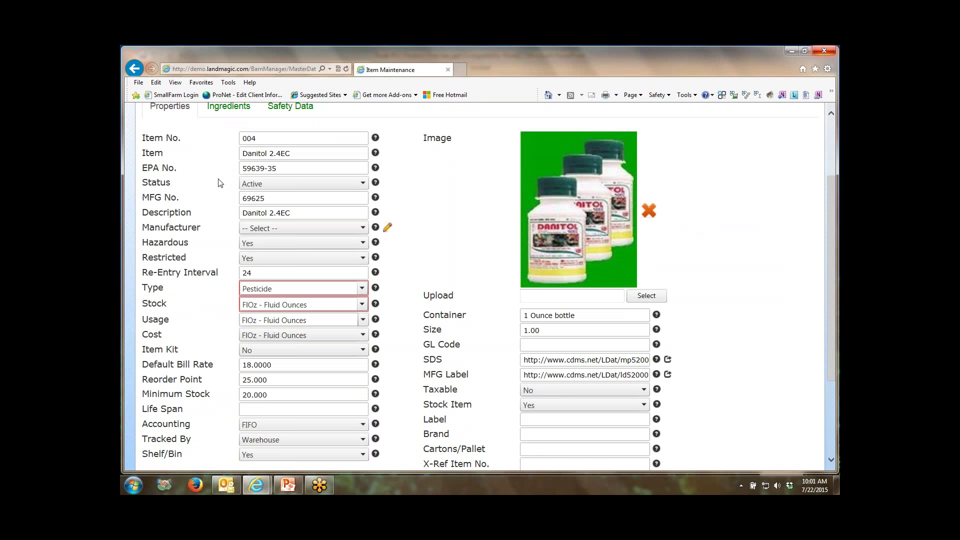
pyautogui.tripleClick(293, 167)
pyautogui.scroll(-1, 739, 257)
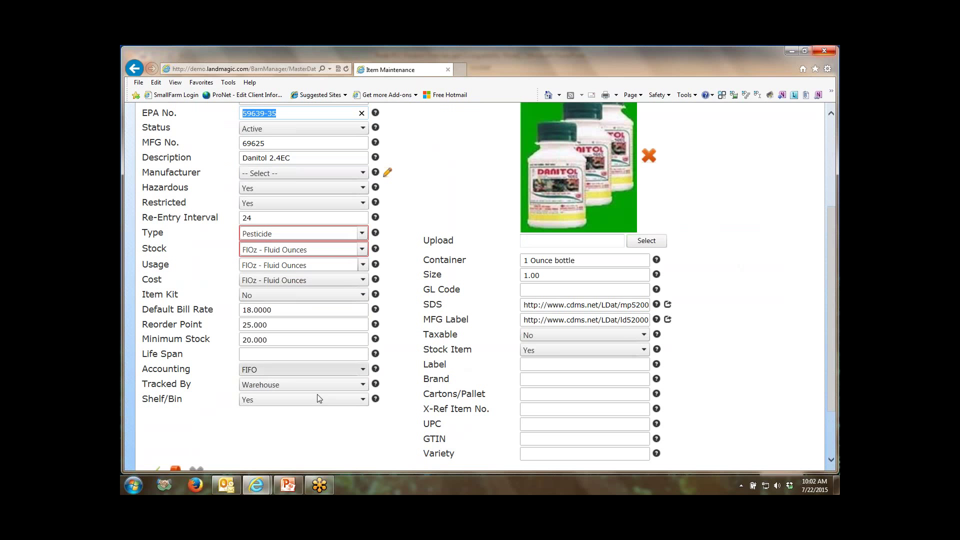
pyautogui.click(363, 384)
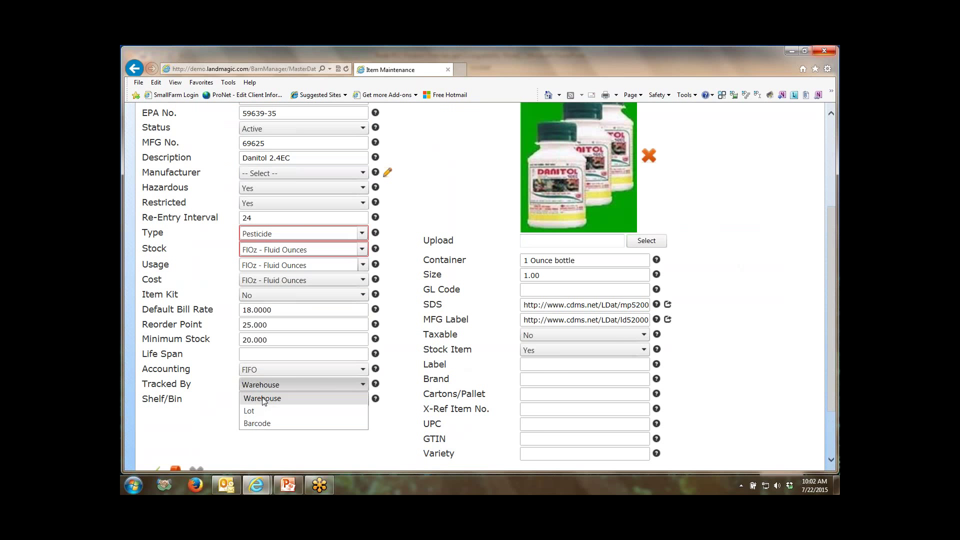
pyautogui.click(263, 398)
pyautogui.scroll(3, 752, 218)
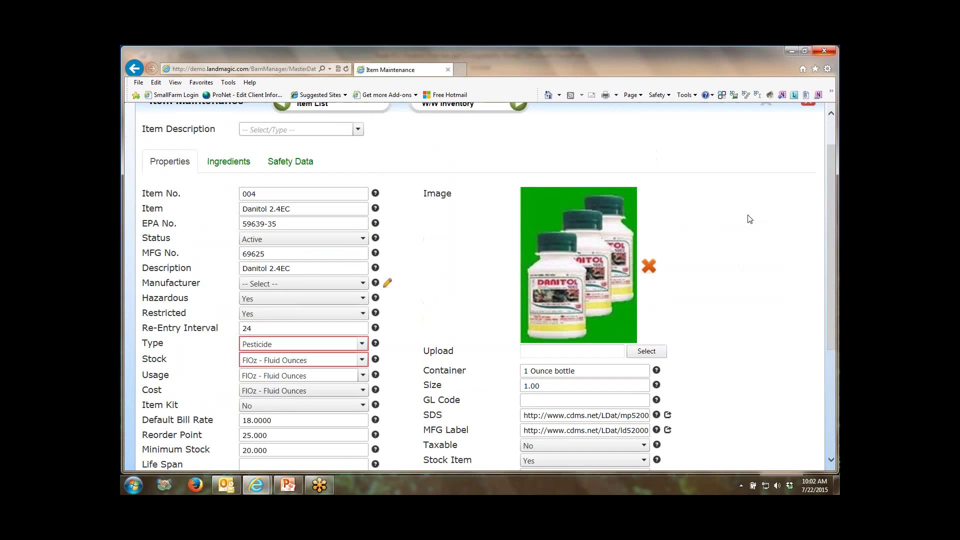
# Review the crop limits, active ingredients and substitutes recorded for Danitol 2.4EC
pyautogui.moveTo(394, 118)
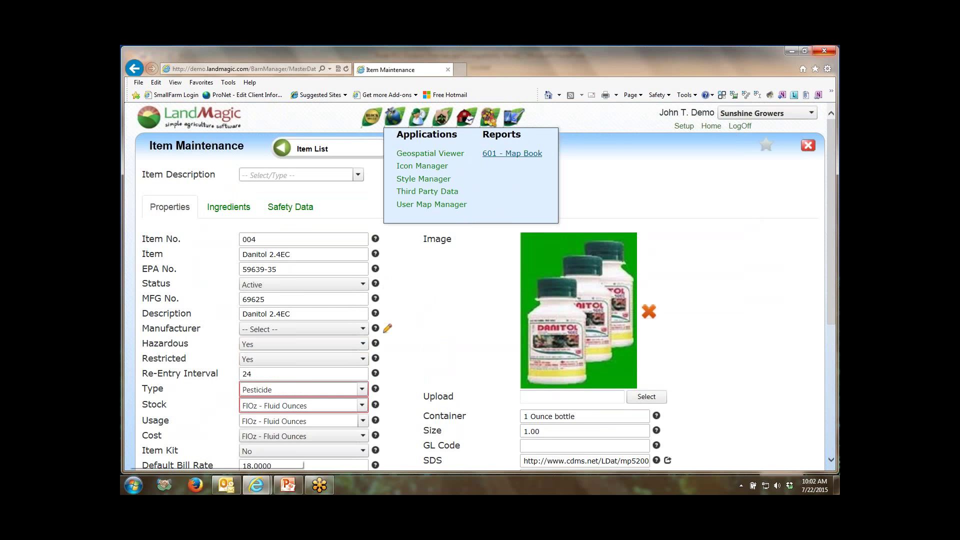
pyautogui.click(228, 207)
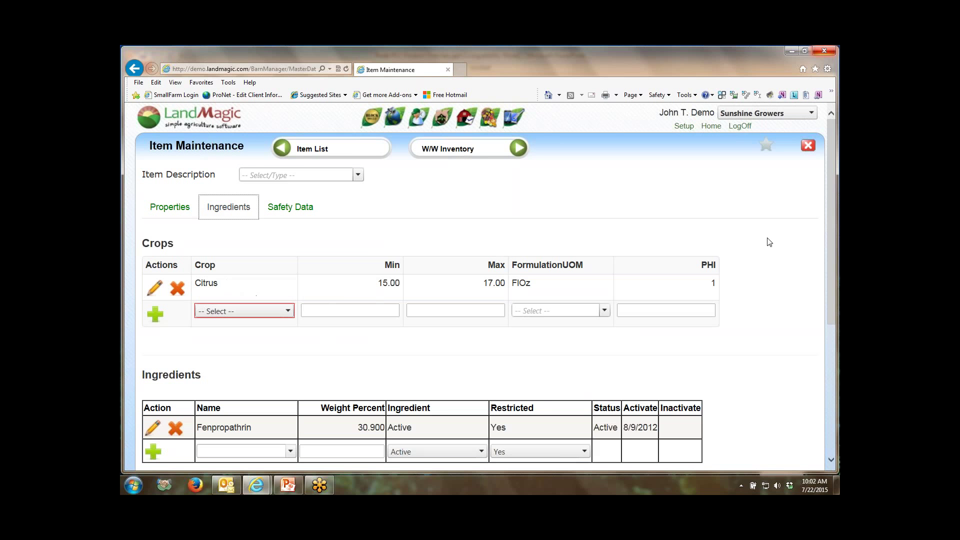
pyautogui.scroll(-3, 775, 244)
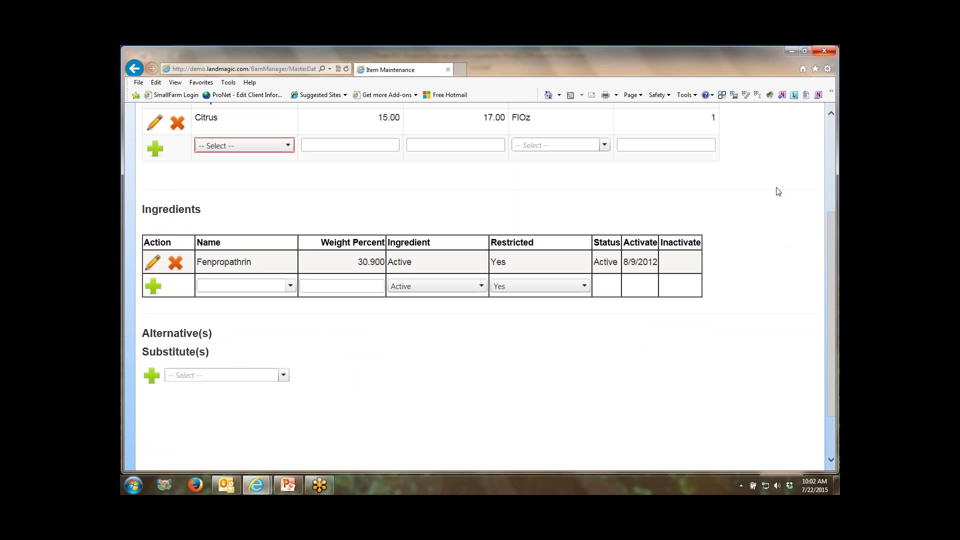
pyautogui.scroll(2, 772, 191)
pyautogui.scroll(1, 768, 192)
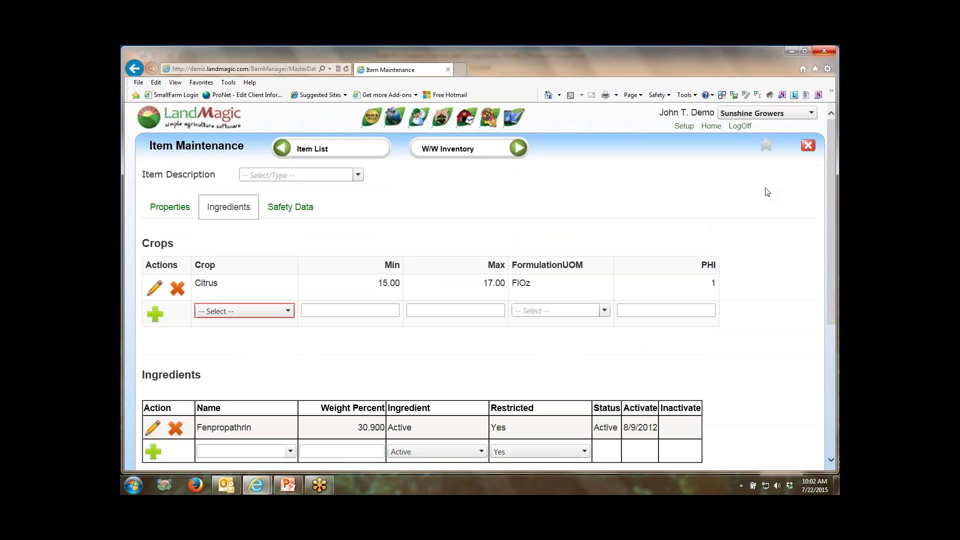
# Check the safety data of Danitol 2.4EC and the list of its available safety sections
pyautogui.click(290, 207)
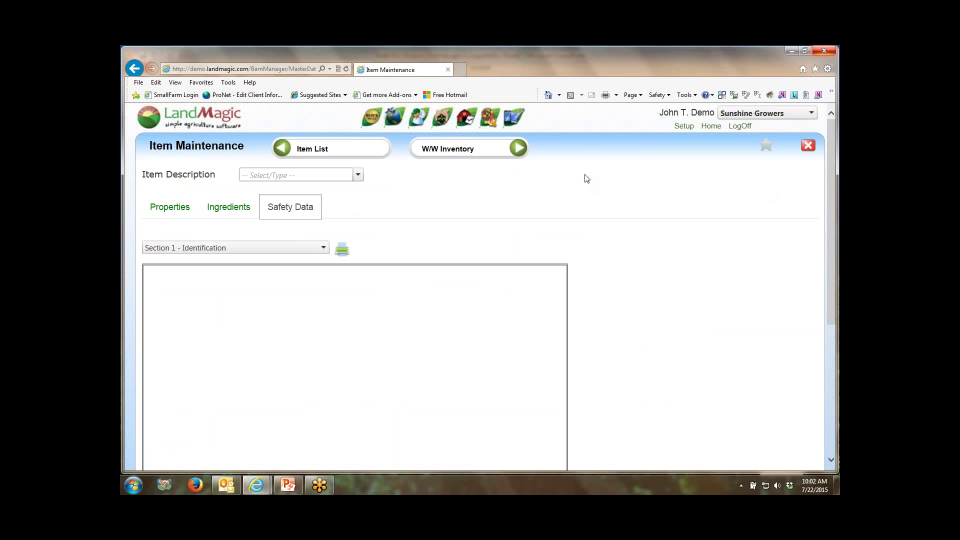
pyautogui.click(324, 248)
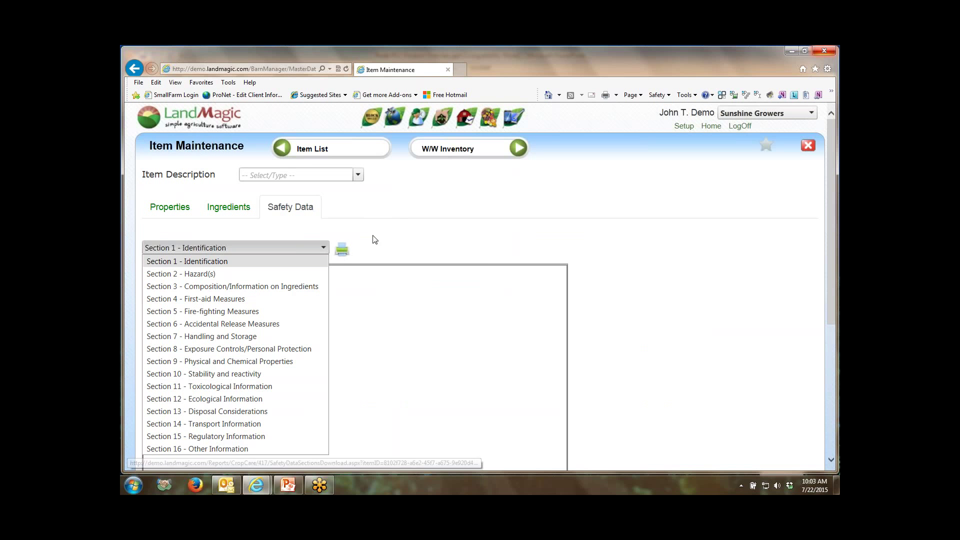
pyautogui.click(437, 195)
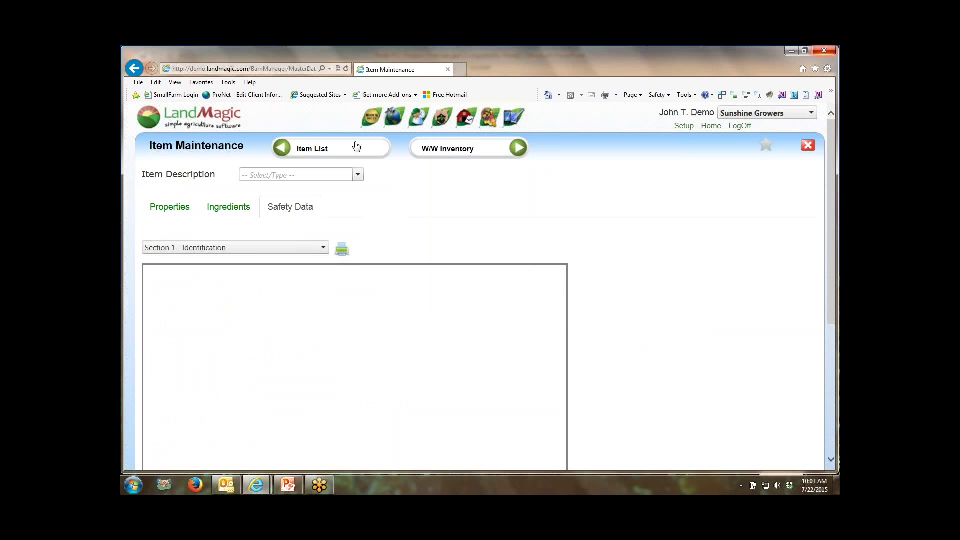
# Open the item list, view the record of item 004 - Danitol 2.4EC, and return to the list
pyautogui.click(307, 150)
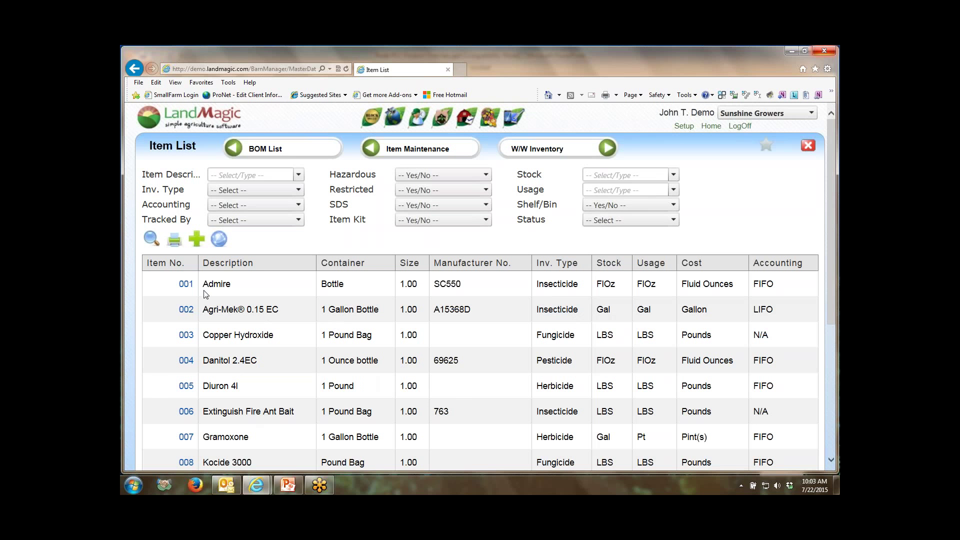
pyautogui.moveTo(187, 285)
pyautogui.click(185, 361)
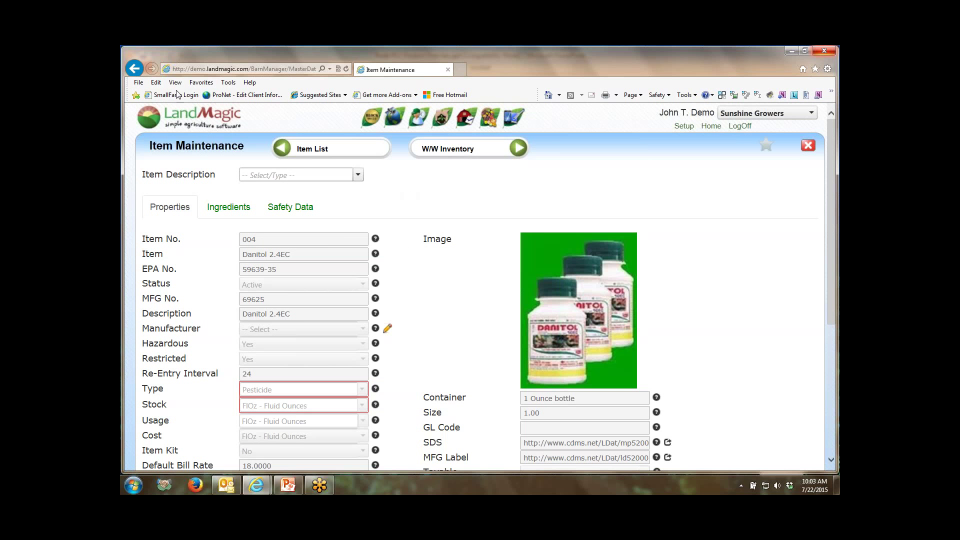
pyautogui.click(133, 68)
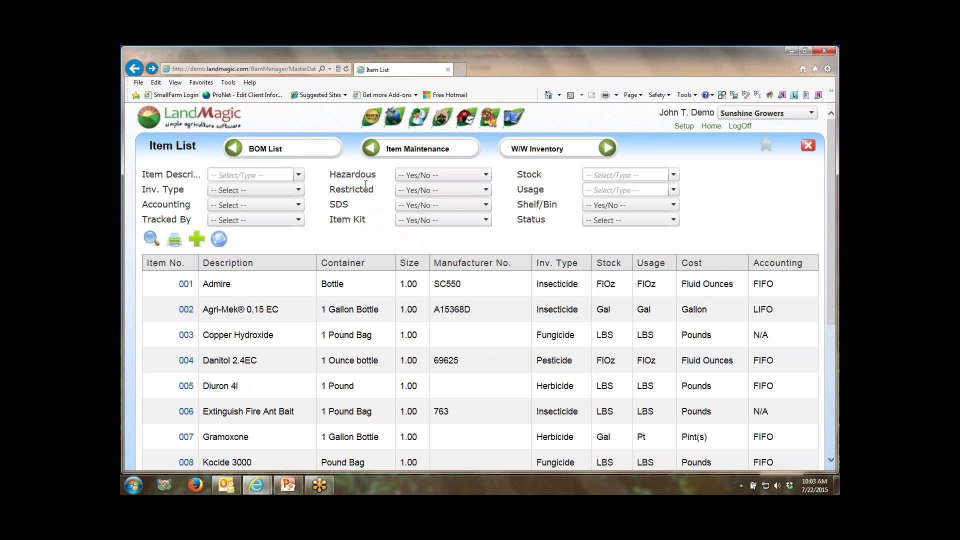
# Open bill of materials NS100 Nutritional Basic from the BOM list and review its items, quantities and costs
pyautogui.click(257, 148)
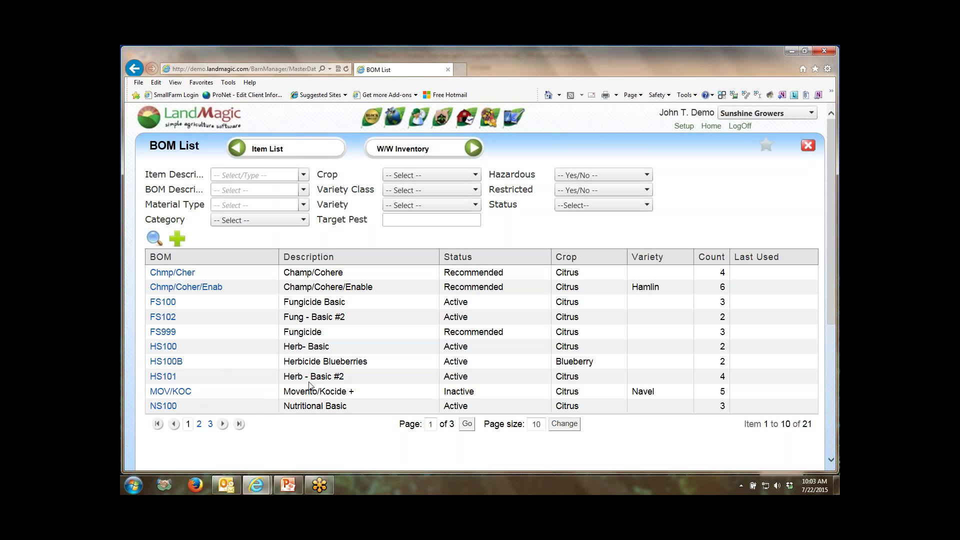
pyautogui.click(163, 405)
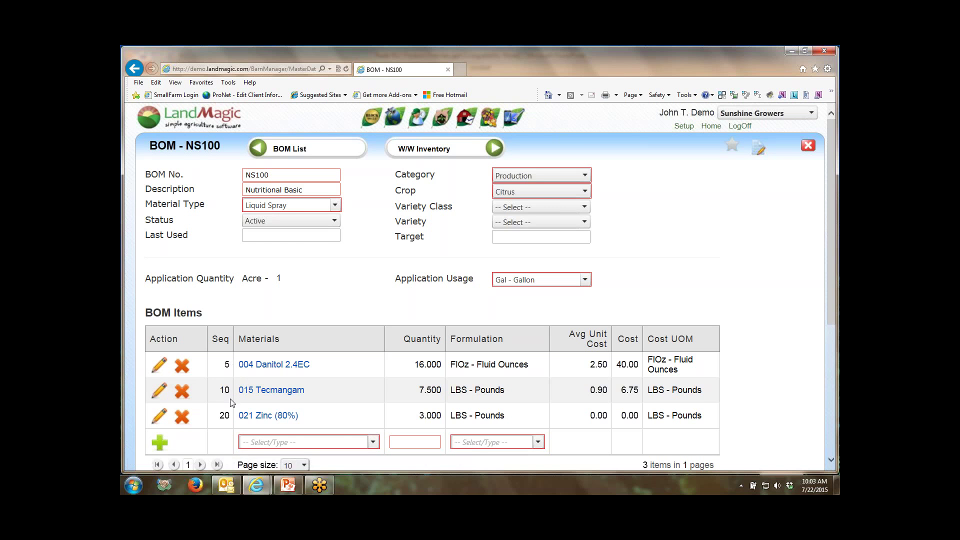
pyautogui.scroll(-3, 752, 300)
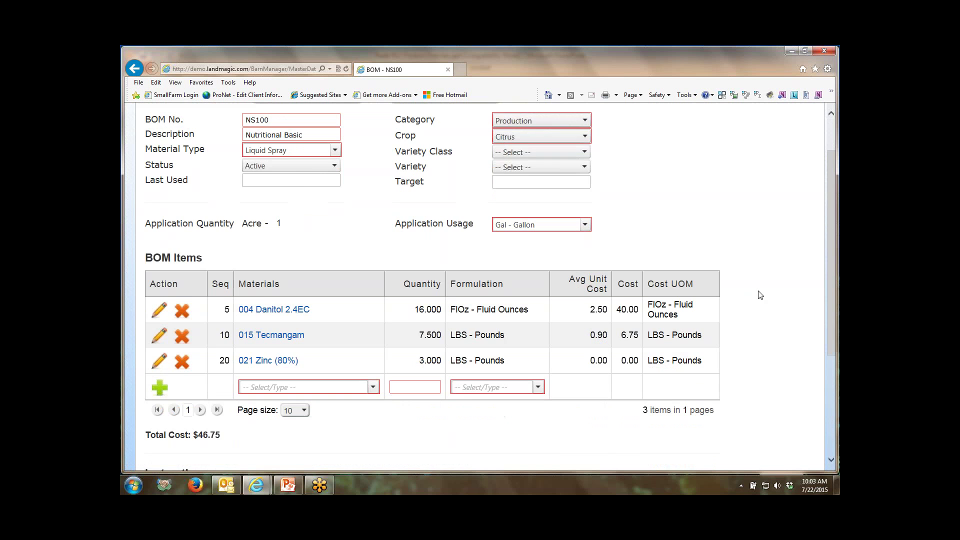
pyautogui.scroll(3, 760, 295)
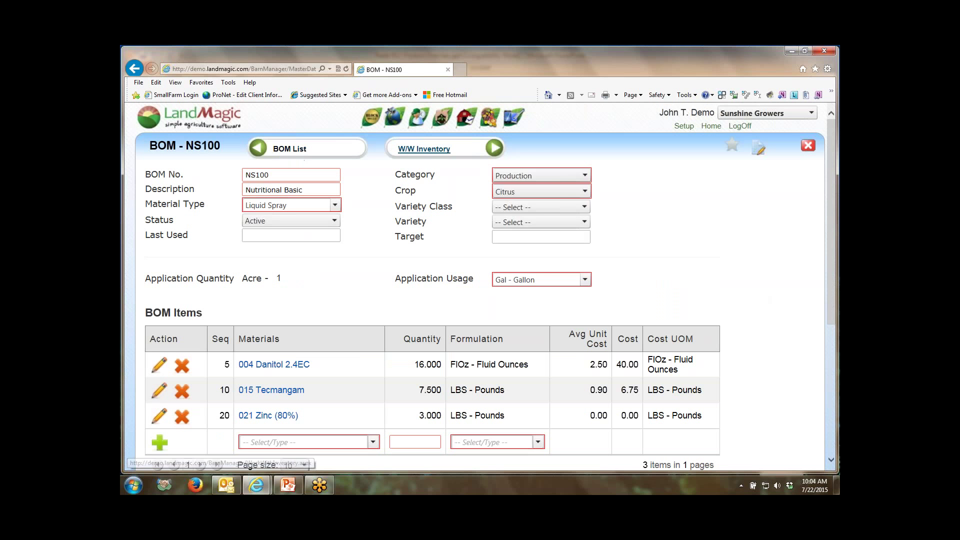
# Create a new work order from the Work Order List for Frostproof FL Barn #2 with My Job set to Nutritional Spraying
pyautogui.moveTo(423, 120)
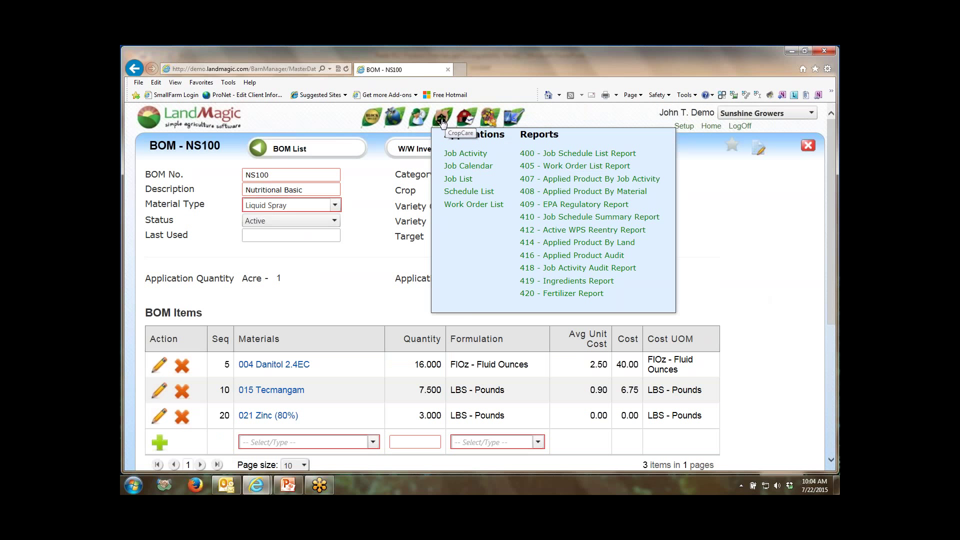
pyautogui.click(459, 205)
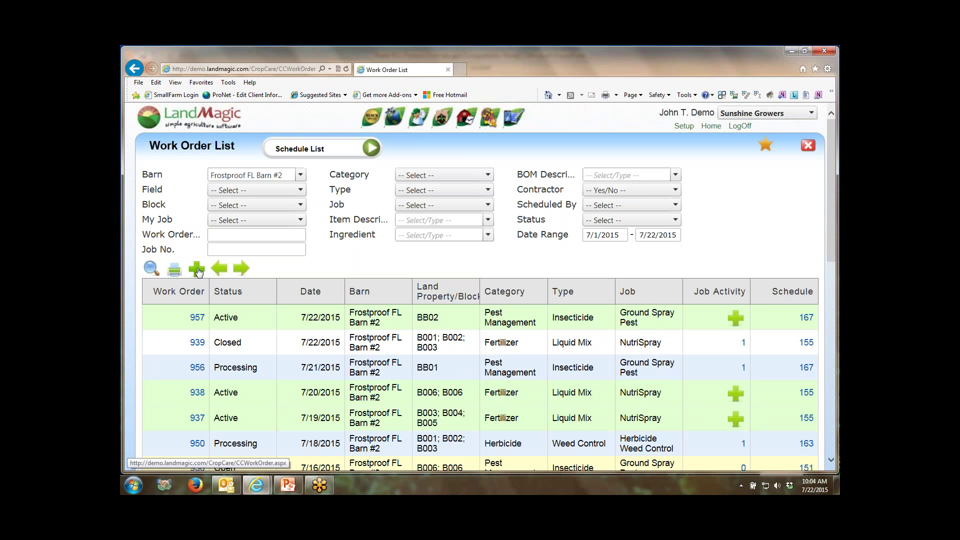
pyautogui.click(198, 270)
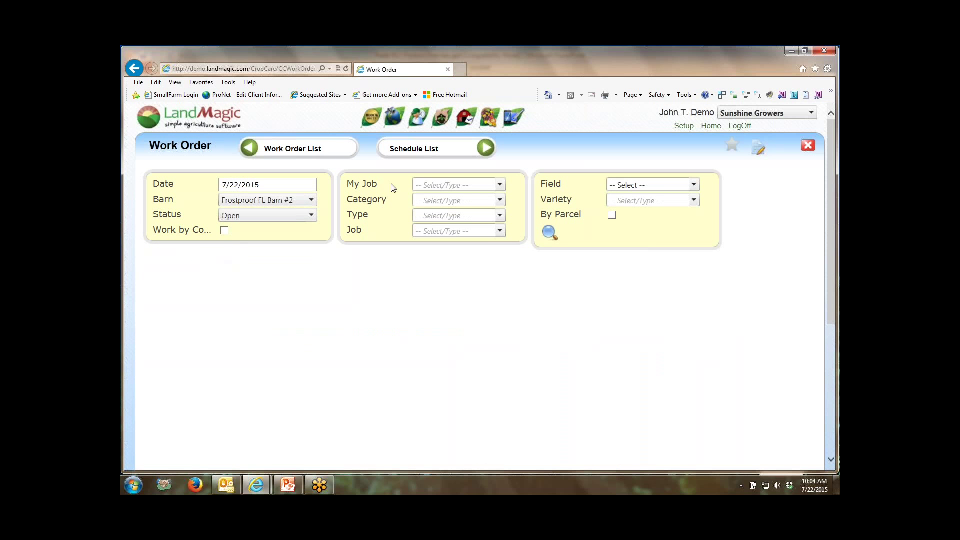
pyautogui.click(313, 199)
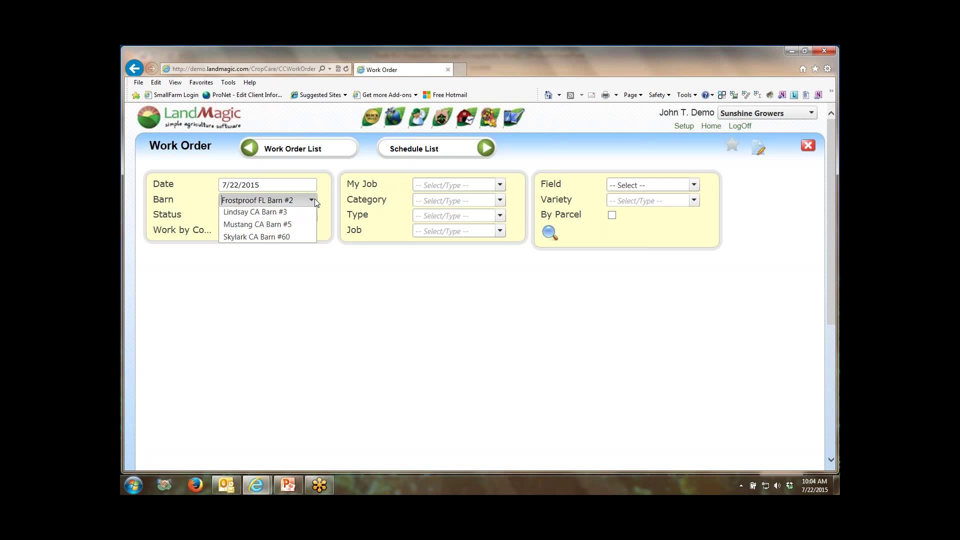
pyautogui.click(284, 227)
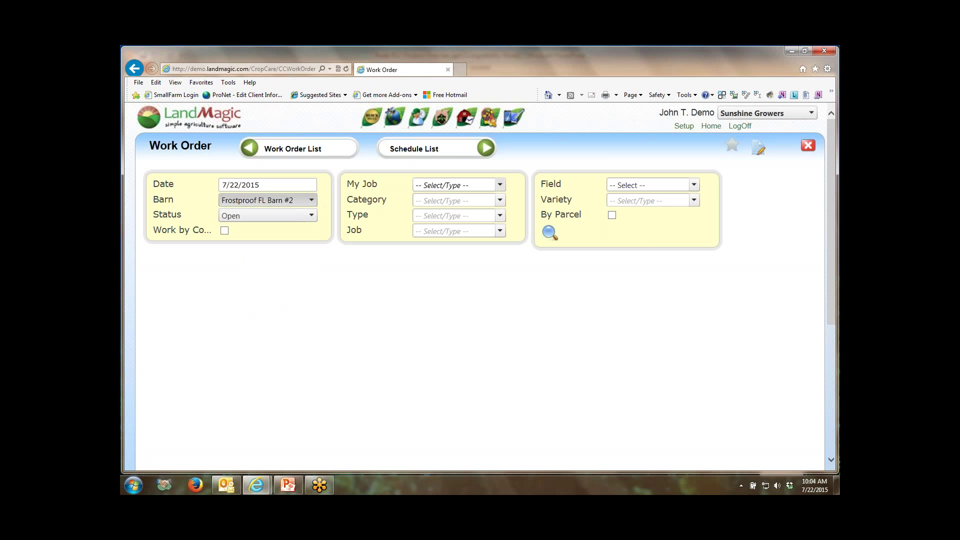
pyautogui.click(500, 185)
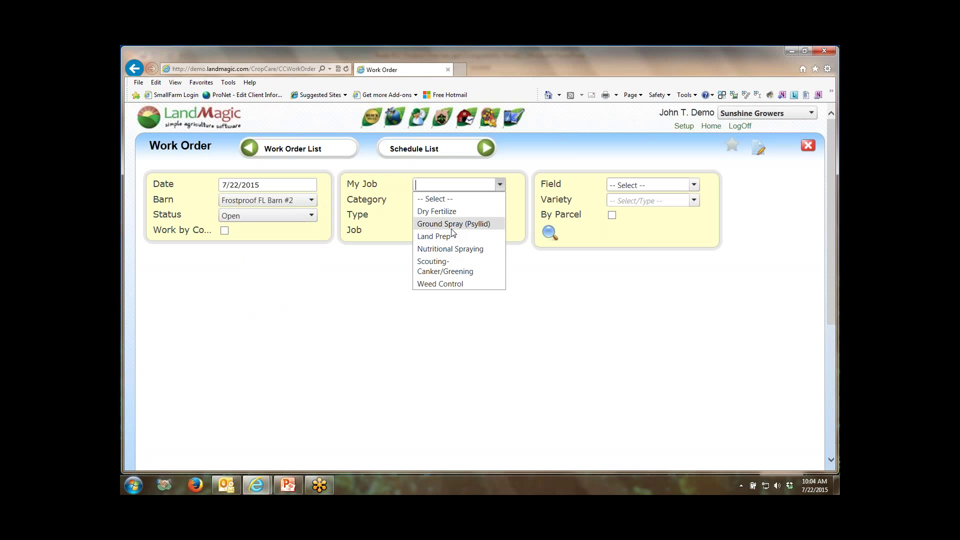
pyautogui.click(451, 248)
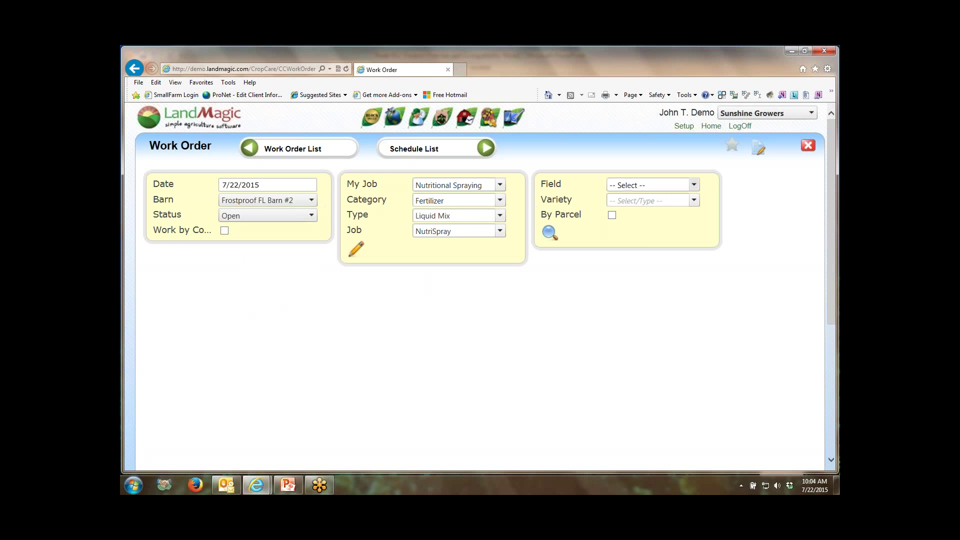
# Look up the Valencia parcels of the LaBelle field, and switch the variety to Hamlin
pyautogui.click(693, 185)
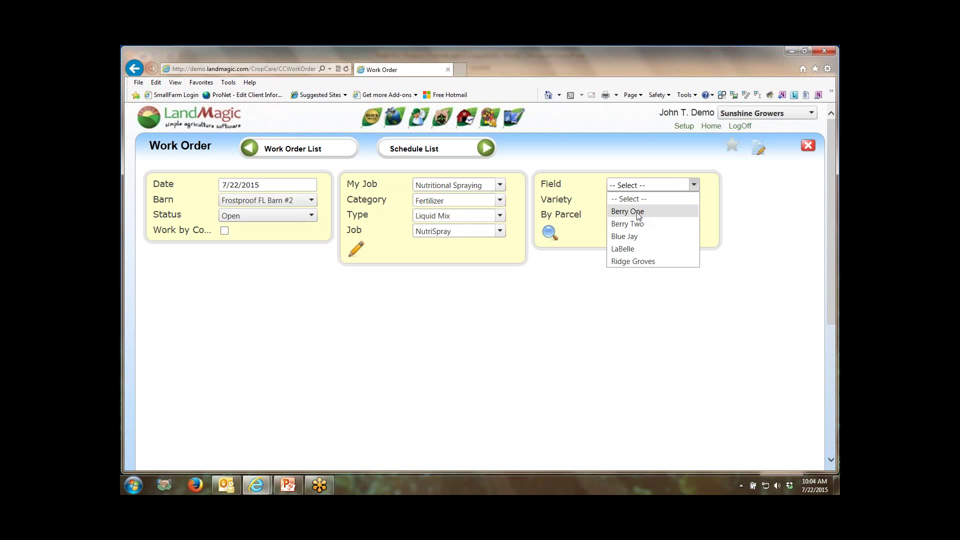
pyautogui.click(638, 215)
pyautogui.click(694, 186)
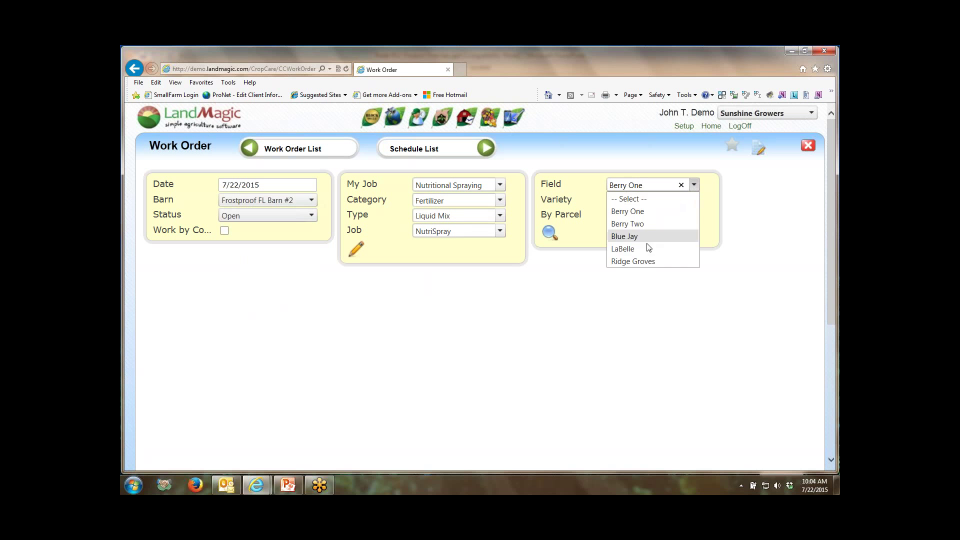
pyautogui.click(638, 252)
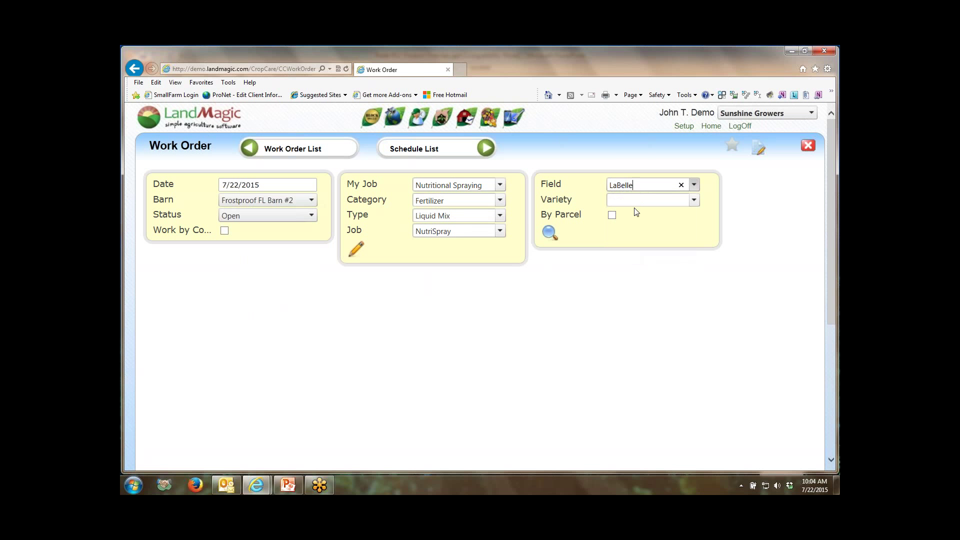
pyautogui.click(693, 199)
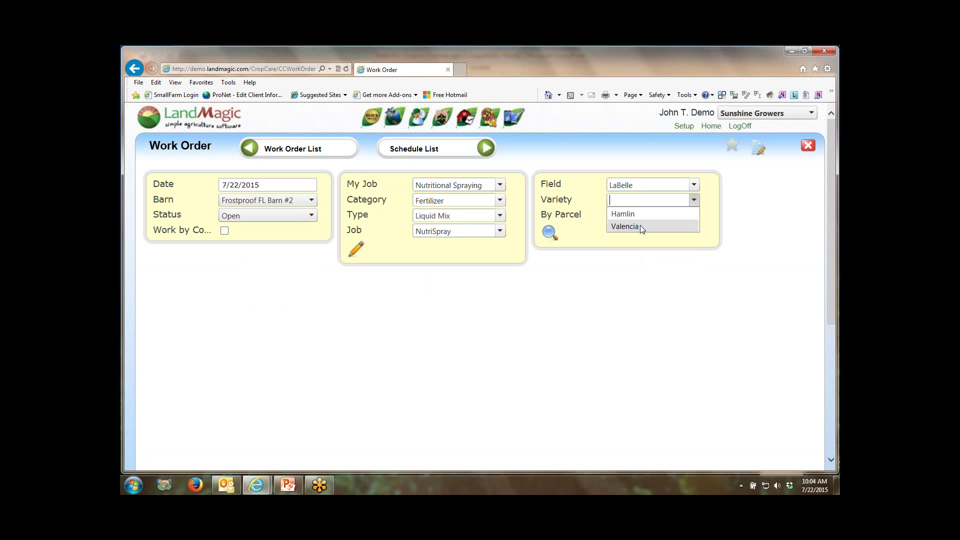
pyautogui.click(640, 226)
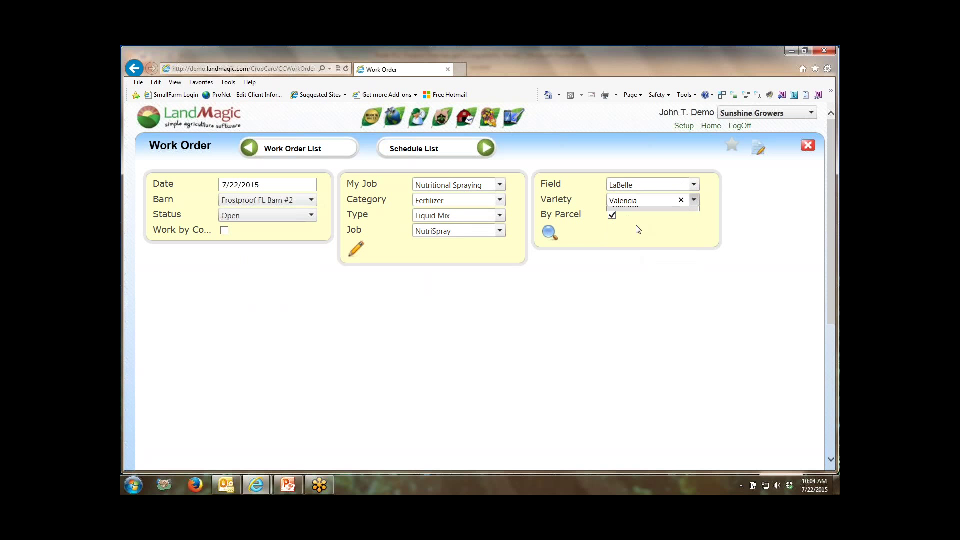
pyautogui.click(549, 234)
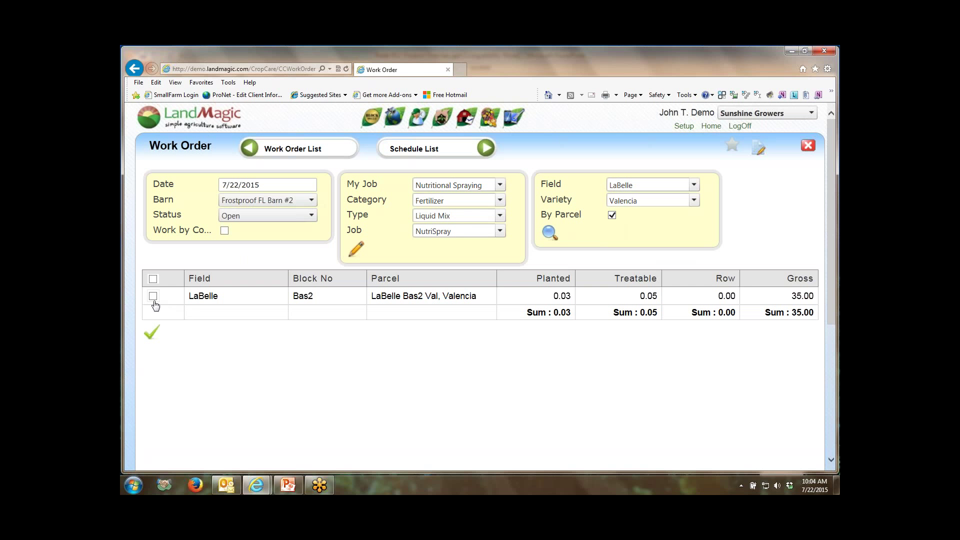
pyautogui.click(695, 201)
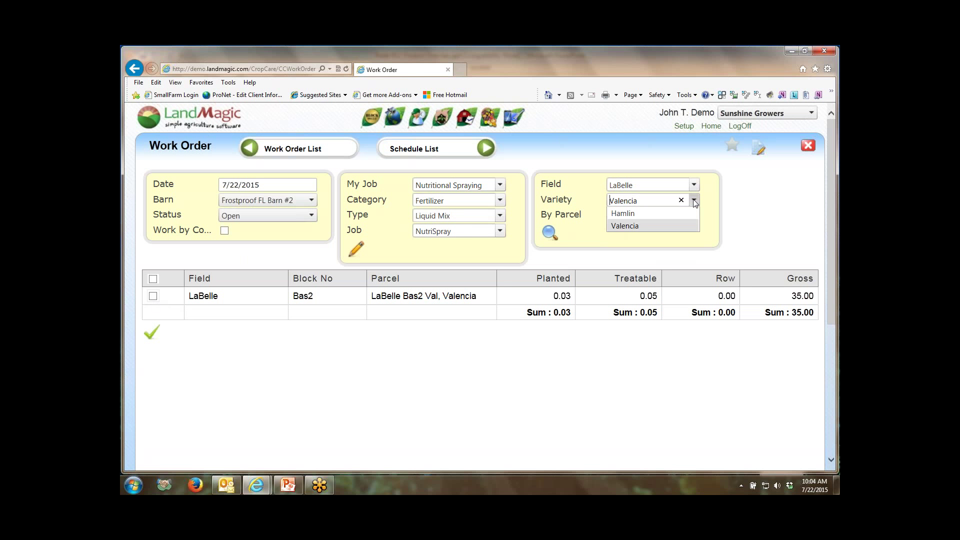
pyautogui.click(624, 214)
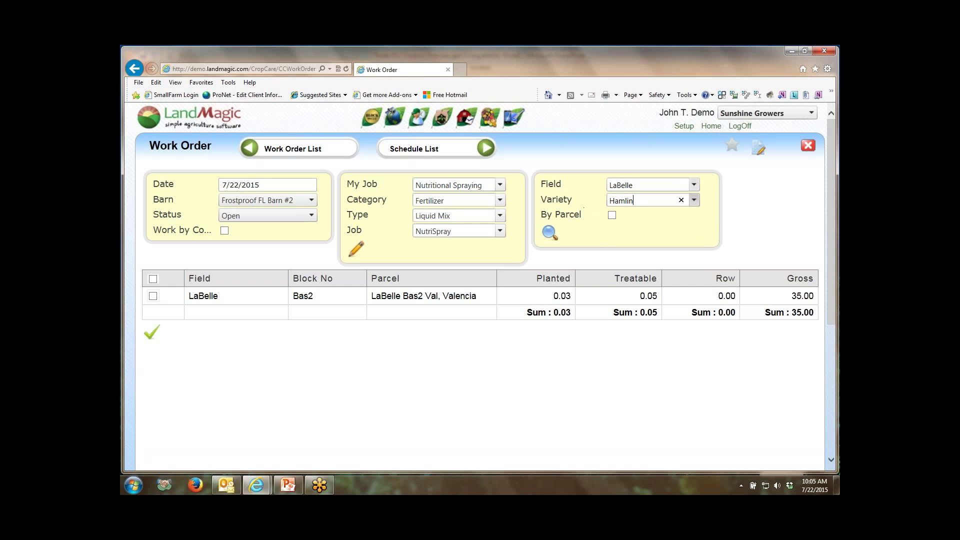
# List the blocks of the Blue Jay field and assign B004, B005 and B006 to the work order
pyautogui.click(694, 185)
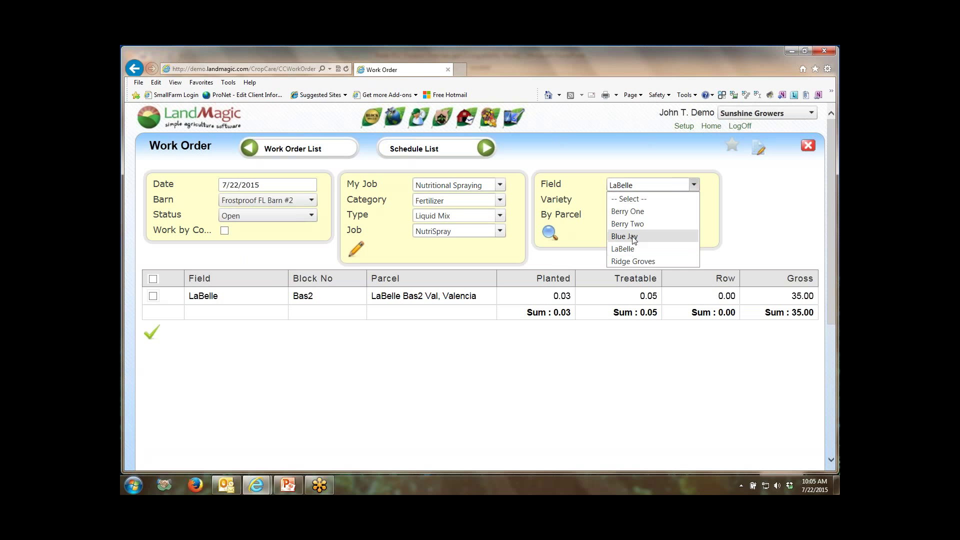
pyautogui.click(625, 236)
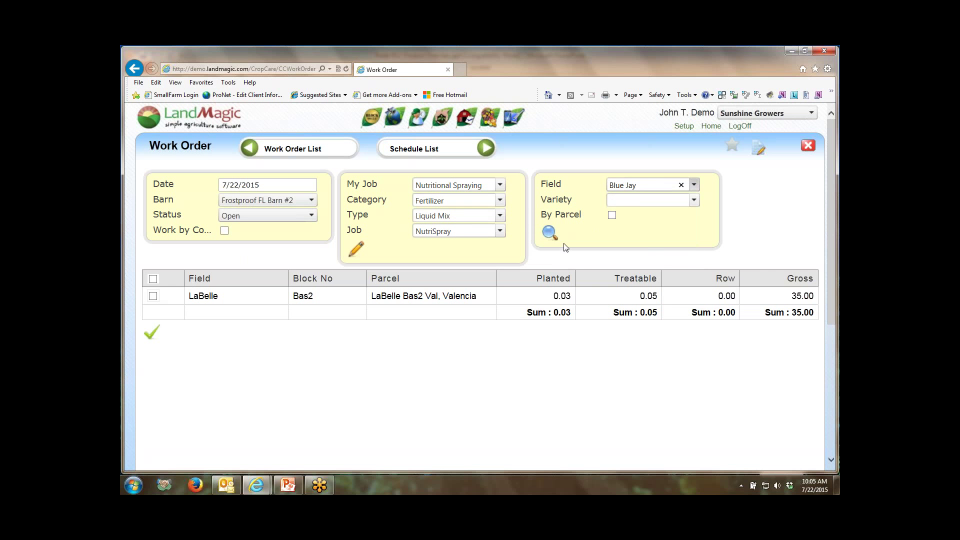
pyautogui.click(549, 233)
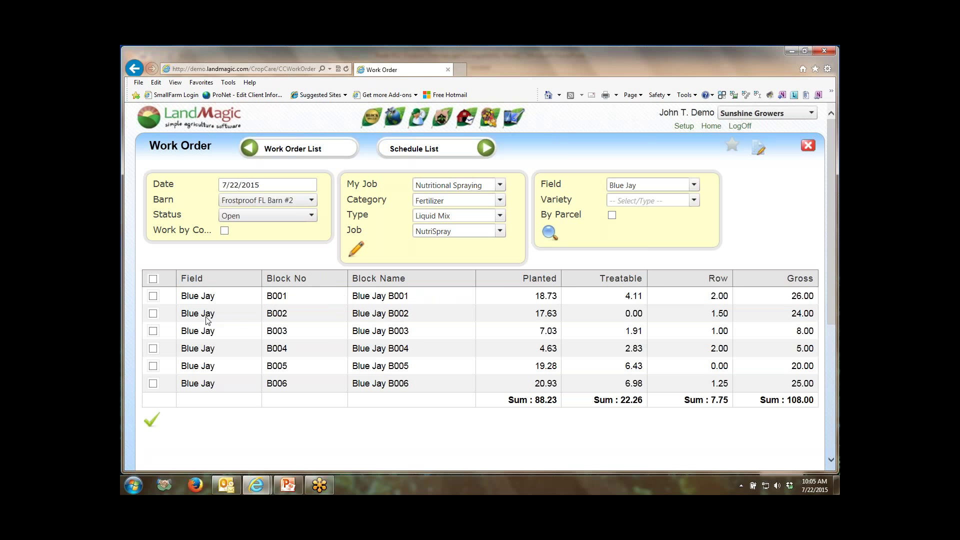
pyautogui.click(153, 280)
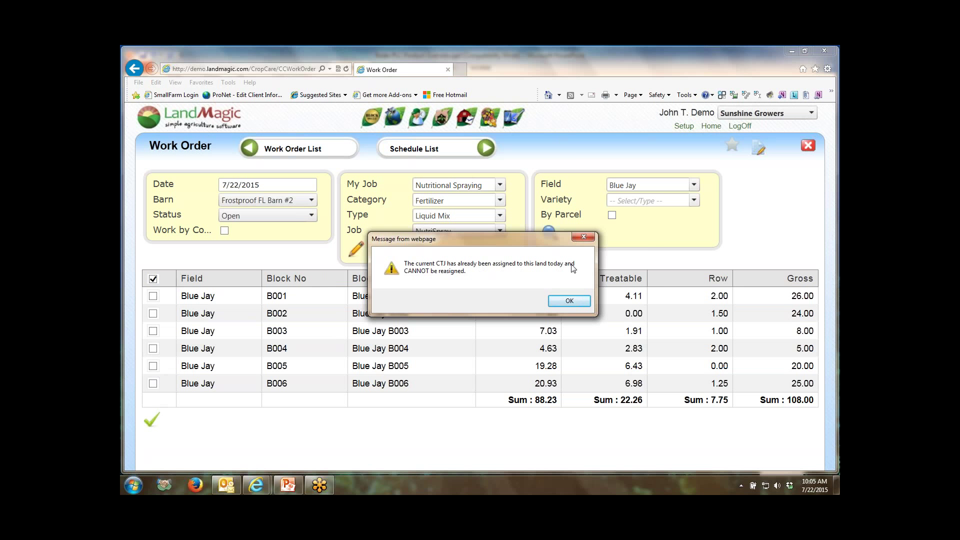
pyautogui.click(569, 300)
pyautogui.click(571, 300)
pyautogui.click(569, 299)
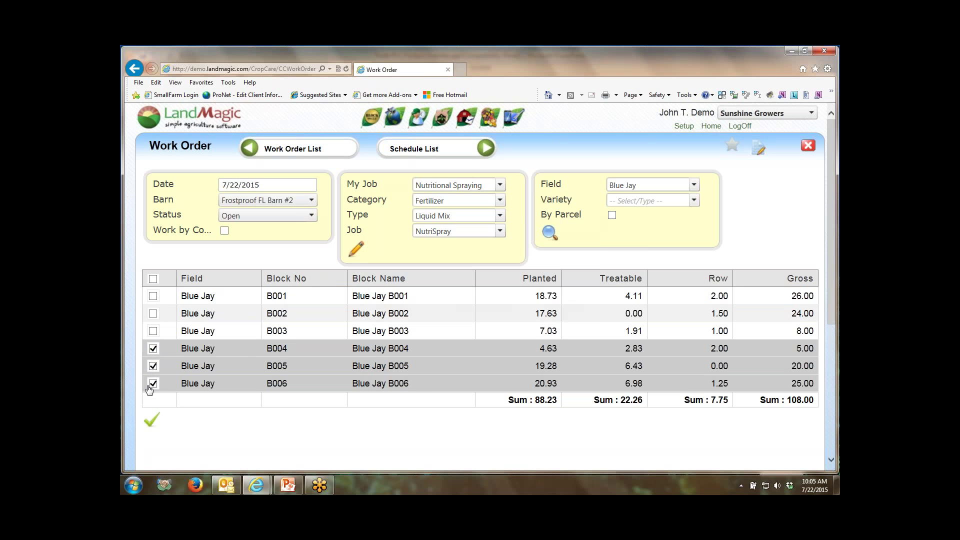
pyautogui.click(153, 421)
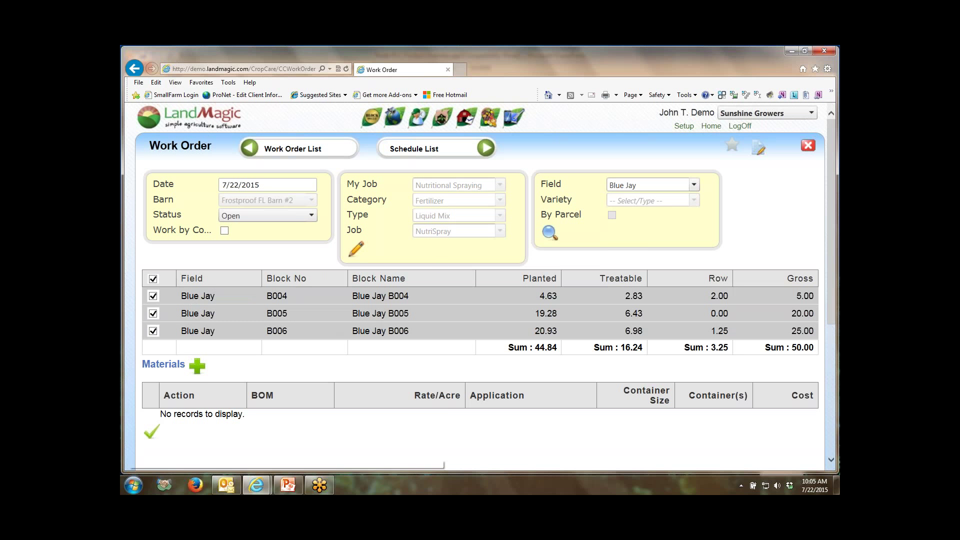
# Add BOM NS100 Nutritional Basic to the work order's materials with a rate of 90 gallons per acre
pyautogui.click(198, 370)
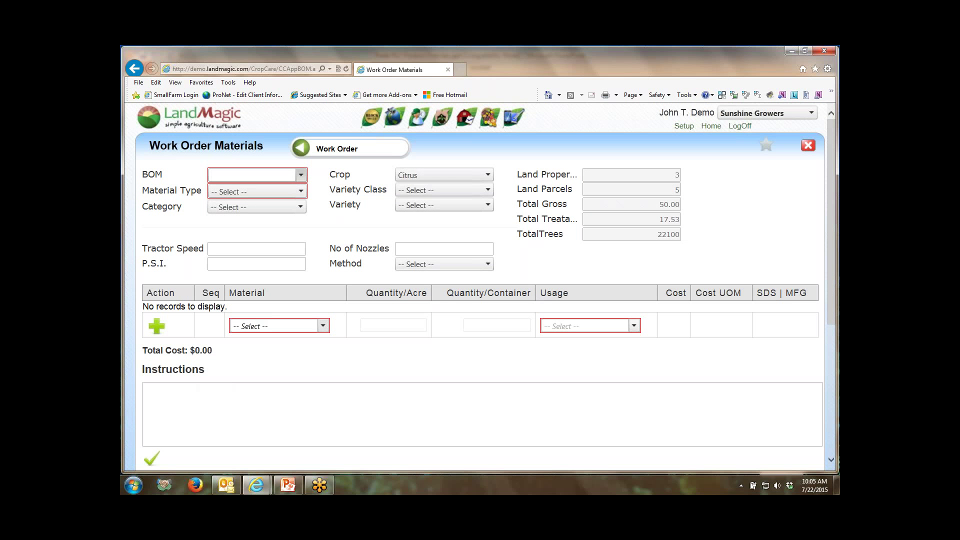
pyautogui.click(303, 173)
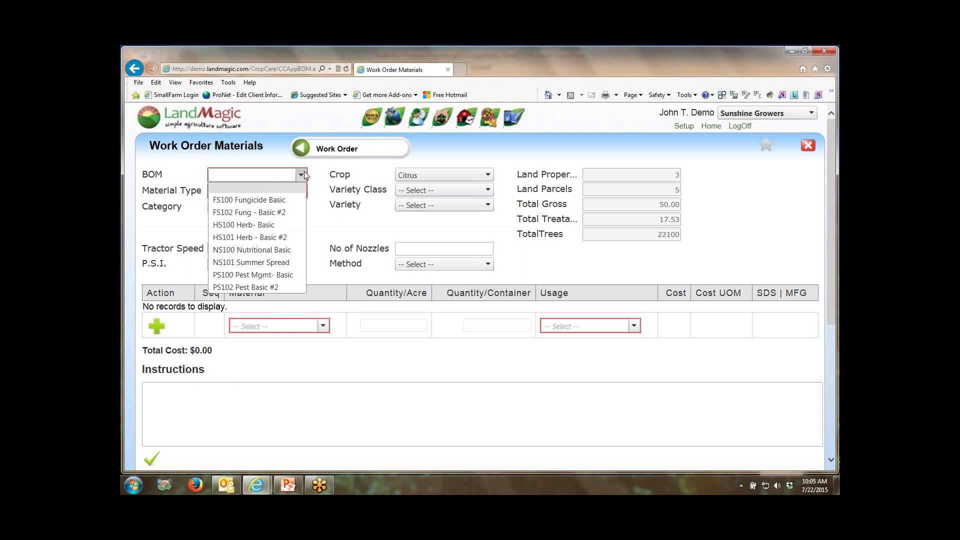
pyautogui.click(266, 254)
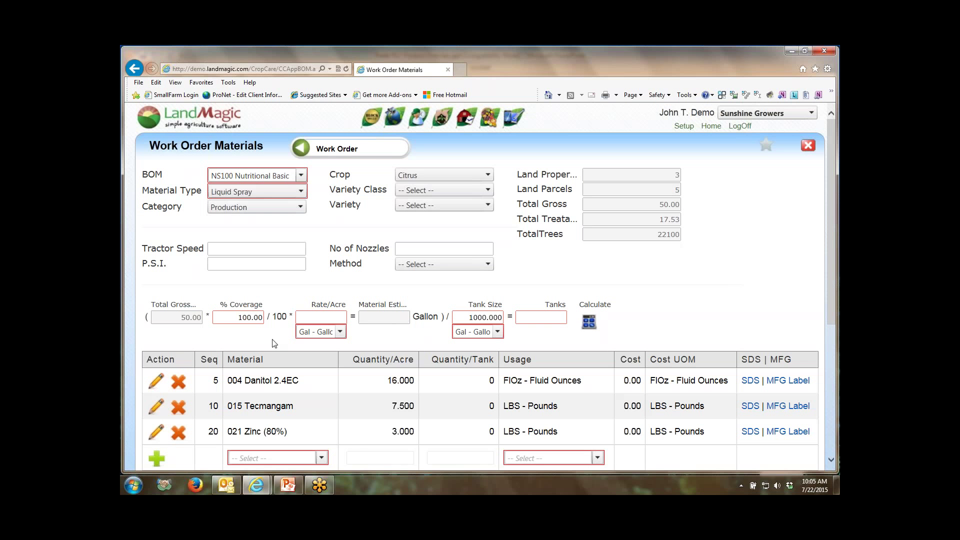
pyautogui.click(323, 316)
pyautogui.press('Tab')
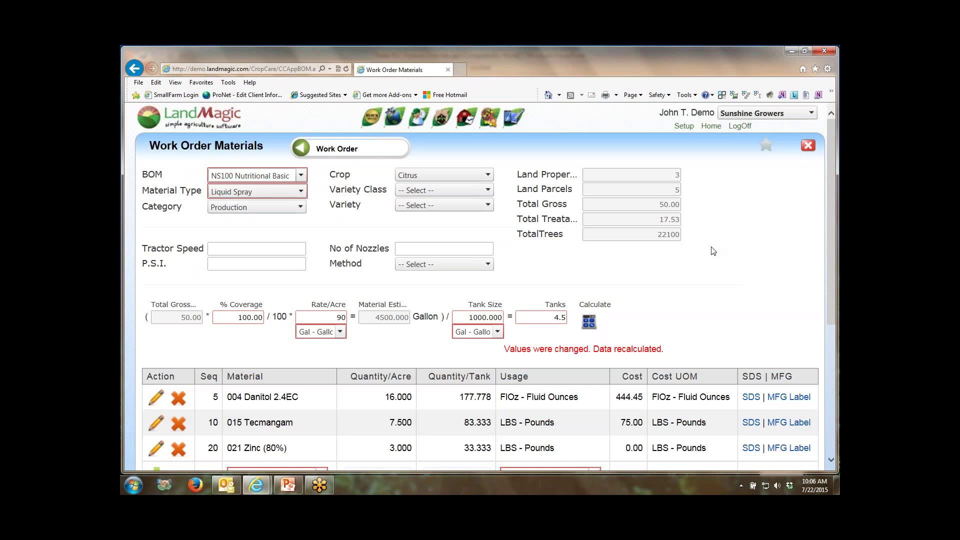
# Review the work order's material lines, and open the maintenance record of equipment ATV602 from the Equipment List
pyautogui.scroll(-3, 770, 237)
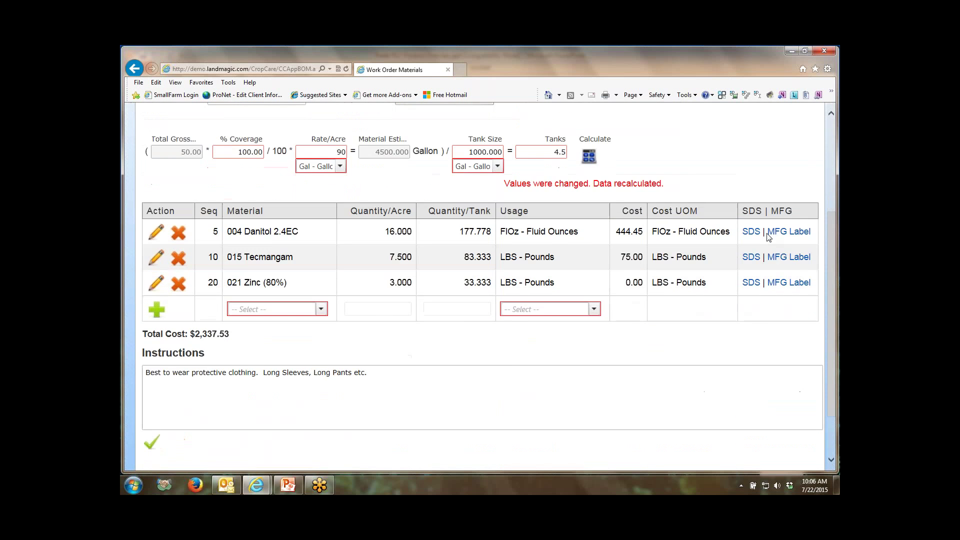
pyautogui.scroll(3, 769, 237)
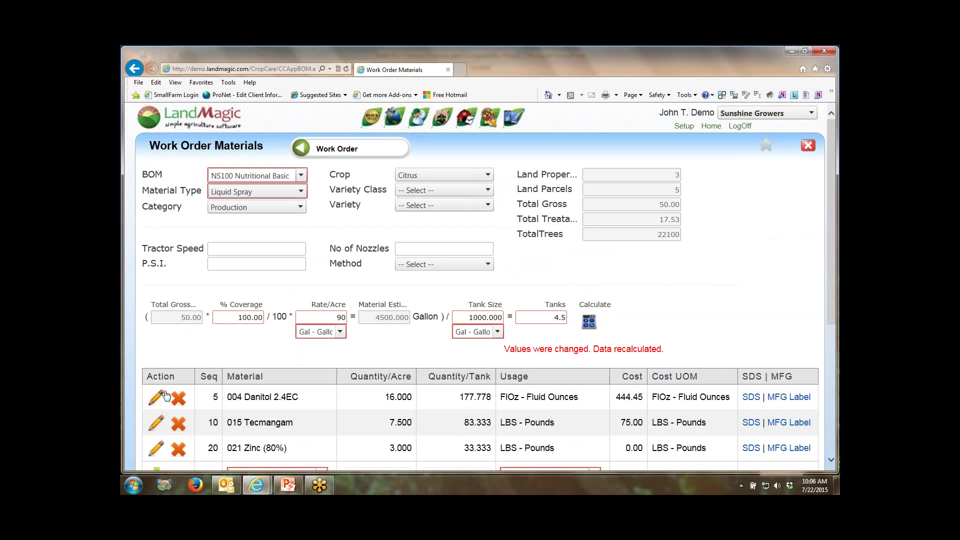
pyautogui.moveTo(466, 119)
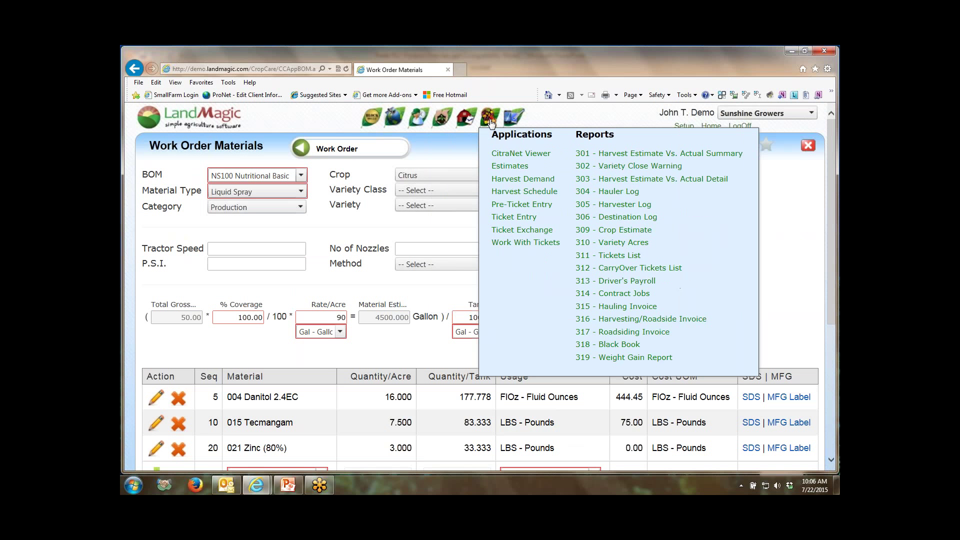
pyautogui.moveTo(492, 126)
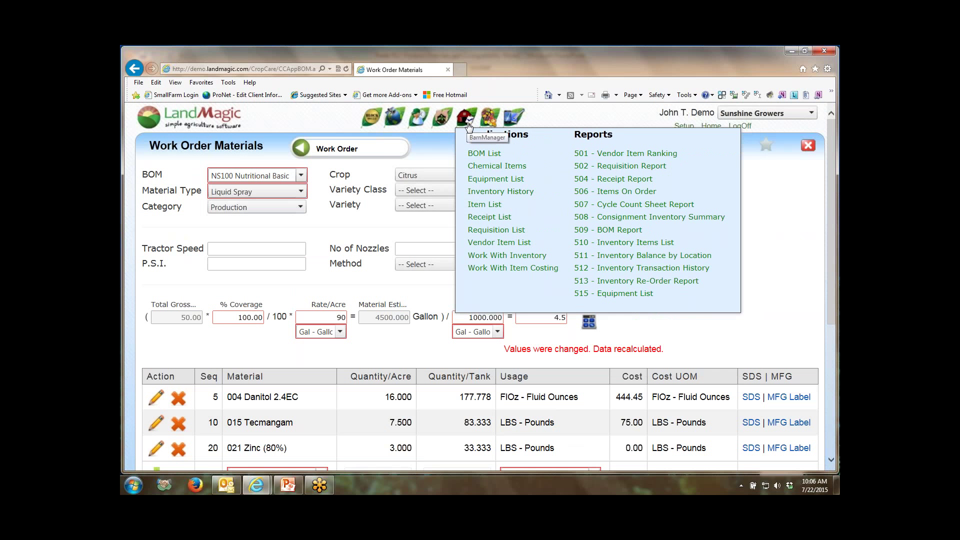
pyautogui.click(495, 179)
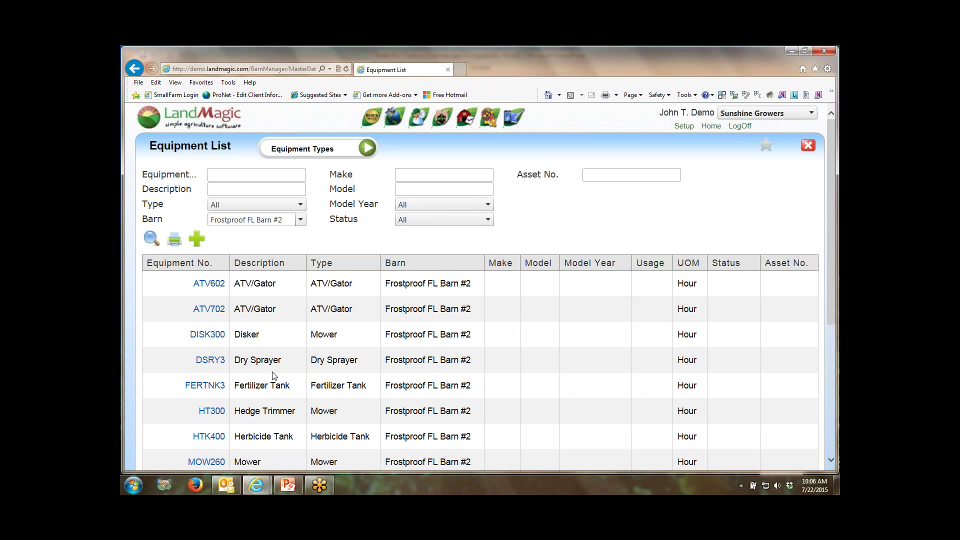
pyautogui.click(209, 283)
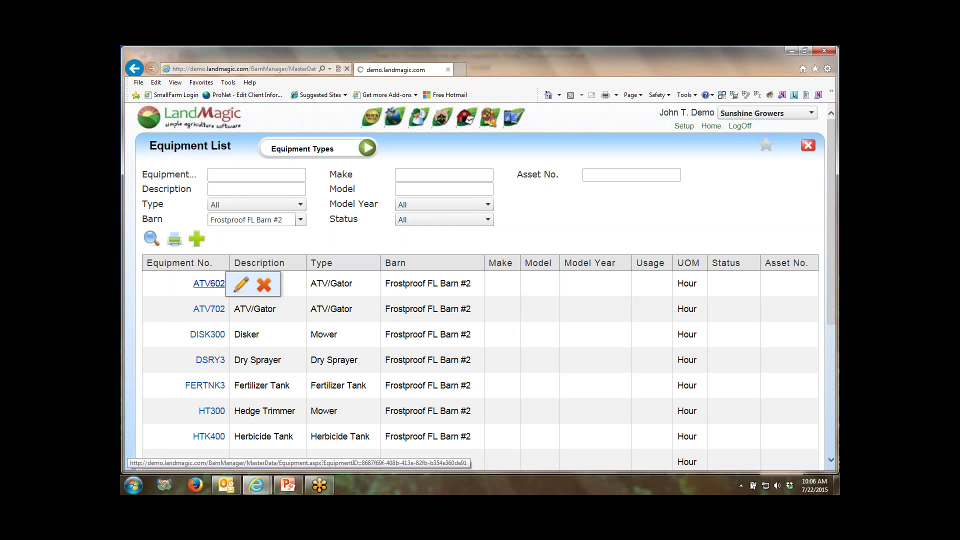
pyautogui.click(220, 283)
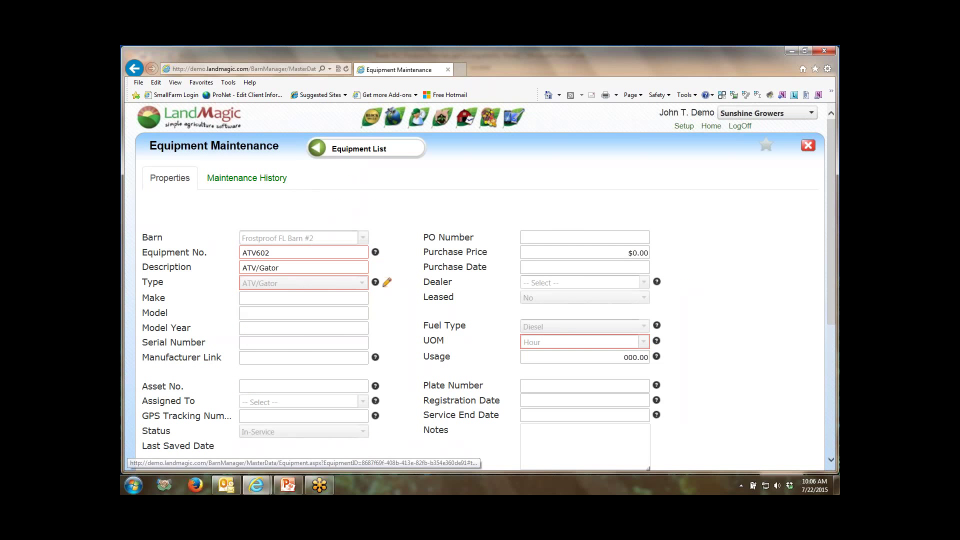
# List the chemical items for the crop CITRUS and look through them
pyautogui.click(464, 119)
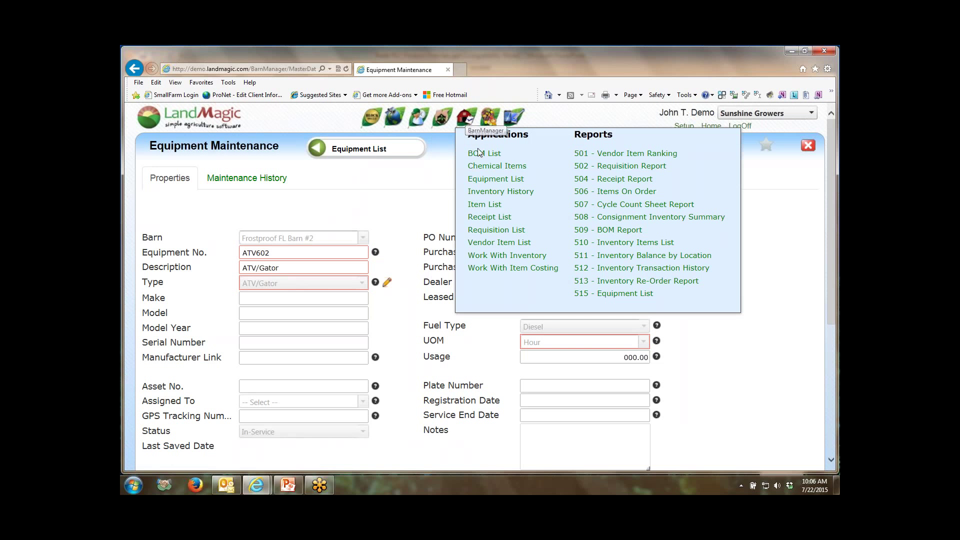
pyautogui.click(496, 168)
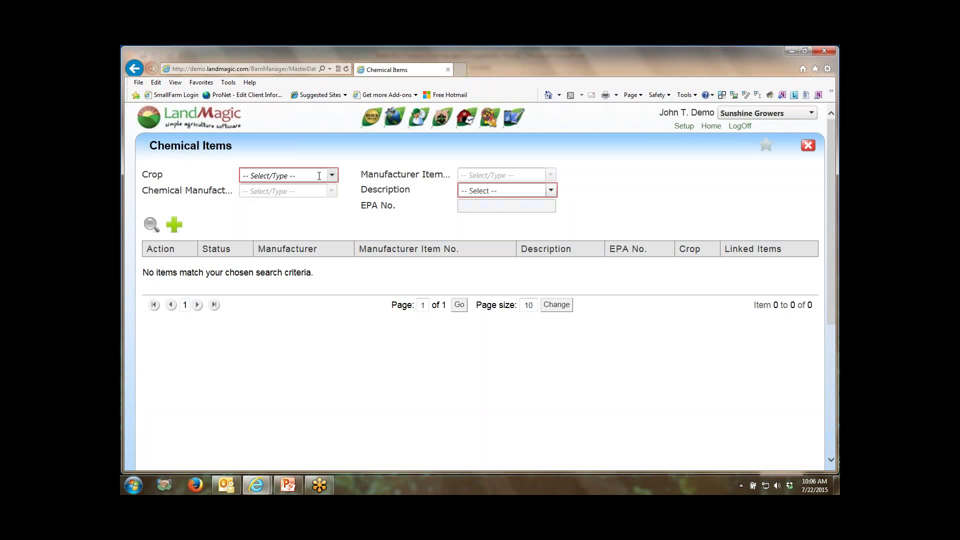
pyautogui.click(334, 173)
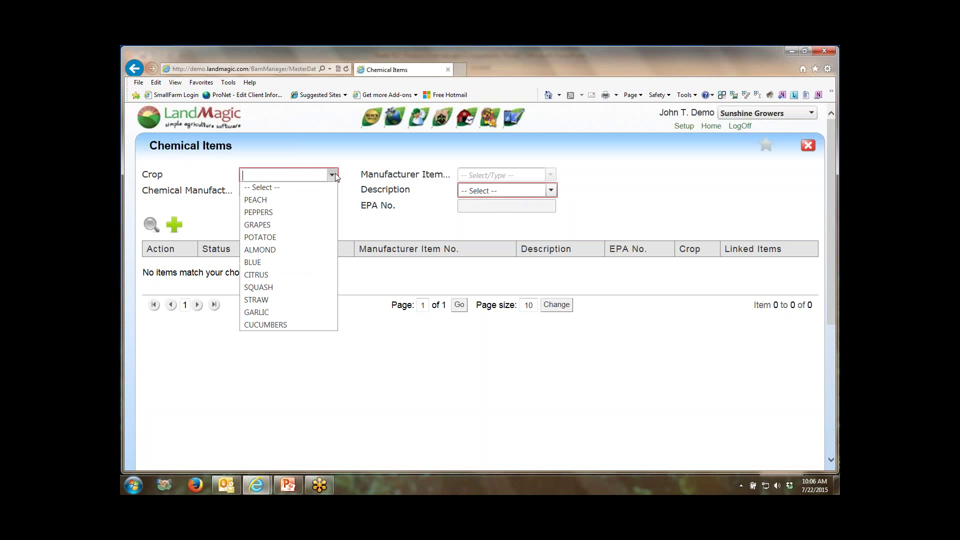
pyautogui.click(266, 278)
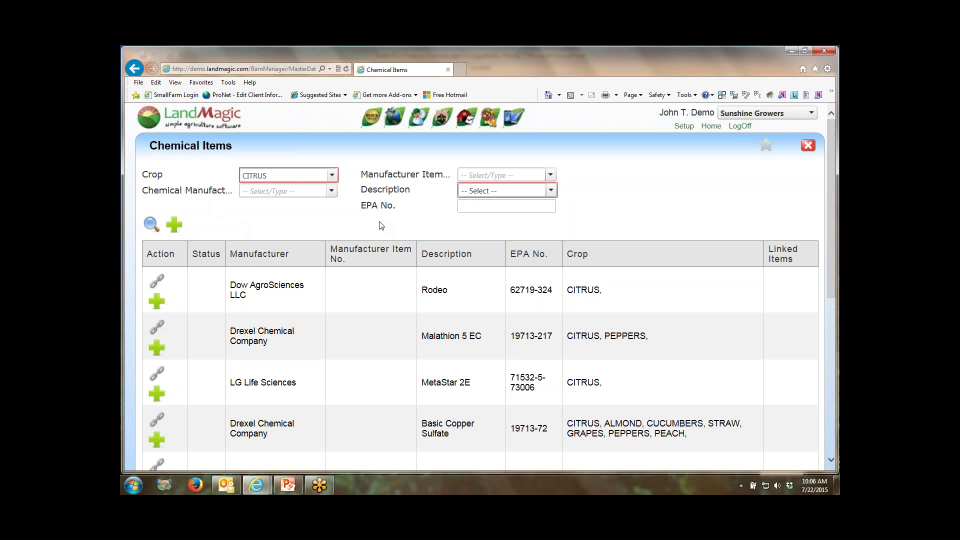
pyautogui.scroll(-3, 691, 195)
pyautogui.scroll(3, 691, 195)
# Open the Requisition List and bring up a blank new requisition
pyautogui.click(466, 118)
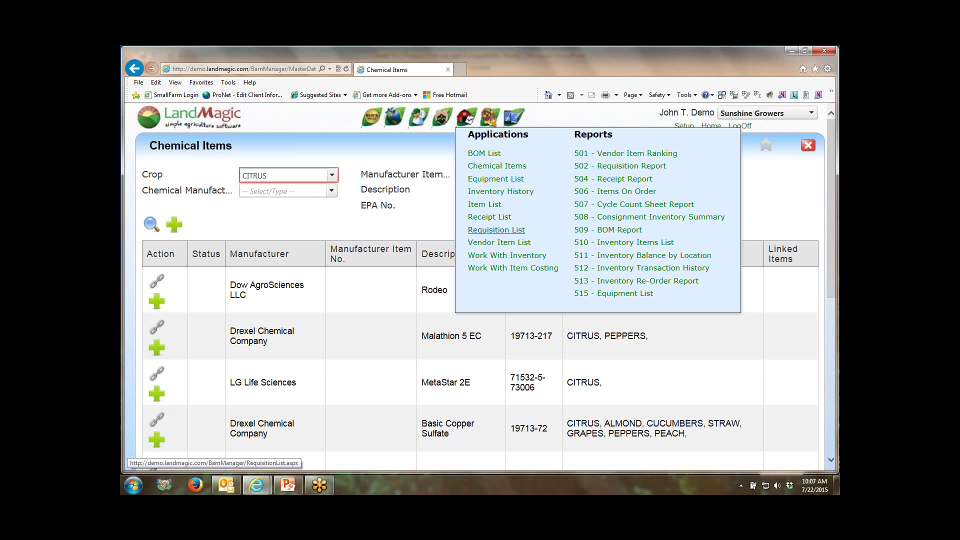
pyautogui.click(497, 233)
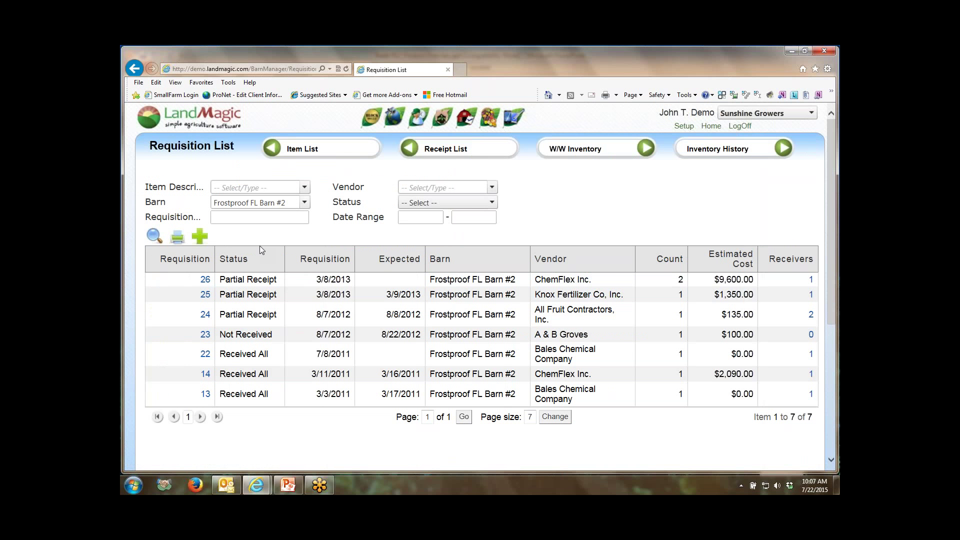
pyautogui.click(200, 237)
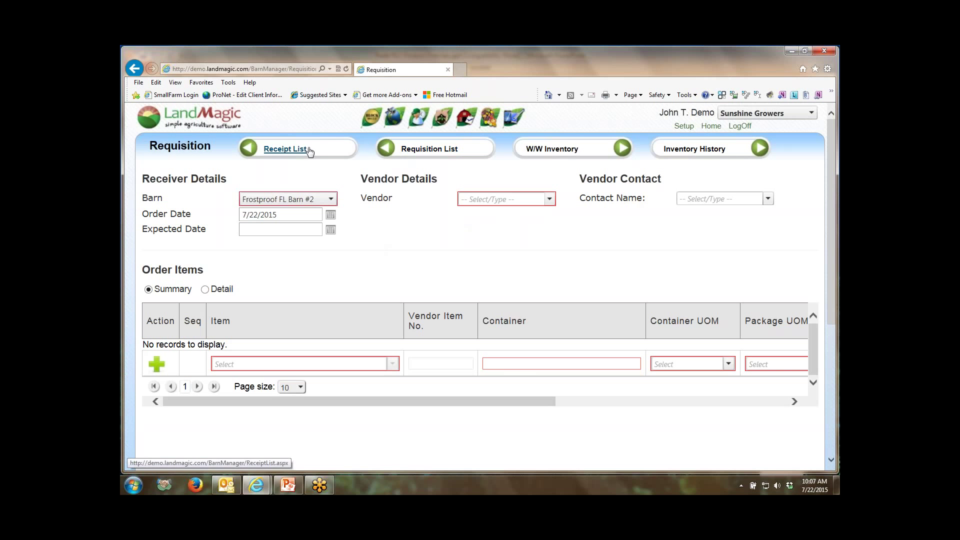
# View the Receipt List, and look through the Inventory History of Frostproof FL Barn #2
pyautogui.click(302, 150)
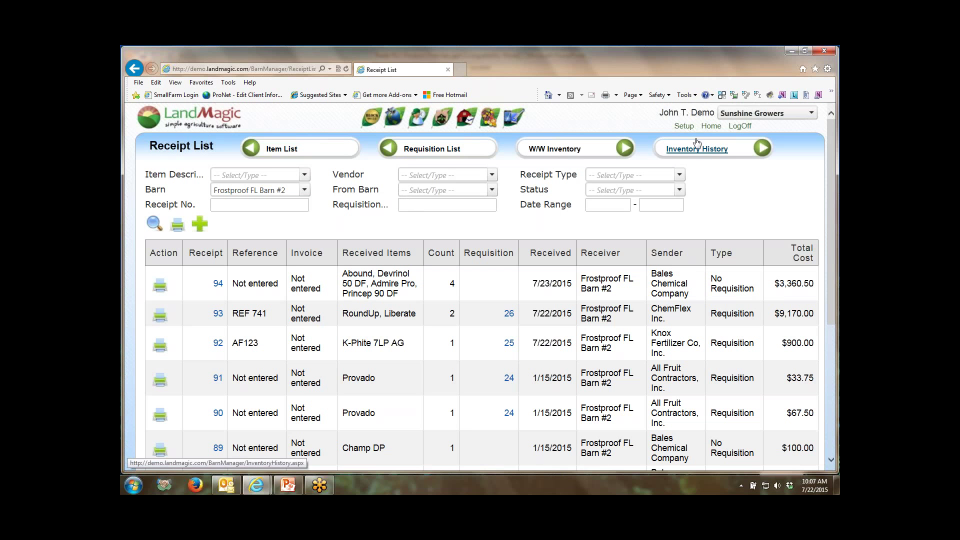
pyautogui.click(690, 152)
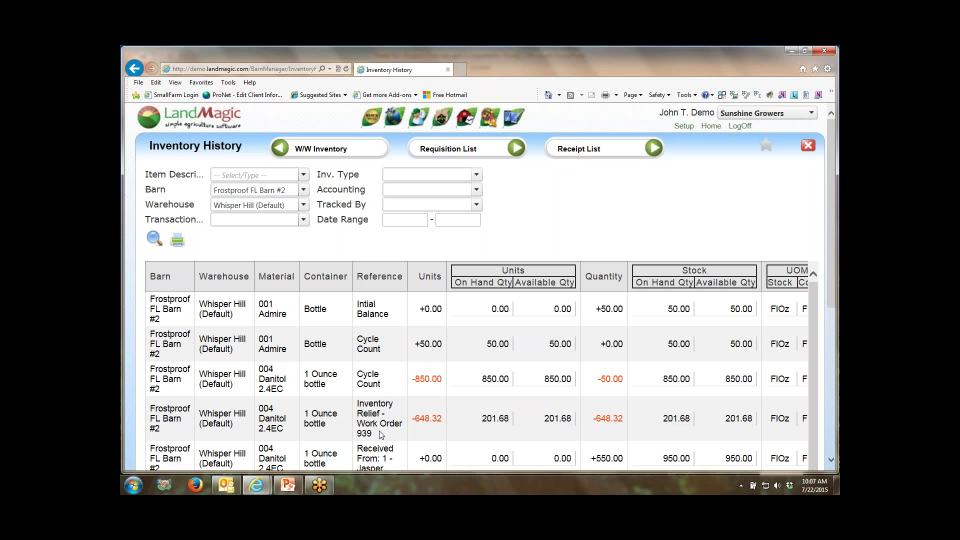
pyautogui.scroll(-3, 389, 334)
pyautogui.scroll(-1, 389, 334)
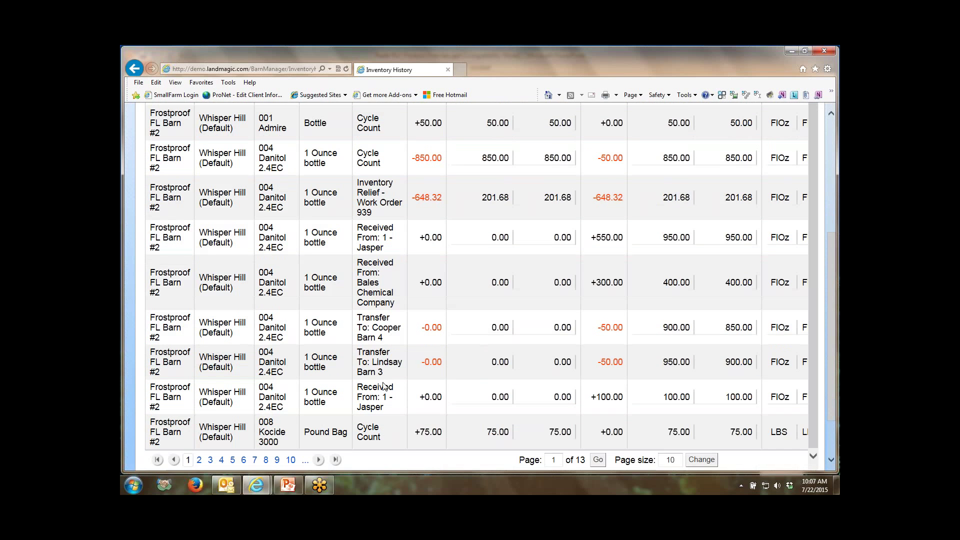
pyautogui.scroll(5, 384, 393)
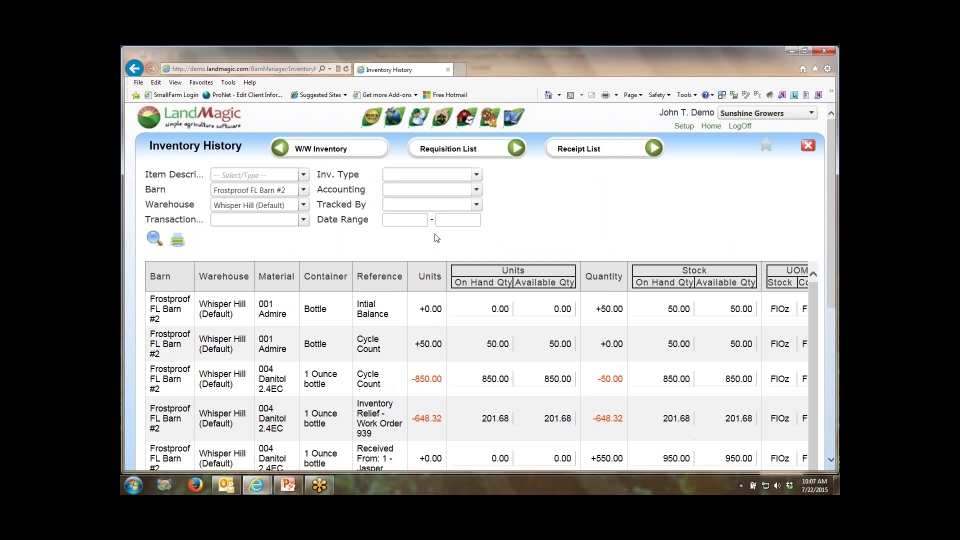
# Review the open harvest tickets in Work With Tickets and look over the available destination filter options
pyautogui.moveTo(470, 123)
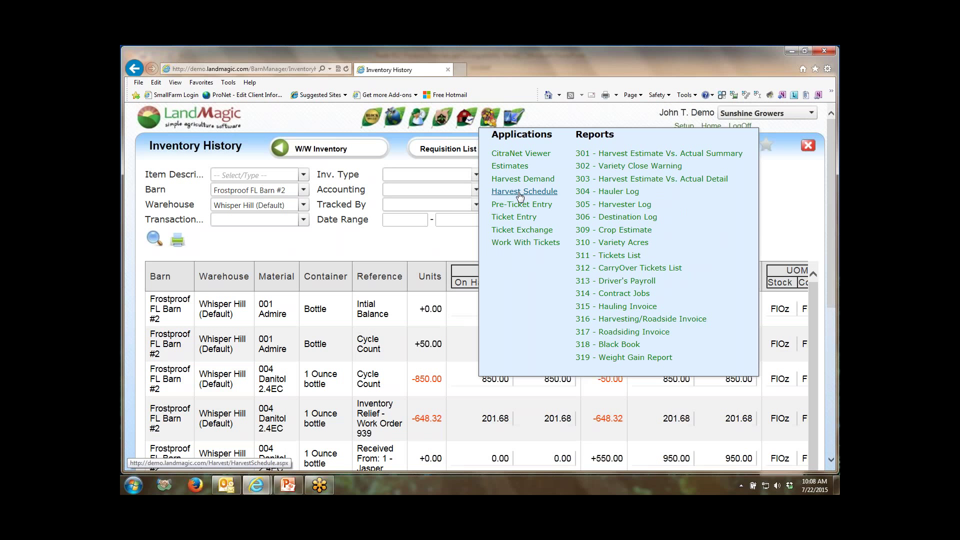
pyautogui.click(515, 245)
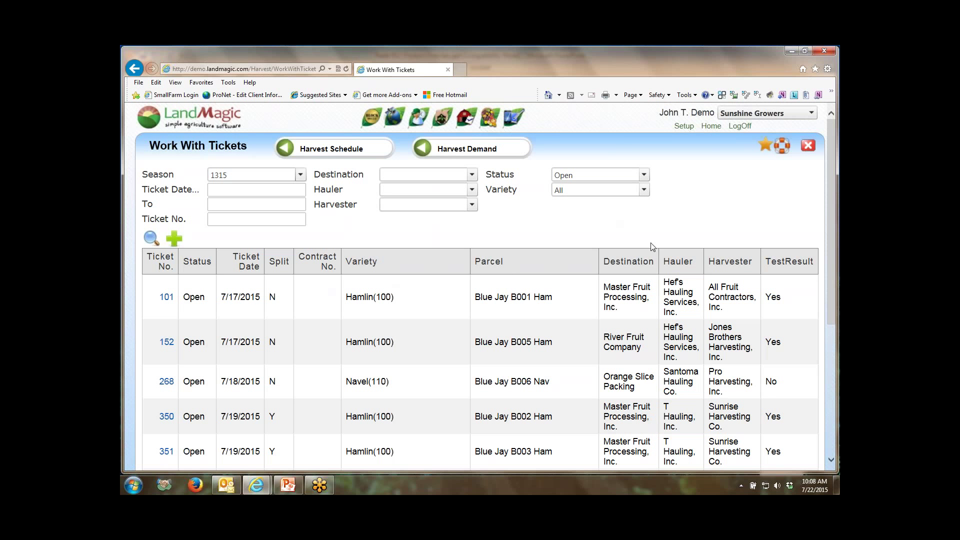
pyautogui.scroll(-5, 738, 201)
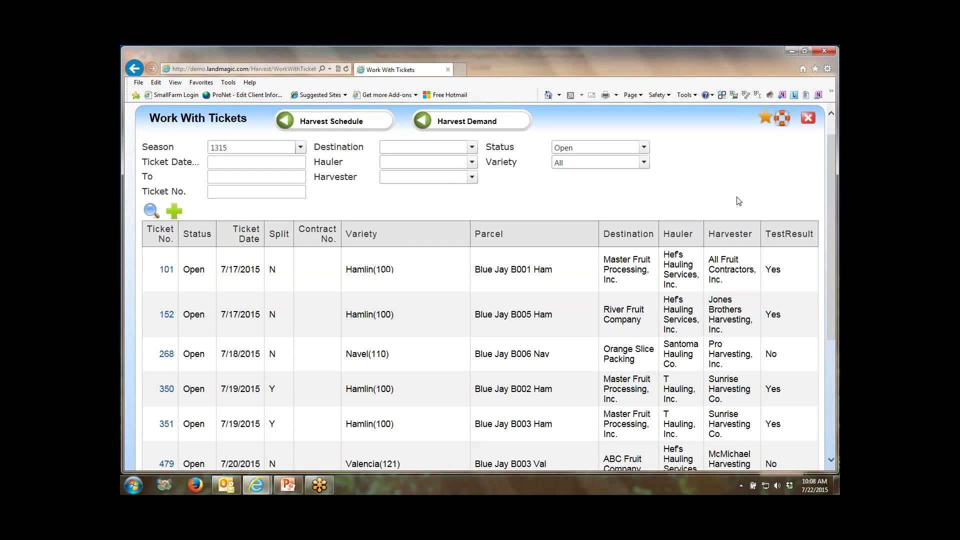
pyautogui.scroll(5, 738, 201)
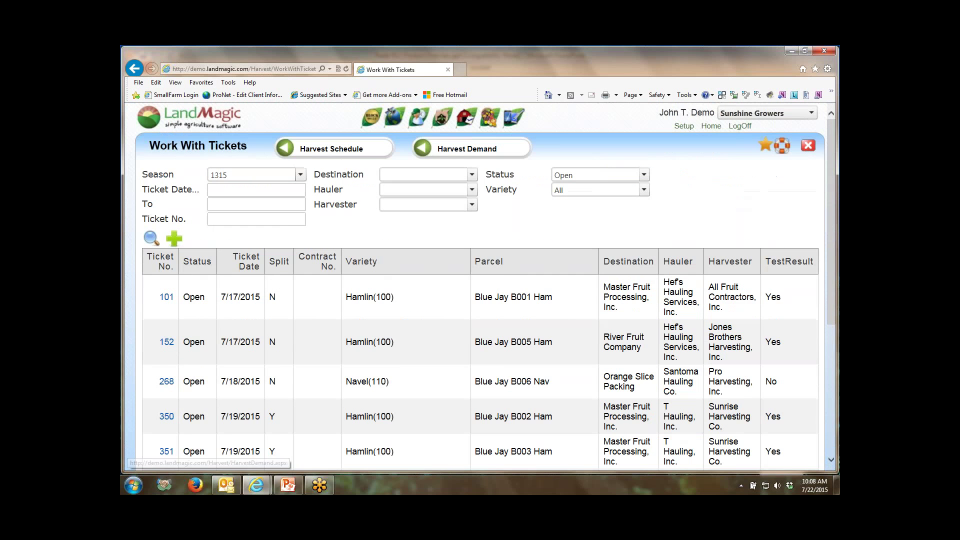
pyautogui.click(472, 175)
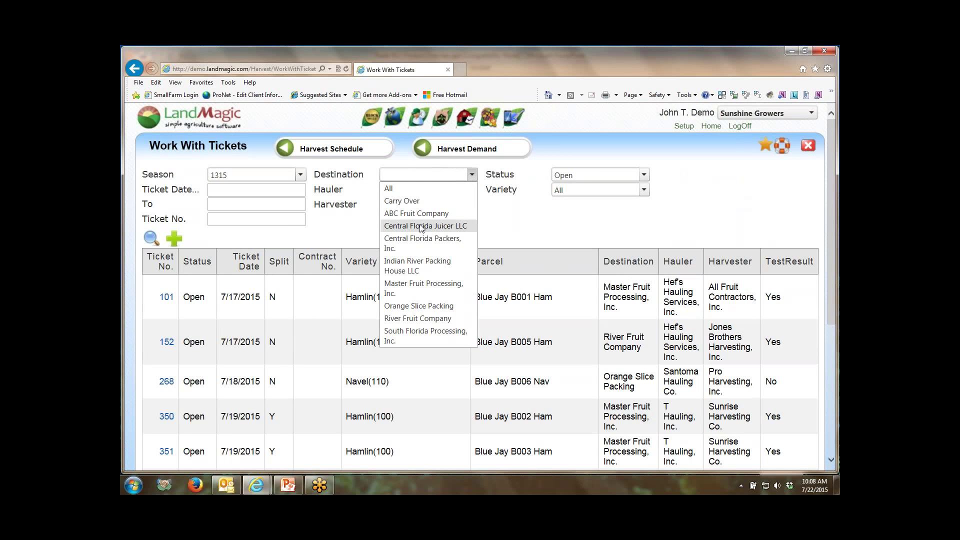
pyautogui.press('c')
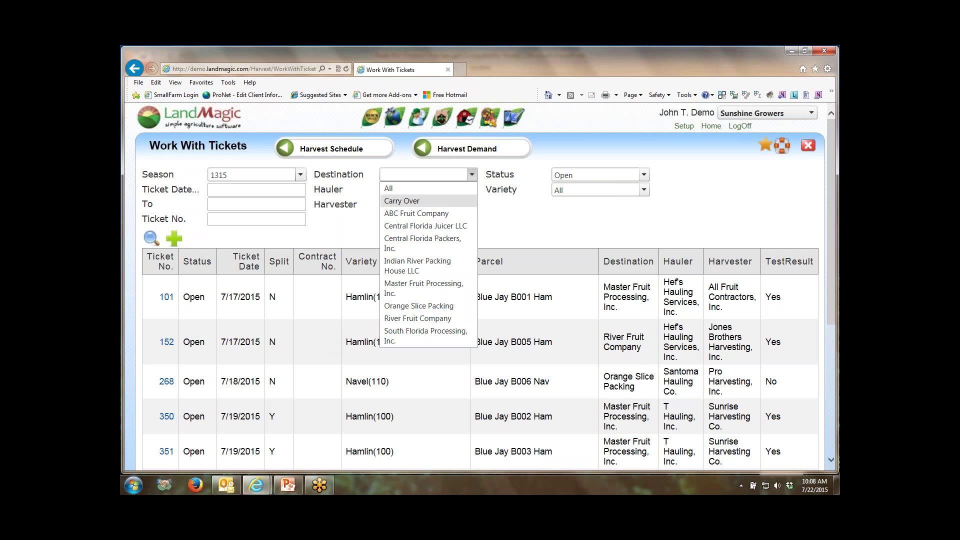
pyautogui.click(562, 205)
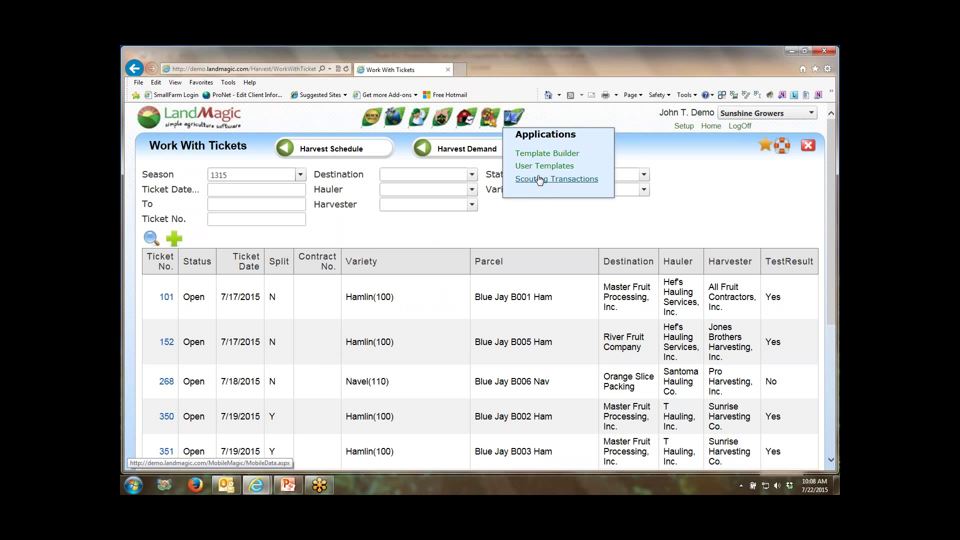
# Display the Citrus template in Template Builder and examine the data type options for the Brix label
pyautogui.click(536, 155)
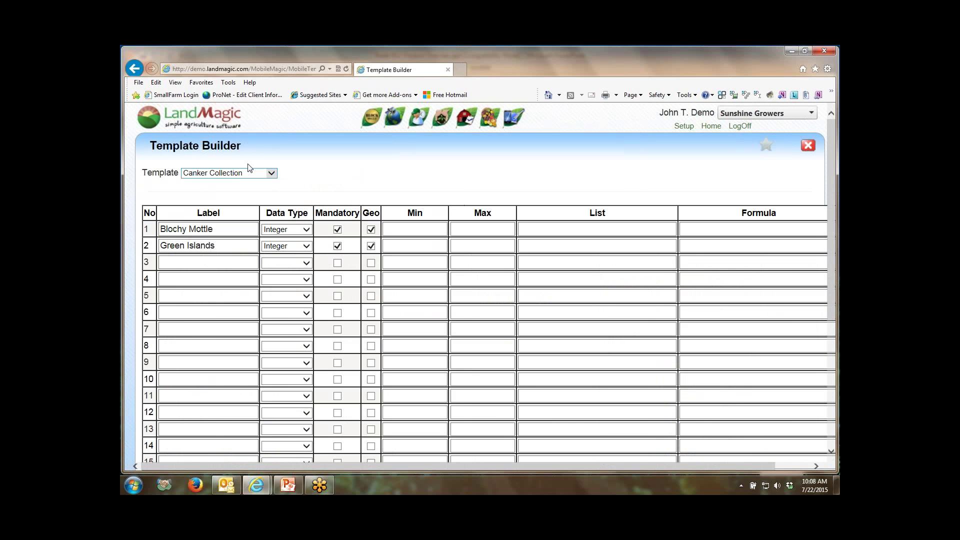
pyautogui.click(273, 173)
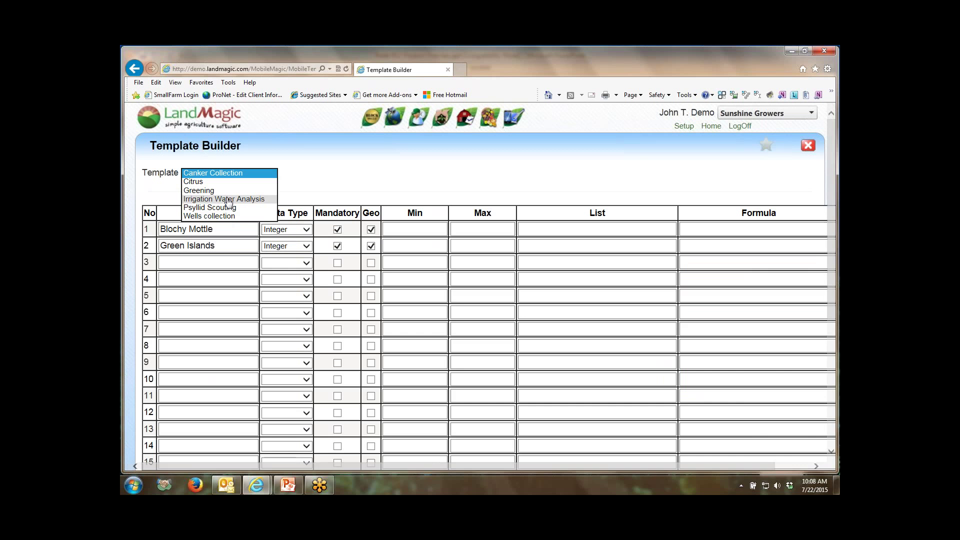
pyautogui.click(202, 182)
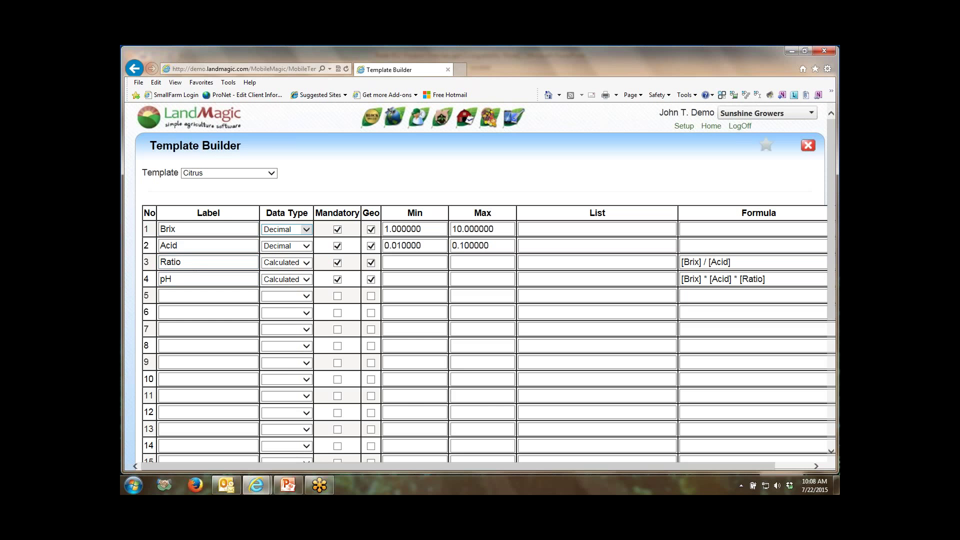
pyautogui.click(303, 230)
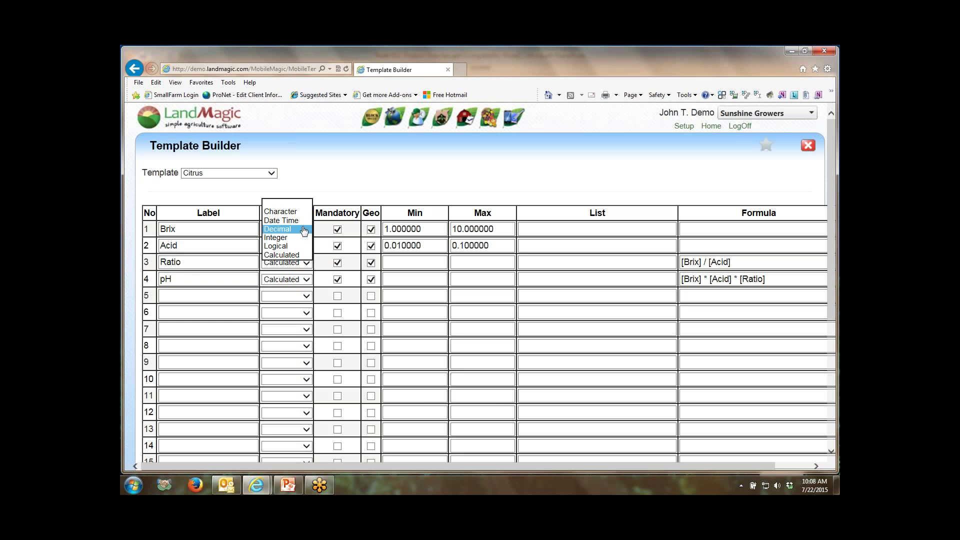
pyautogui.click(335, 175)
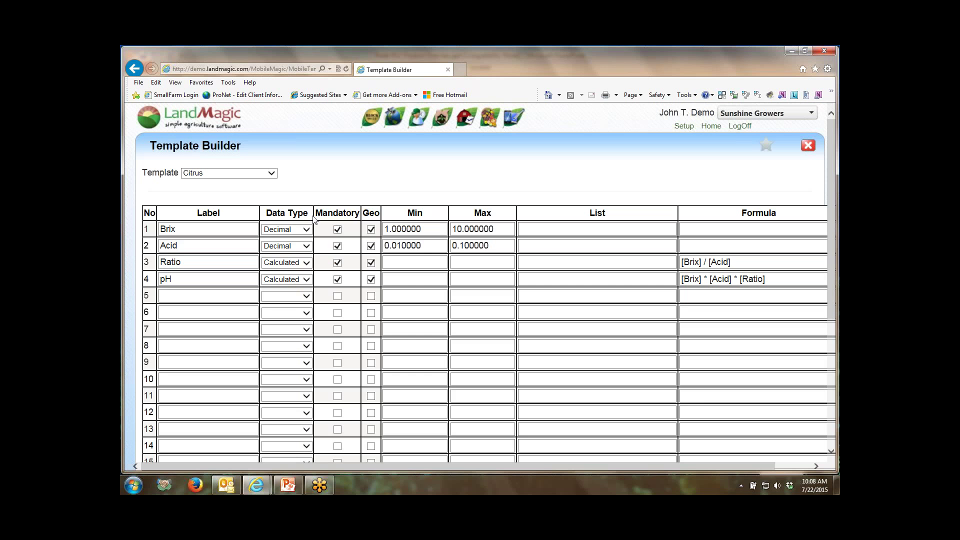
pyautogui.click(303, 230)
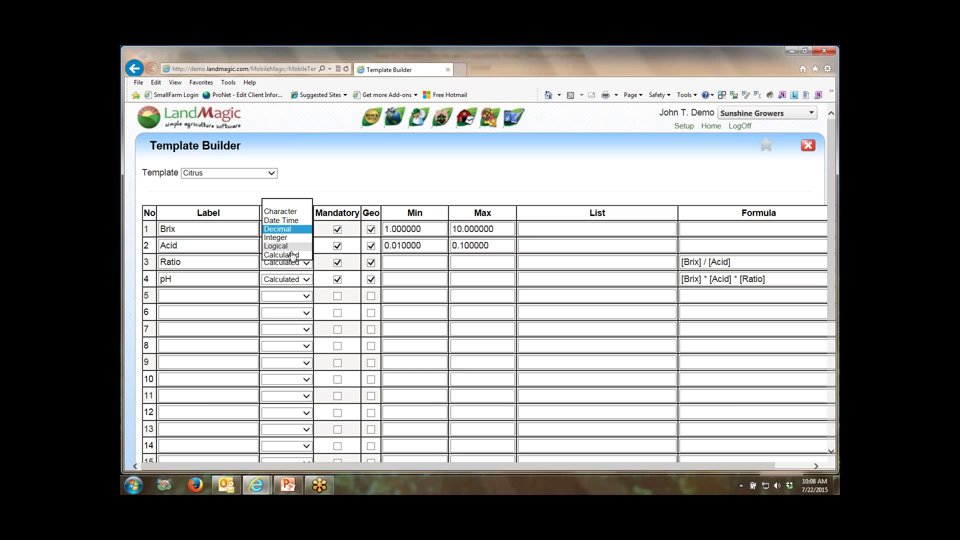
pyautogui.click(357, 193)
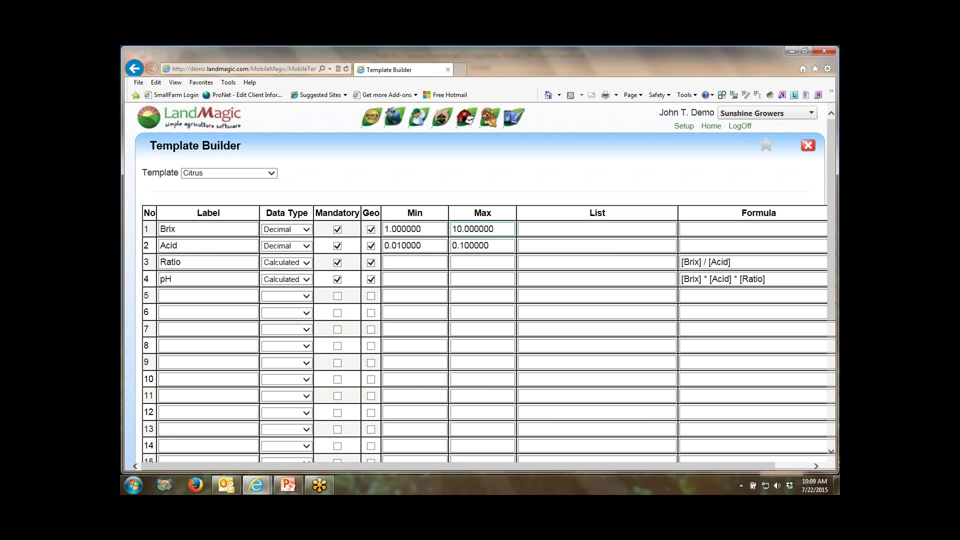
# View the Greening template, and switch to the Irrigation Water Analysis template
pyautogui.click(272, 173)
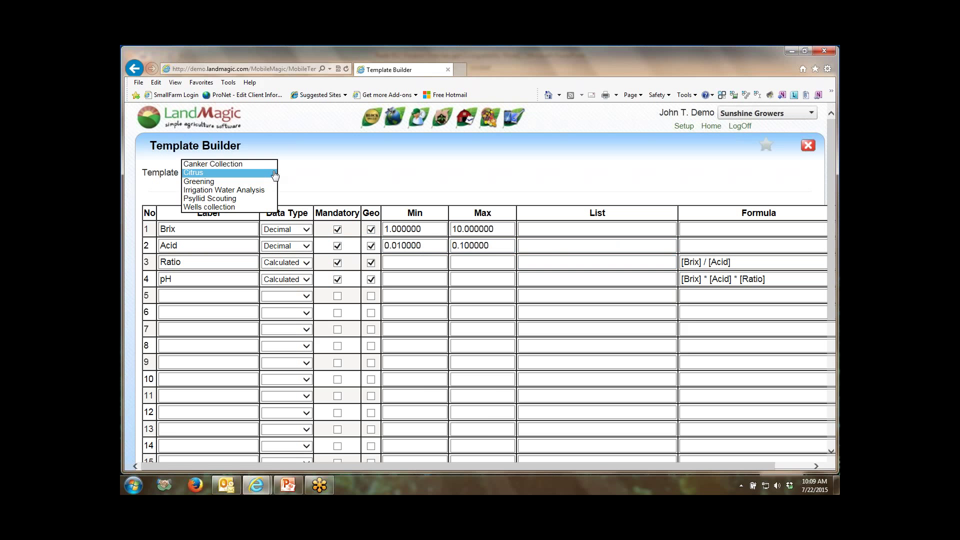
pyautogui.click(239, 181)
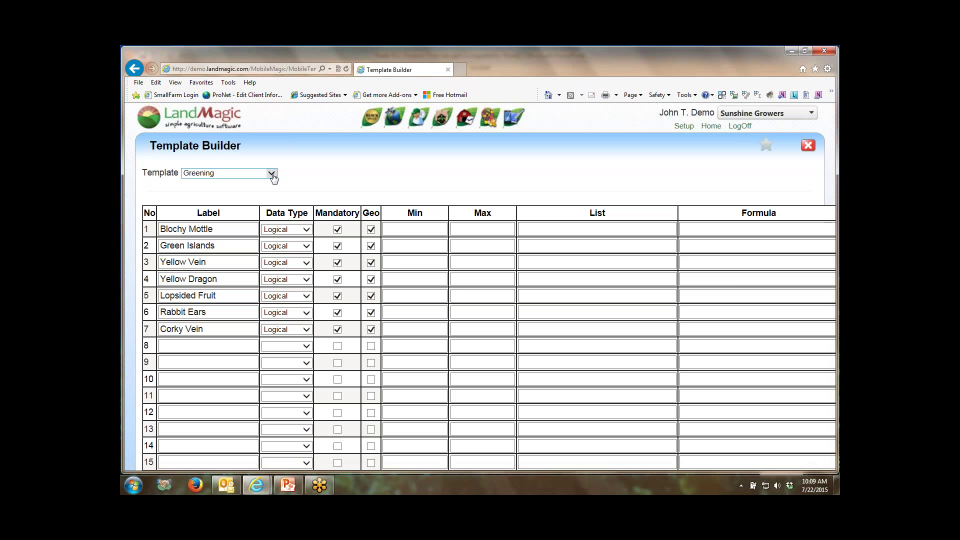
pyautogui.click(273, 175)
pyautogui.click(250, 182)
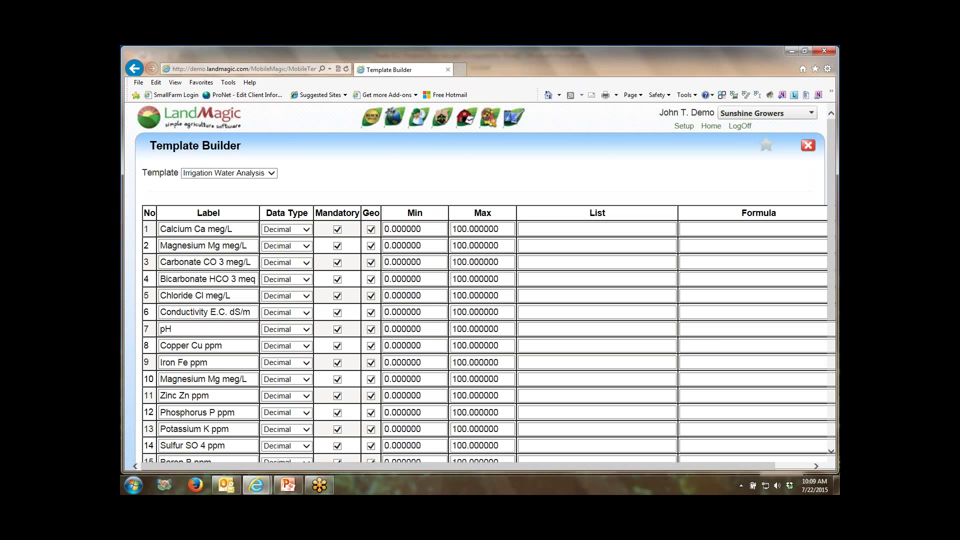
# Search Scouting Transactions for Citrus template records, with the From date set to 7/1/2015
pyautogui.click(271, 174)
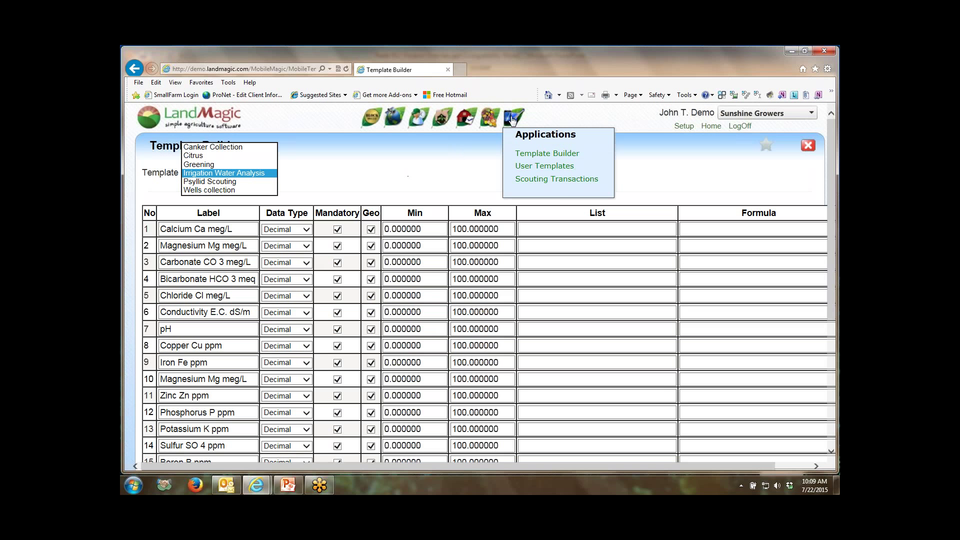
pyautogui.click(533, 179)
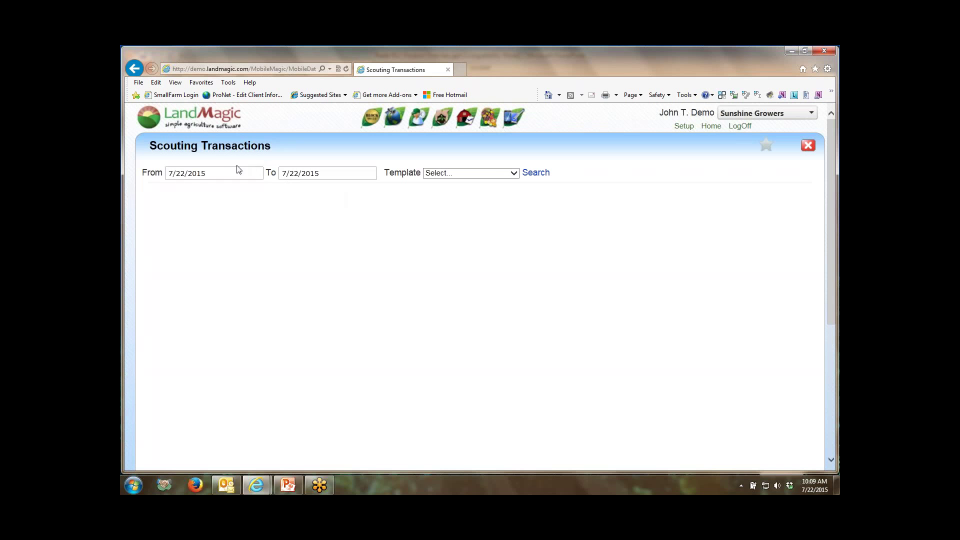
pyautogui.click(239, 170)
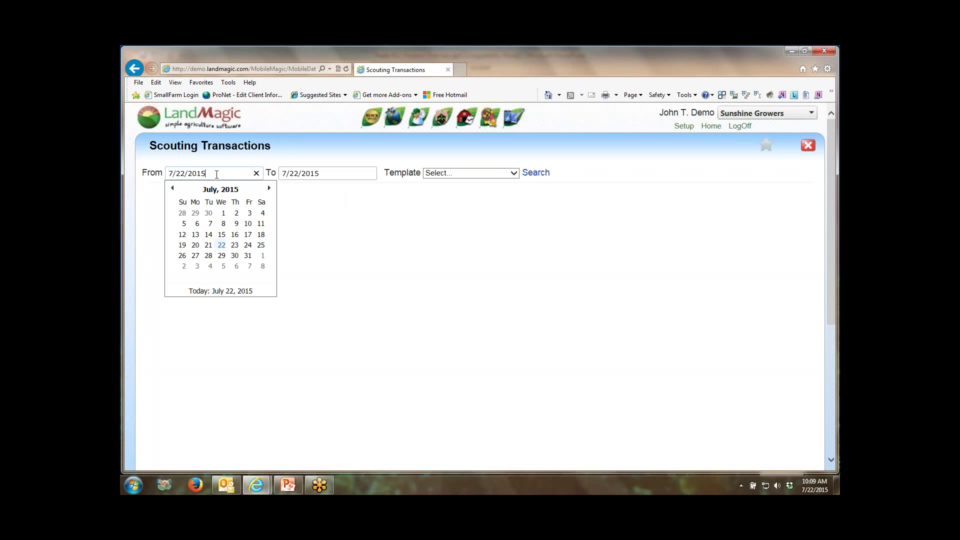
pyautogui.click(224, 213)
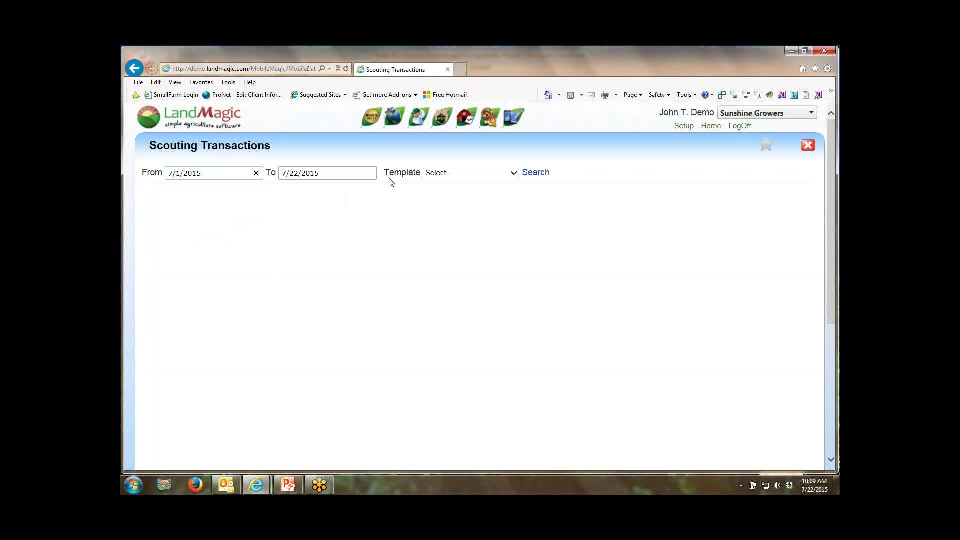
pyautogui.click(495, 174)
pyautogui.click(484, 183)
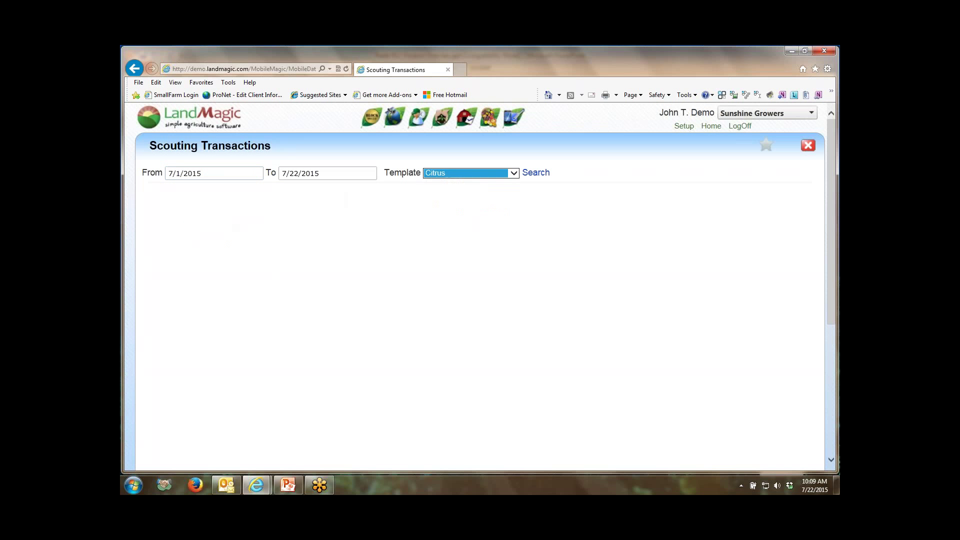
pyautogui.click(537, 175)
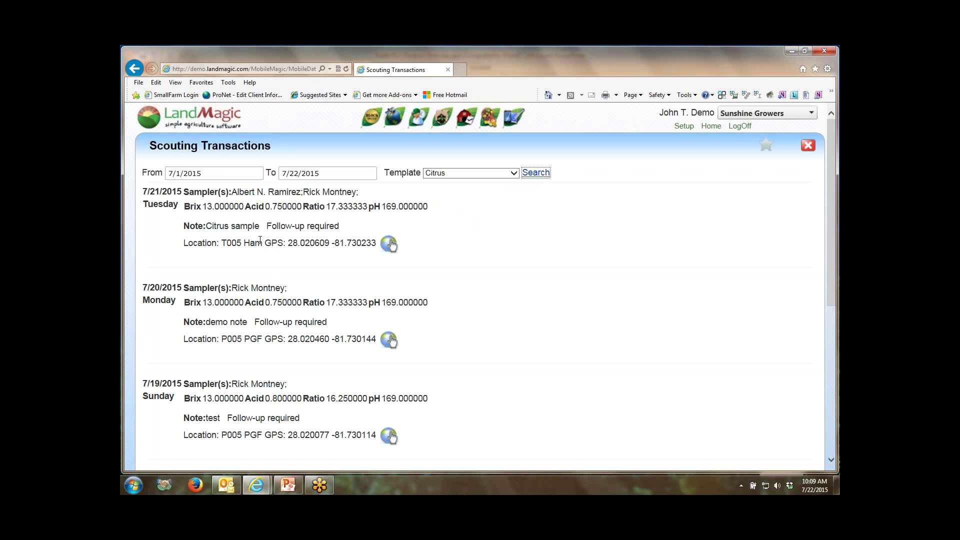
# View the GPS location of the 7/21/2015 Citrus sample on the map, and close the map window
pyautogui.click(385, 253)
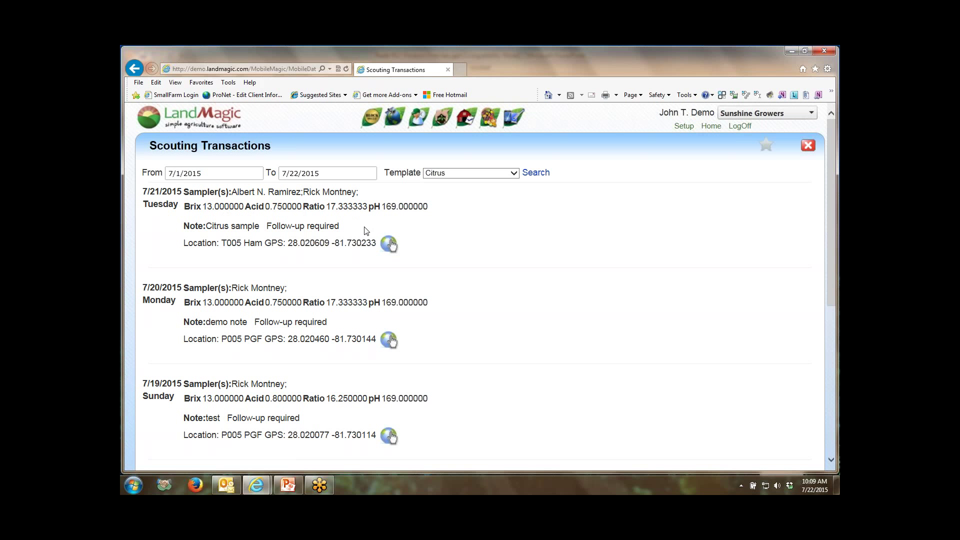
pyautogui.click(390, 245)
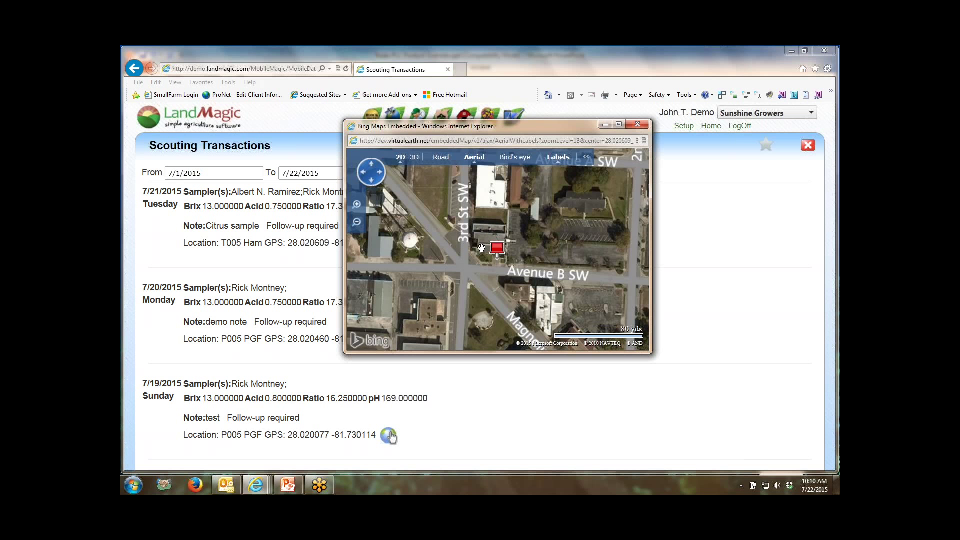
pyautogui.click(637, 124)
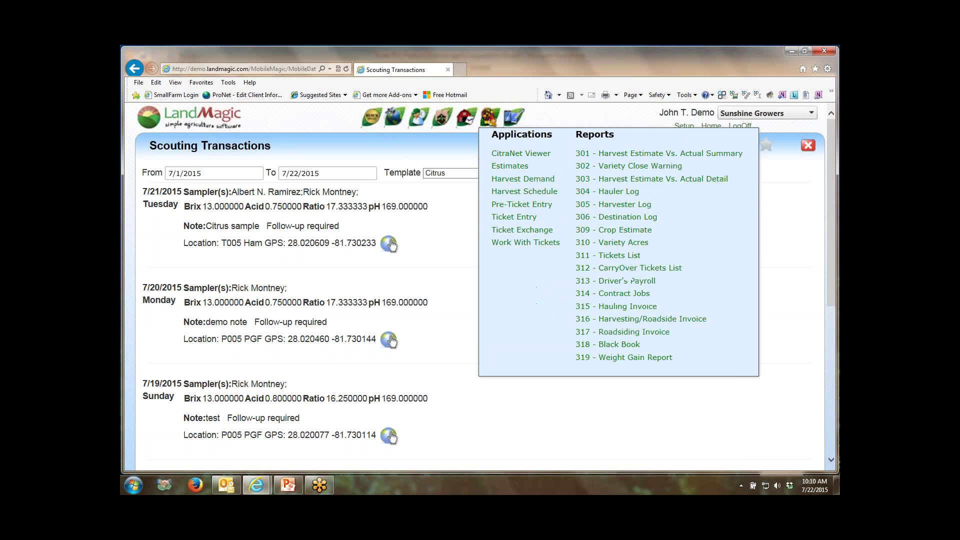
pyautogui.moveTo(495, 121)
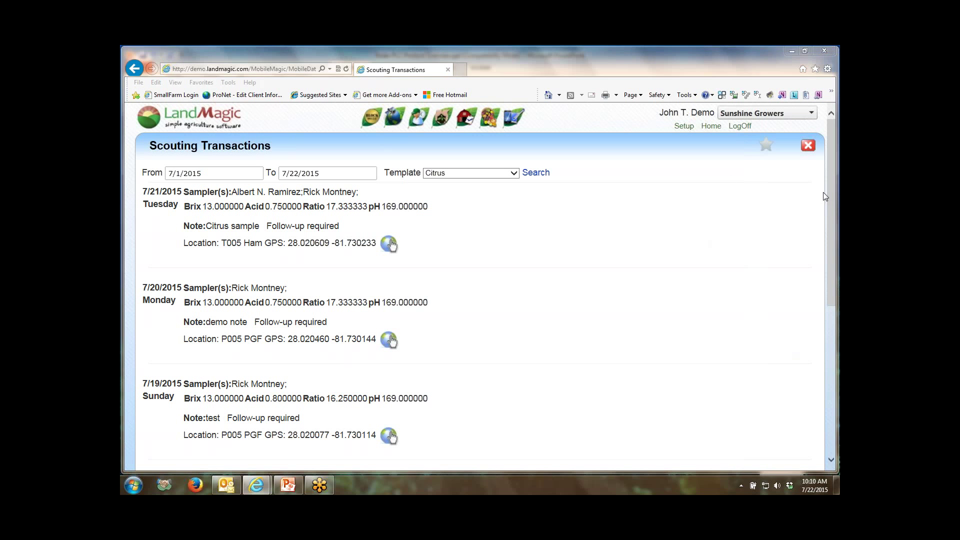
pyautogui.moveTo(223, 485)
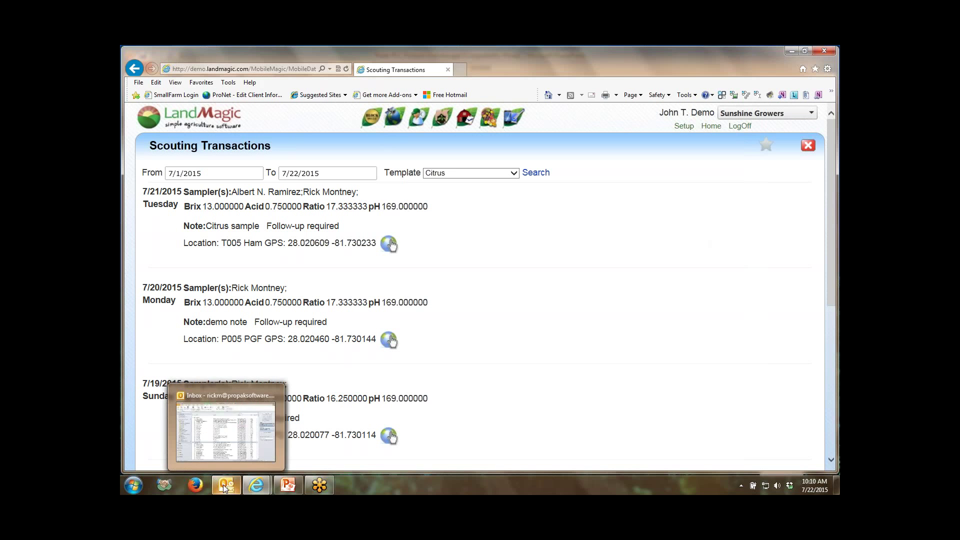
pyautogui.click(289, 485)
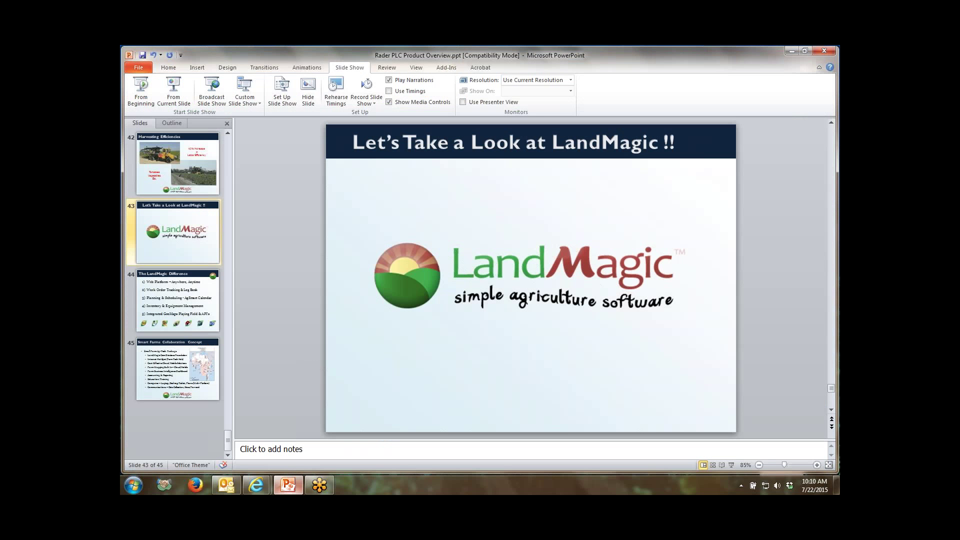
pyautogui.moveTo(256, 490)
pyautogui.click(225, 435)
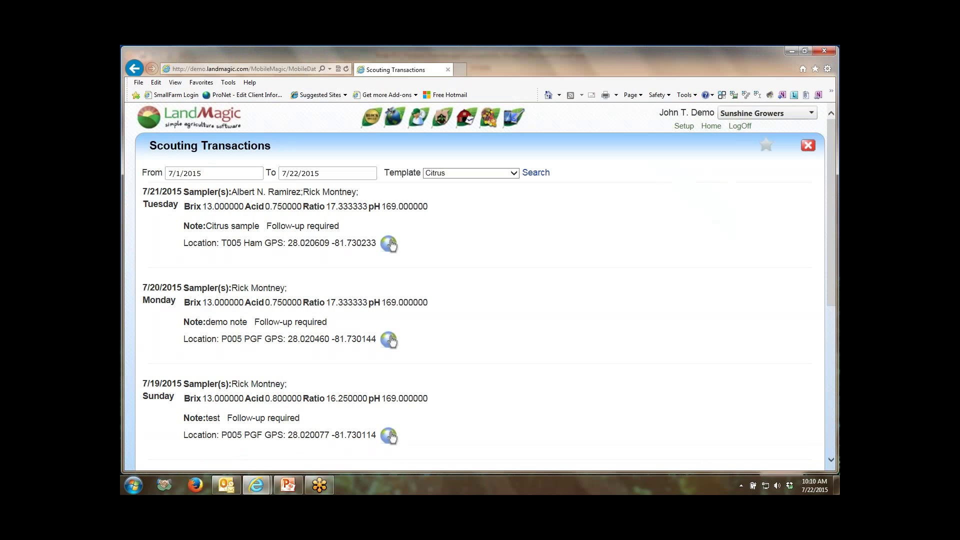
pyautogui.moveTo(378, 129)
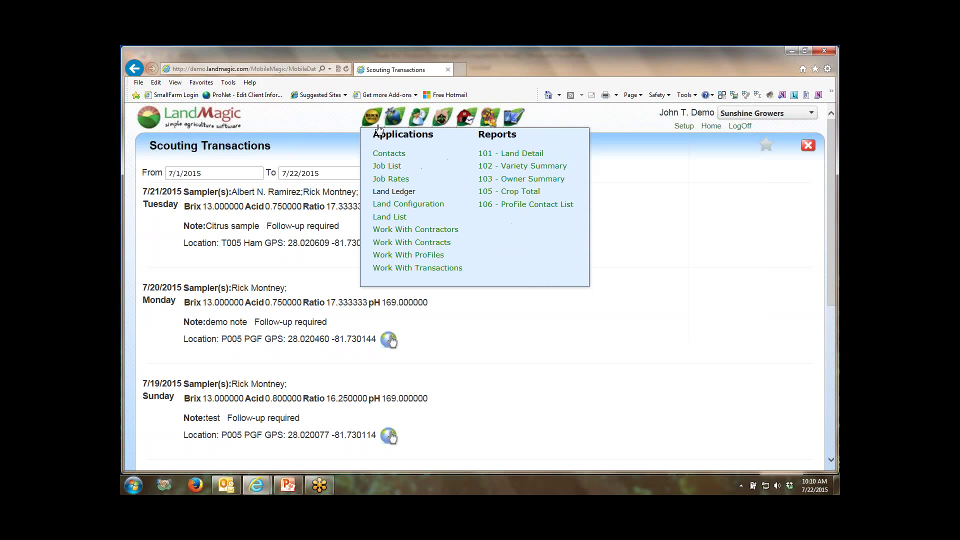
# Go to the LandMaster master data setup, review the Crop Attributes records, and return to Product Setup
pyautogui.moveTo(684, 126)
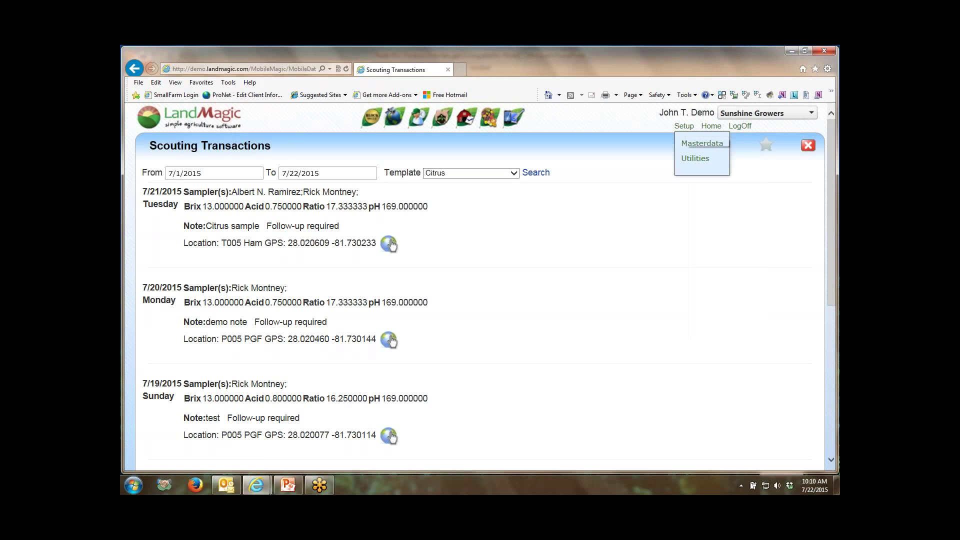
pyautogui.click(702, 143)
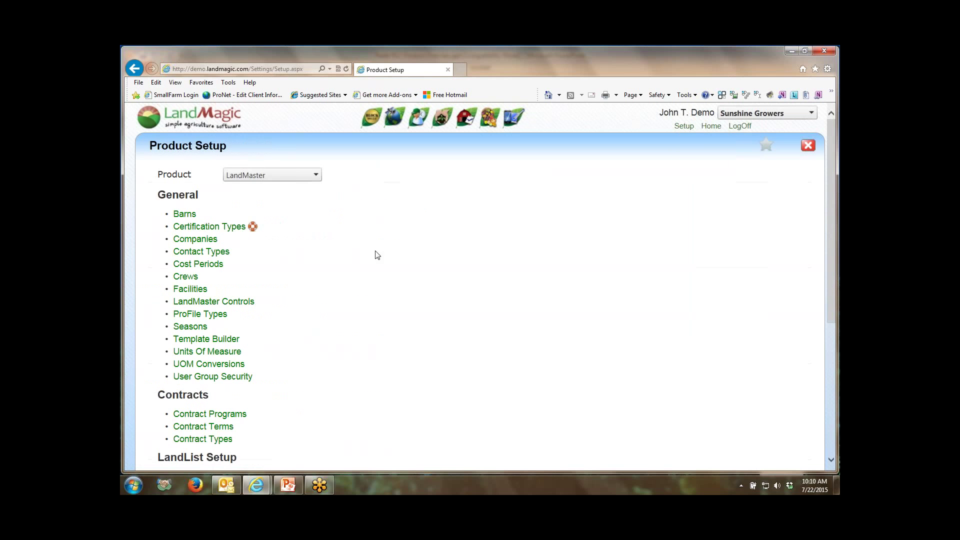
pyautogui.scroll(-3, 391, 252)
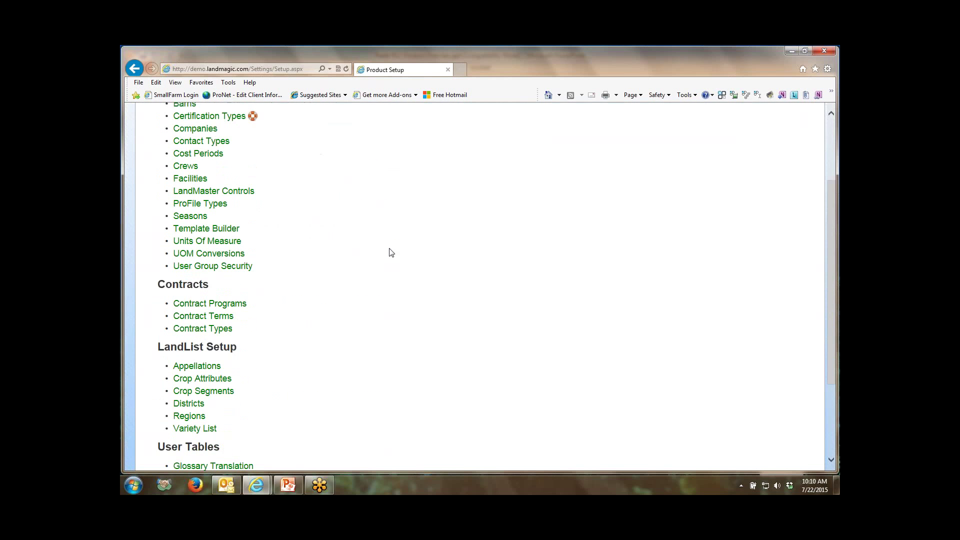
pyautogui.scroll(-3, 391, 252)
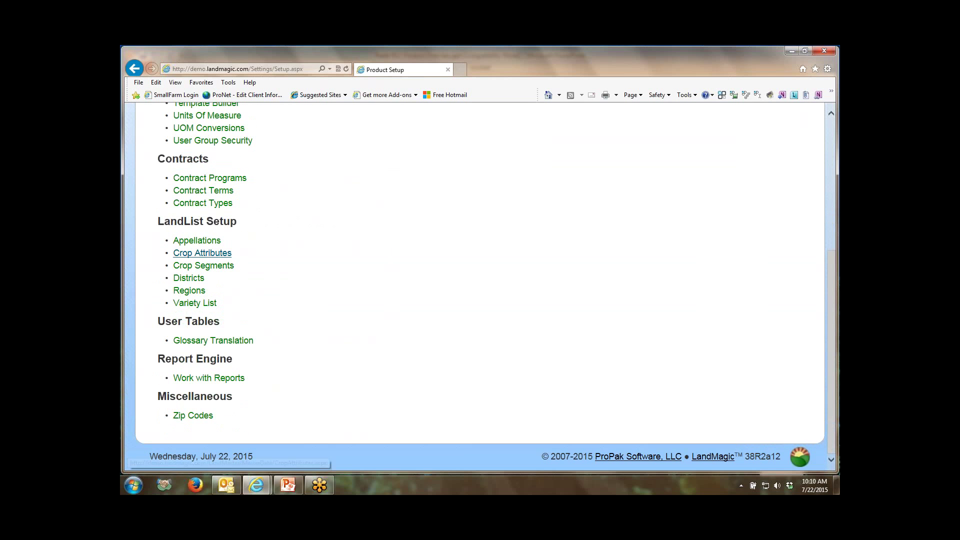
pyautogui.click(211, 253)
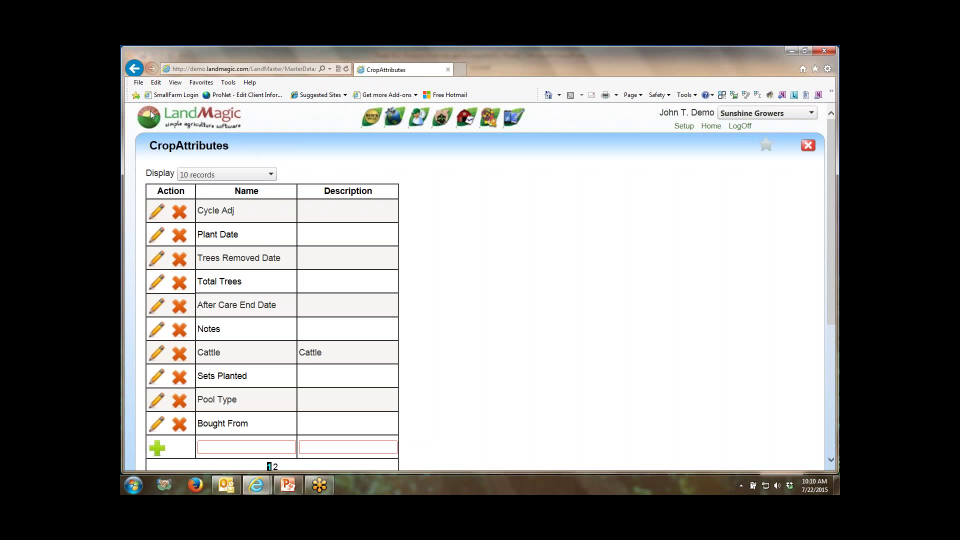
pyautogui.click(134, 68)
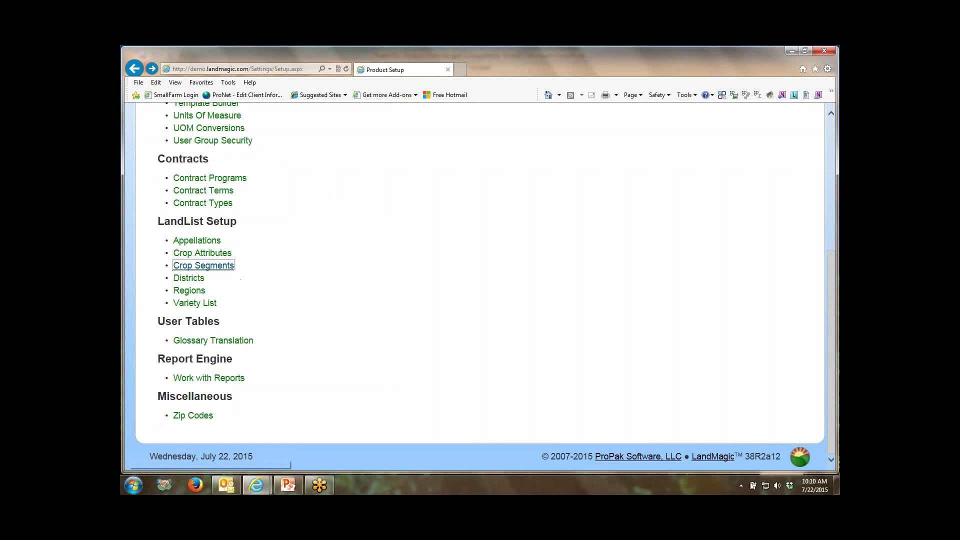
pyautogui.click(195, 254)
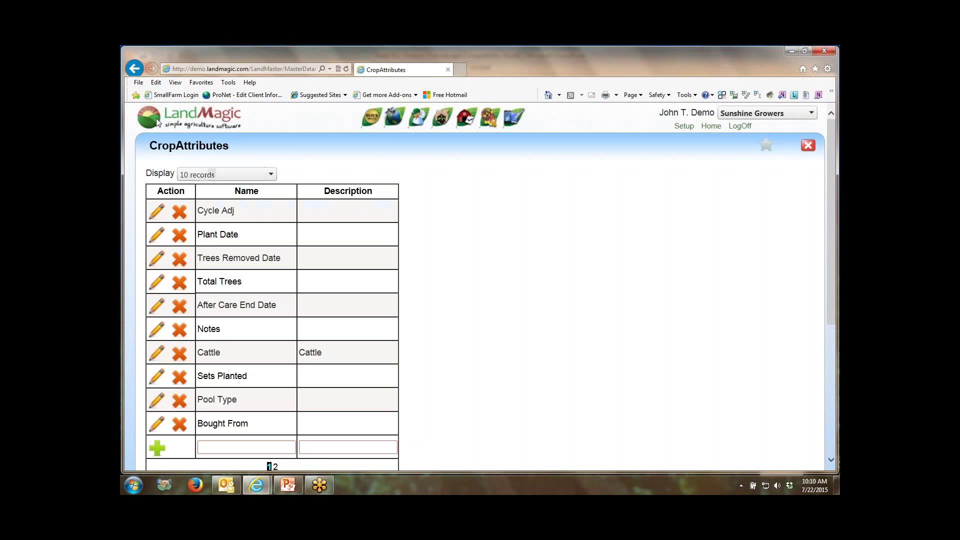
pyautogui.click(134, 68)
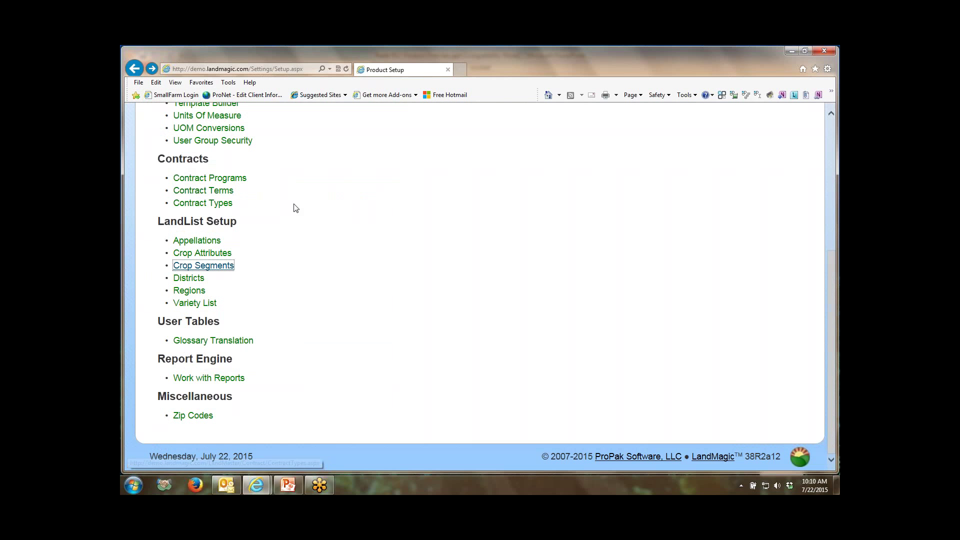
# Show the Property labels in the Template Builder from the General section of the LandMaster setup
pyautogui.scroll(3, 295, 208)
pyautogui.scroll(2, 295, 208)
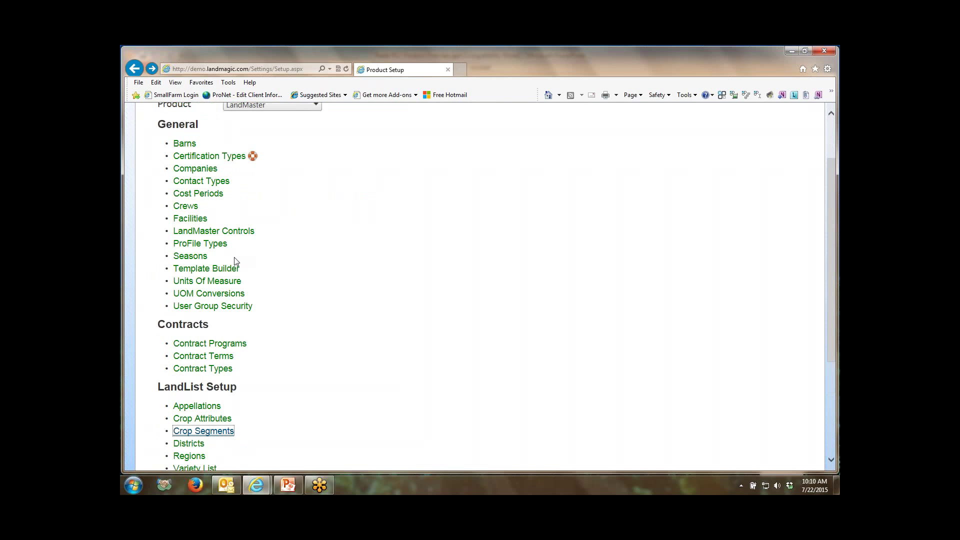
pyautogui.click(223, 272)
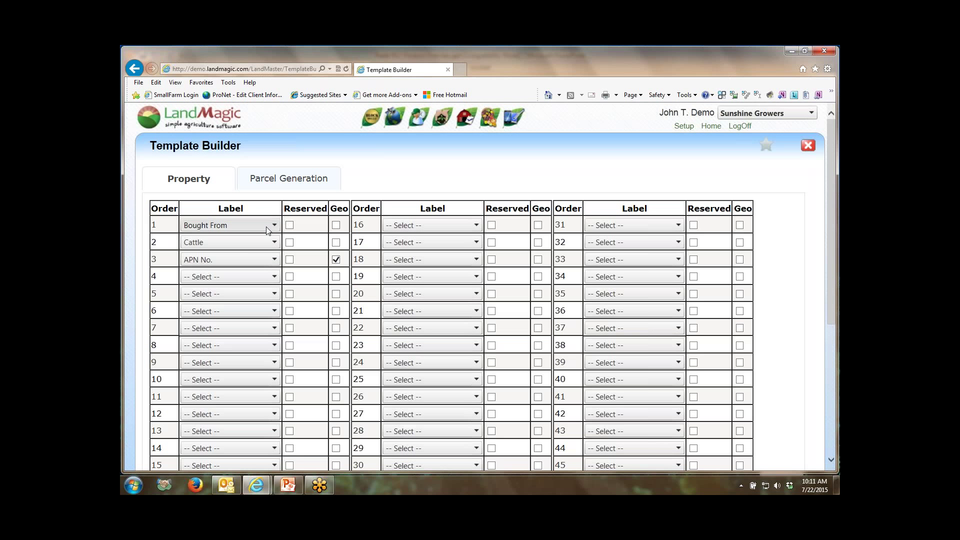
# Review the Parcel Generation labels for the Citrus crop, and return to the Property labels
pyautogui.click(295, 184)
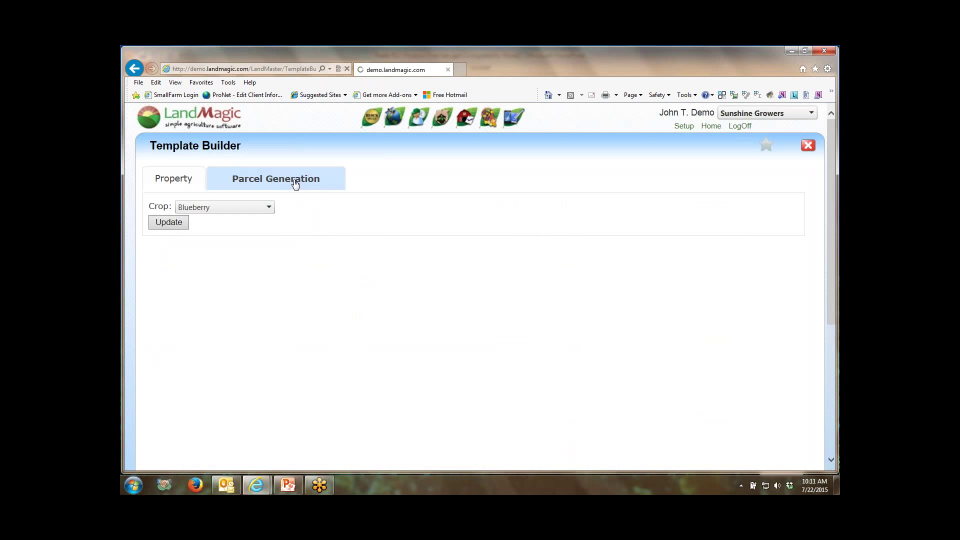
pyautogui.click(272, 209)
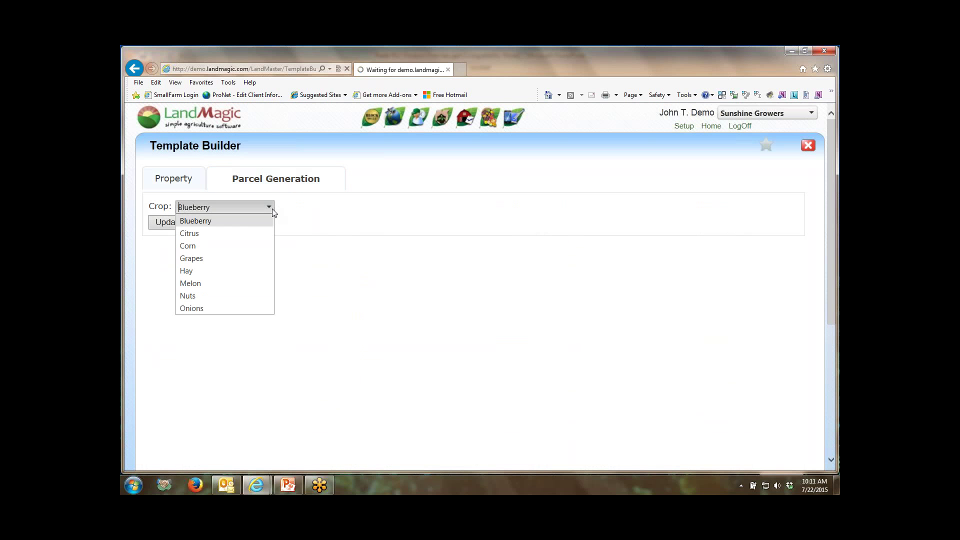
pyautogui.click(201, 234)
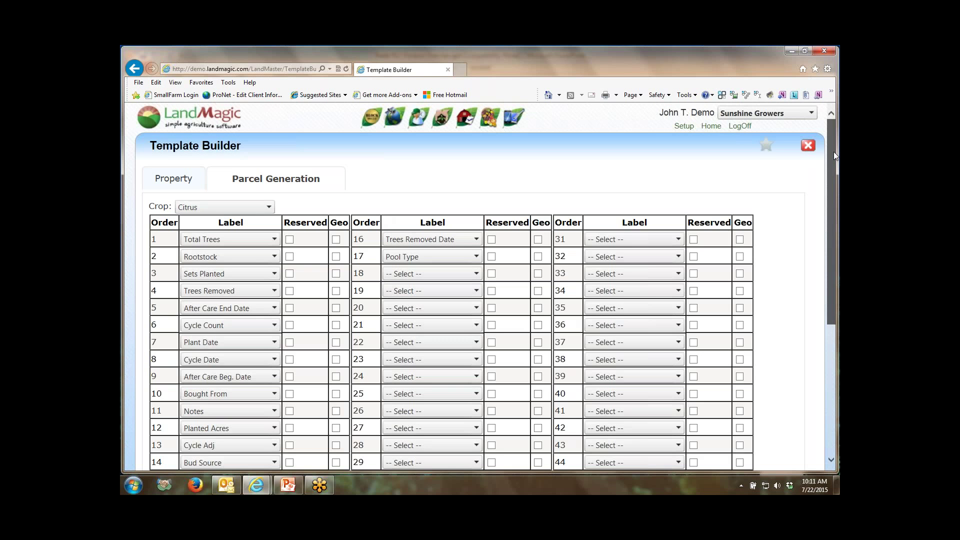
pyautogui.moveTo(834, 150); pyautogui.dragTo(836, 188)
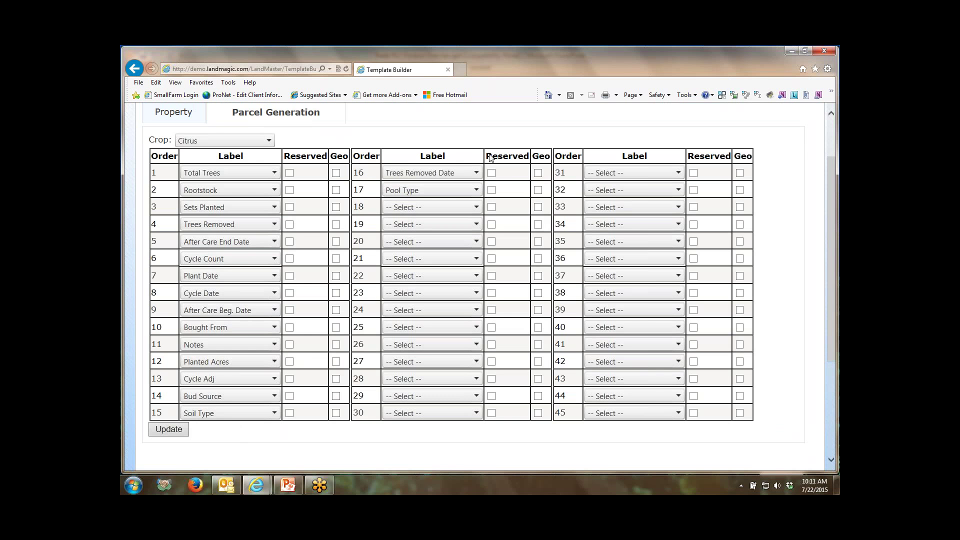
pyautogui.scroll(2, 833, 169)
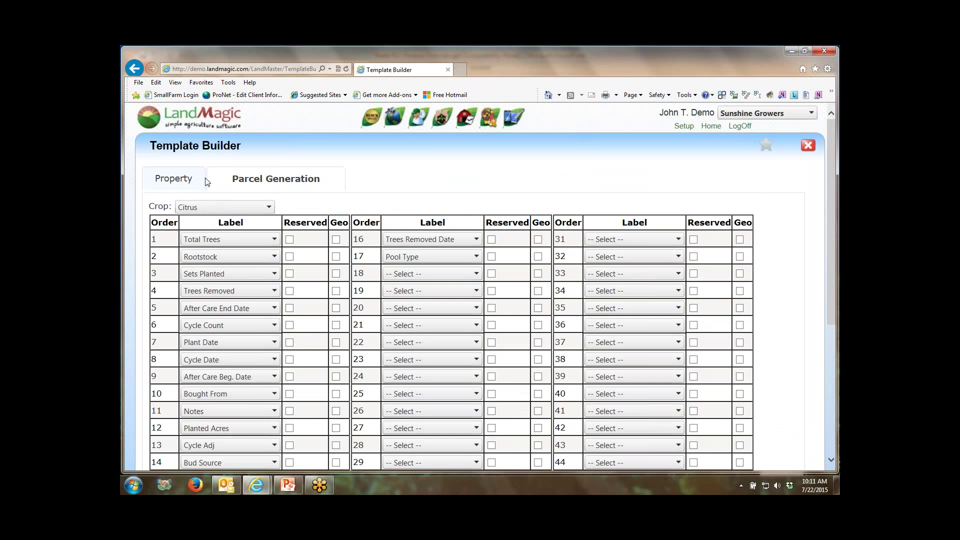
pyautogui.click(166, 183)
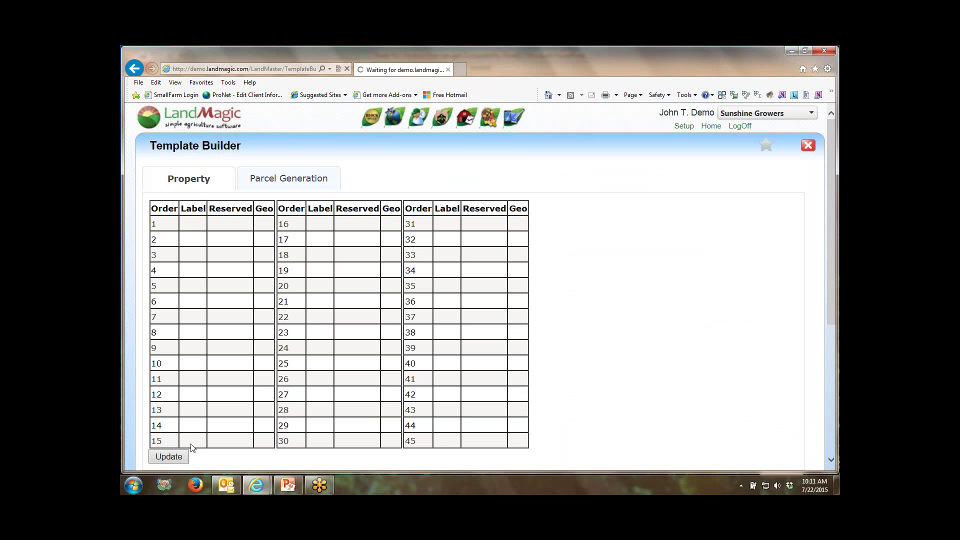
pyautogui.click(308, 180)
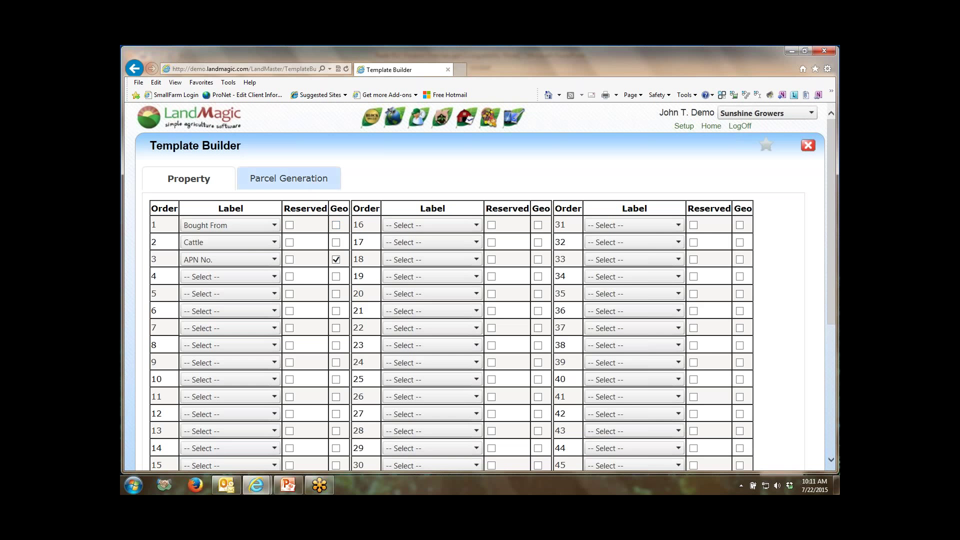
# Switch to the PowerPoint presentation and display slide 44, "The LandMagic Difference"
pyautogui.moveTo(490, 118)
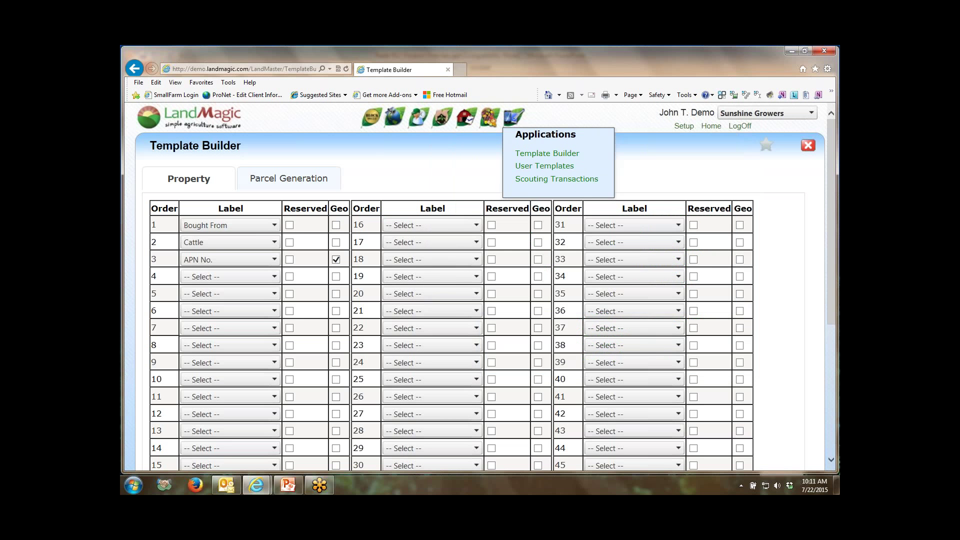
pyautogui.moveTo(224, 480)
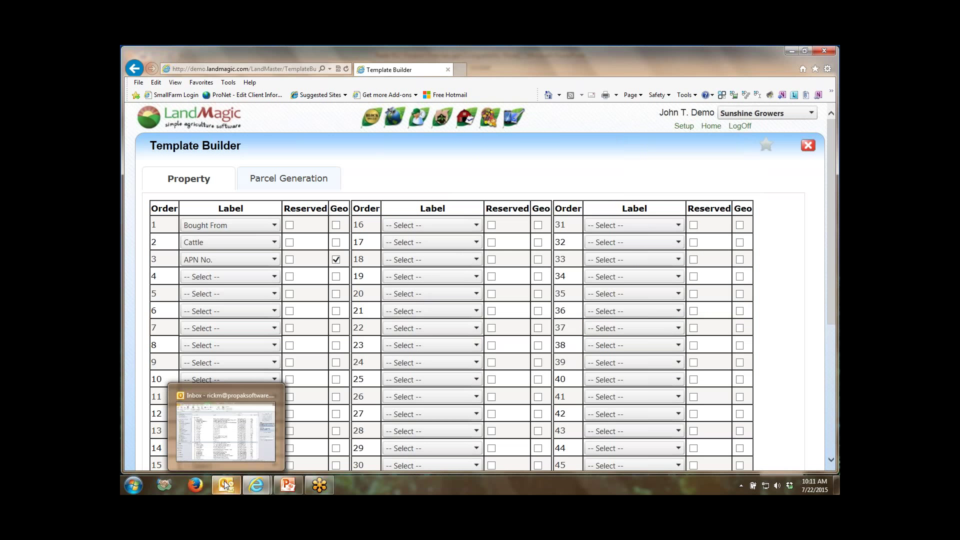
pyautogui.moveTo(296, 484)
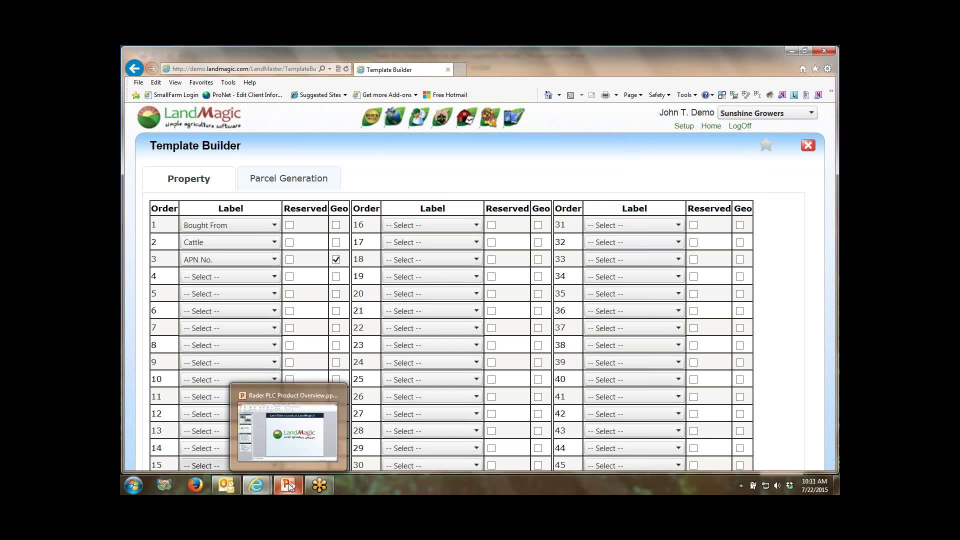
pyautogui.click(296, 445)
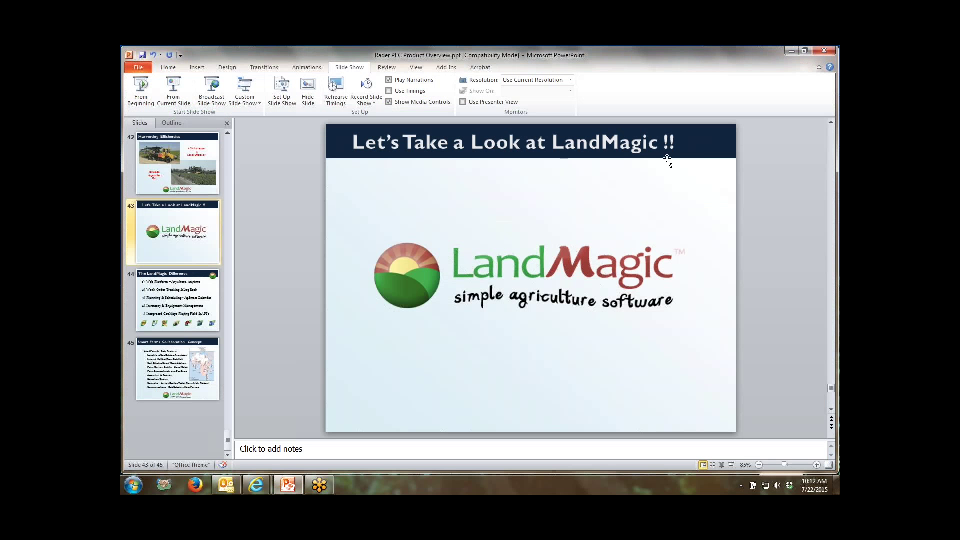
pyautogui.click(185, 293)
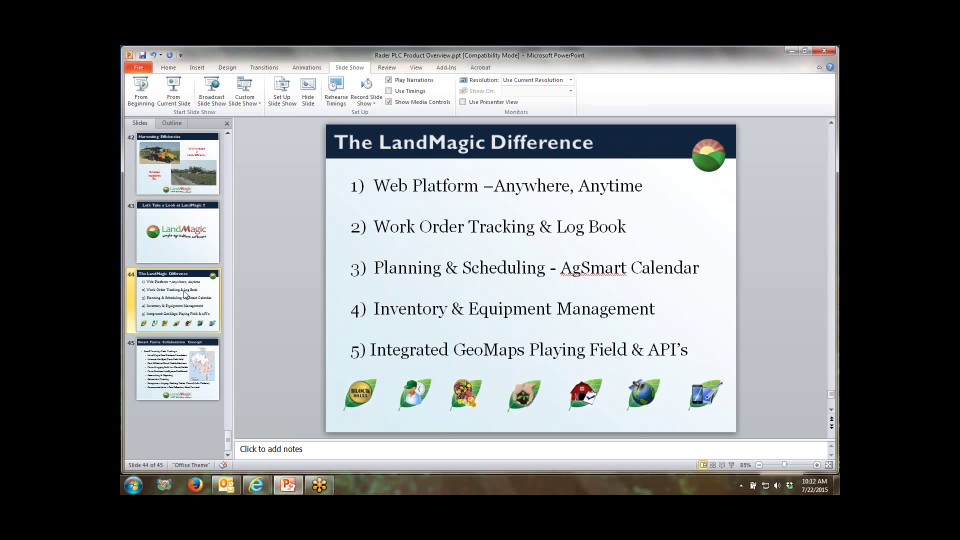